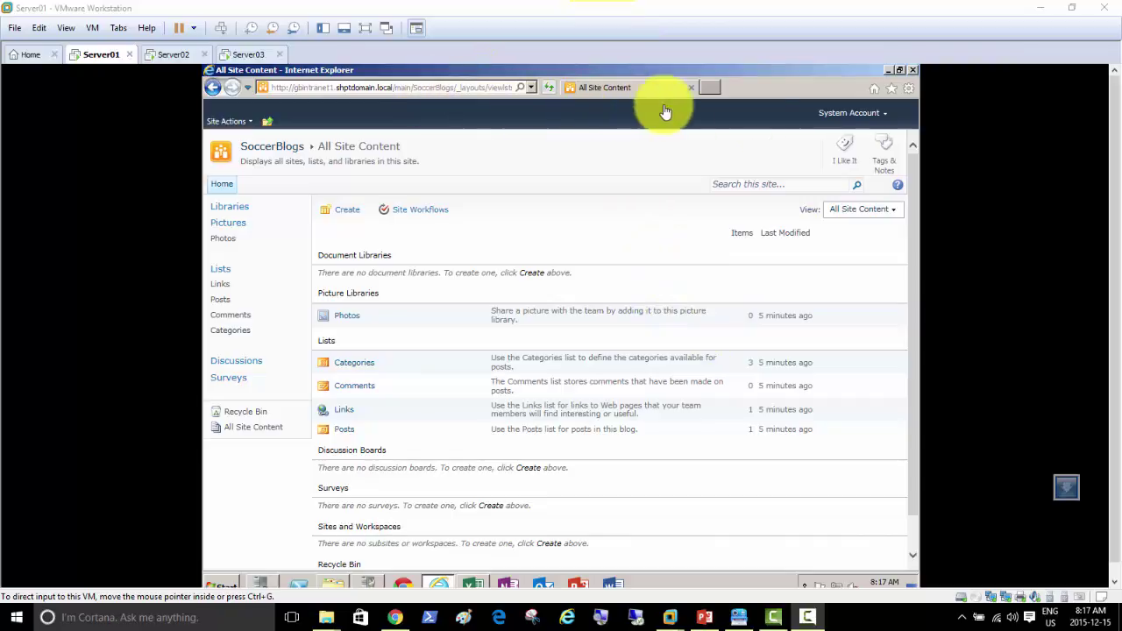
- Minimize Server01's Internet Explorer, Excel and folder windows, then switch to the Server02 VM
{"action": "left_click", "coordinate": [887, 71]}
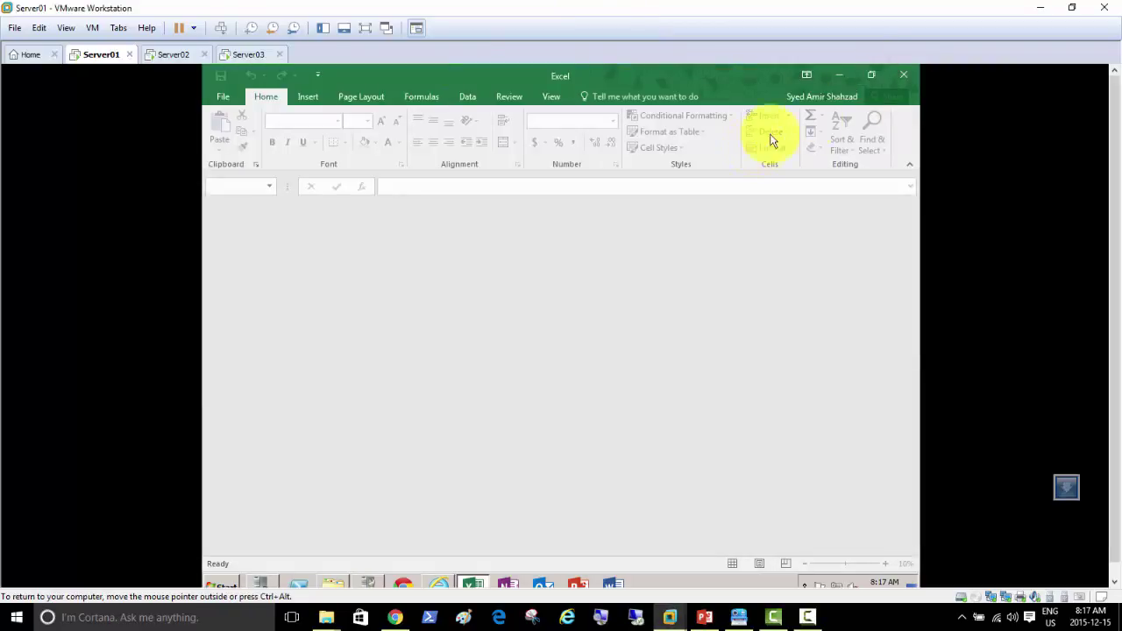
{"action": "left_click", "coordinate": [854, 77]}
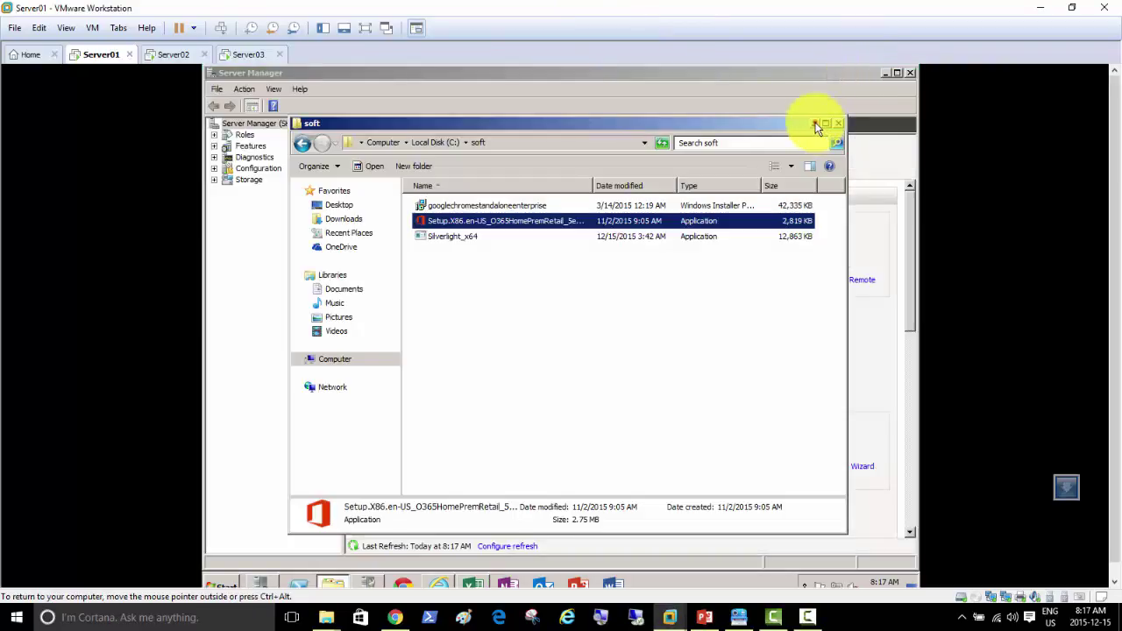
{"action": "left_click", "coordinate": [819, 124]}
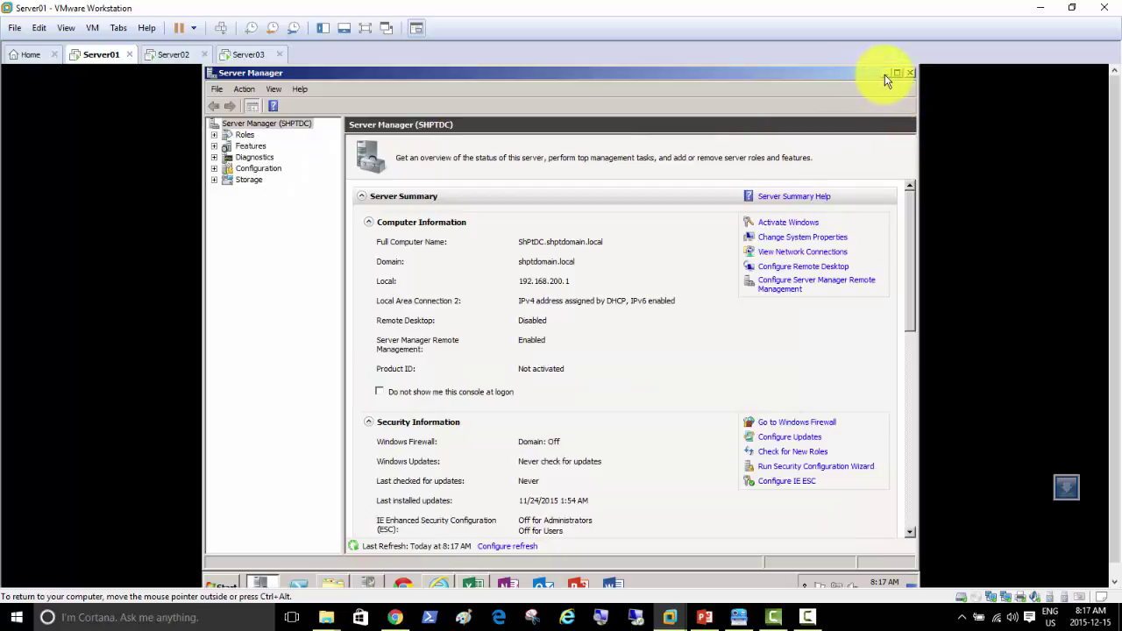
{"action": "left_click", "coordinate": [168, 55]}
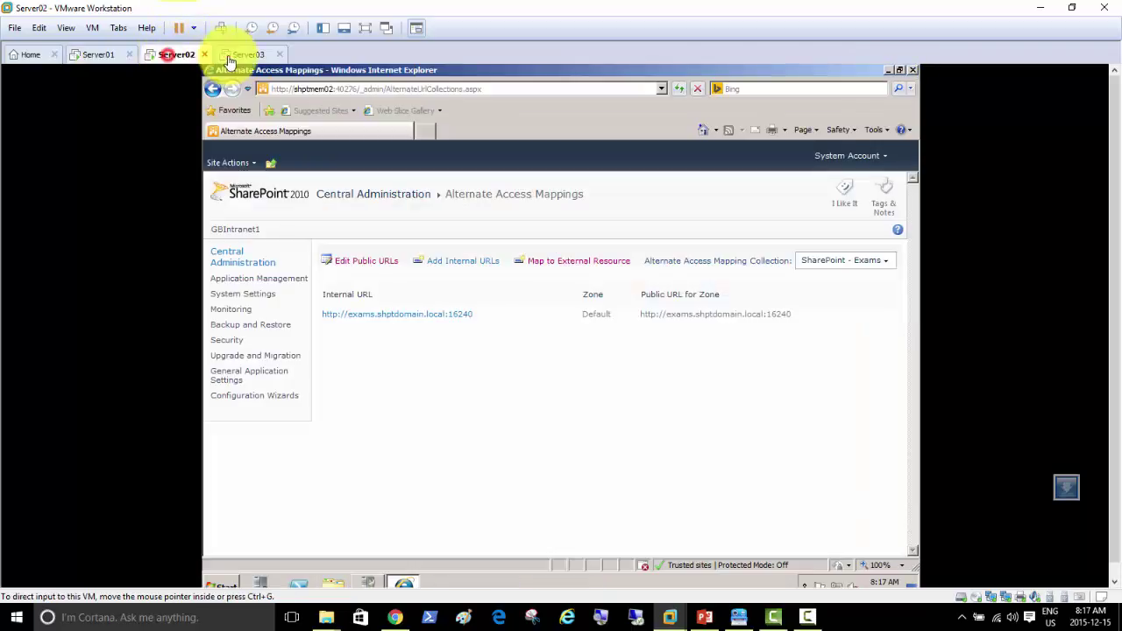
- On Server03, open Services maximized and sort by startup type, then bring Server Manager forward
{"action": "left_click", "coordinate": [237, 55]}
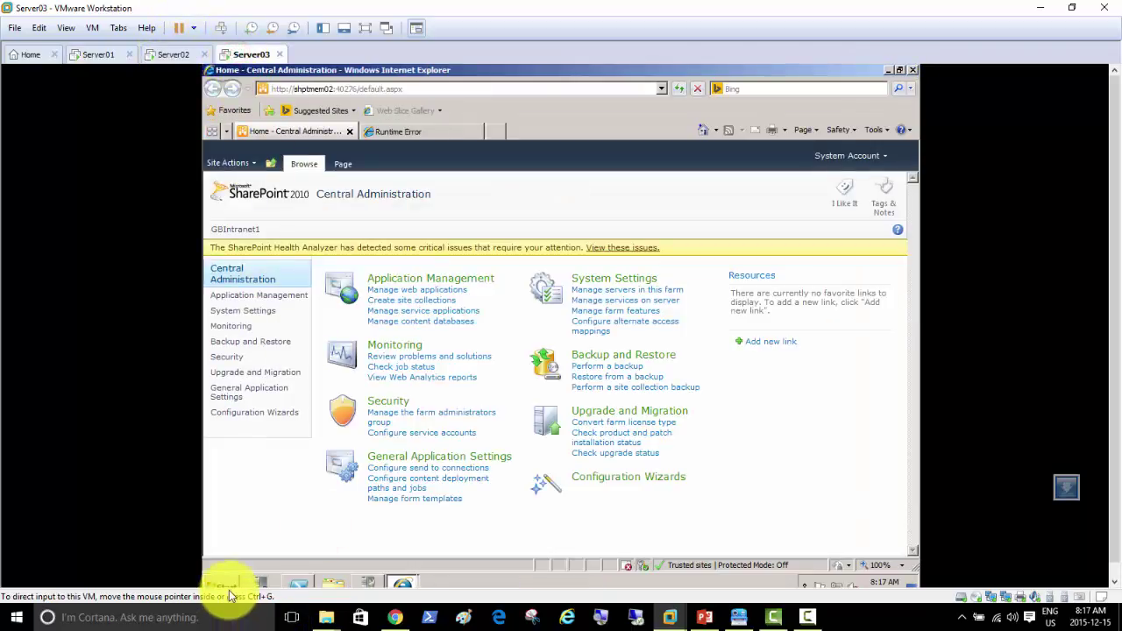
{"action": "left_click", "coordinate": [224, 584]}
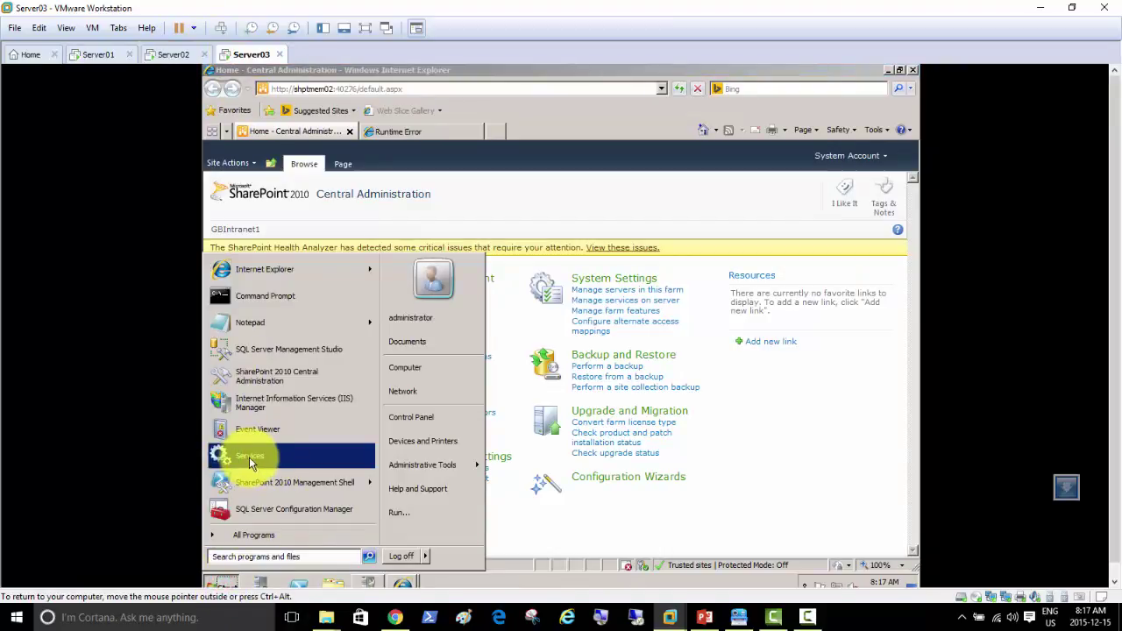
{"action": "left_click", "coordinate": [249, 457]}
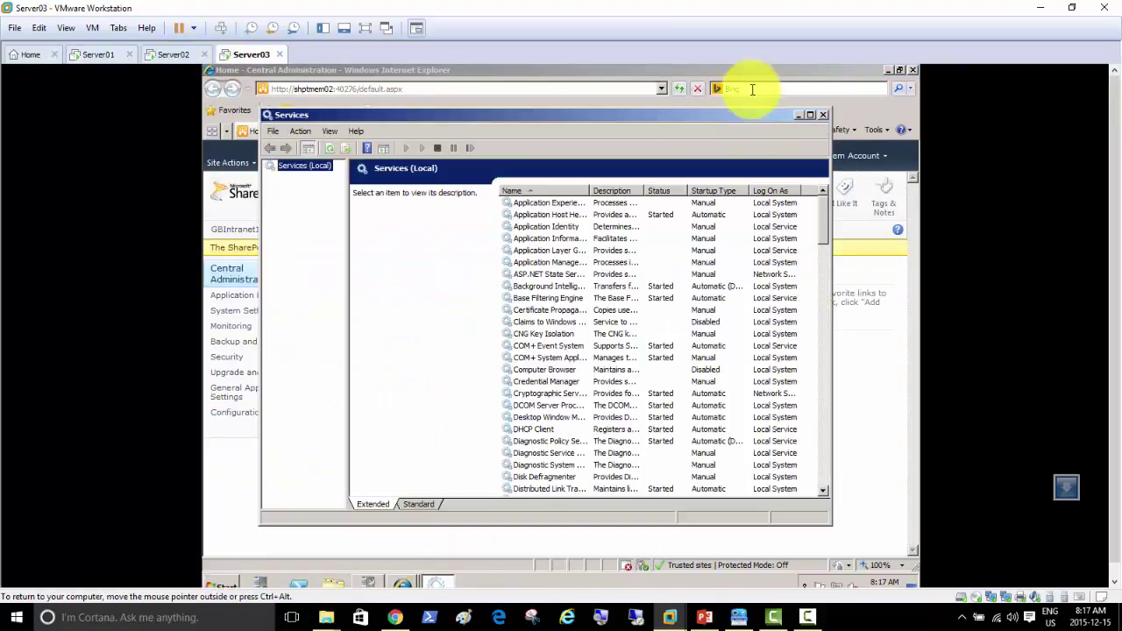
{"action": "left_click", "coordinate": [813, 117]}
{"action": "left_click", "coordinate": [656, 146]}
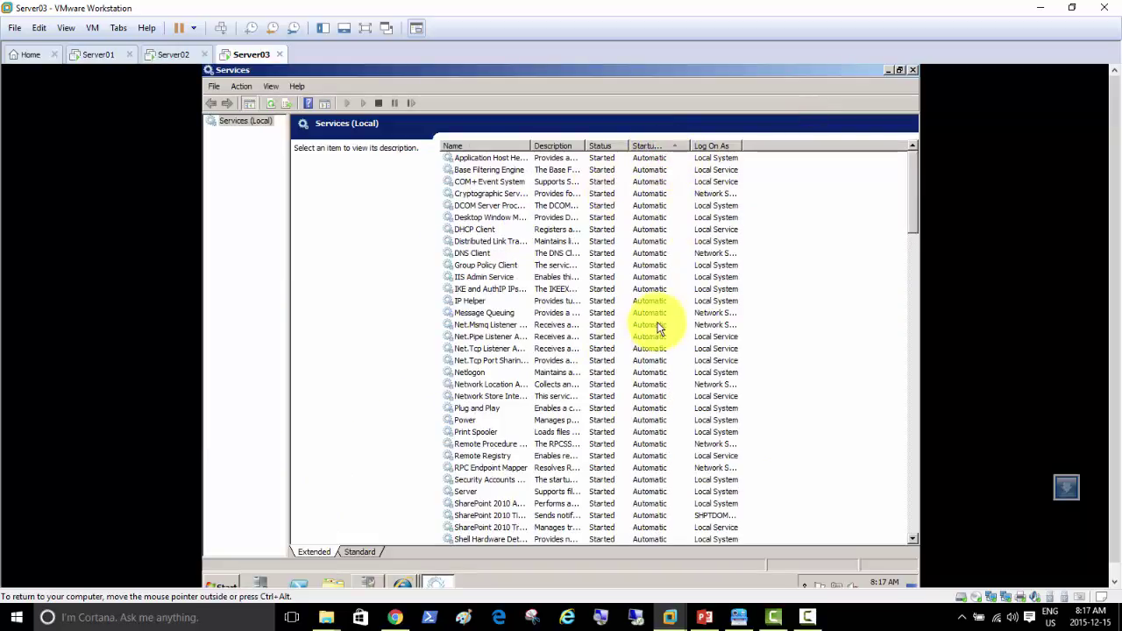
{"action": "scroll", "coordinate": [656, 329], "scroll_direction": "down", "scroll_amount": 12}
{"action": "scroll", "coordinate": [655, 329], "scroll_direction": "down", "scroll_amount": 2}
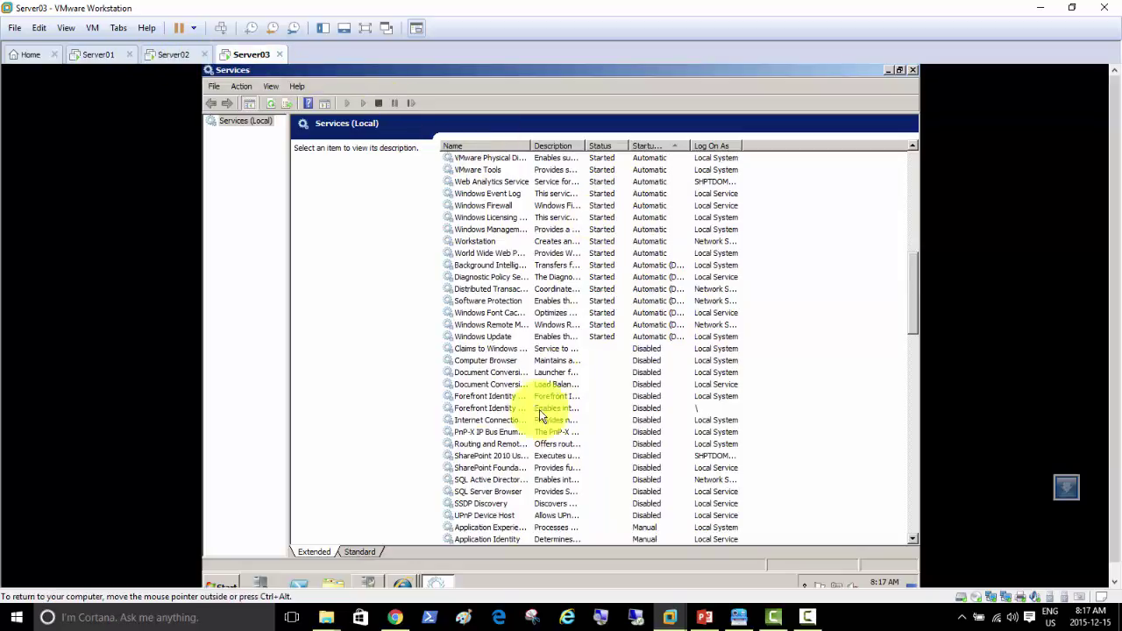
{"action": "left_click", "coordinate": [258, 583]}
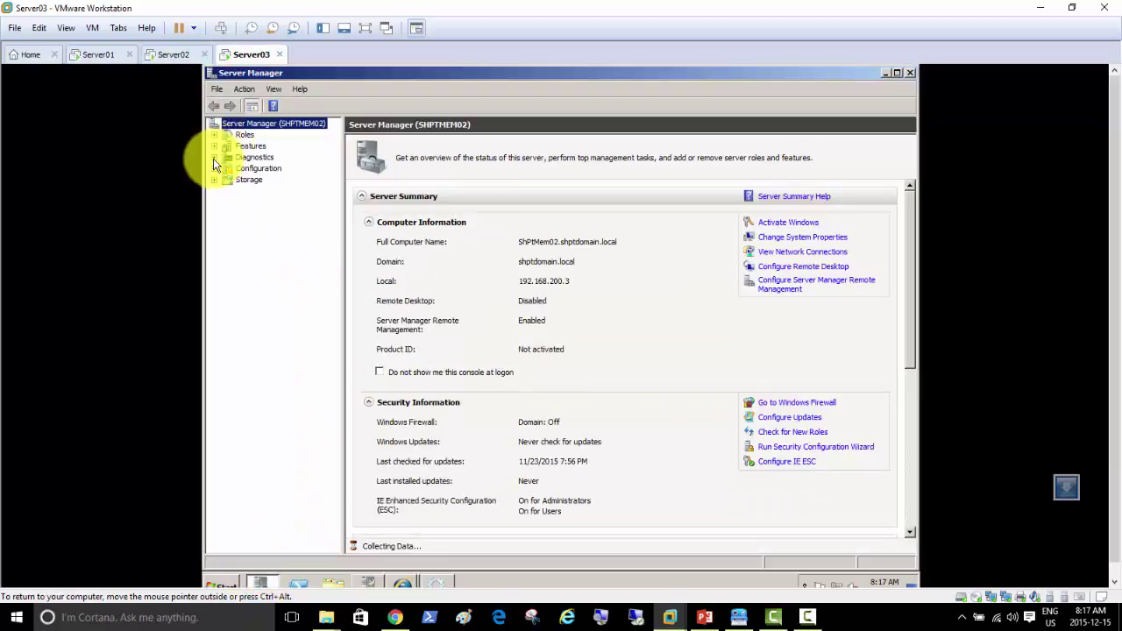
- Open Server03's Application log under Diagnostics > Event Viewer > Windows Logs, widening the events pane
{"action": "left_click", "coordinate": [213, 157]}
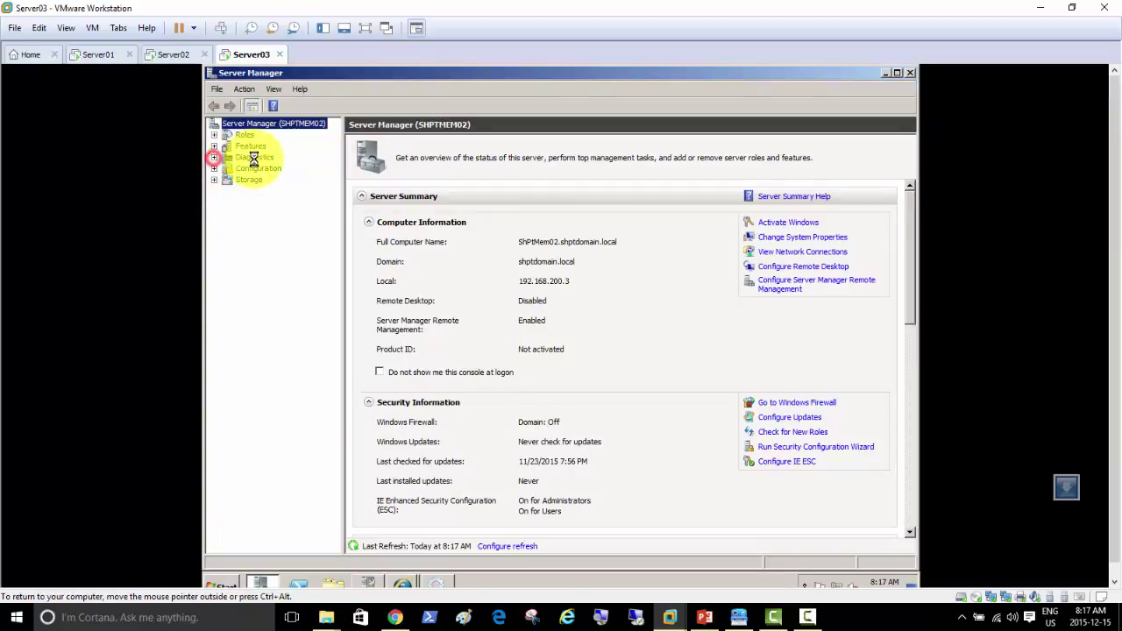
{"action": "left_click", "coordinate": [228, 168]}
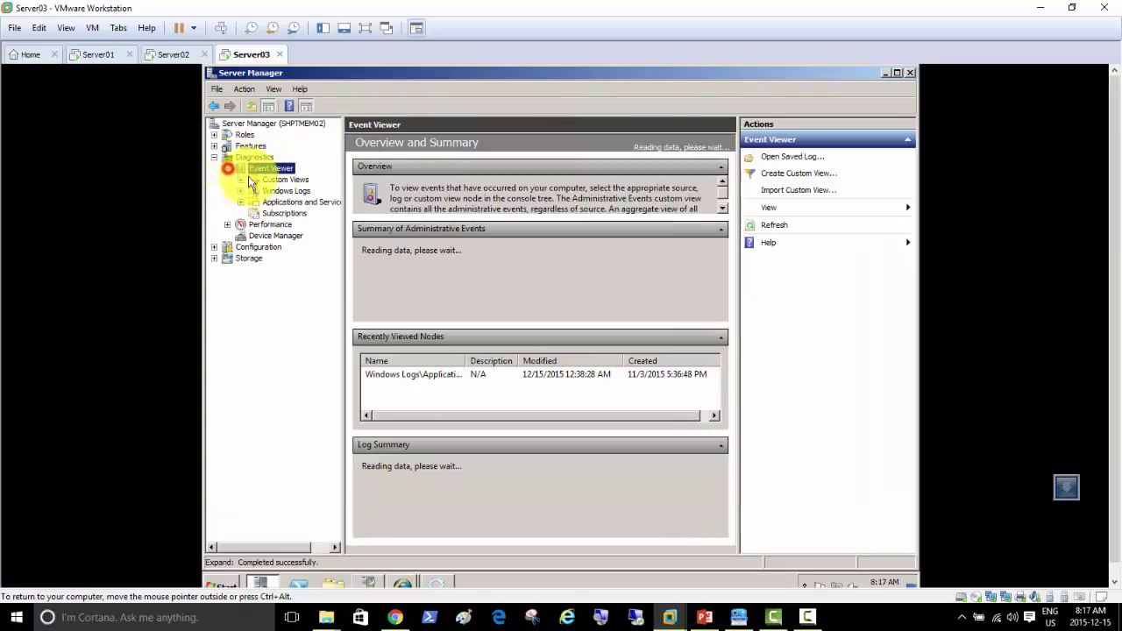
{"action": "left_click", "coordinate": [263, 191]}
{"action": "left_click", "coordinate": [242, 191]}
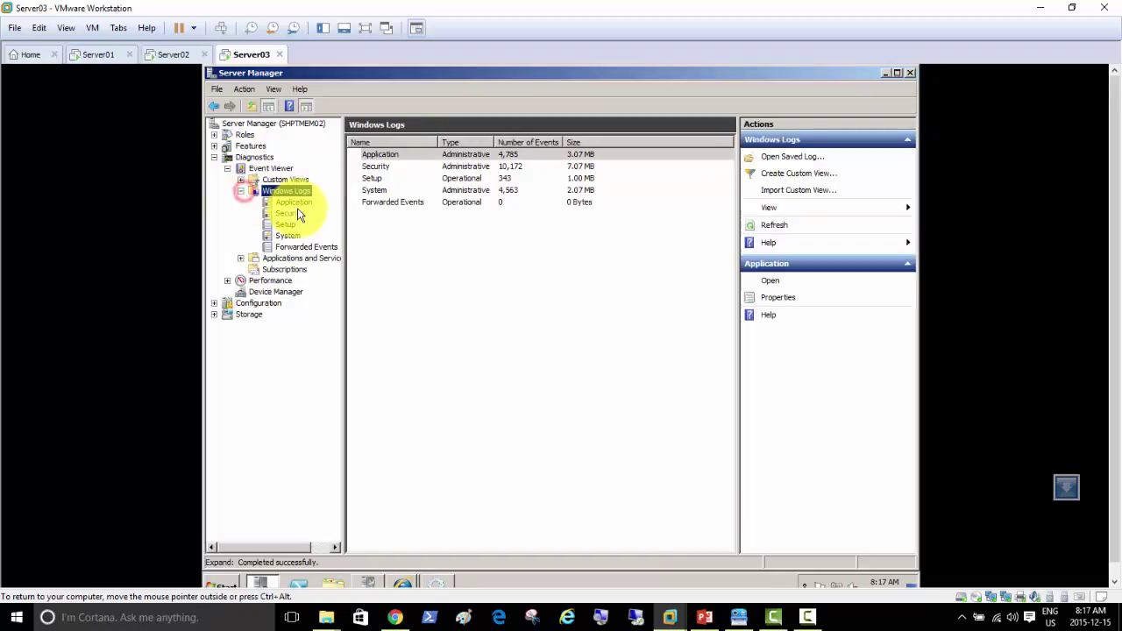
{"action": "left_click", "coordinate": [295, 204]}
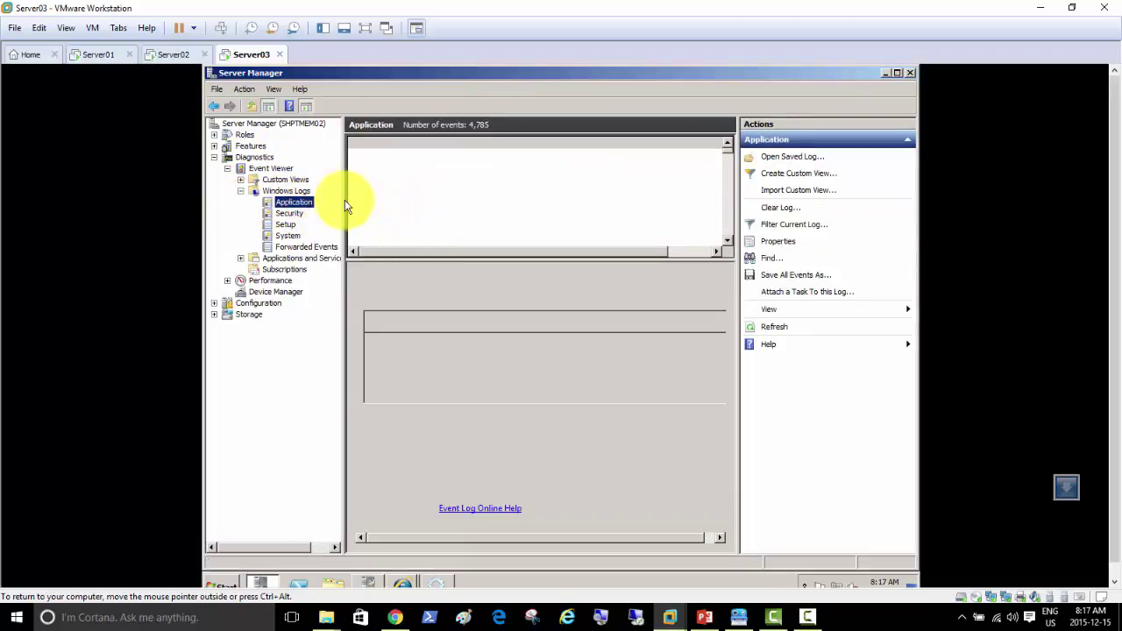
{"action": "left_click_drag", "start_coordinate": [345, 200], "coordinate": [303, 200]}
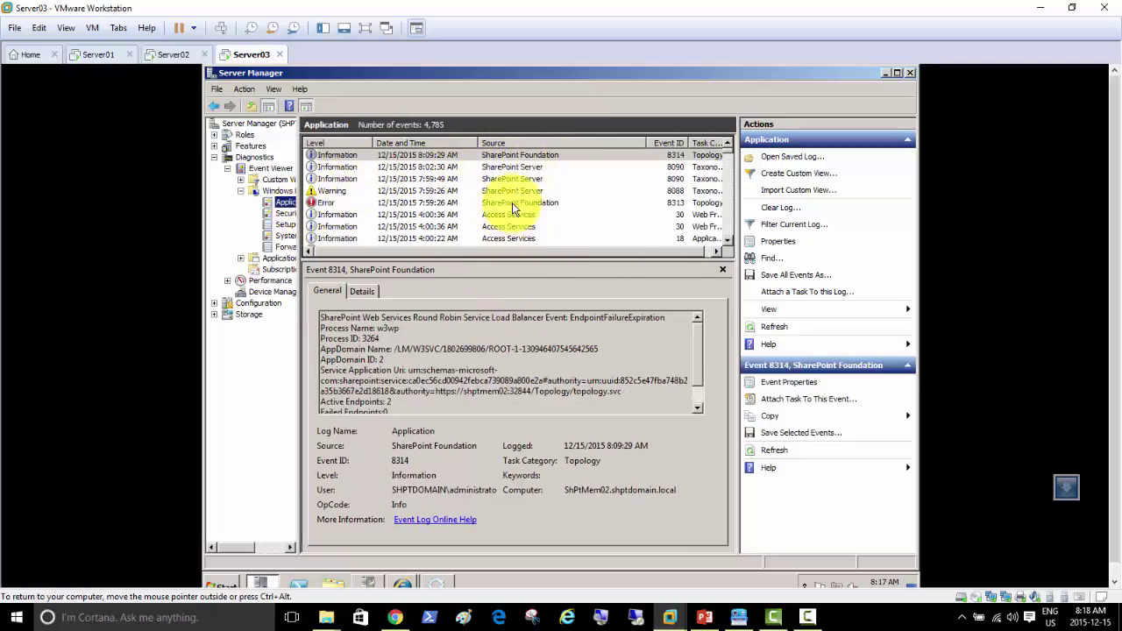
- Scroll through the 4,785 Application events, then return to the Server02 machine
{"action": "left_click", "coordinate": [728, 242]}
{"action": "left_click", "coordinate": [728, 242]}
{"action": "left_click", "coordinate": [727, 242]}
{"action": "left_click", "coordinate": [728, 242]}
{"action": "left_click", "coordinate": [728, 242]}
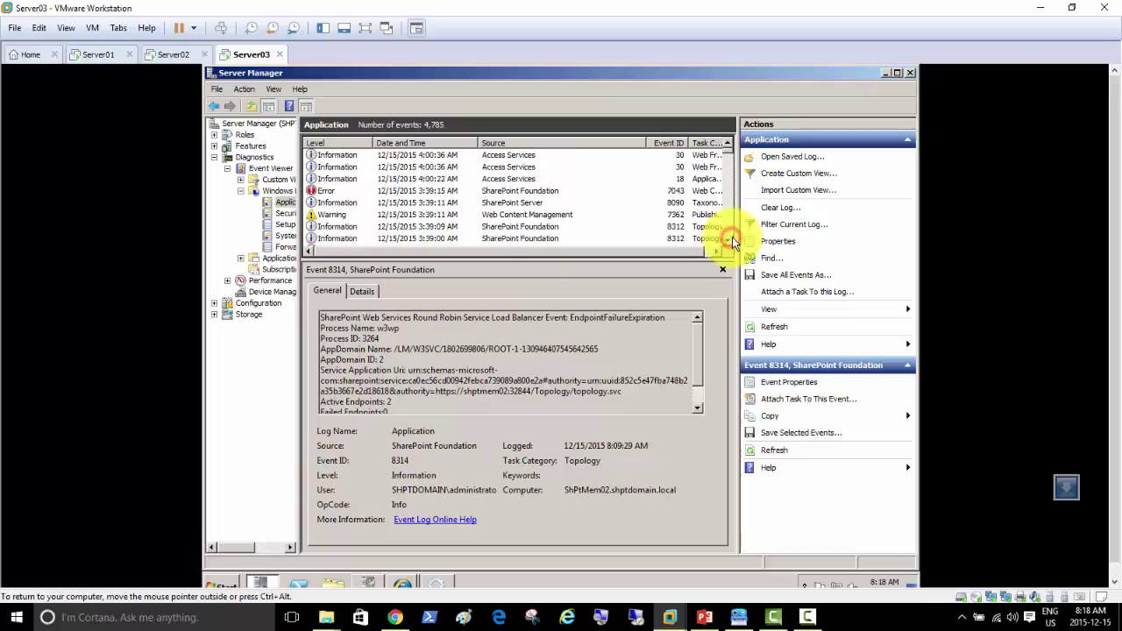
{"action": "left_click", "coordinate": [729, 243]}
{"action": "left_click", "coordinate": [729, 243]}
{"action": "left_click", "coordinate": [729, 243]}
{"action": "left_click", "coordinate": [728, 243]}
{"action": "left_click", "coordinate": [729, 243]}
{"action": "left_click", "coordinate": [729, 243]}
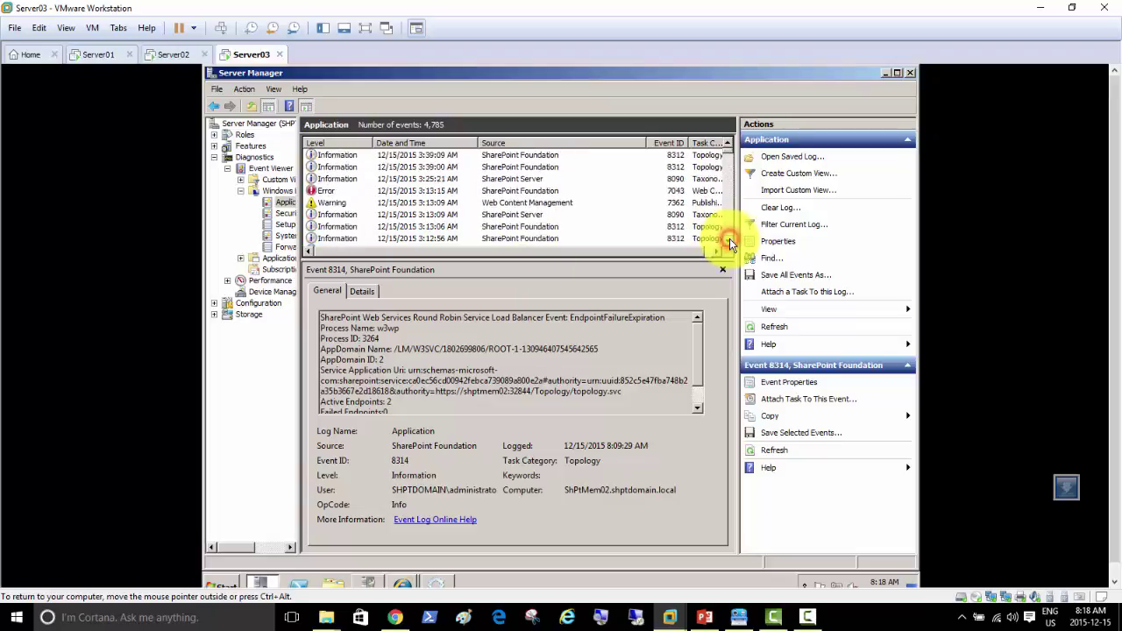
{"action": "left_click", "coordinate": [729, 243]}
{"action": "left_click", "coordinate": [730, 243]}
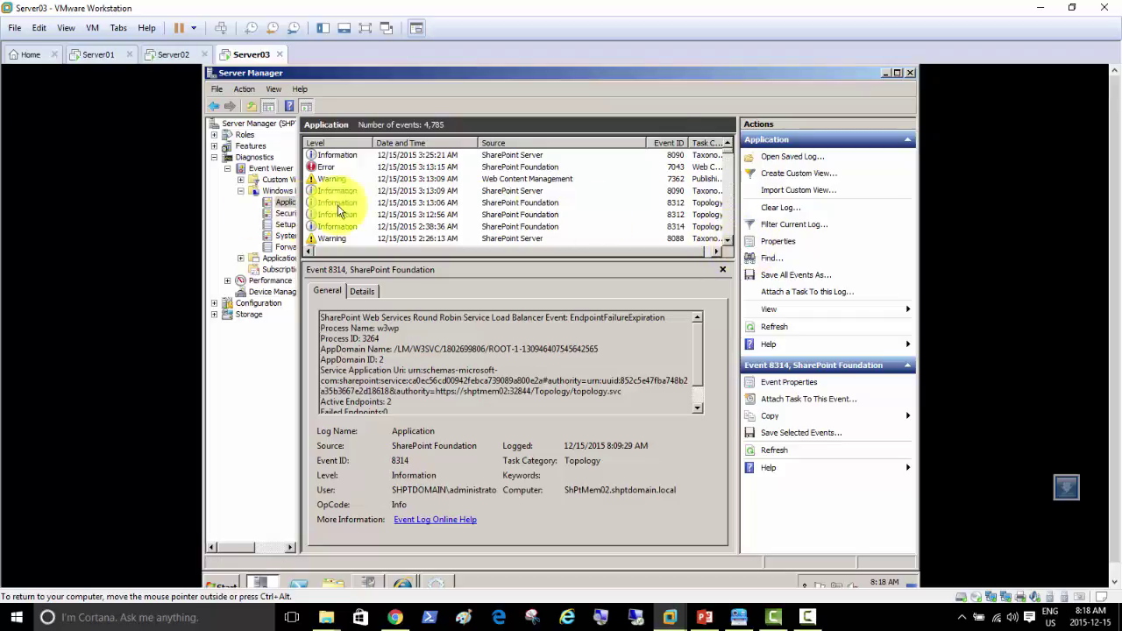
{"action": "left_click", "coordinate": [169, 55]}
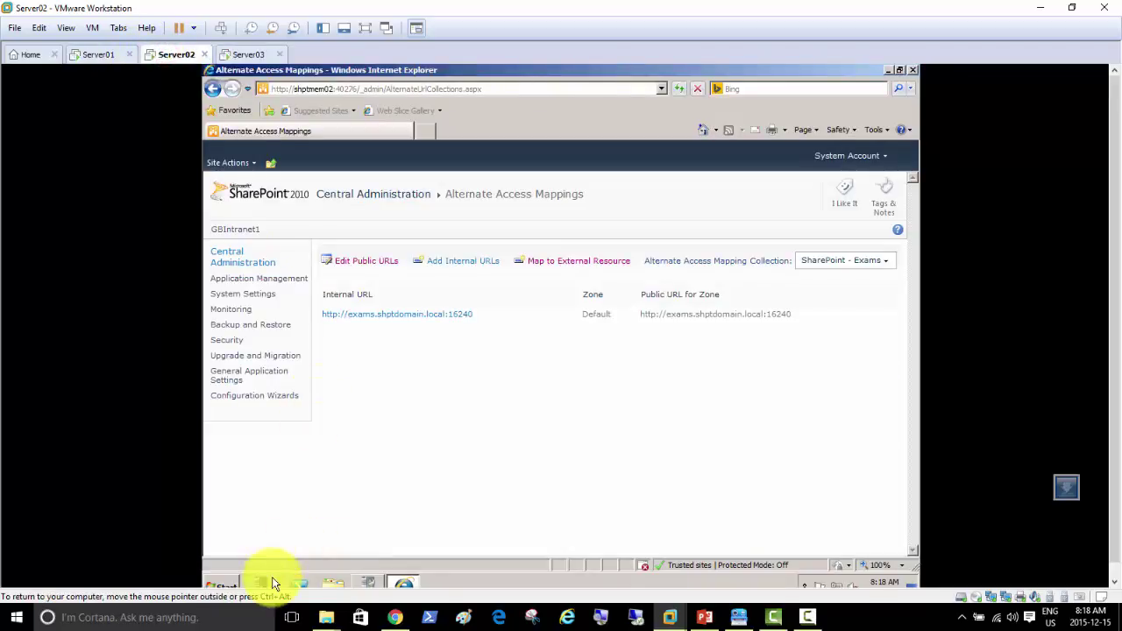
- On Server02, open Services maximized and sorted by startup type, then bring Server Manager forward
{"action": "left_click", "coordinate": [229, 584]}
{"action": "left_click", "coordinate": [264, 432]}
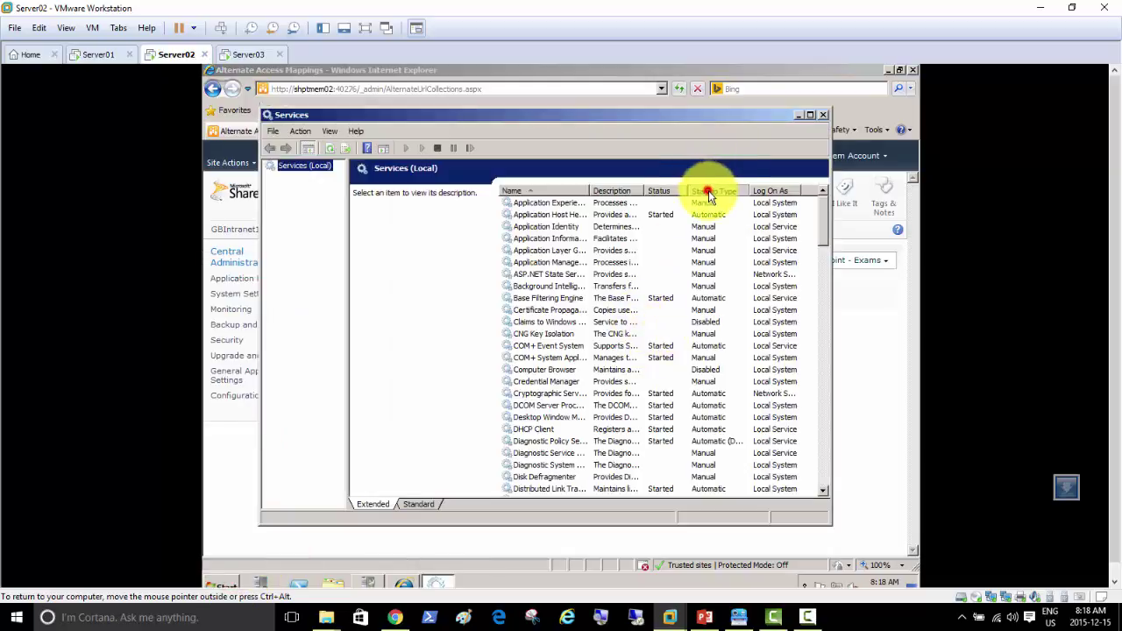
{"action": "left_click", "coordinate": [707, 190]}
{"action": "double_click", "coordinate": [712, 116]}
{"action": "scroll", "coordinate": [663, 250], "scroll_direction": "down", "scroll_amount": 9}
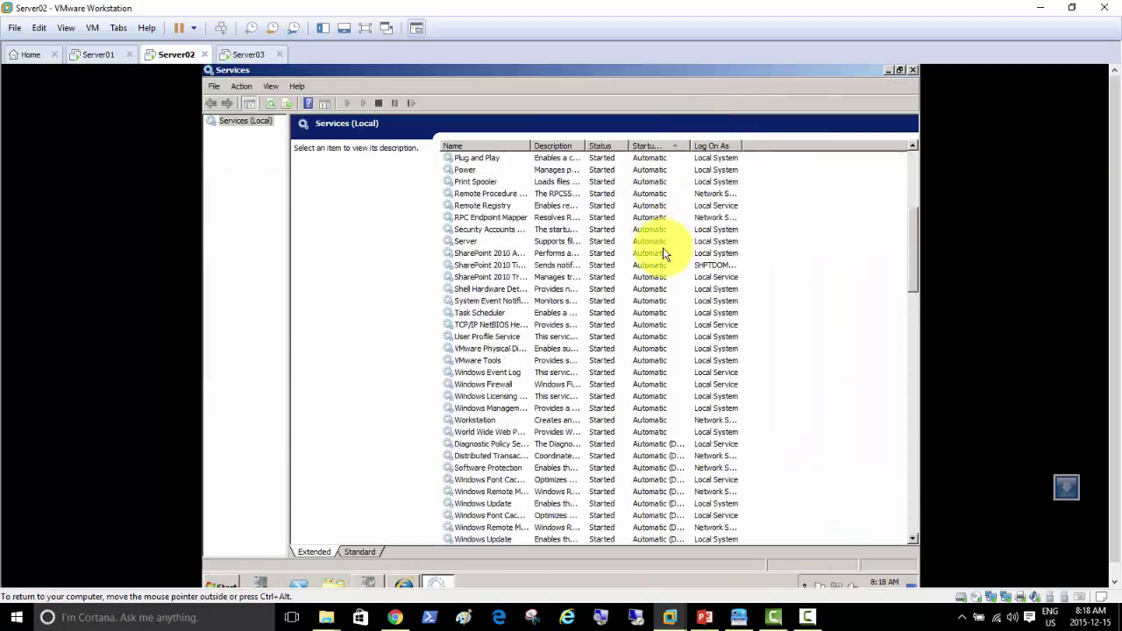
{"action": "left_click", "coordinate": [267, 585]}
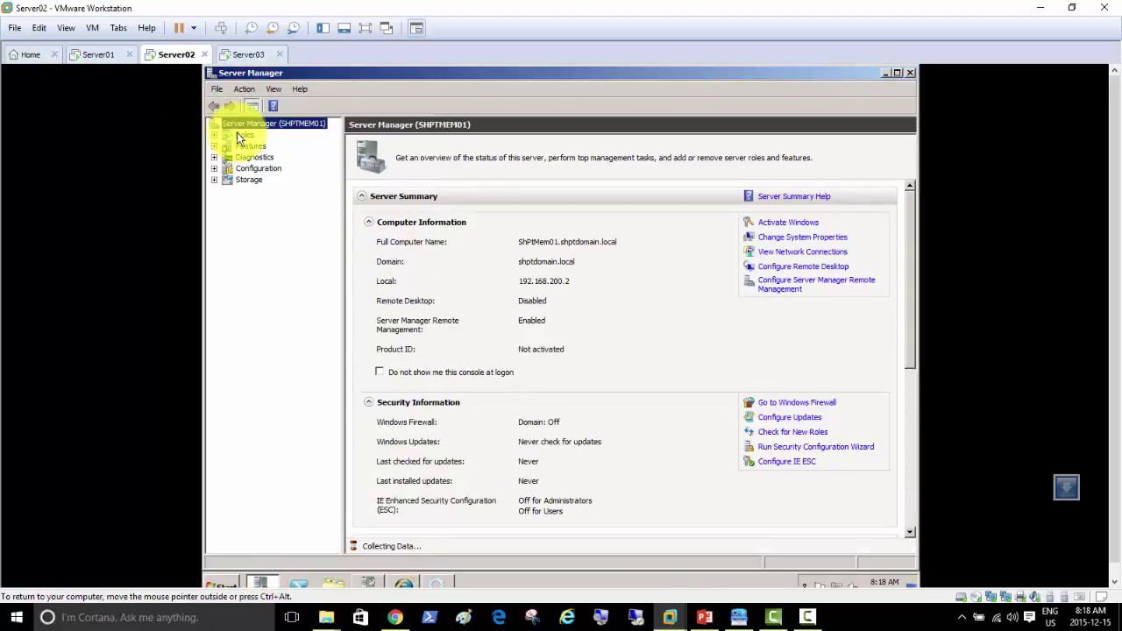
- Open Server02's Application log (30,002 events) under Diagnostics > Event Viewer > Windows Logs
{"action": "left_click", "coordinate": [238, 134]}
{"action": "left_click", "coordinate": [253, 157]}
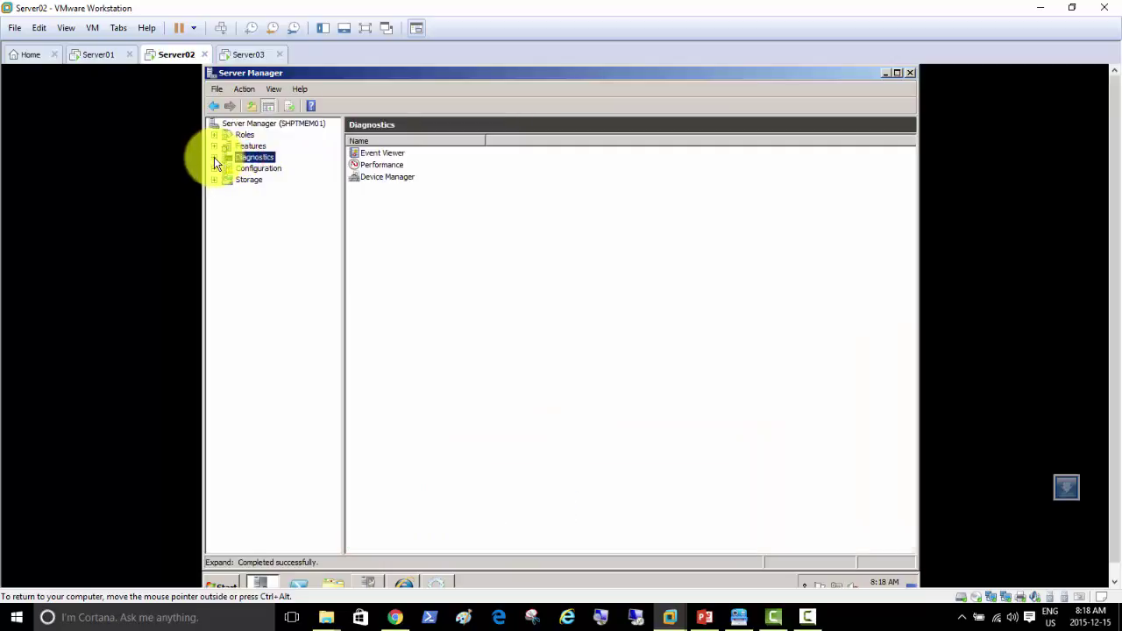
{"action": "left_click", "coordinate": [214, 157]}
{"action": "left_click", "coordinate": [265, 168]}
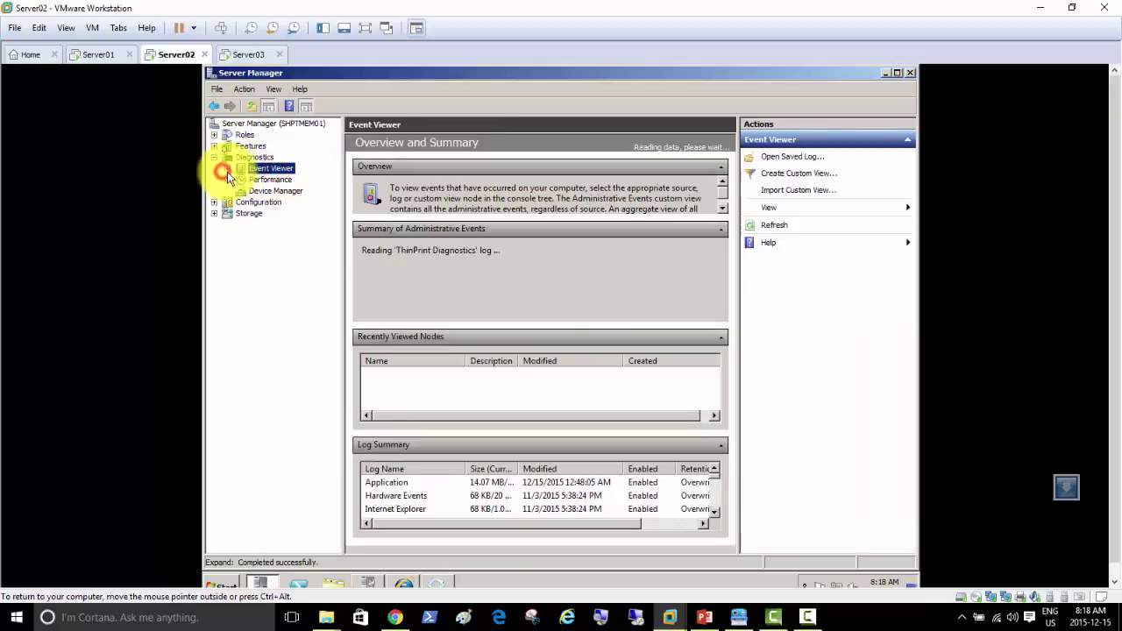
{"action": "left_click", "coordinate": [227, 169]}
{"action": "left_click", "coordinate": [253, 191]}
{"action": "left_click", "coordinate": [241, 190]}
{"action": "left_click", "coordinate": [293, 202]}
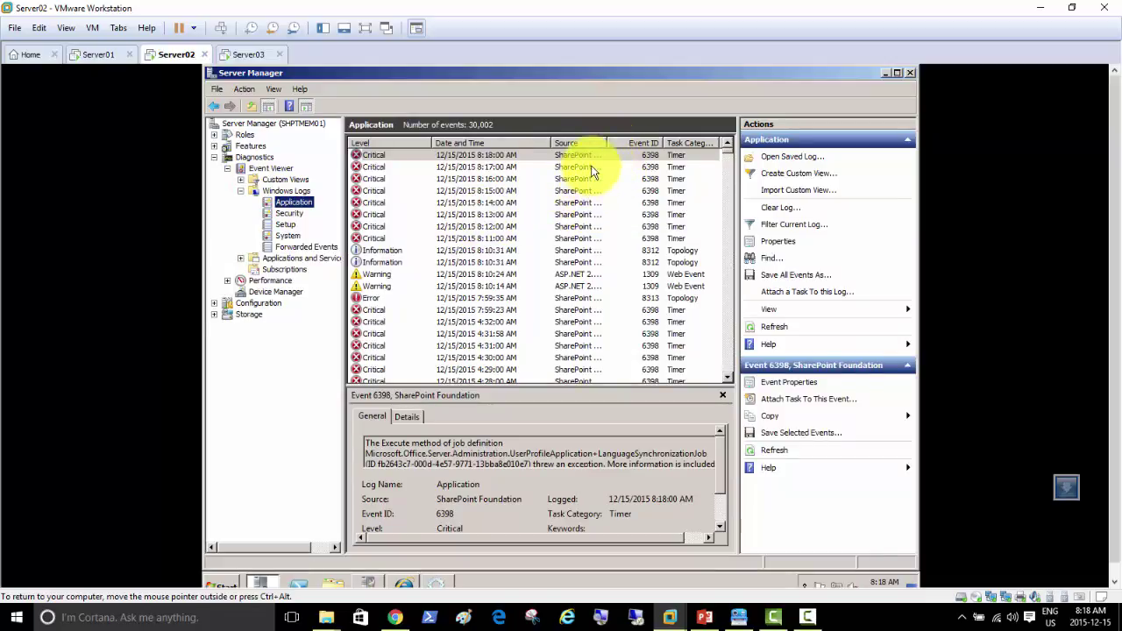
- Inspect the Critical SharePoint Foundation 6398 events from 8:18 to 8:12 AM, highlighting the failing job name
{"action": "left_click", "coordinate": [586, 156]}
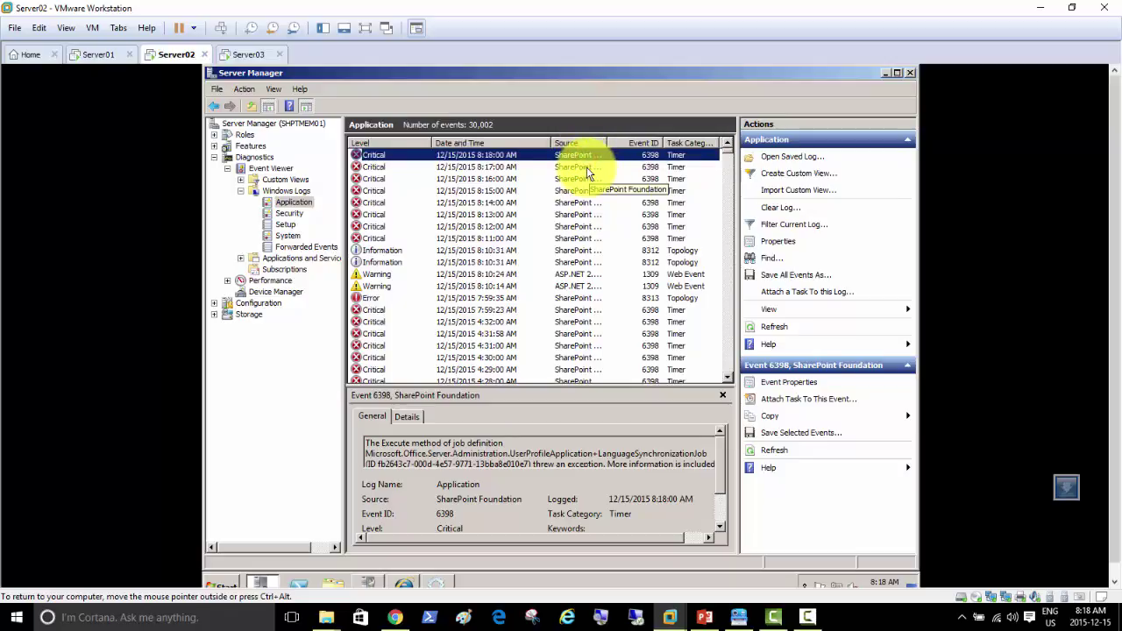
{"action": "left_click", "coordinate": [587, 166]}
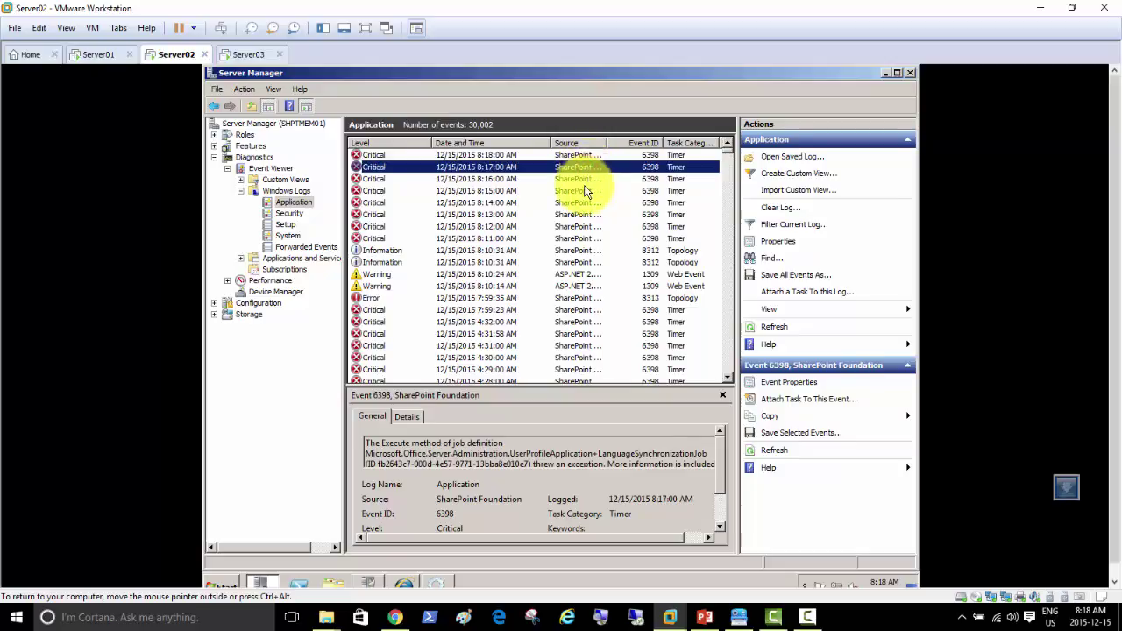
{"action": "left_click", "coordinate": [577, 180]}
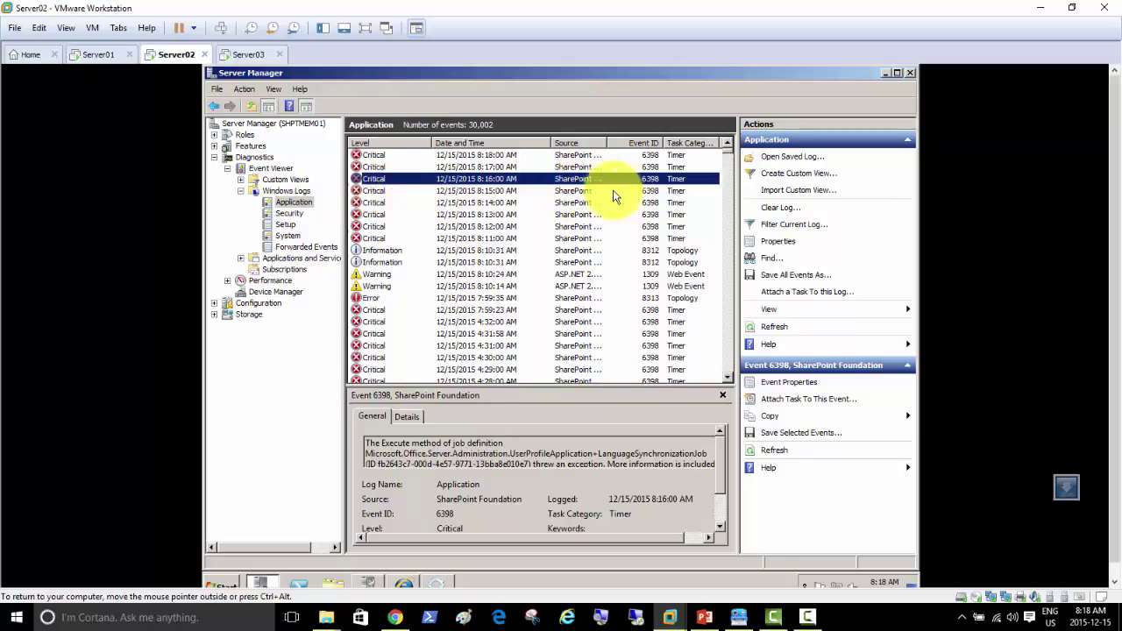
{"action": "left_click", "coordinate": [584, 190]}
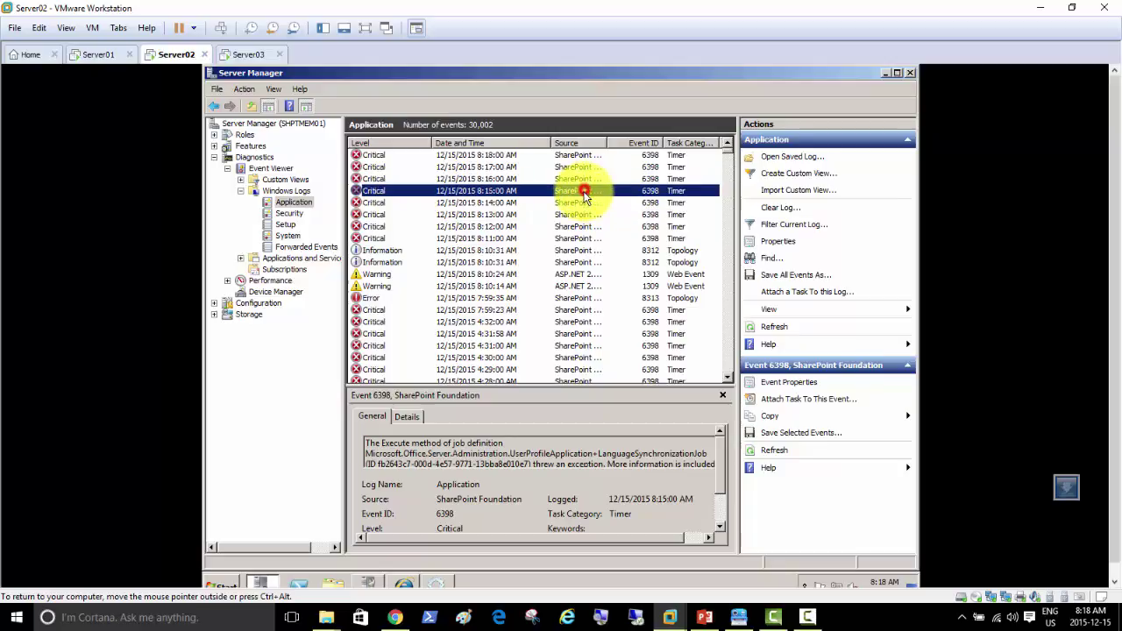
{"action": "left_click", "coordinate": [581, 202]}
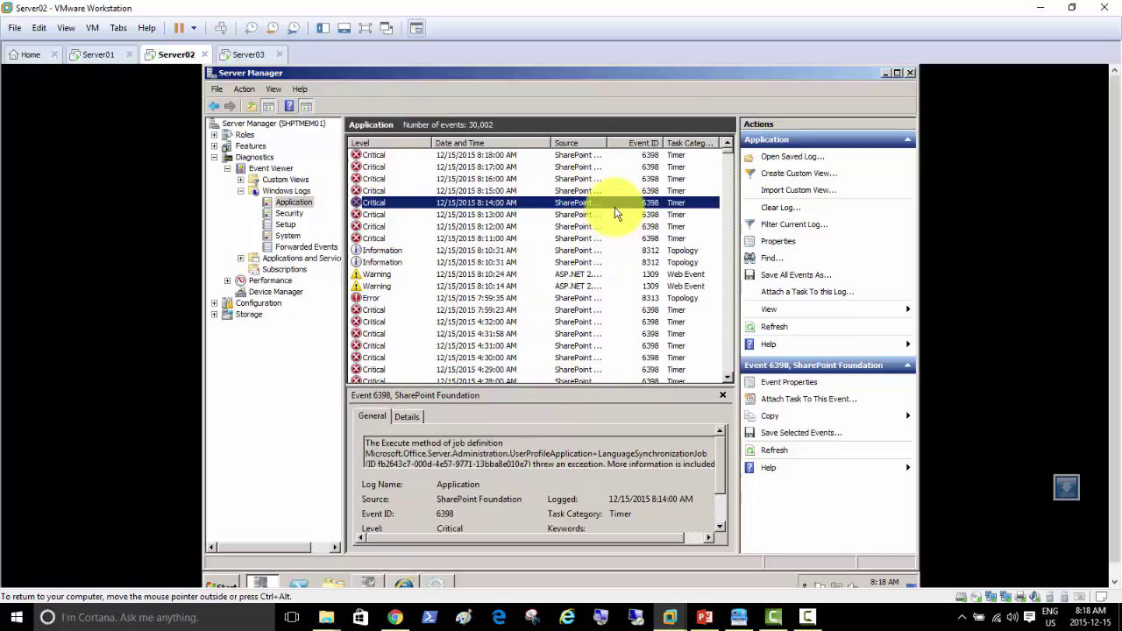
{"action": "left_click", "coordinate": [571, 216]}
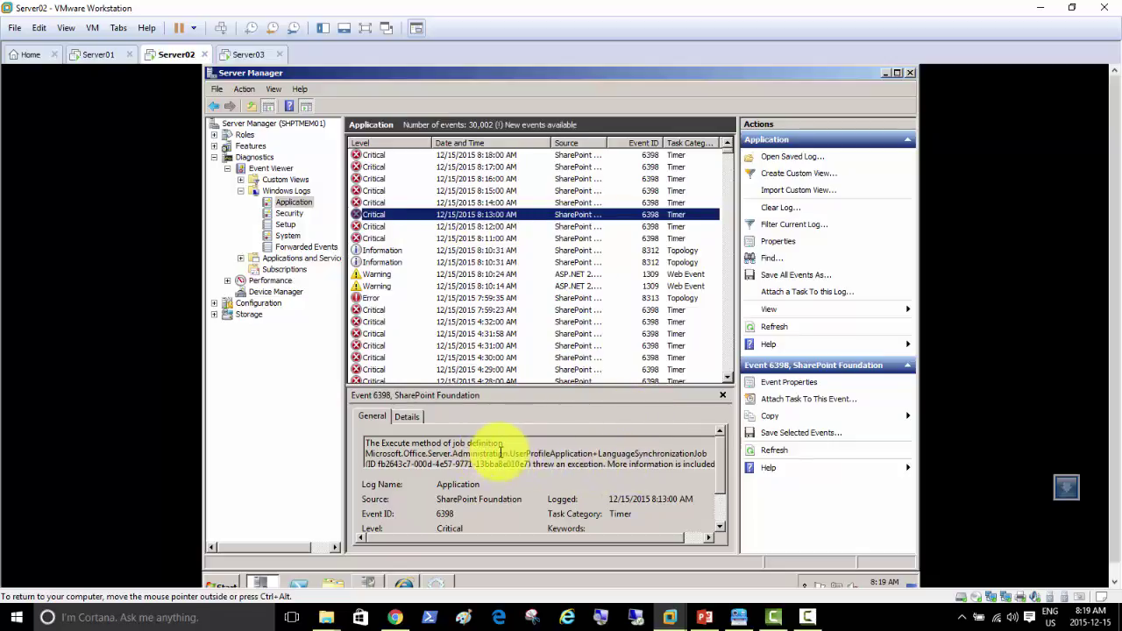
{"action": "left_click_drag", "start_coordinate": [513, 454], "coordinate": [689, 459]}
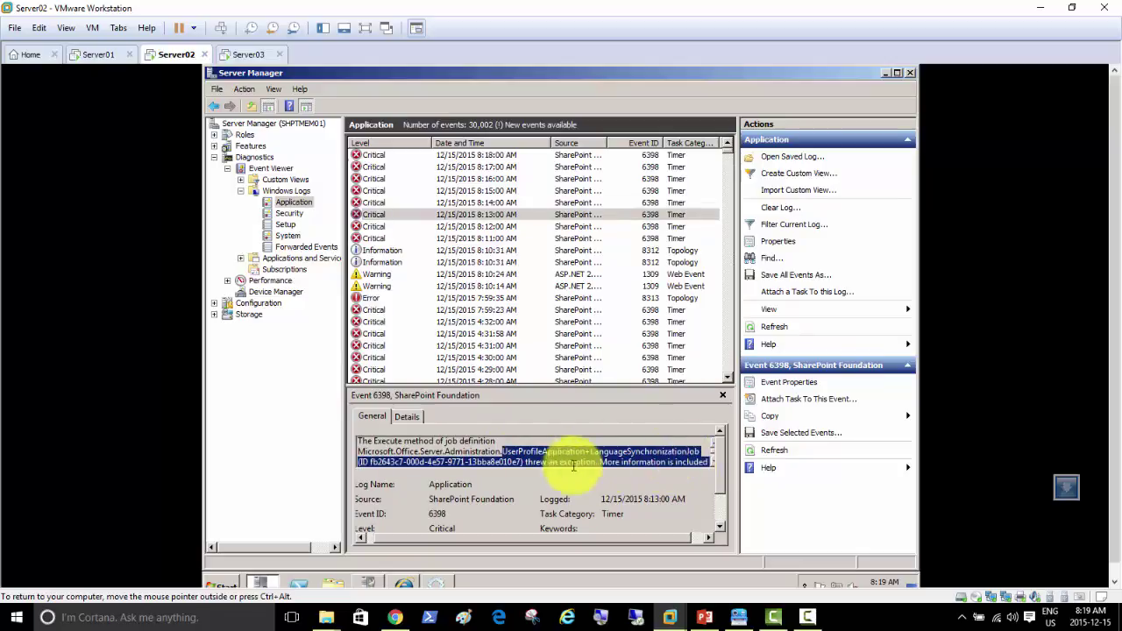
{"action": "left_click", "coordinate": [419, 454]}
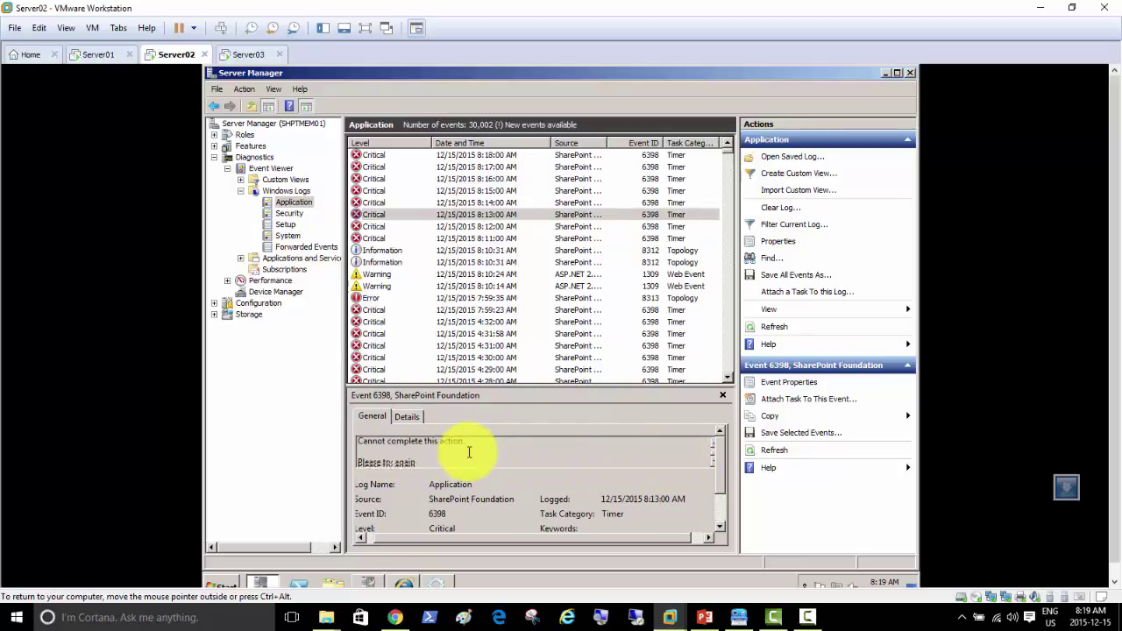
{"action": "left_click", "coordinate": [373, 227]}
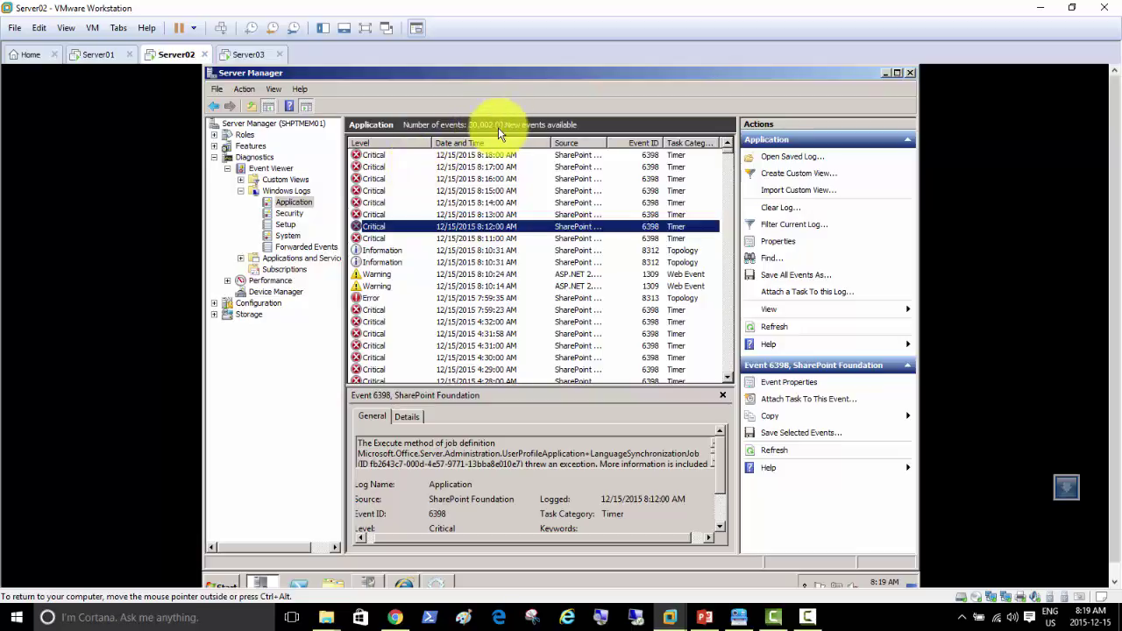
{"action": "left_click", "coordinate": [298, 203]}
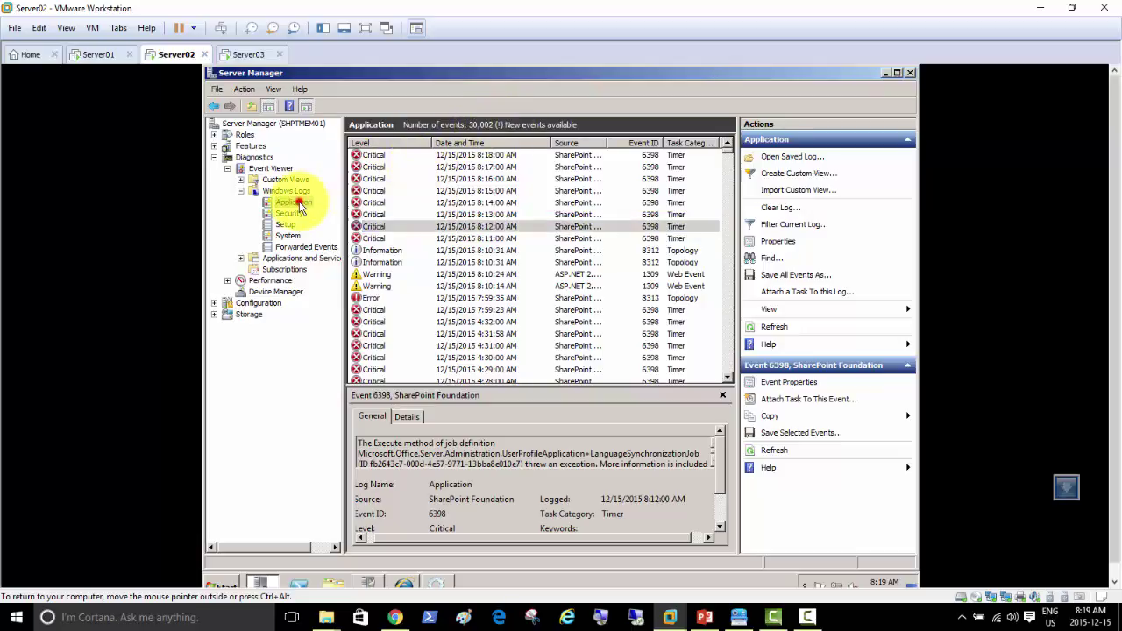
- Refresh the Application log and inspect the 6398 events from 8:19 to 8:12 AM, highlighting LanguageSynchronizationJob
{"action": "right_click", "coordinate": [298, 203]}
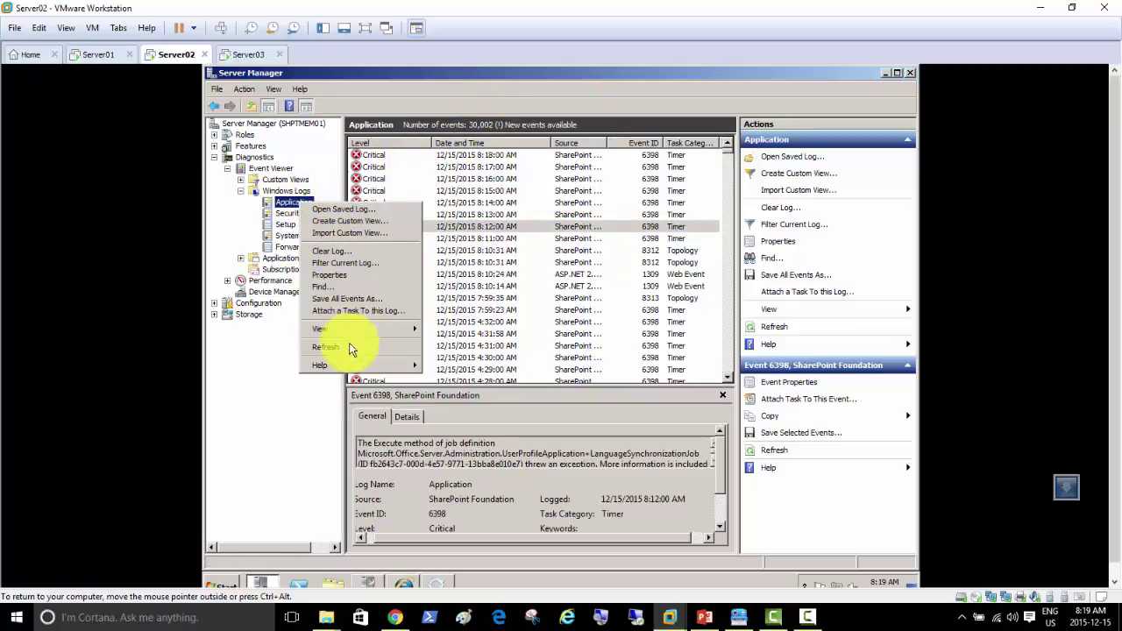
{"action": "left_click", "coordinate": [349, 348]}
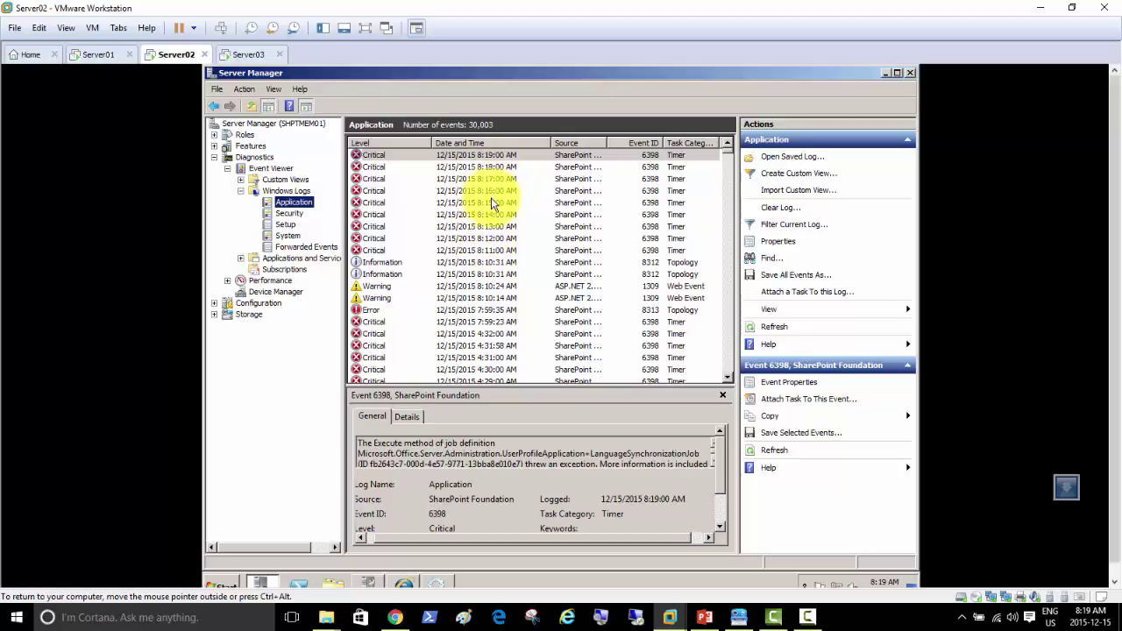
{"action": "left_click", "coordinate": [583, 156]}
{"action": "left_click", "coordinate": [583, 166]}
{"action": "left_click", "coordinate": [584, 178]}
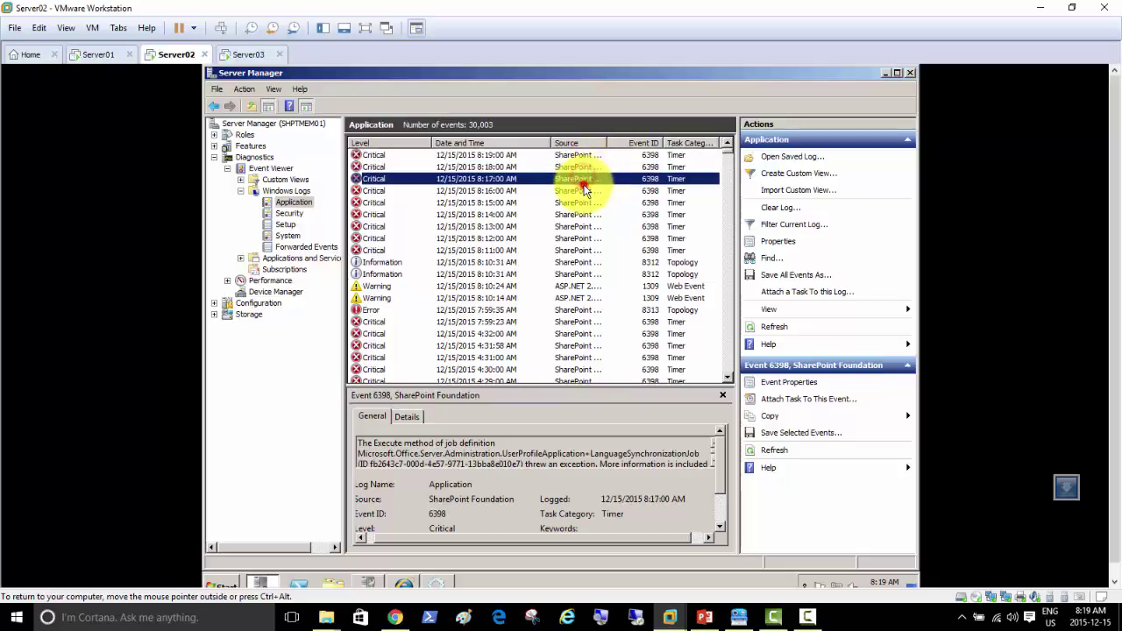
{"action": "left_click", "coordinate": [583, 190]}
{"action": "left_click", "coordinate": [580, 203]}
{"action": "left_click", "coordinate": [581, 227]}
{"action": "left_click", "coordinate": [583, 238]}
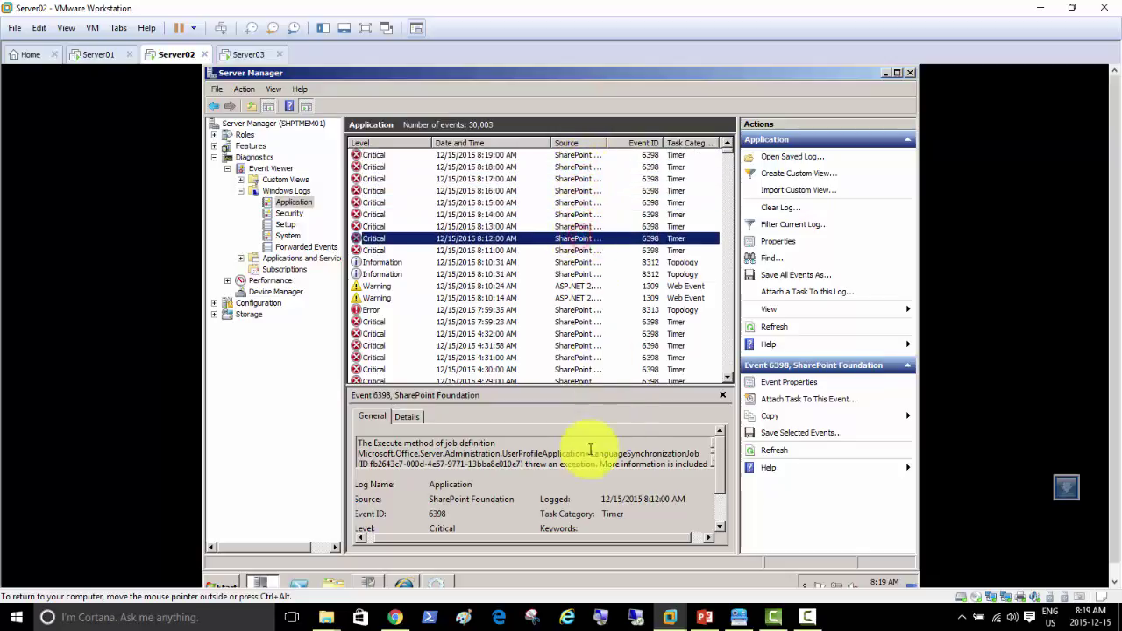
{"action": "left_click_drag", "start_coordinate": [591, 455], "coordinate": [675, 462]}
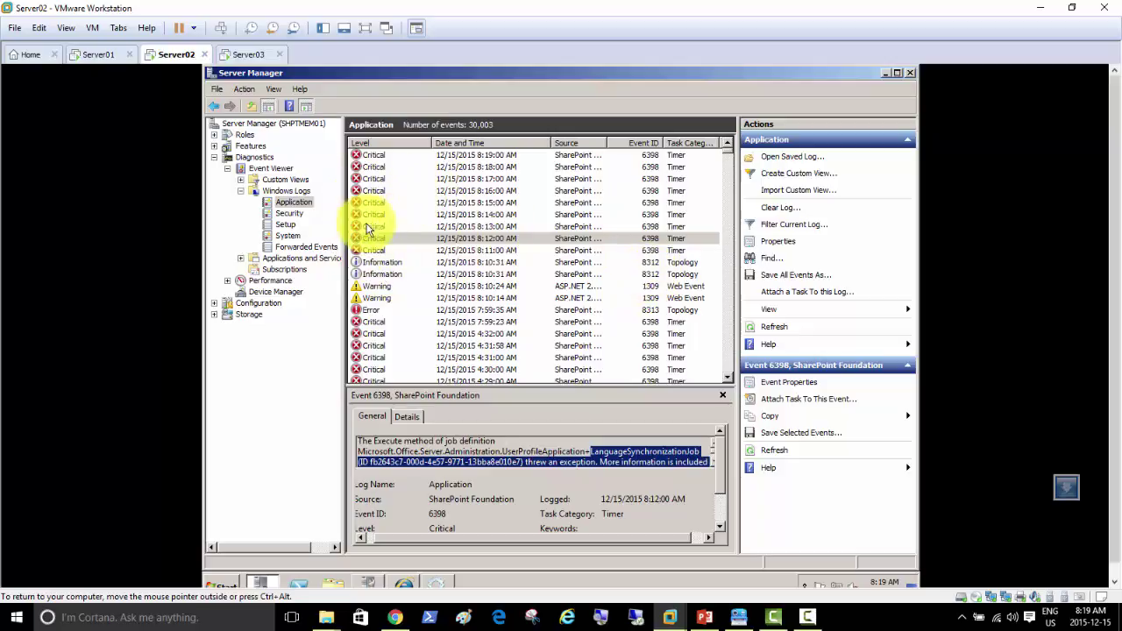
- Review the 8:10 AM Information 8312 and ASP.NET 1309 events, return to the newest critical event, briefly check Server03
{"action": "left_click", "coordinate": [381, 262]}
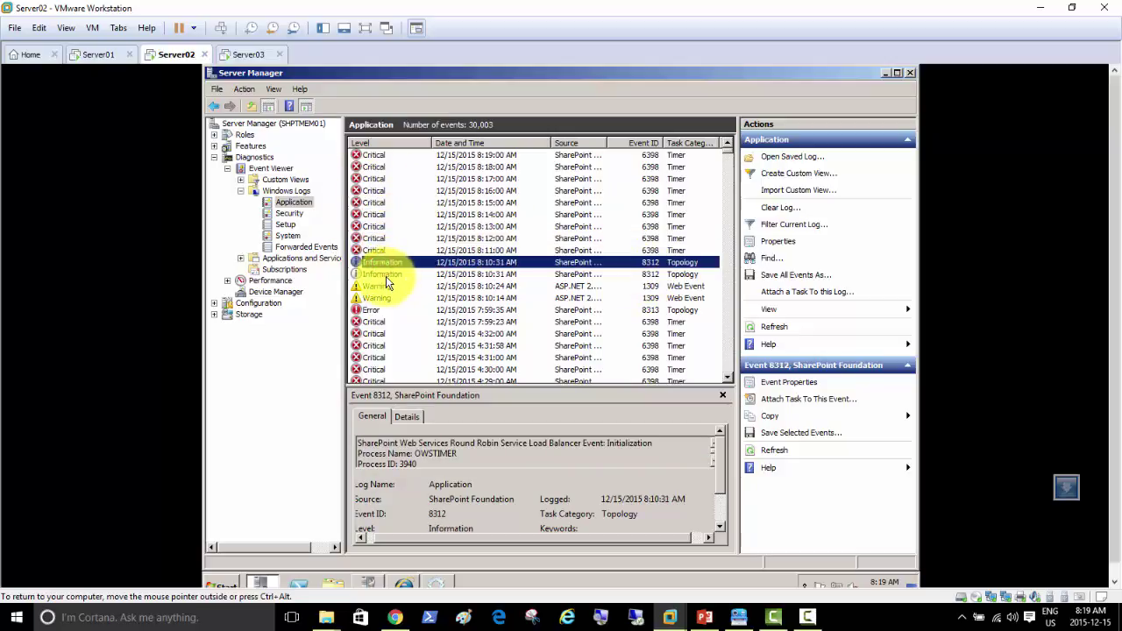
{"action": "left_click", "coordinate": [386, 275]}
{"action": "left_click", "coordinate": [385, 262]}
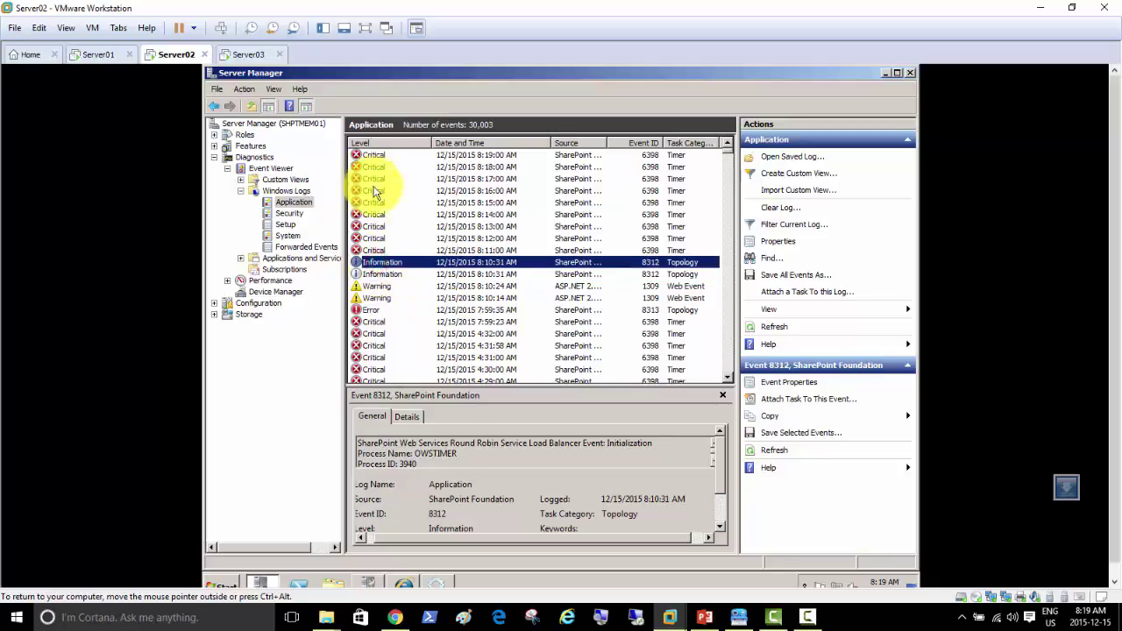
{"action": "left_click", "coordinate": [377, 286]}
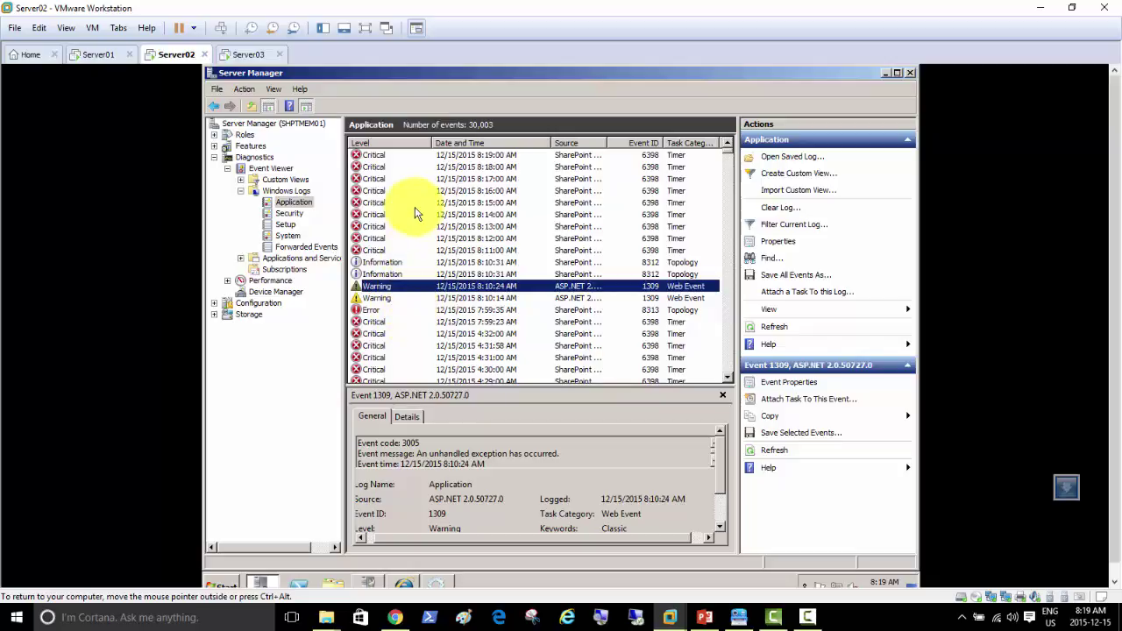
{"action": "left_click", "coordinate": [370, 157]}
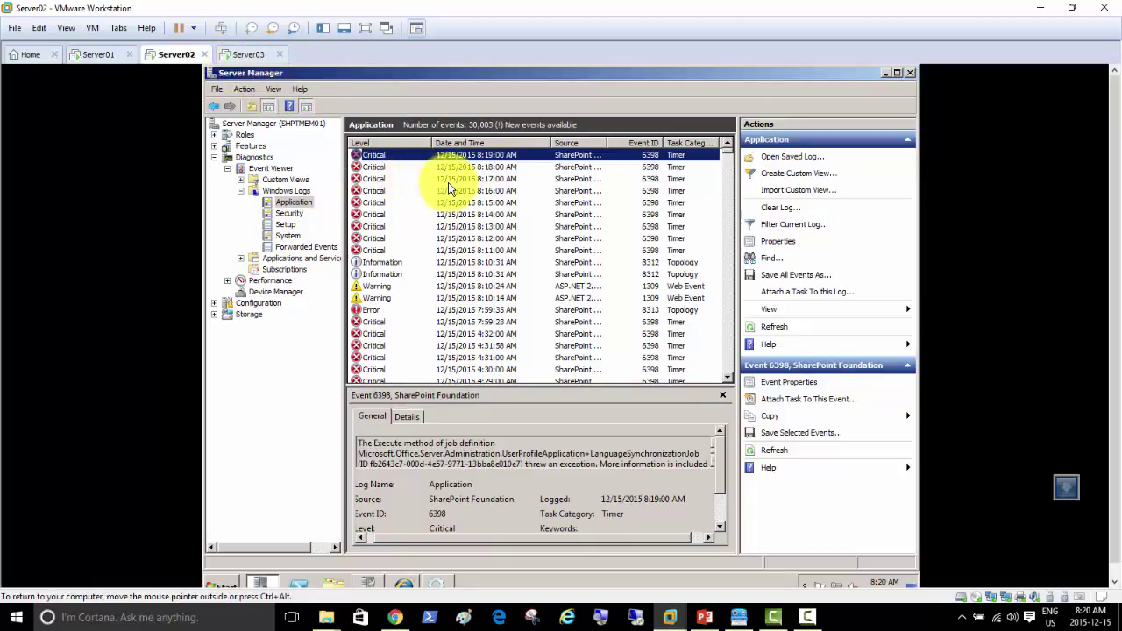
{"action": "left_click", "coordinate": [245, 56]}
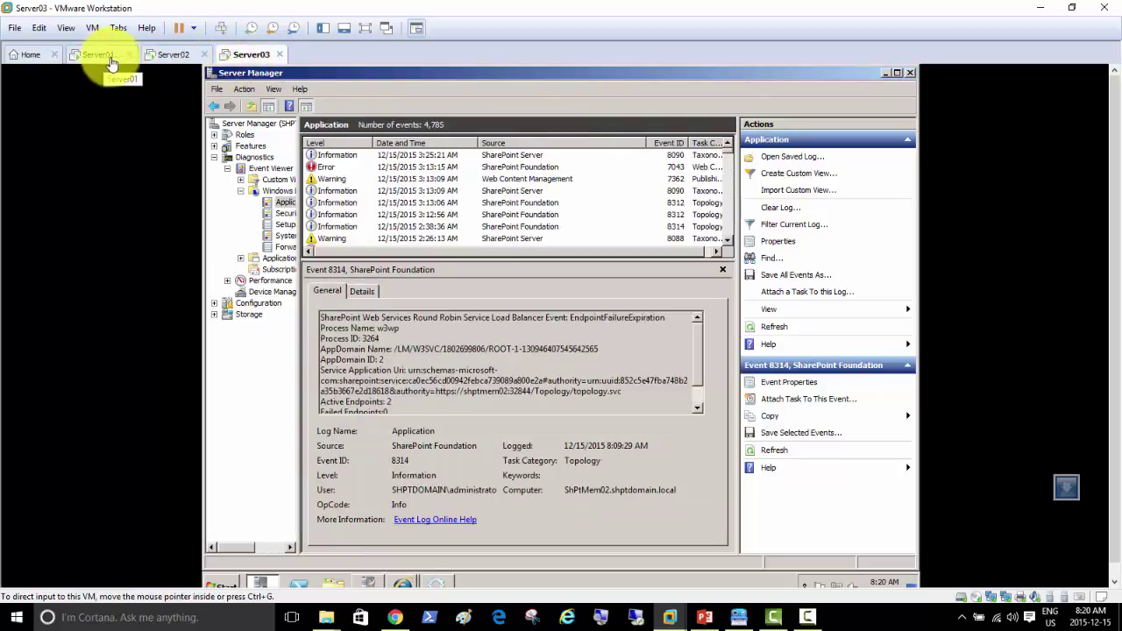
{"action": "left_click", "coordinate": [168, 56]}
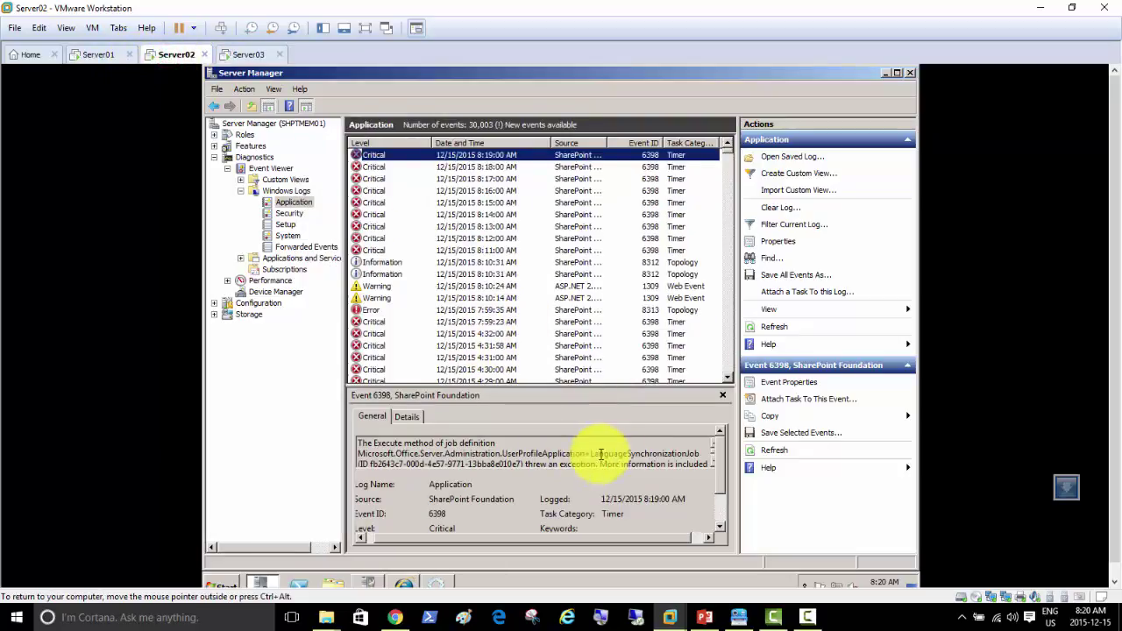
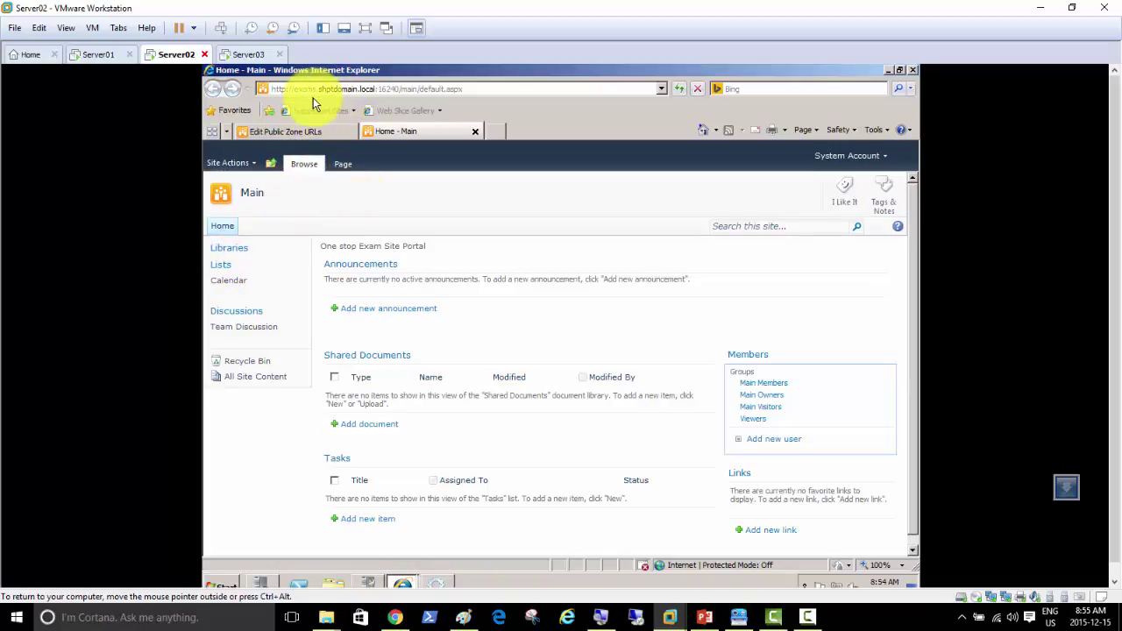
- Open the Main site's All Site Content page and go to its Create page
{"action": "left_click", "coordinate": [601, 617]}
{"action": "left_click", "coordinate": [633, 572]}
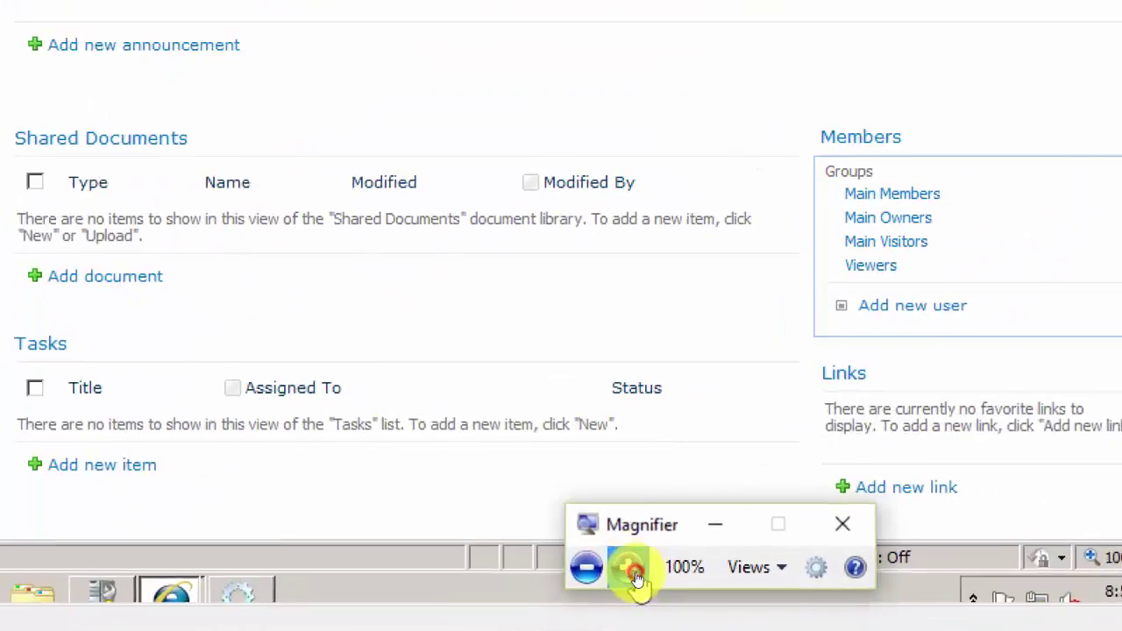
{"action": "left_click", "coordinate": [708, 526]}
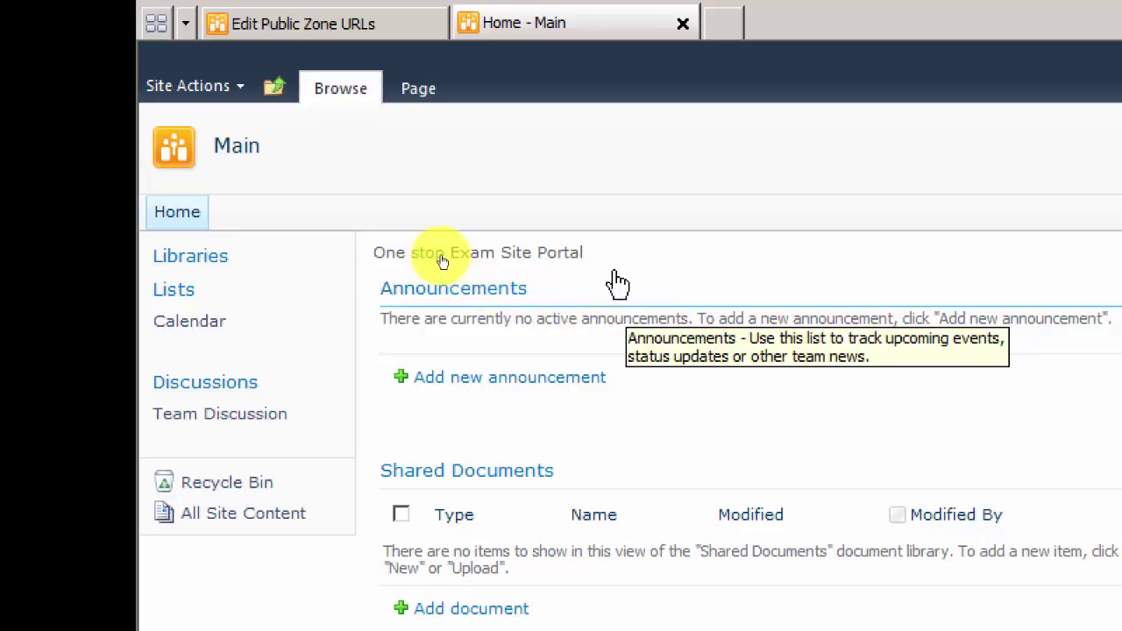
{"action": "scroll", "coordinate": [618, 282], "scroll_direction": "down", "scroll_amount": 1}
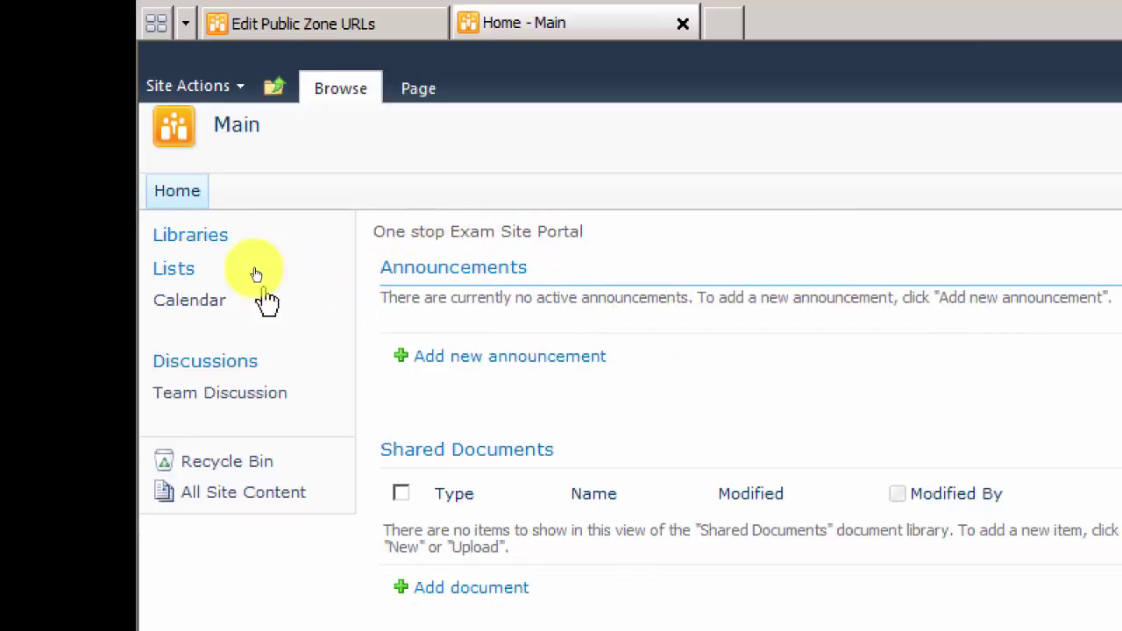
{"action": "left_click", "coordinate": [173, 274]}
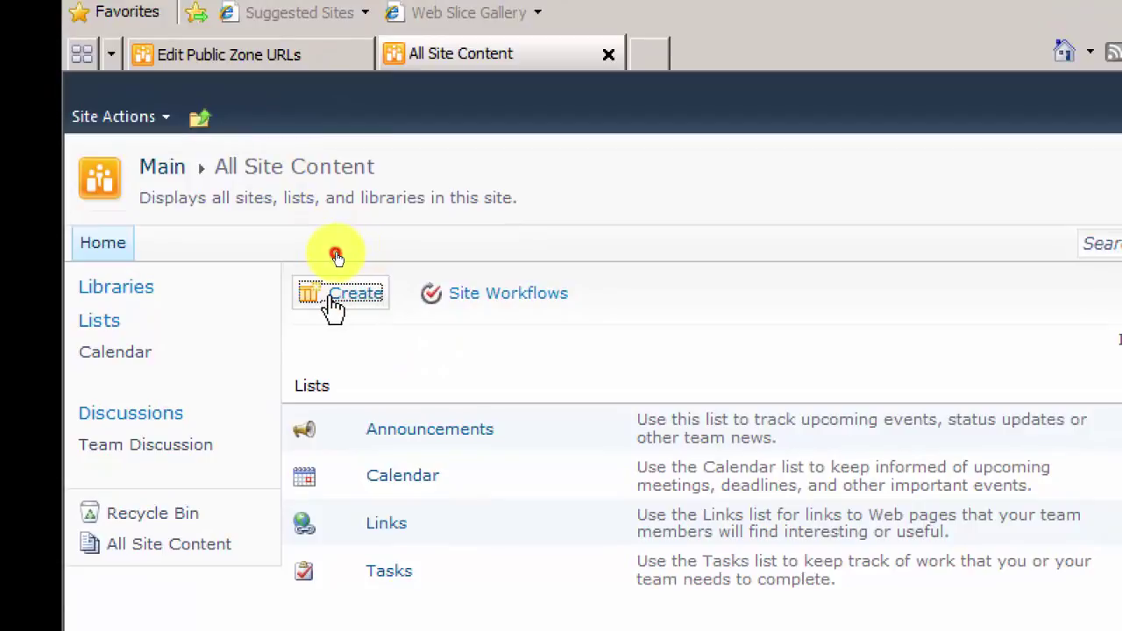
{"action": "left_click", "coordinate": [333, 298]}
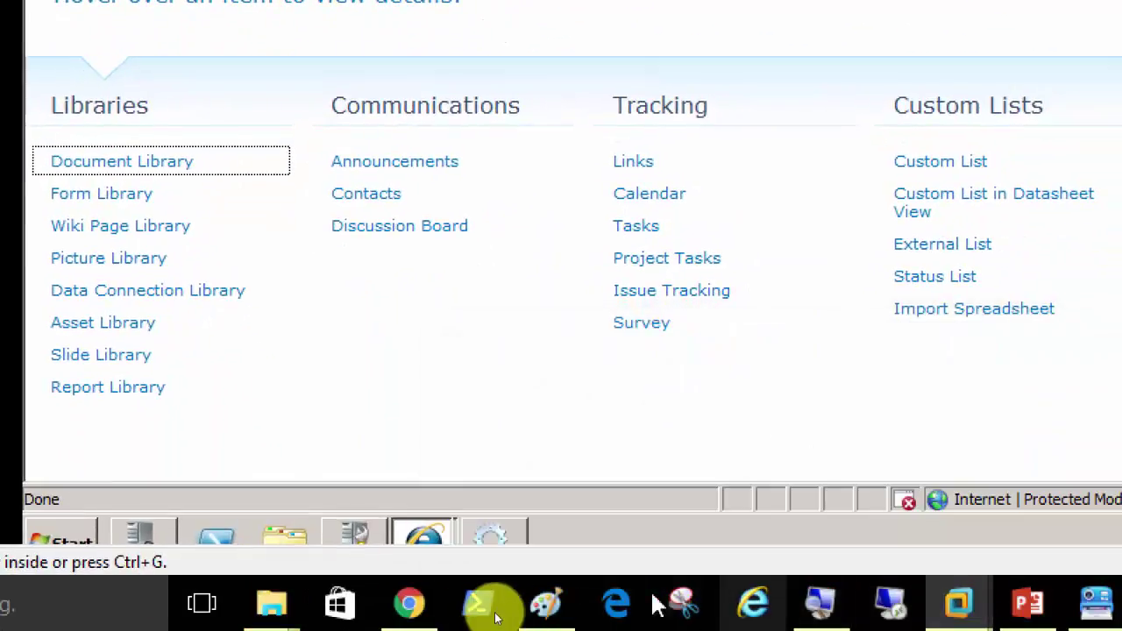
- Zoom the Magnifier back to 100%
{"action": "mouse_move", "coordinate": [841, 610]}
{"action": "left_click", "coordinate": [813, 523]}
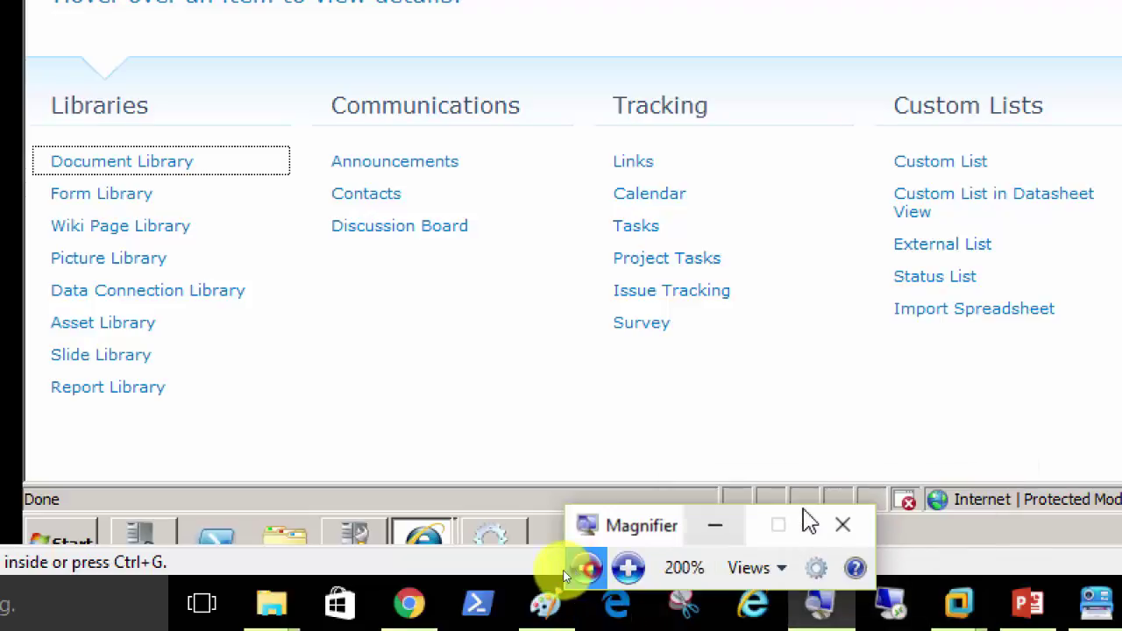
{"action": "left_click", "coordinate": [582, 569]}
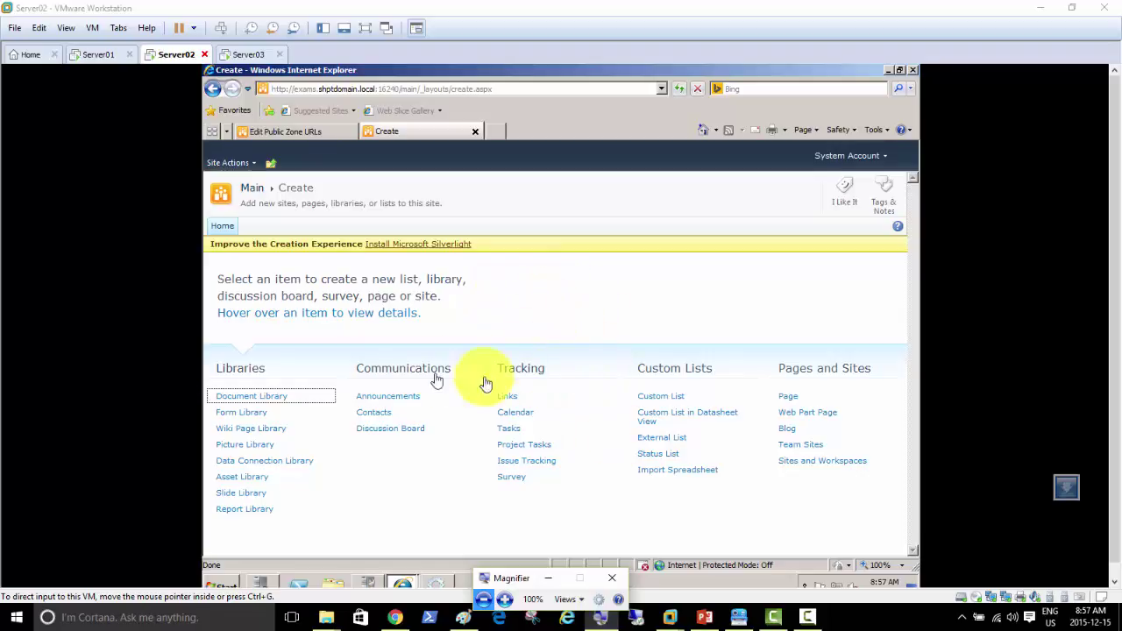
- On Server01, open the SoccerBlogs site's Create dialog from its lists page
{"action": "left_click", "coordinate": [96, 56]}
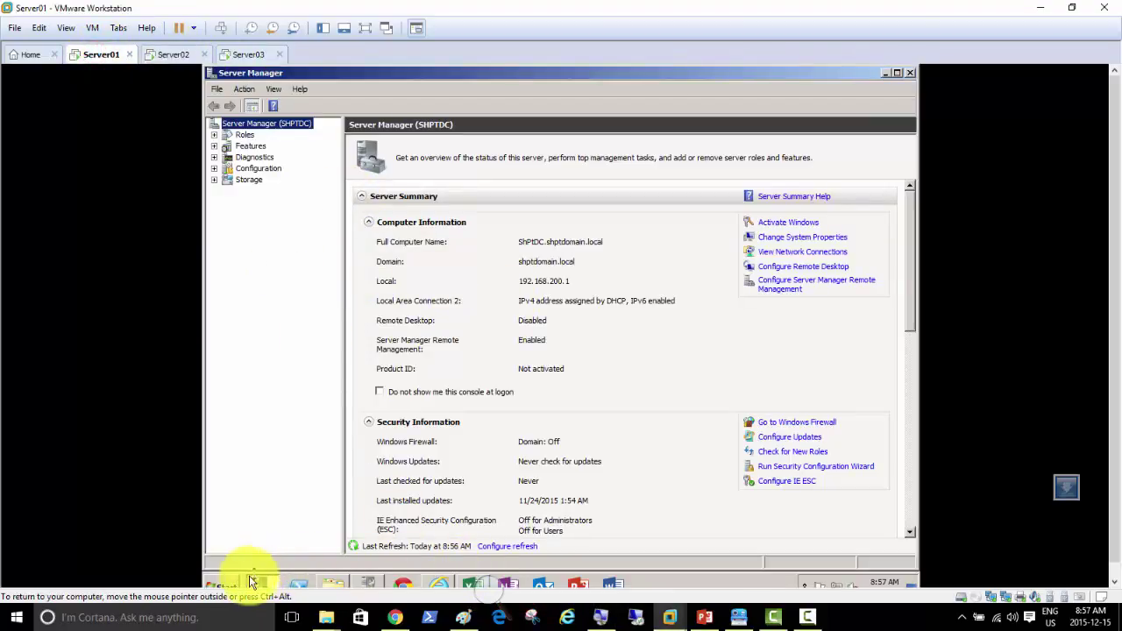
{"action": "left_click", "coordinate": [438, 585]}
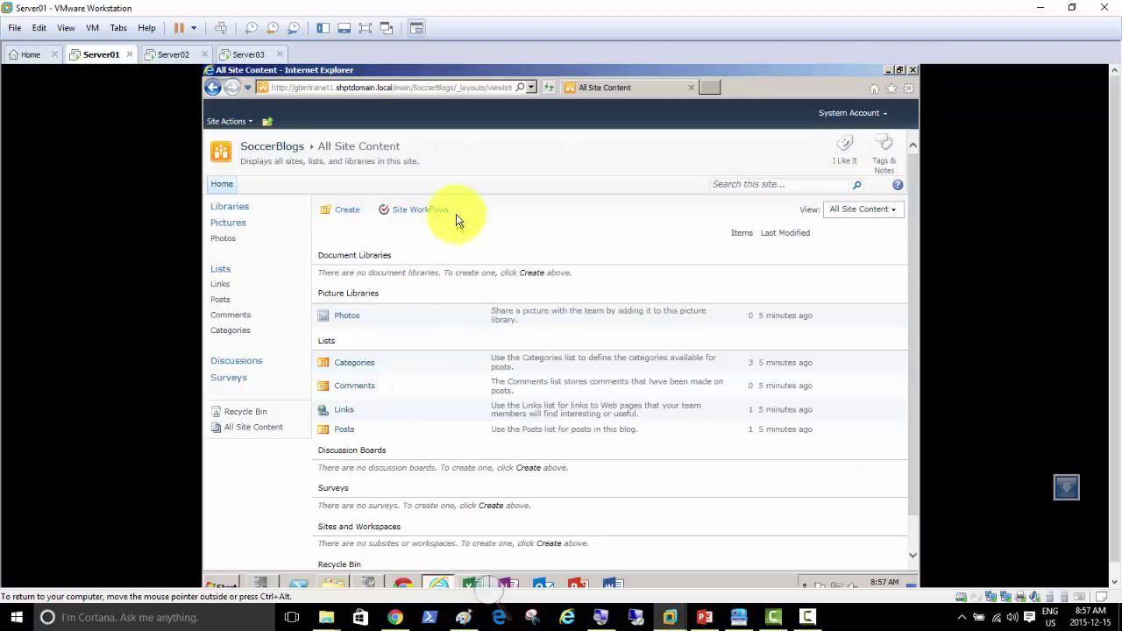
{"action": "left_click", "coordinate": [220, 273]}
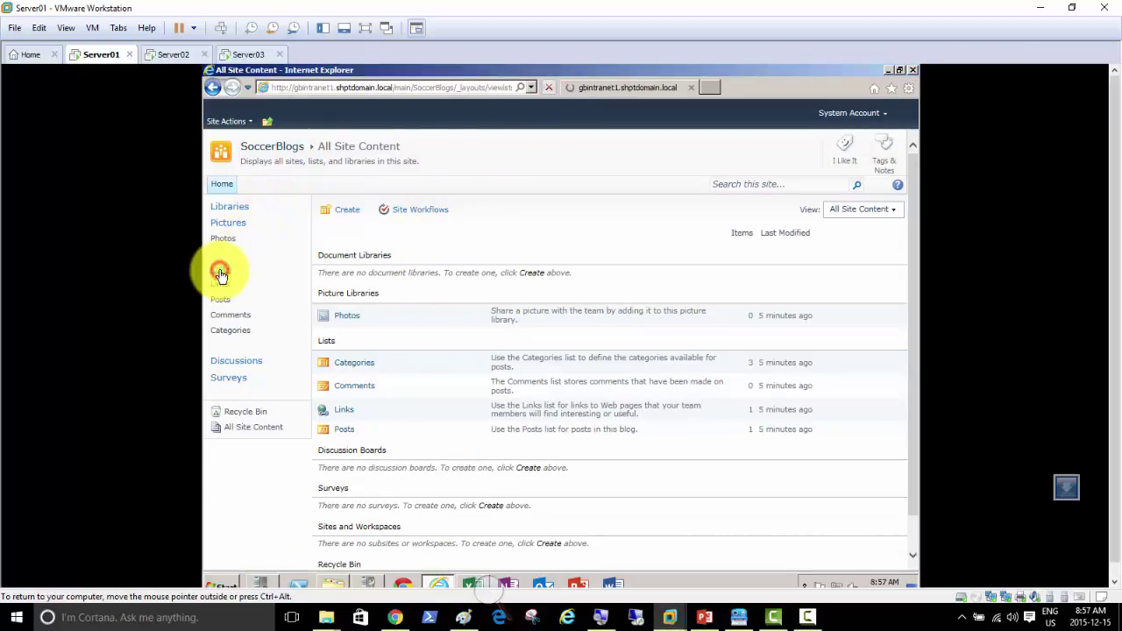
{"action": "left_click", "coordinate": [344, 213]}
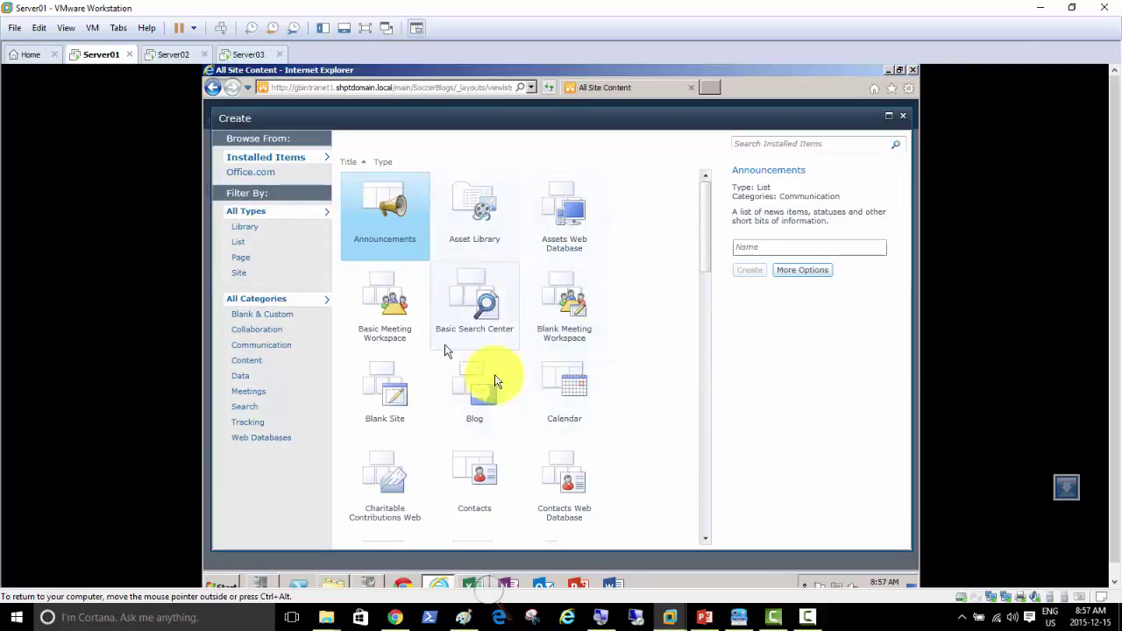
- Compare Server01's Create dialog with Server02, ending on Server02's Main site Create page
{"action": "left_click", "coordinate": [172, 56]}
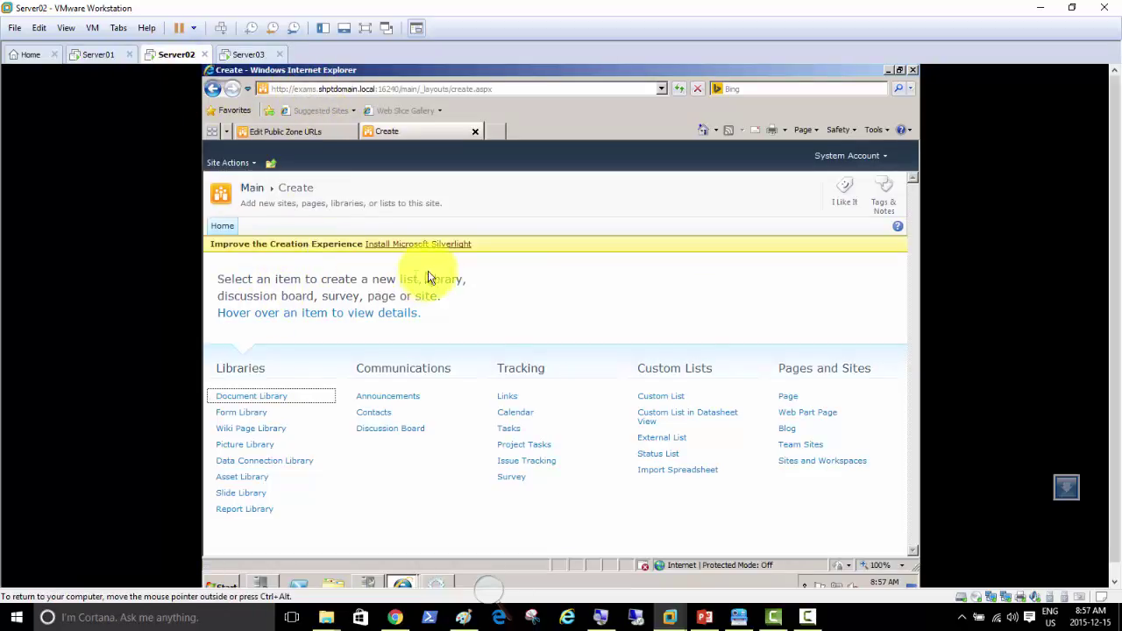
{"action": "mouse_move", "coordinate": [402, 401]}
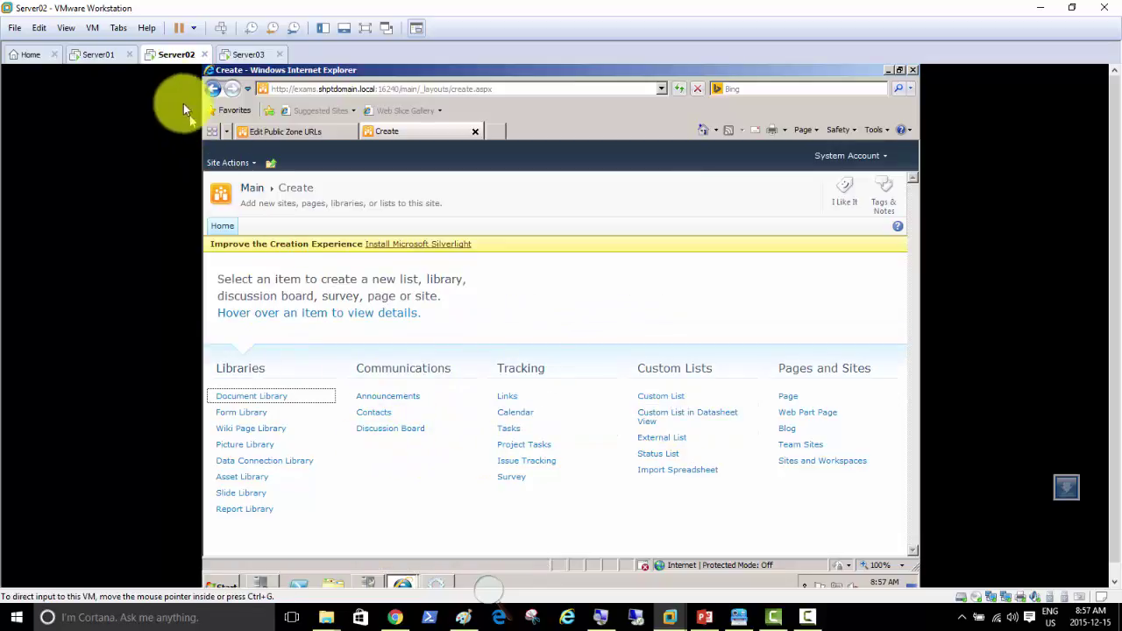
{"action": "left_click", "coordinate": [98, 60]}
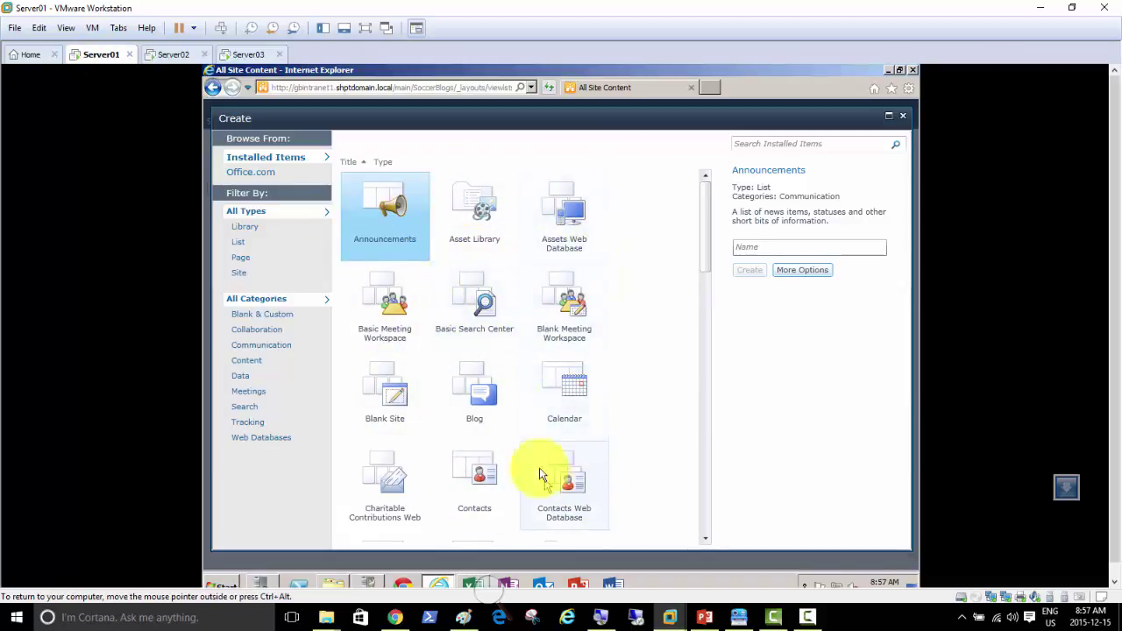
{"action": "mouse_move", "coordinate": [705, 220]}
{"action": "left_mouse_down"}
{"action": "mouse_move", "coordinate": [689, 390]}
{"action": "mouse_move", "coordinate": [709, 333]}
{"action": "mouse_move", "coordinate": [715, 203]}
{"action": "left_mouse_up"}
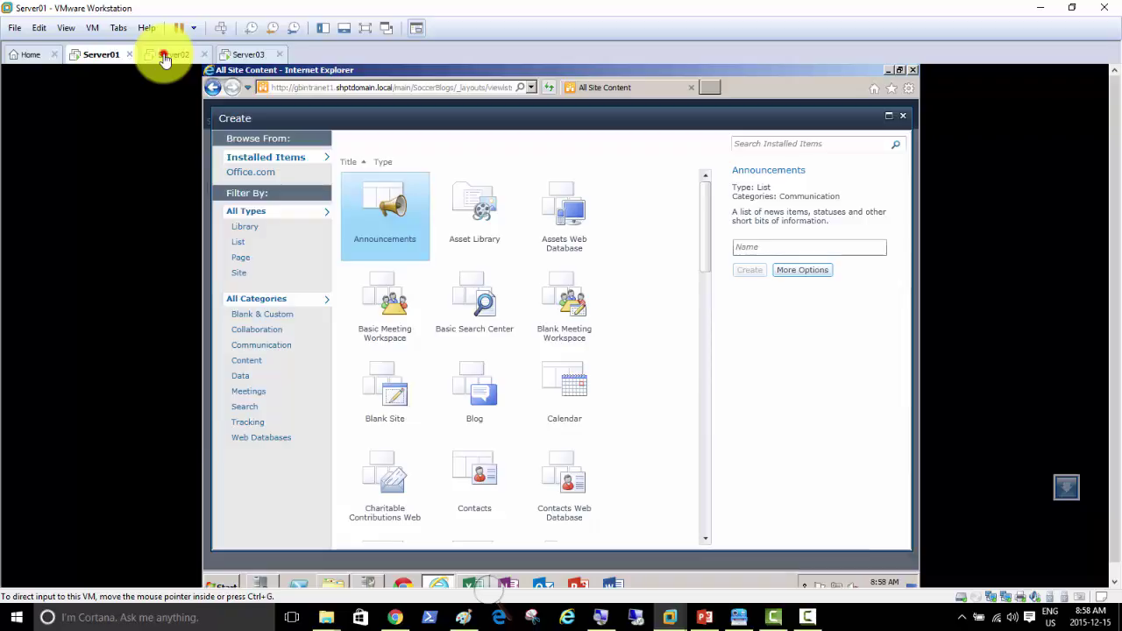
{"action": "left_click", "coordinate": [164, 58]}
{"action": "mouse_move", "coordinate": [272, 399]}
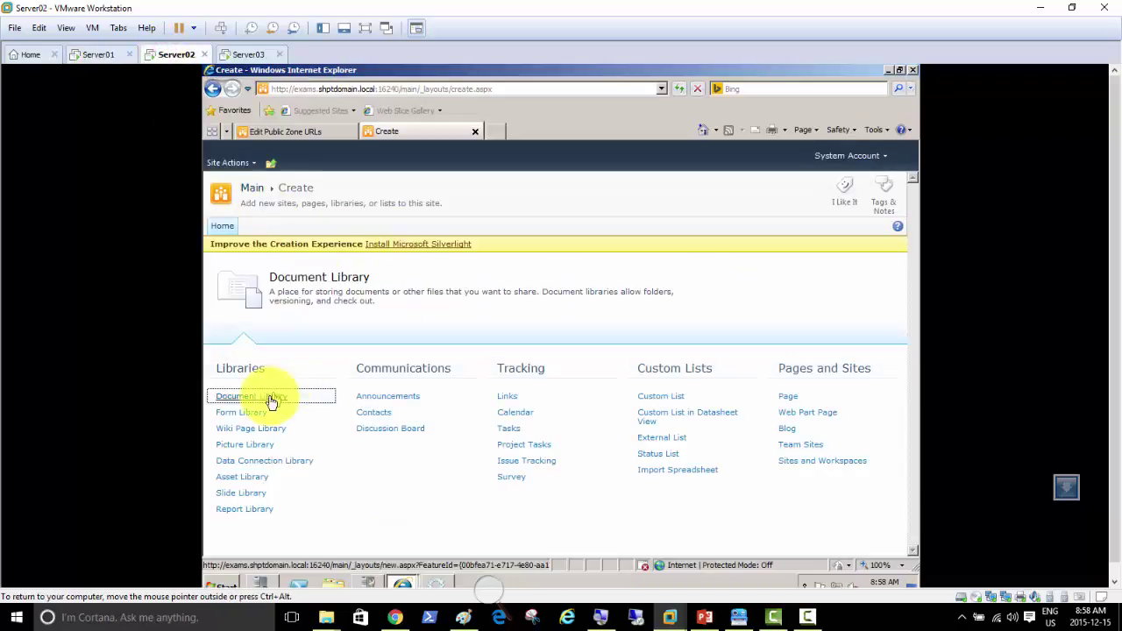
- Go from the Main site home page to All Site Content and its Create page
{"action": "left_click", "coordinate": [254, 191]}
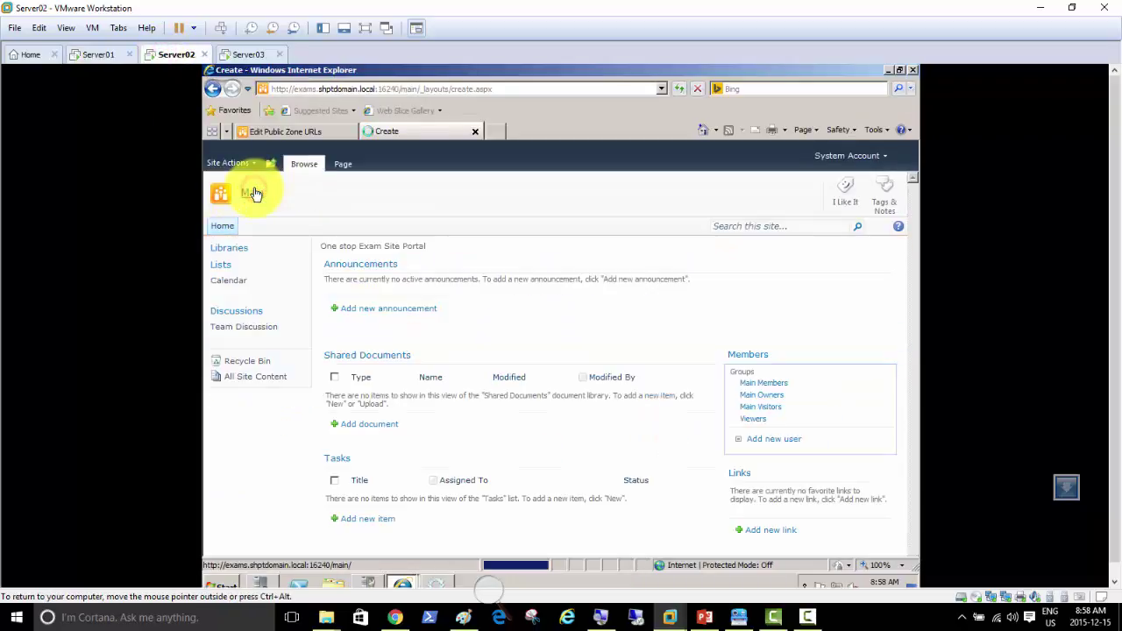
{"action": "left_click", "coordinate": [217, 268]}
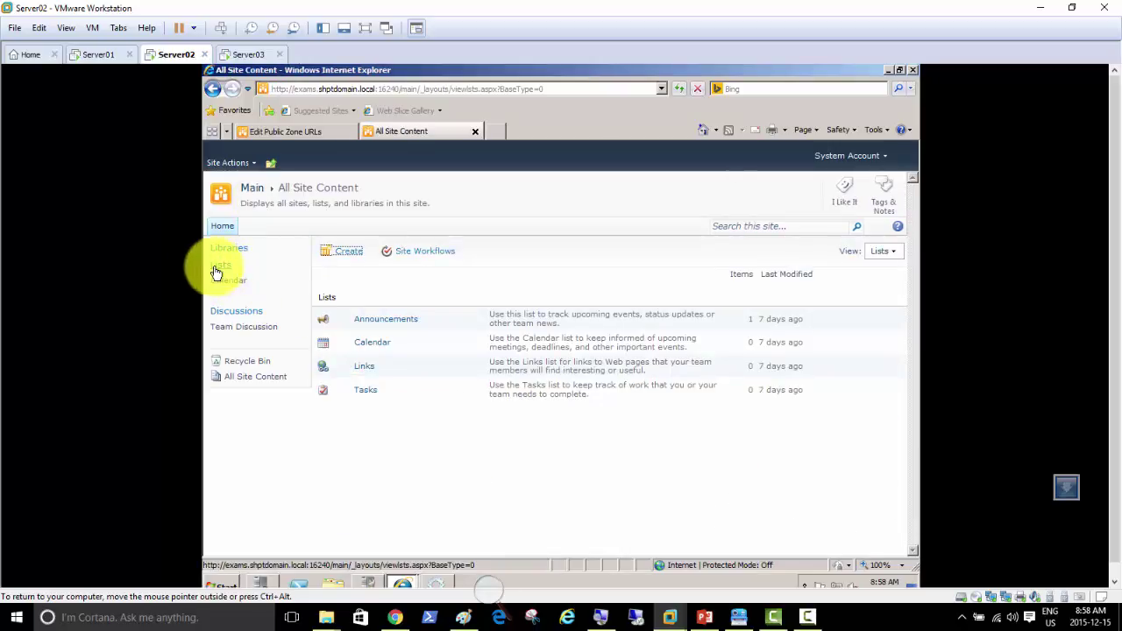
{"action": "left_click", "coordinate": [348, 255]}
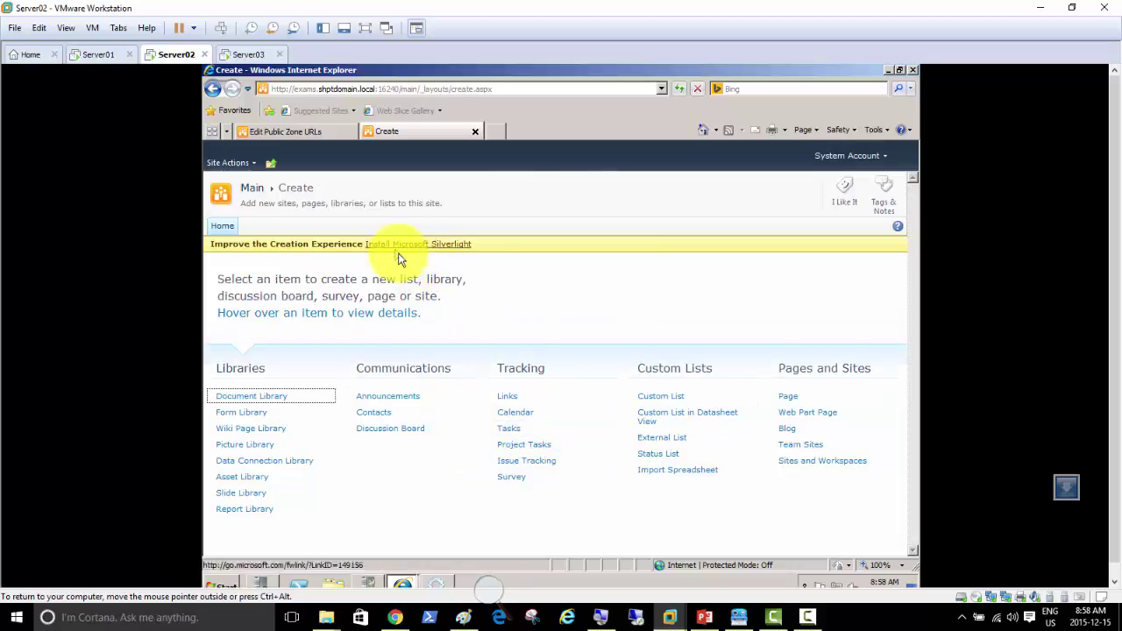
- Alternate between Server01's Create dialog and Server02's Create page, finishing on Server02
{"action": "left_click", "coordinate": [95, 58]}
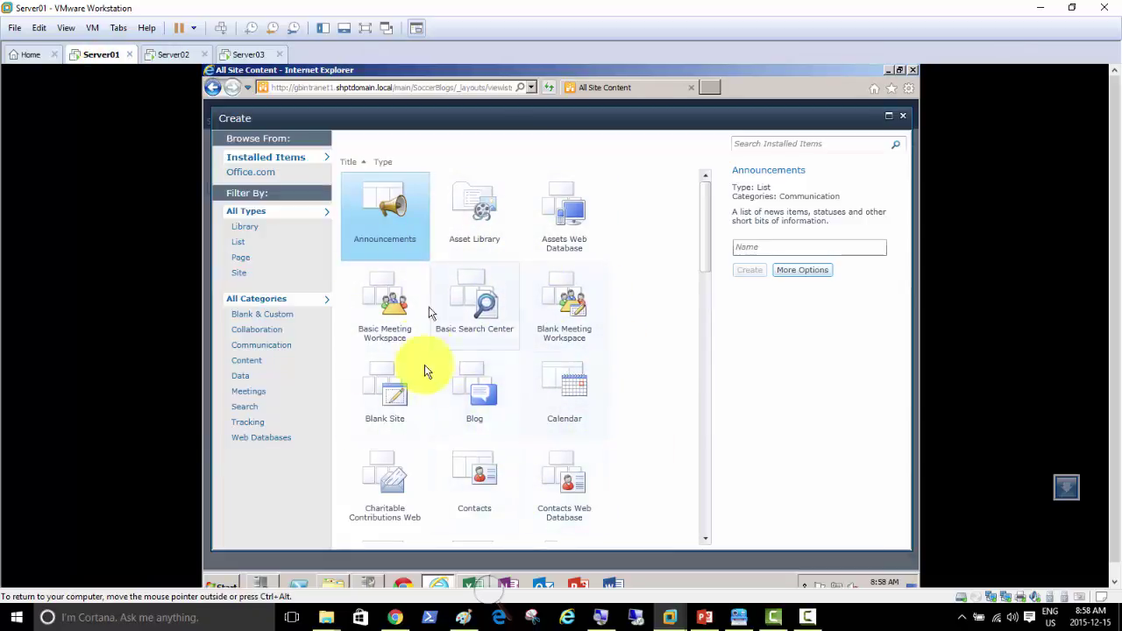
{"action": "left_click", "coordinate": [171, 55]}
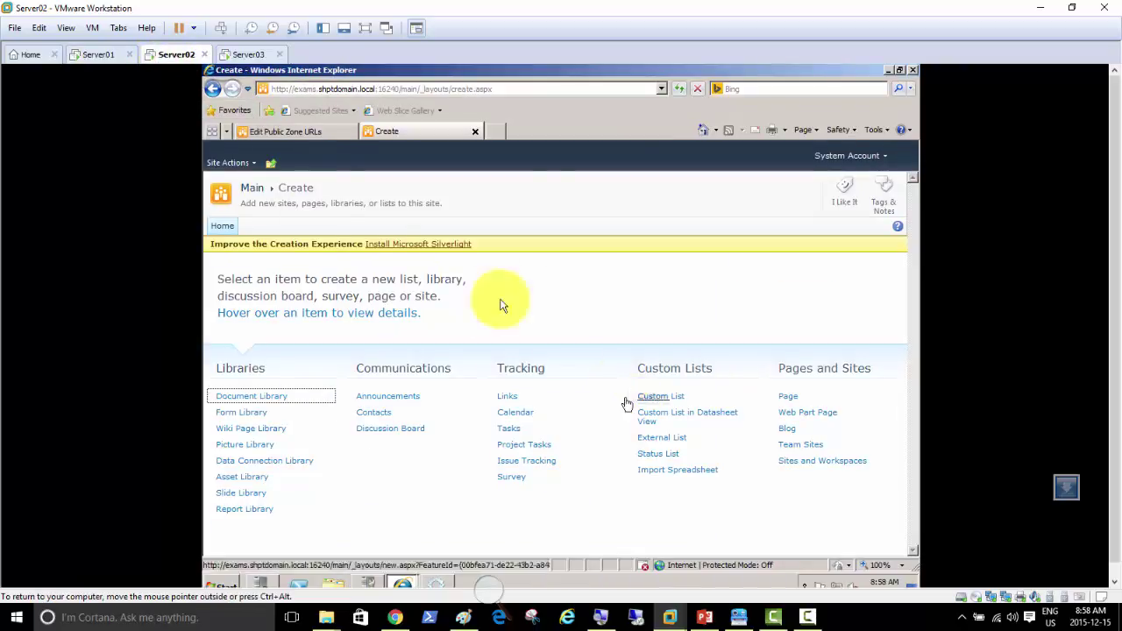
{"action": "left_click", "coordinate": [97, 58]}
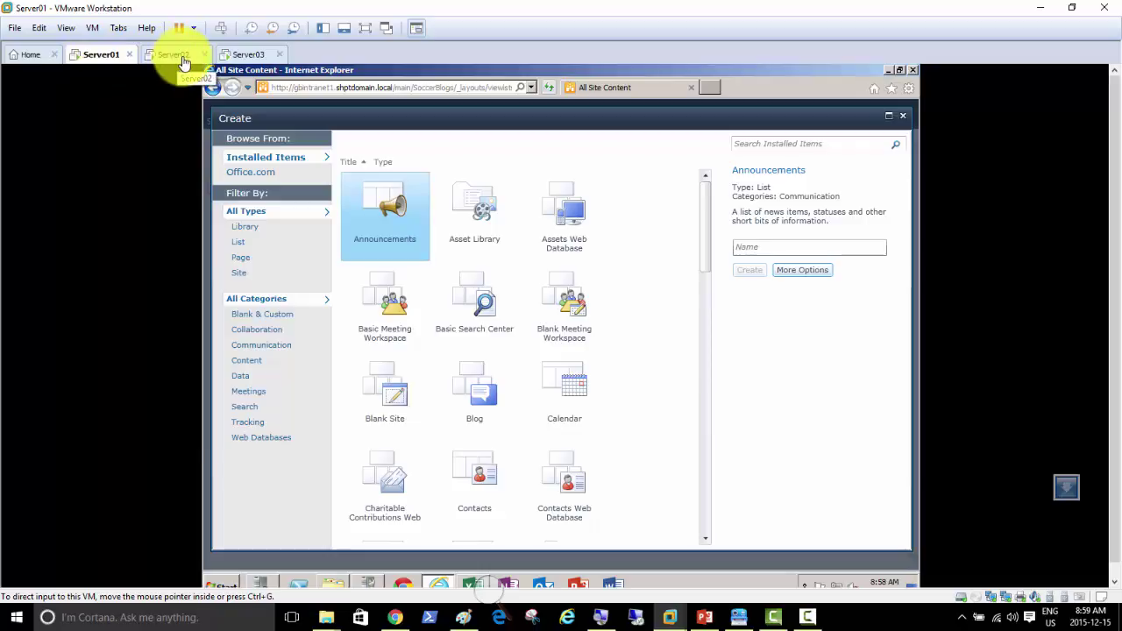
{"action": "left_click", "coordinate": [157, 57]}
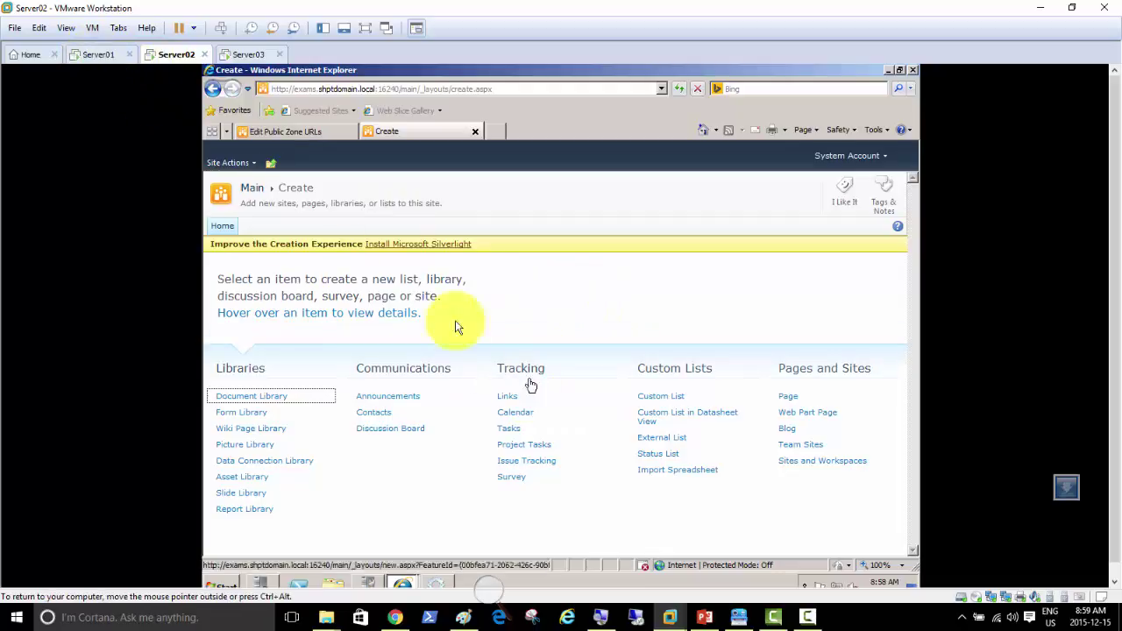
{"action": "left_click", "coordinate": [96, 56]}
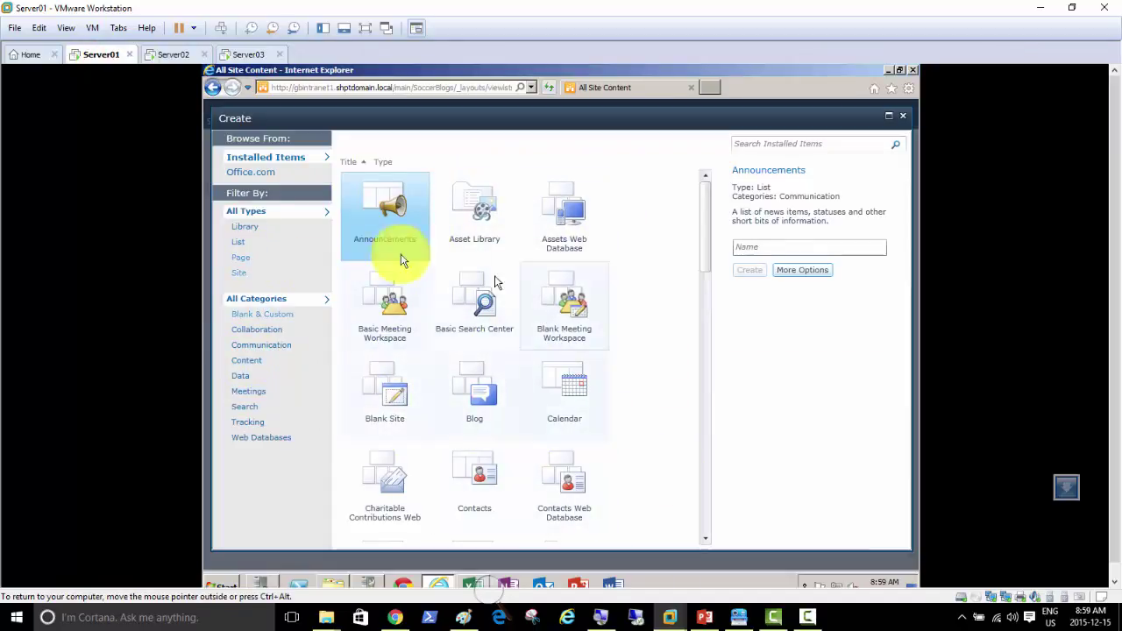
{"action": "left_click", "coordinate": [173, 58]}
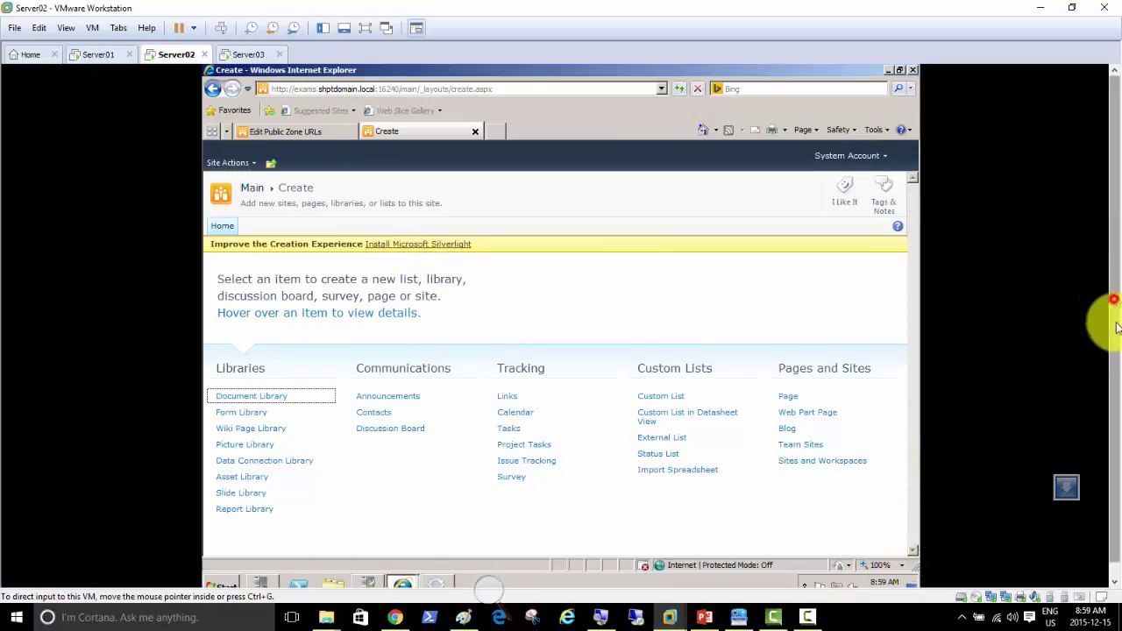
{"action": "scroll", "coordinate": [1114, 315], "scroll_direction": "down", "scroll_amount": 1}
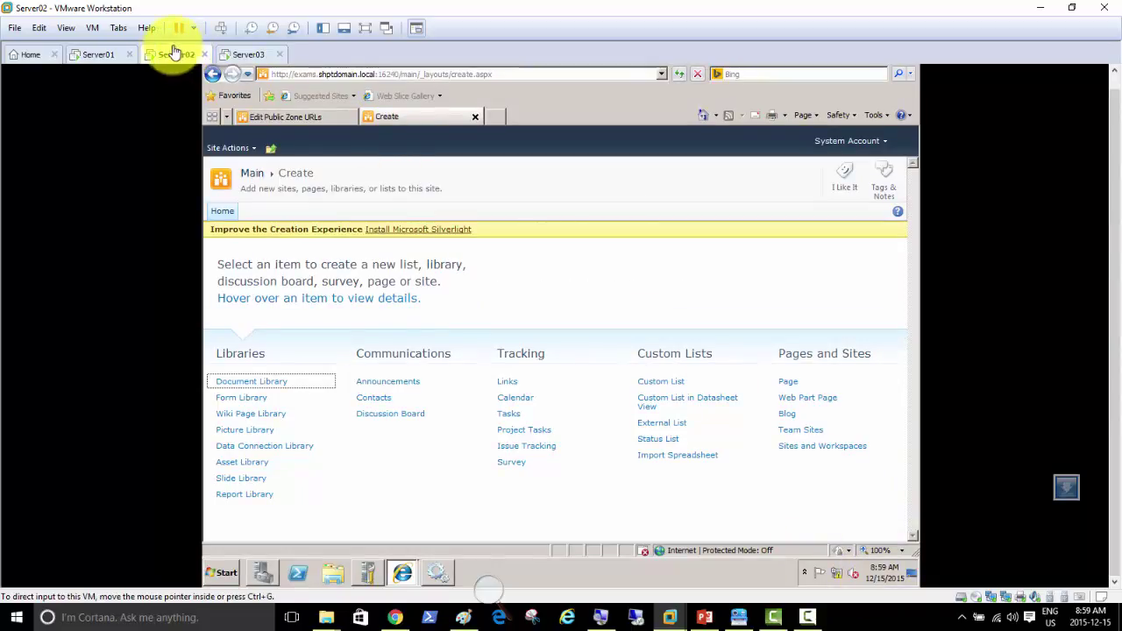
{"action": "right_click", "coordinate": [167, 54]}
{"action": "left_click", "coordinate": [235, 246]}
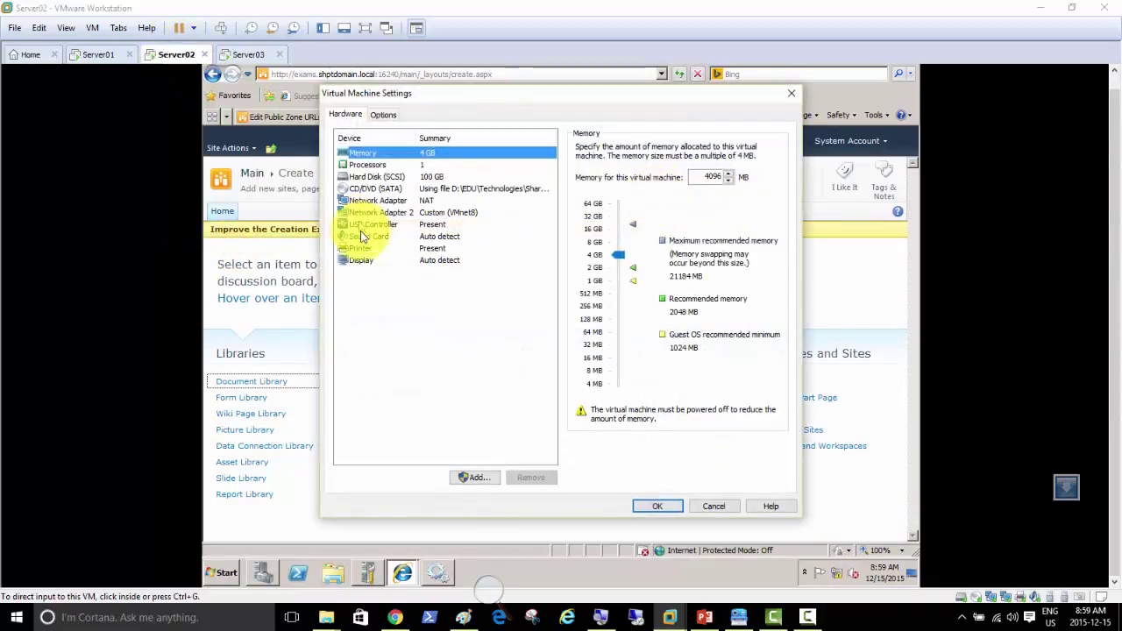
{"action": "left_click", "coordinate": [452, 215]}
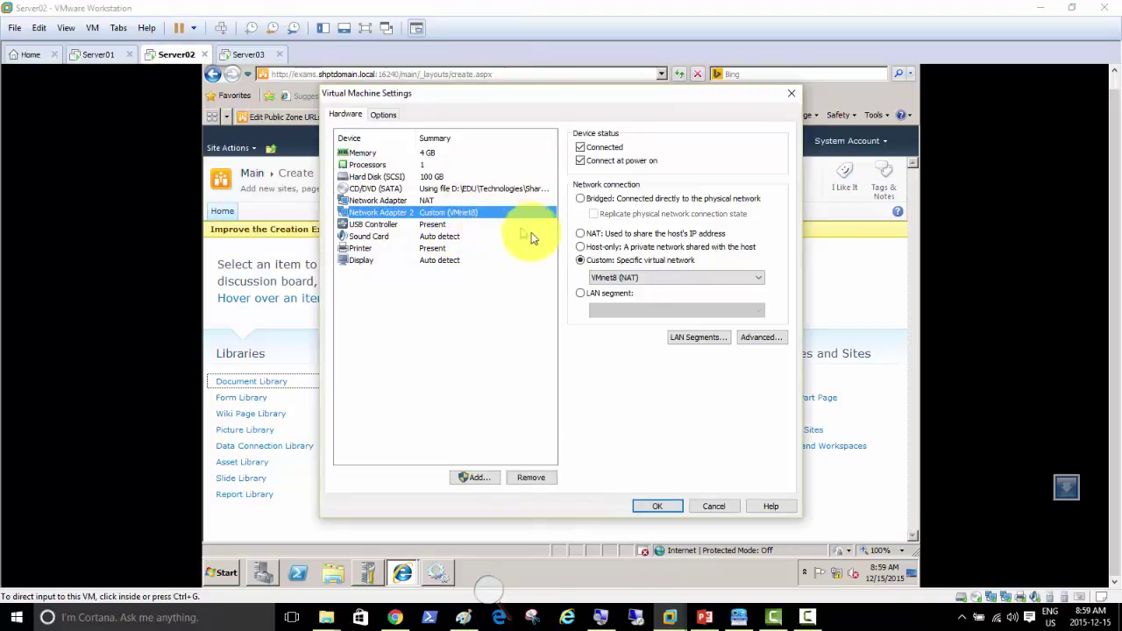
{"action": "left_click", "coordinate": [649, 502]}
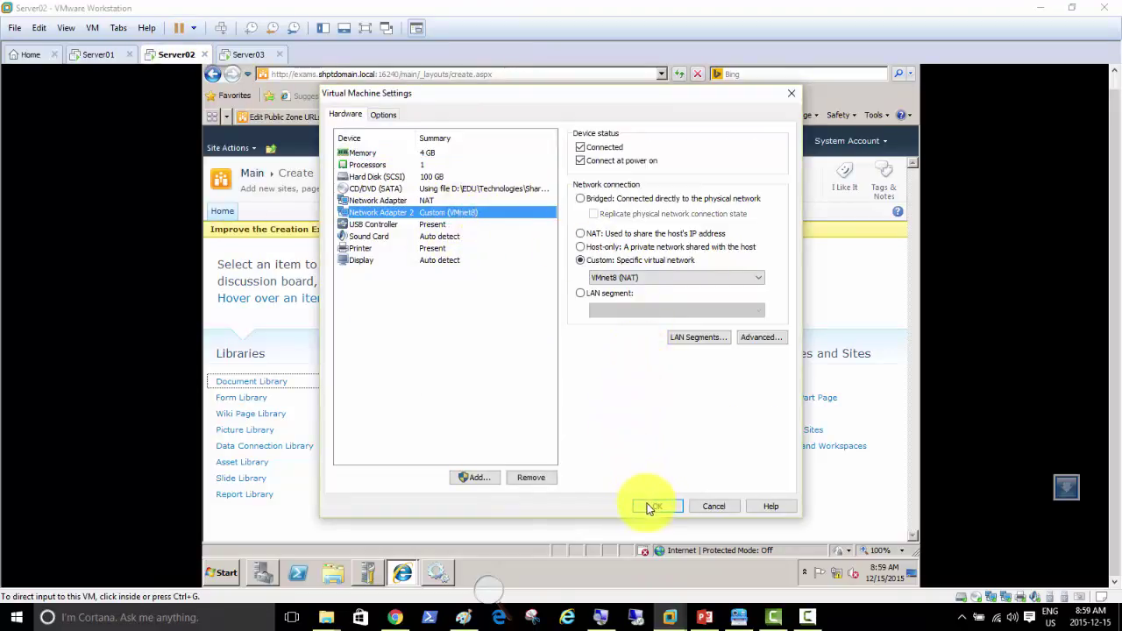
{"action": "left_click", "coordinate": [660, 508]}
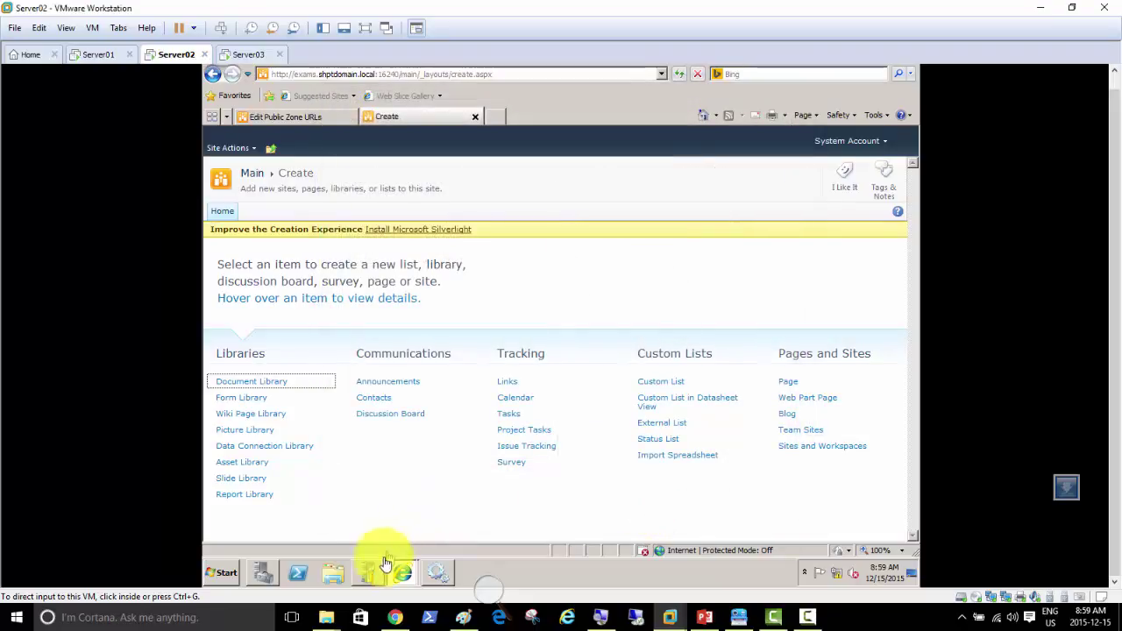
- Enable the Internet adapter from Network and Sharing Center, then minimize the connections window
{"action": "left_click", "coordinate": [837, 571]}
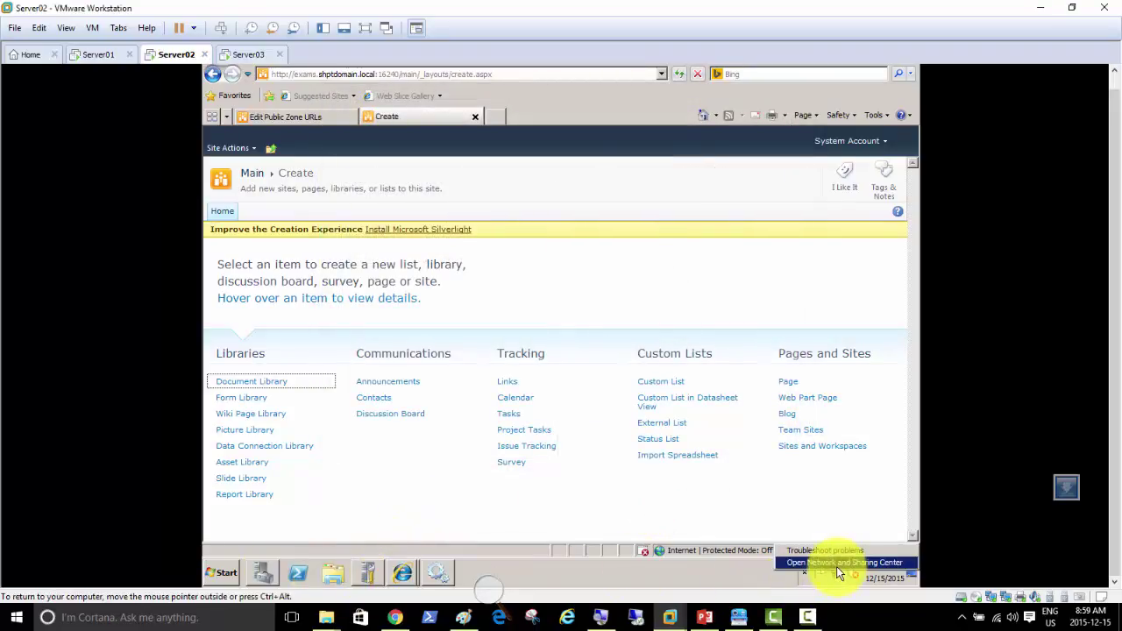
{"action": "left_click", "coordinate": [837, 566]}
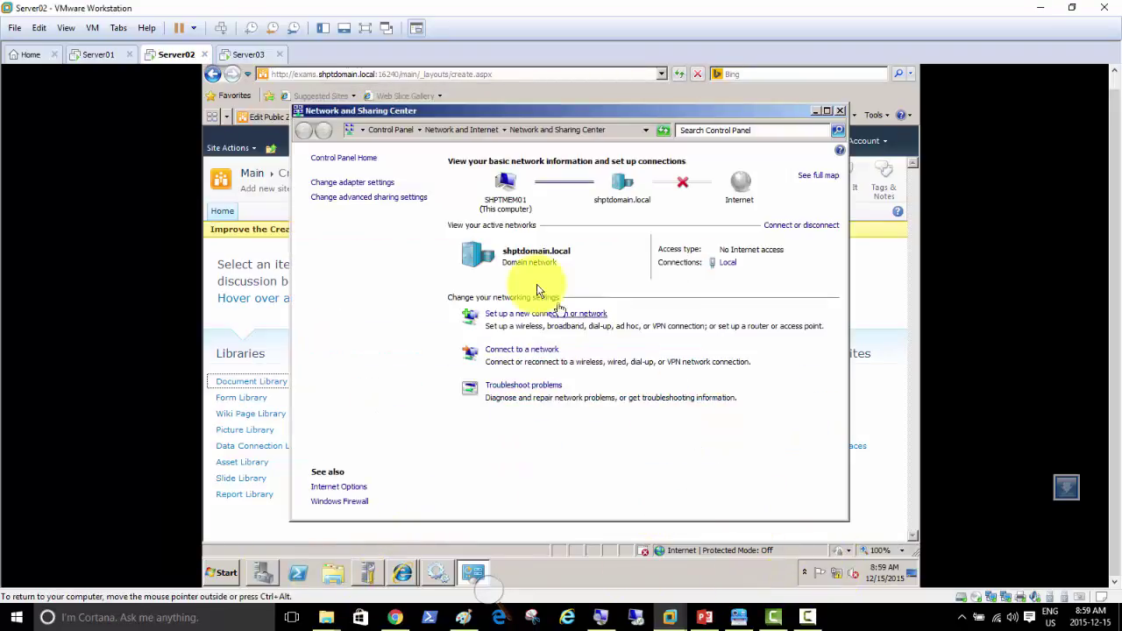
{"action": "left_click", "coordinate": [353, 182]}
{"action": "double_click", "coordinate": [325, 187]}
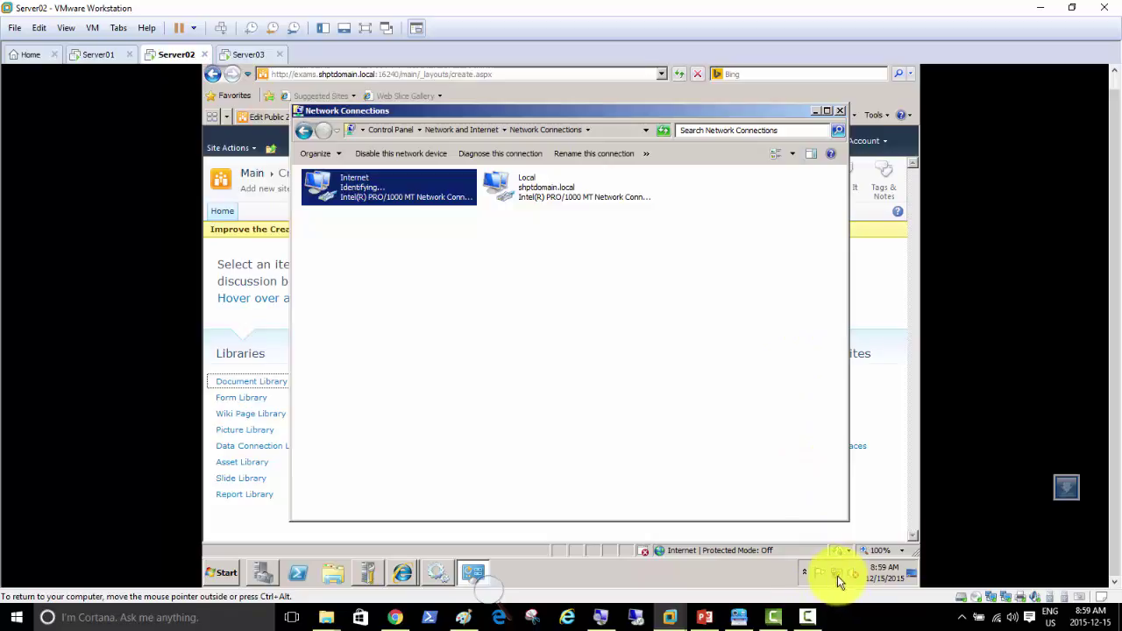
{"action": "mouse_move", "coordinate": [840, 576]}
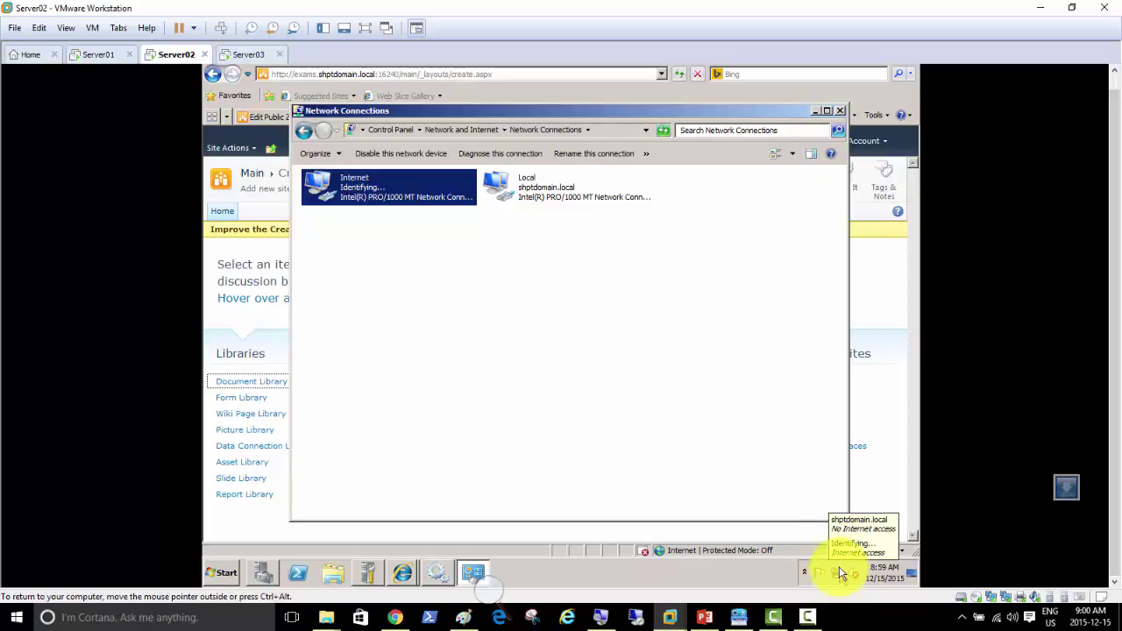
{"action": "left_click", "coordinate": [815, 111]}
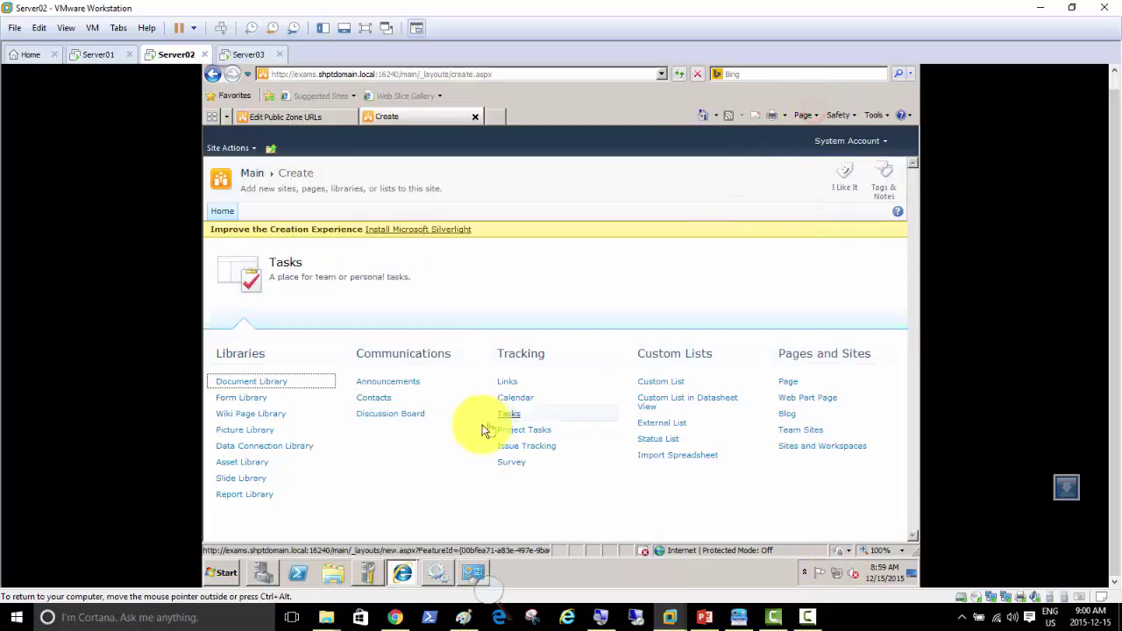
- Save the Silverlight_x64.exe installer from the Install Microsoft Silverlight prompt into Downloads
{"action": "left_click", "coordinate": [421, 231]}
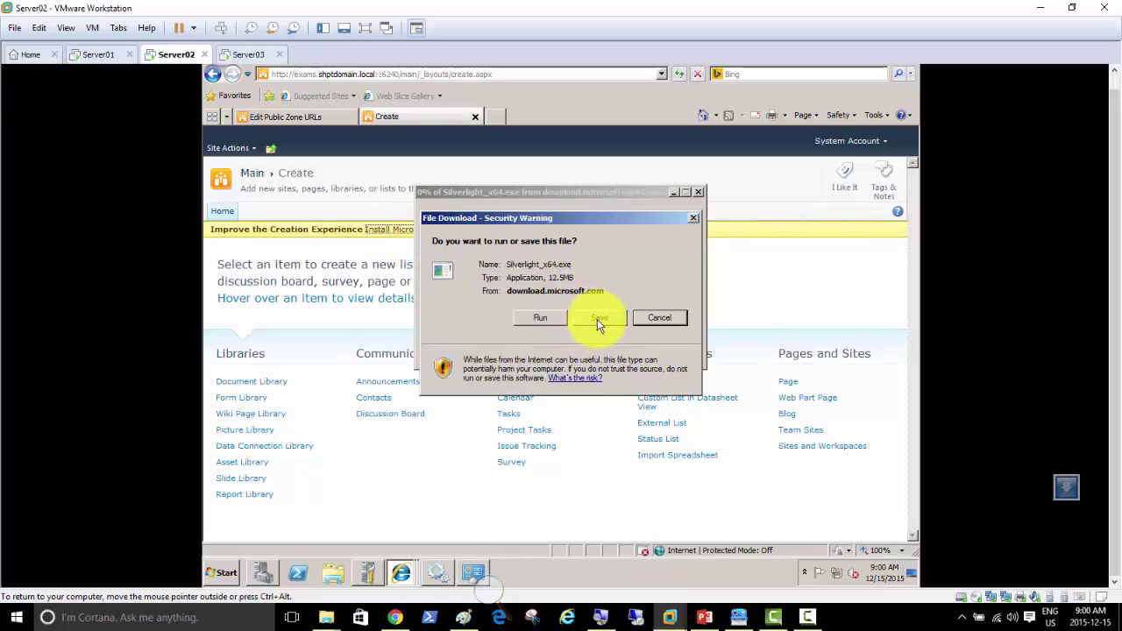
{"action": "left_click", "coordinate": [597, 319]}
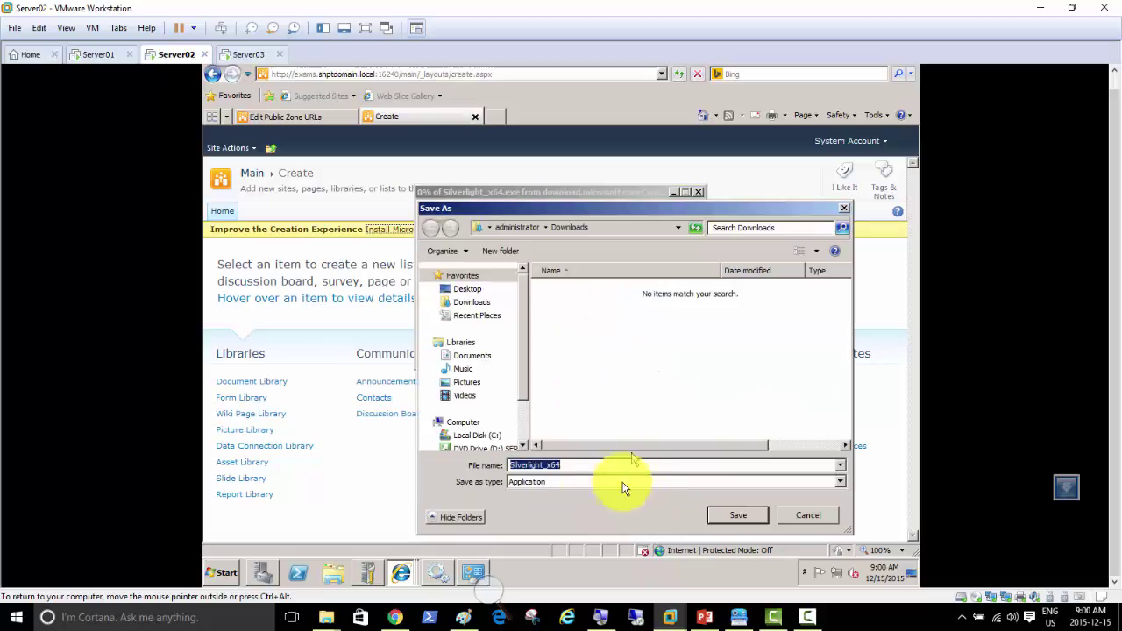
{"action": "left_click", "coordinate": [735, 517]}
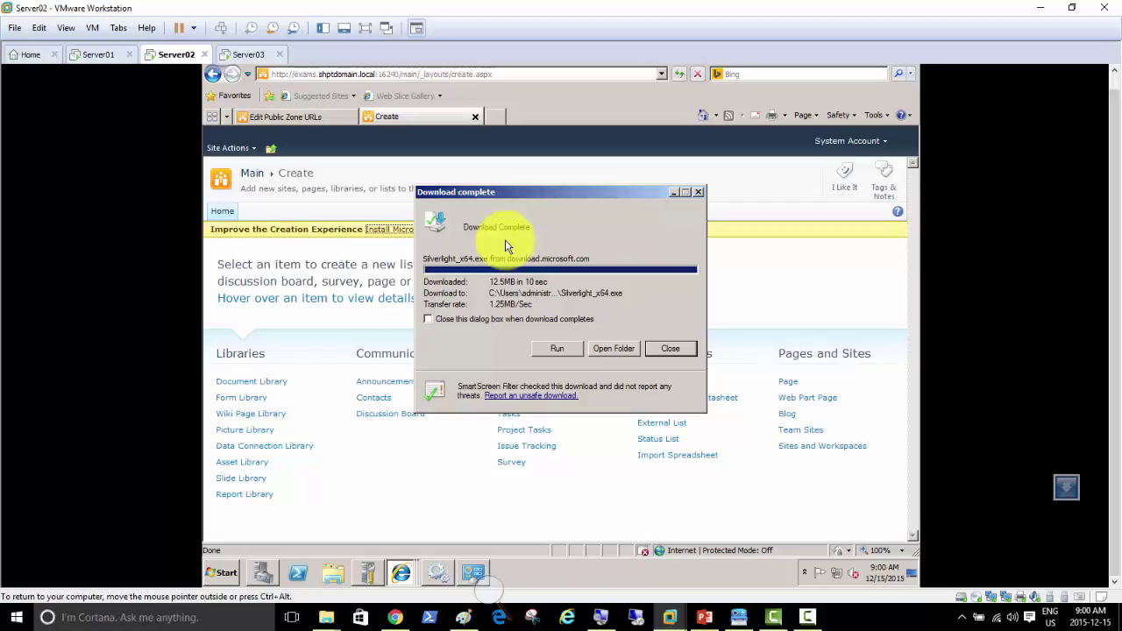
- Run the Silverlight installer with Bing search engine and MSN homepage offers unticked
{"action": "left_click", "coordinate": [552, 352]}
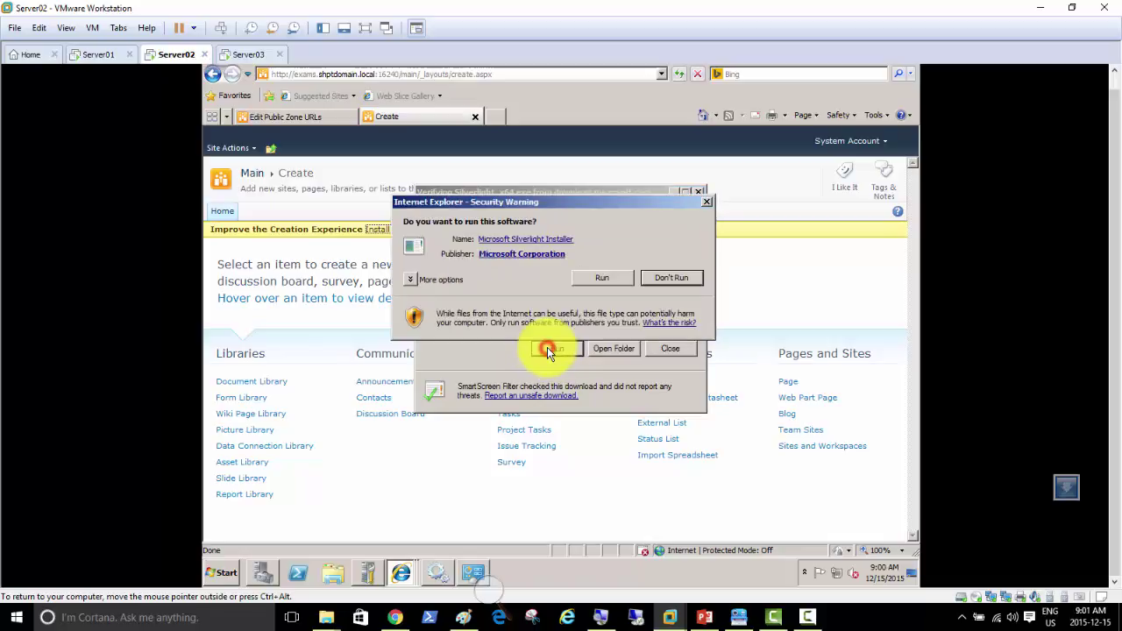
{"action": "left_click", "coordinate": [590, 279]}
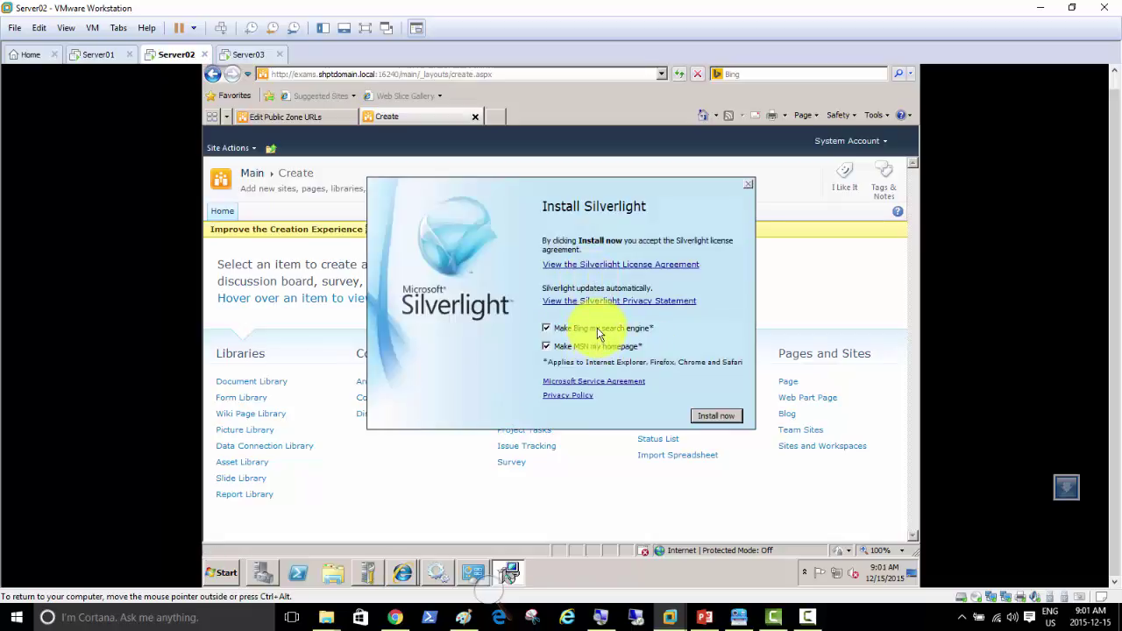
{"action": "left_click", "coordinate": [596, 328]}
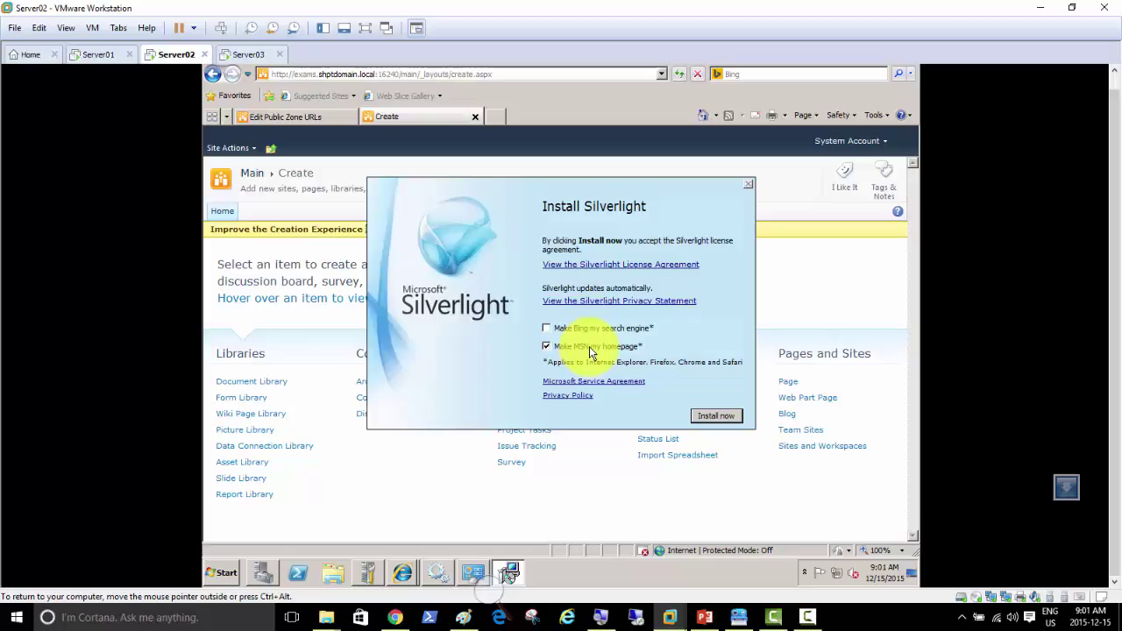
{"action": "left_click", "coordinate": [590, 346]}
{"action": "left_click", "coordinate": [711, 416]}
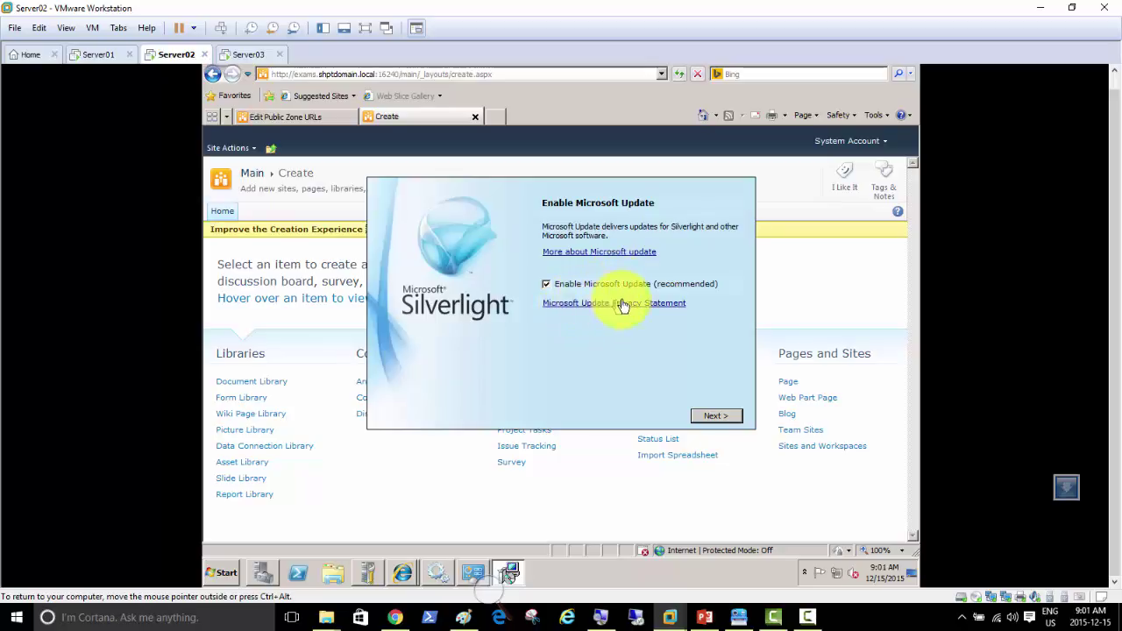
- Finish the Silverlight setup past the Microsoft Update step and switch to Server01
{"action": "left_click", "coordinate": [714, 416]}
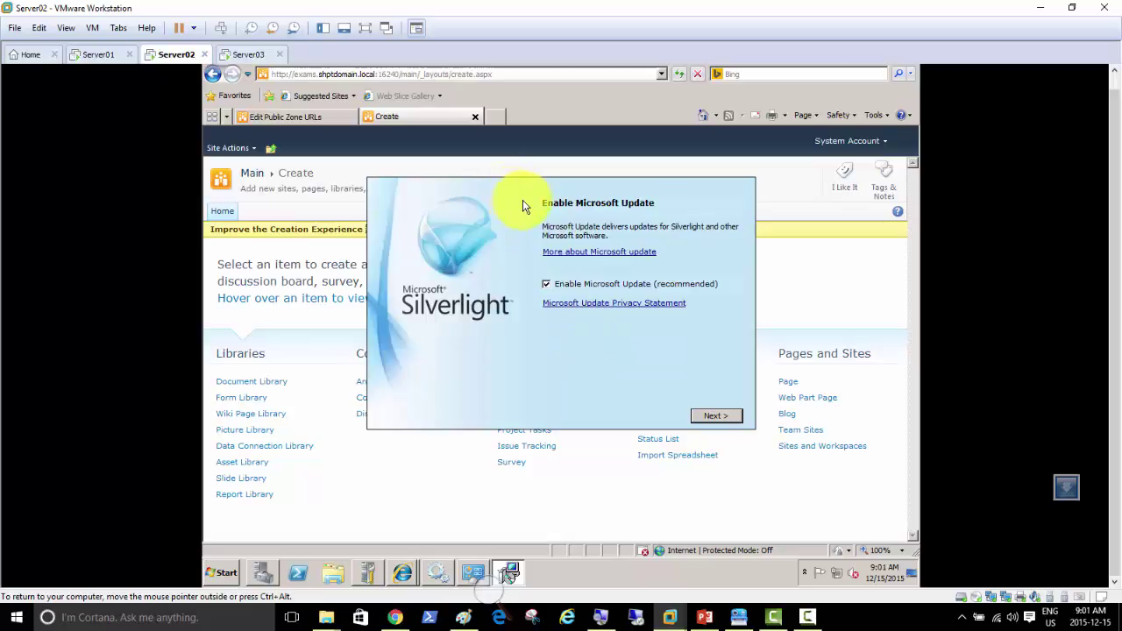
{"action": "left_click", "coordinate": [714, 417]}
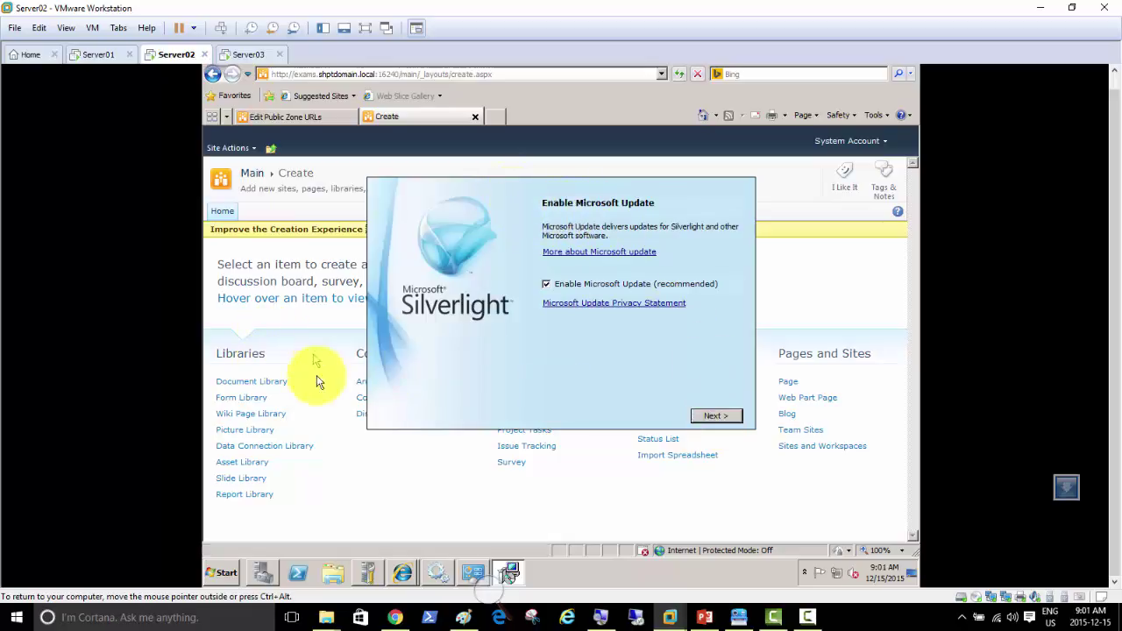
{"action": "left_click", "coordinate": [716, 417]}
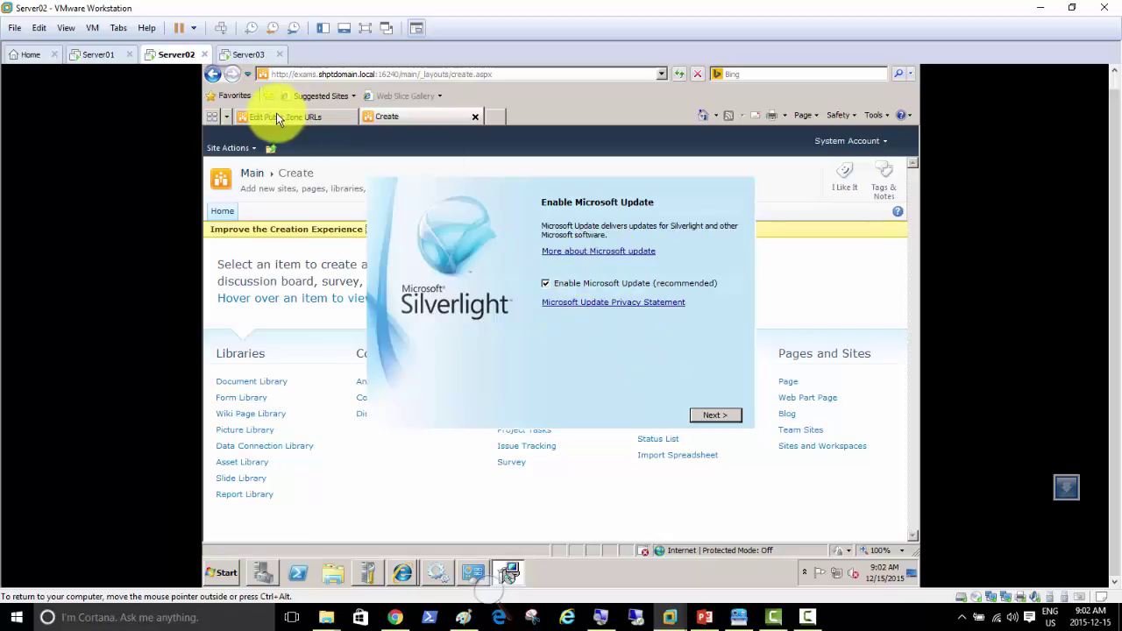
{"action": "left_click", "coordinate": [99, 54]}
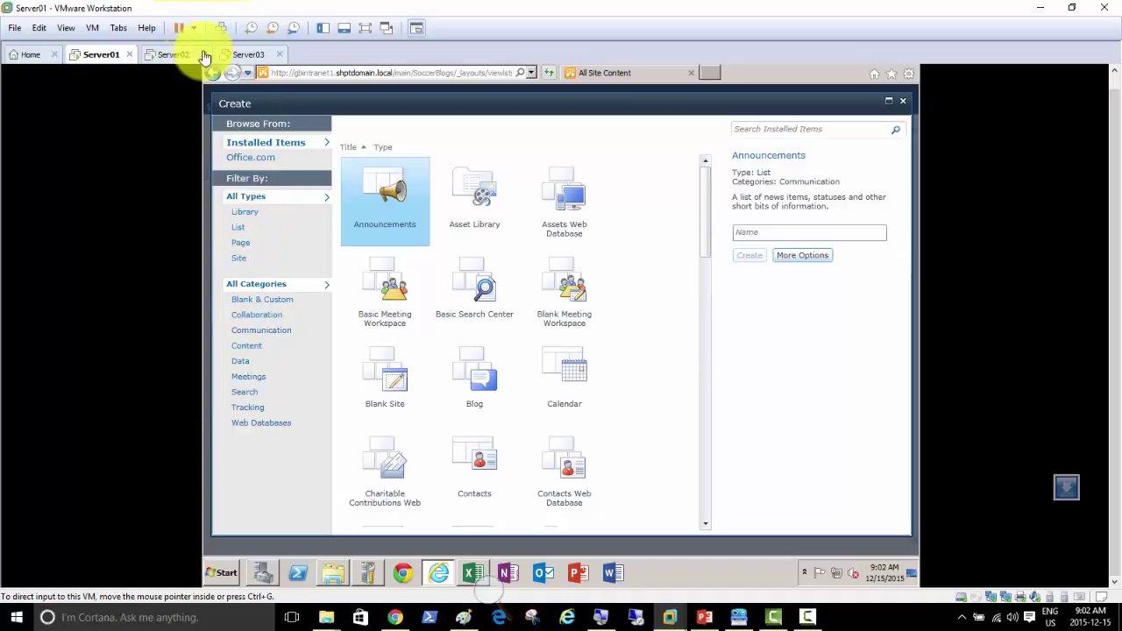
- Switch back to Server02's reloaded Main site Create page
{"action": "left_click", "coordinate": [172, 54]}
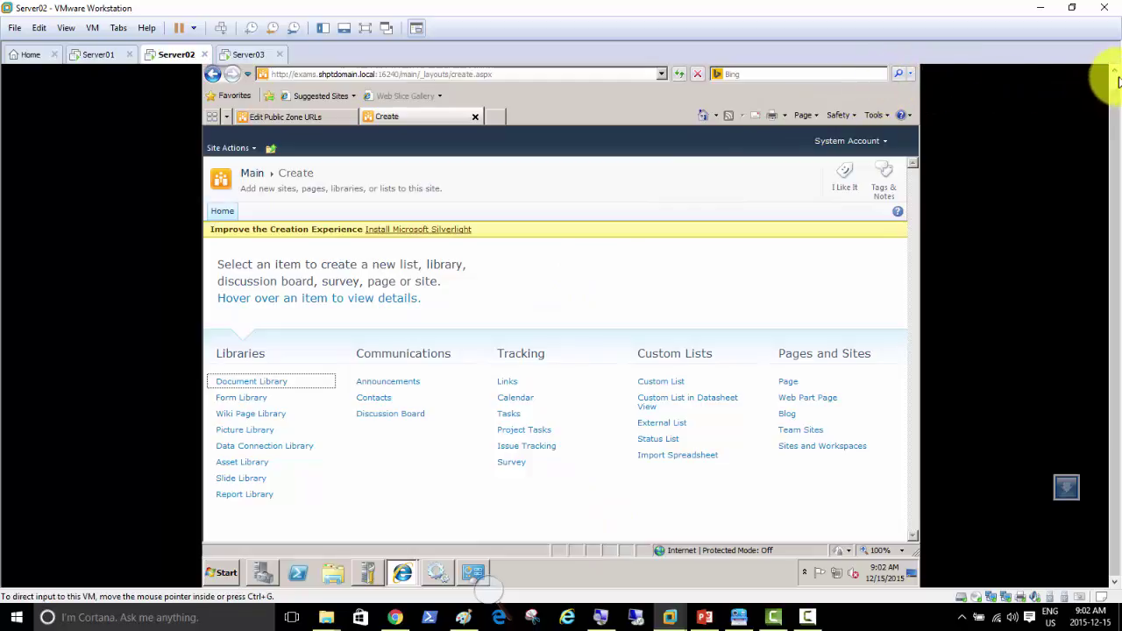
- Close Internet Explorer, Server Manager, Services and Initial Configuration Tasks, then relaunch Internet Explorer
{"action": "left_click", "coordinate": [913, 70]}
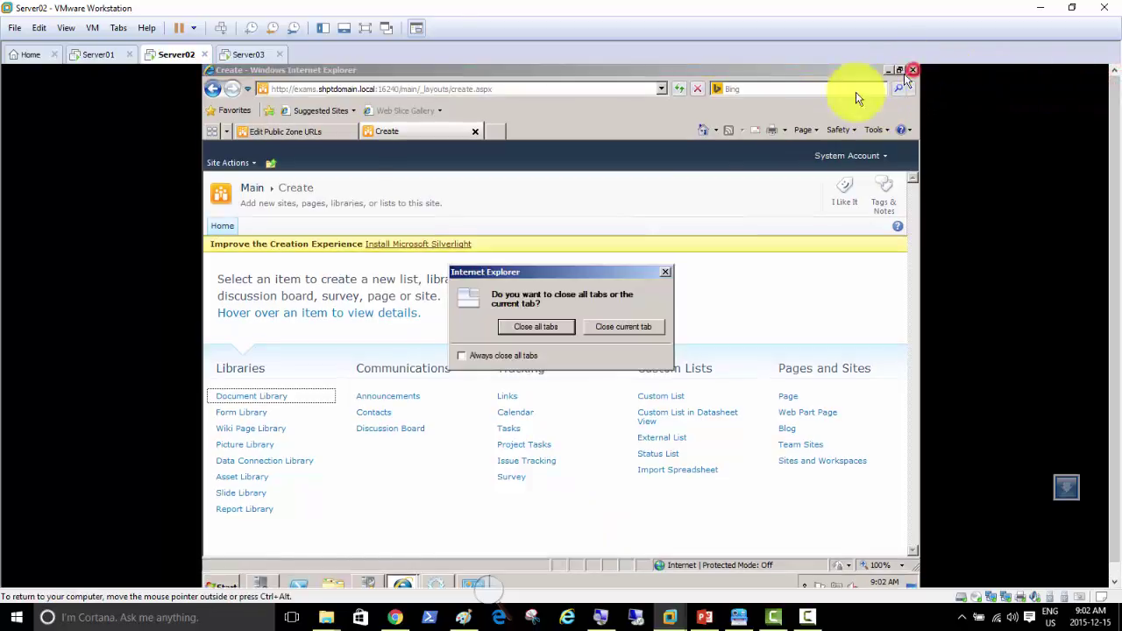
{"action": "left_click", "coordinate": [525, 328]}
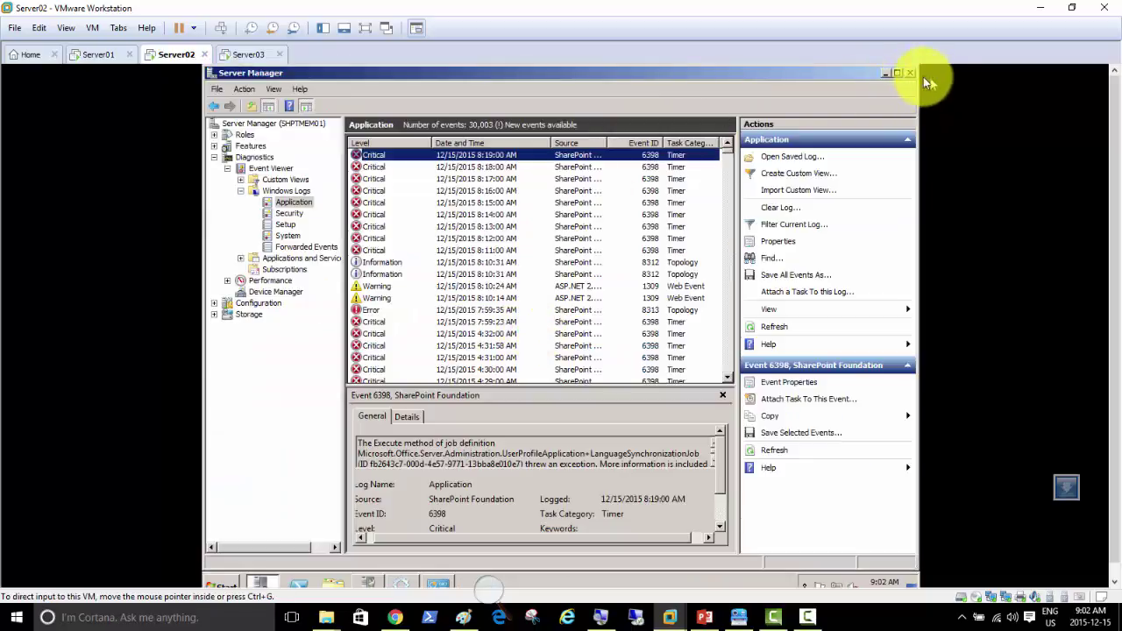
{"action": "left_click", "coordinate": [910, 74]}
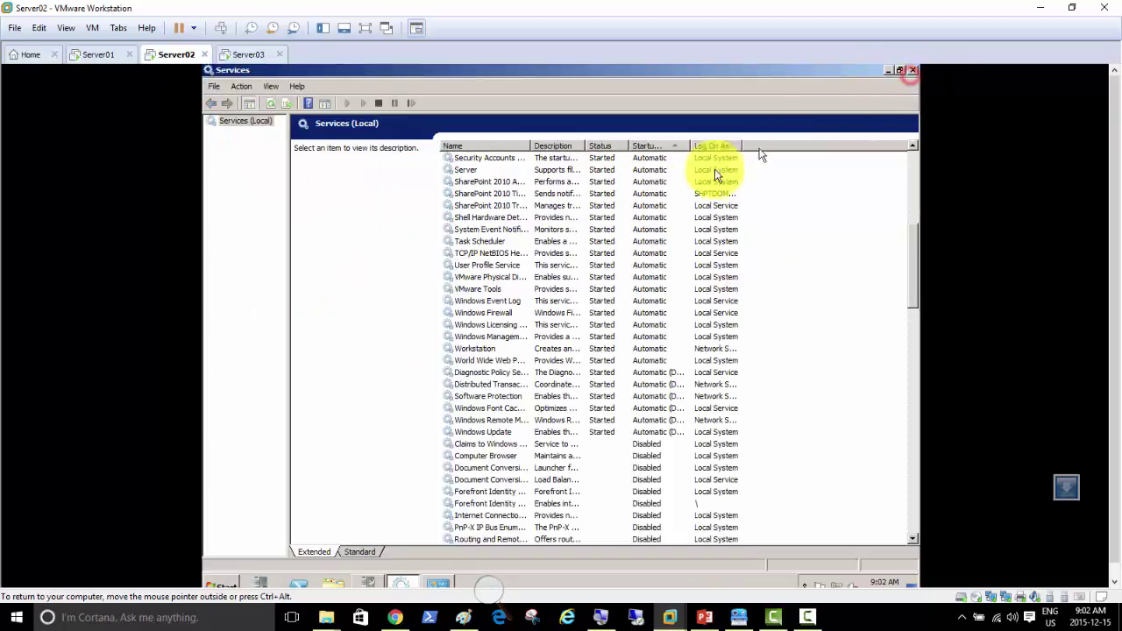
{"action": "left_click", "coordinate": [909, 70]}
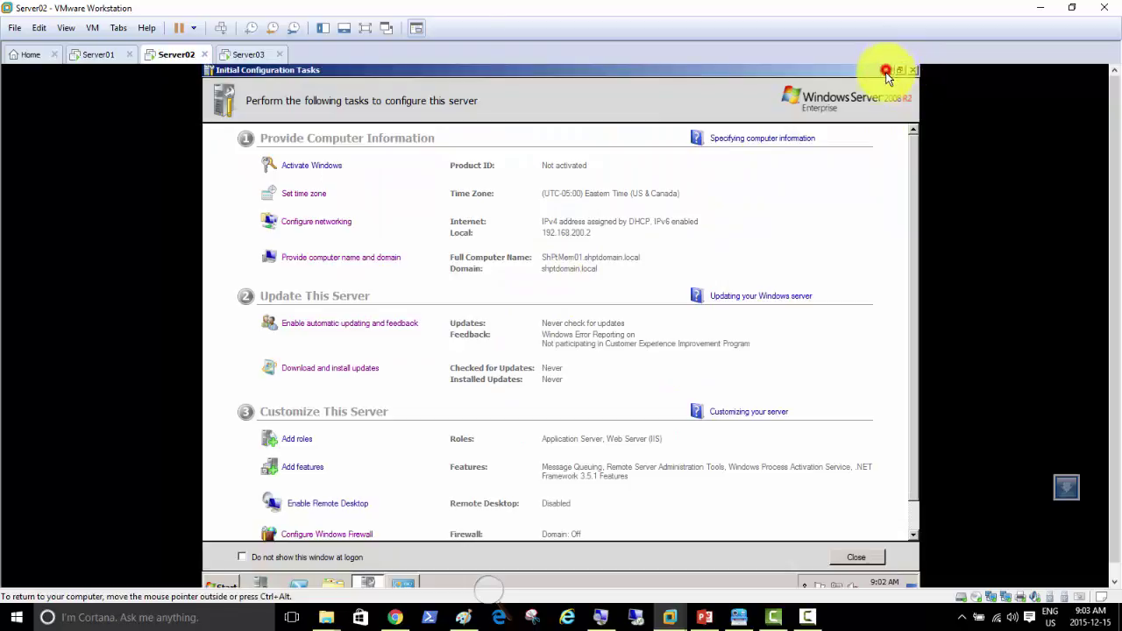
{"action": "left_click", "coordinate": [886, 71]}
{"action": "left_click", "coordinate": [223, 582]}
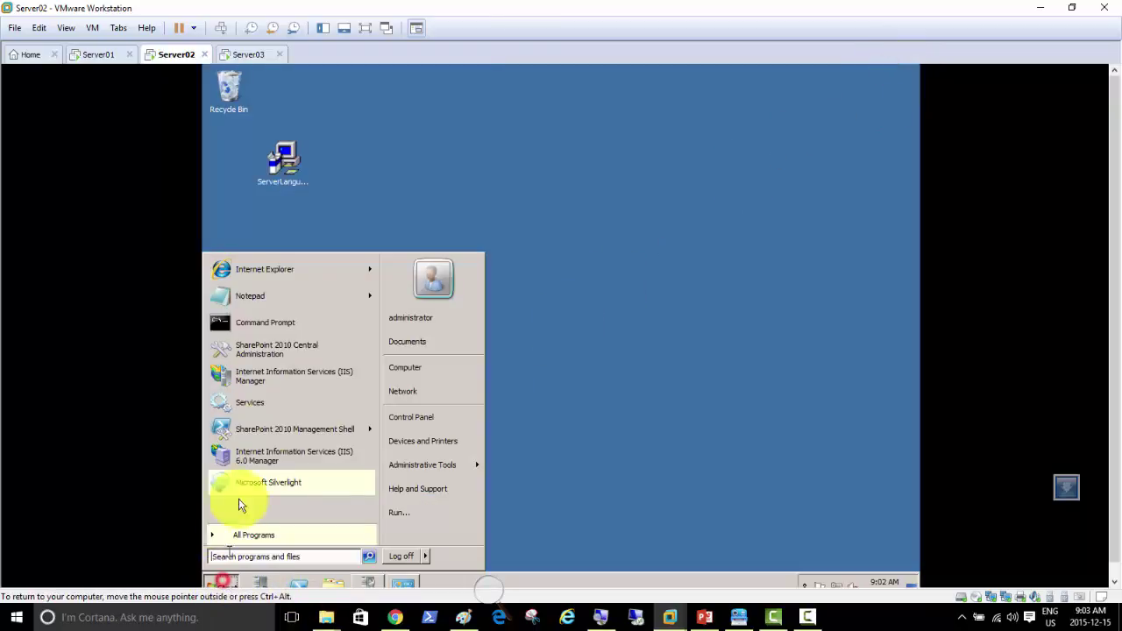
{"action": "left_click", "coordinate": [276, 273]}
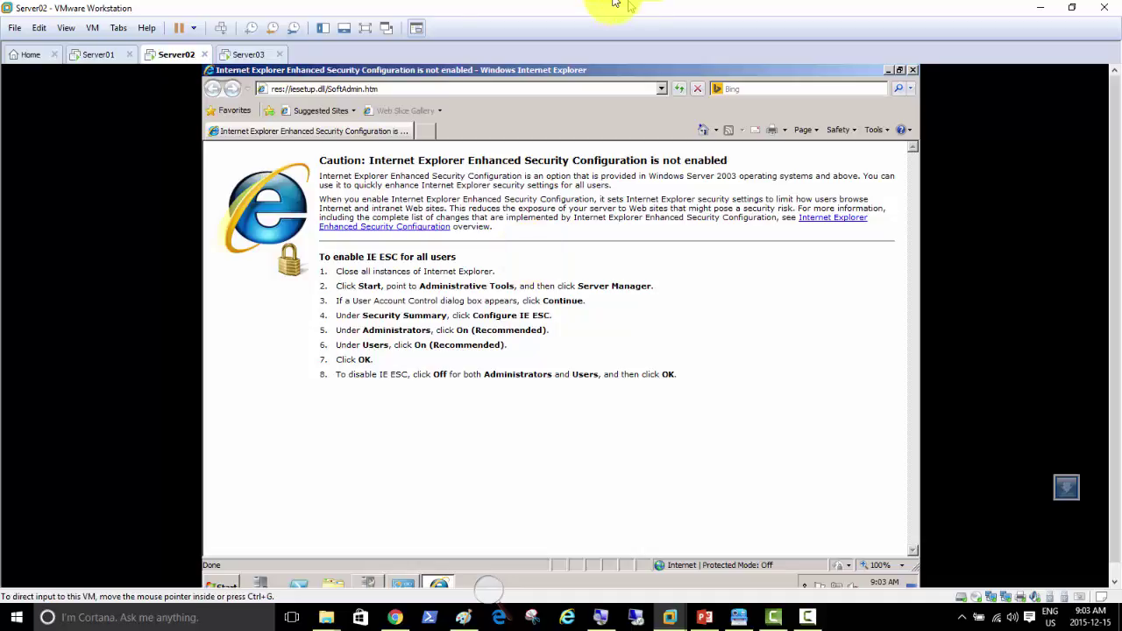
- Open exams.shptdomain.local:16240/main from address history and sign in with the account's user name and password
{"action": "left_click", "coordinate": [661, 88]}
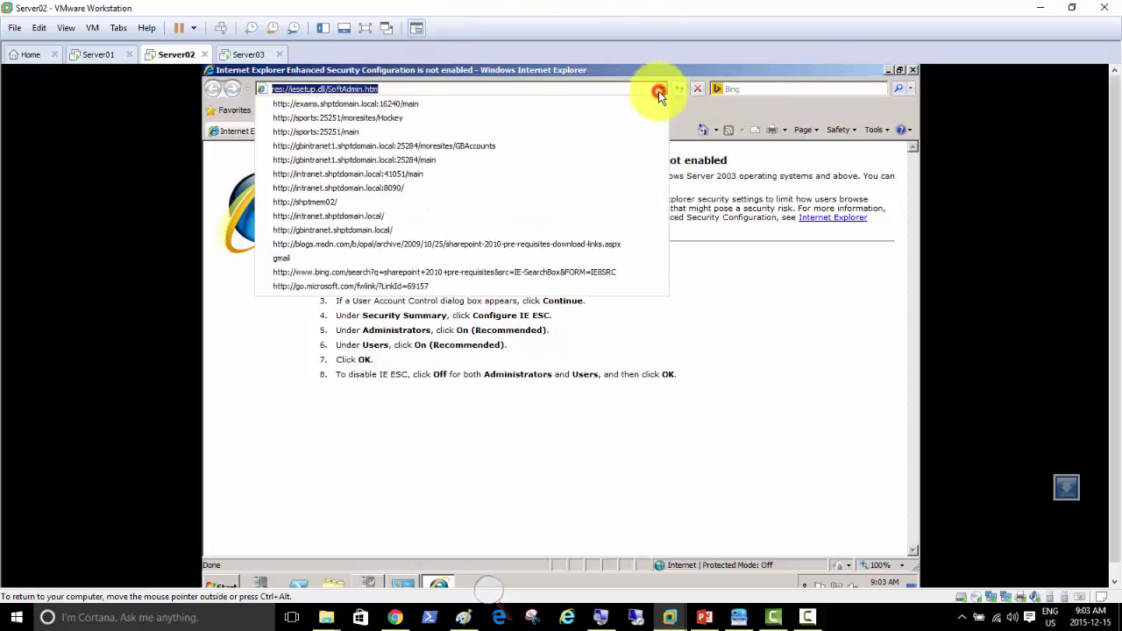
{"action": "left_click", "coordinate": [441, 104]}
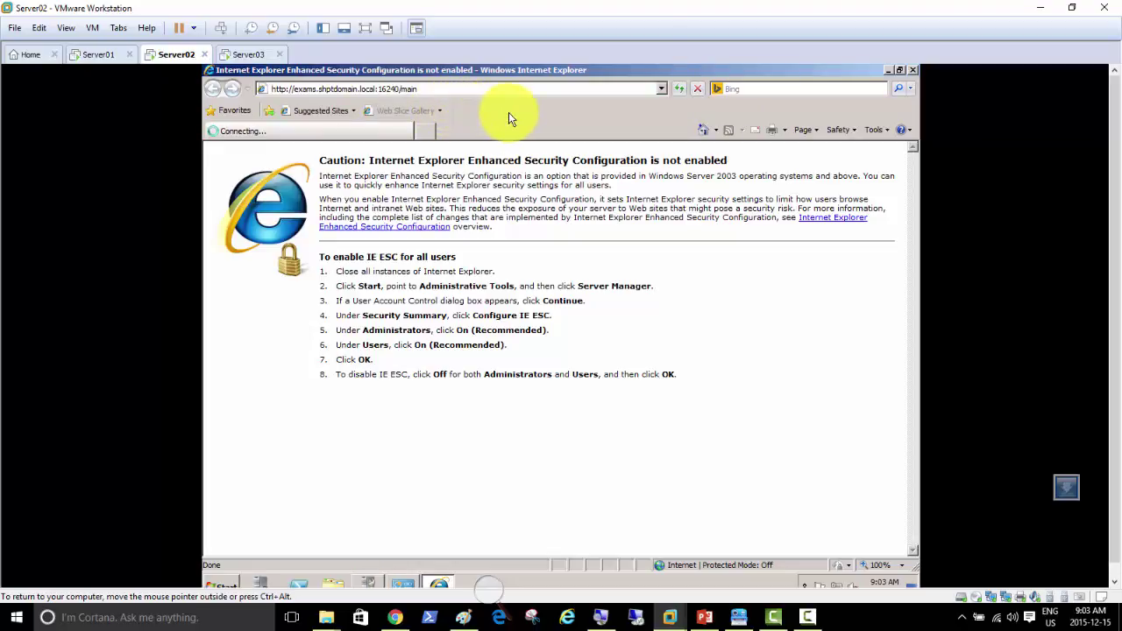
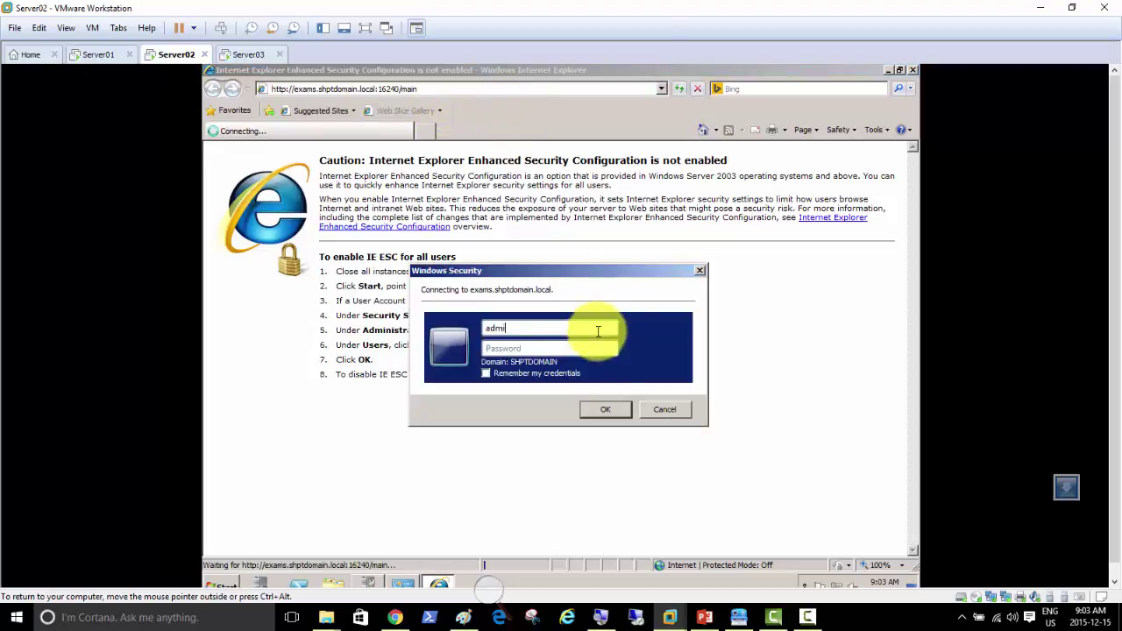
{"action": "key", "text": "Tab"}
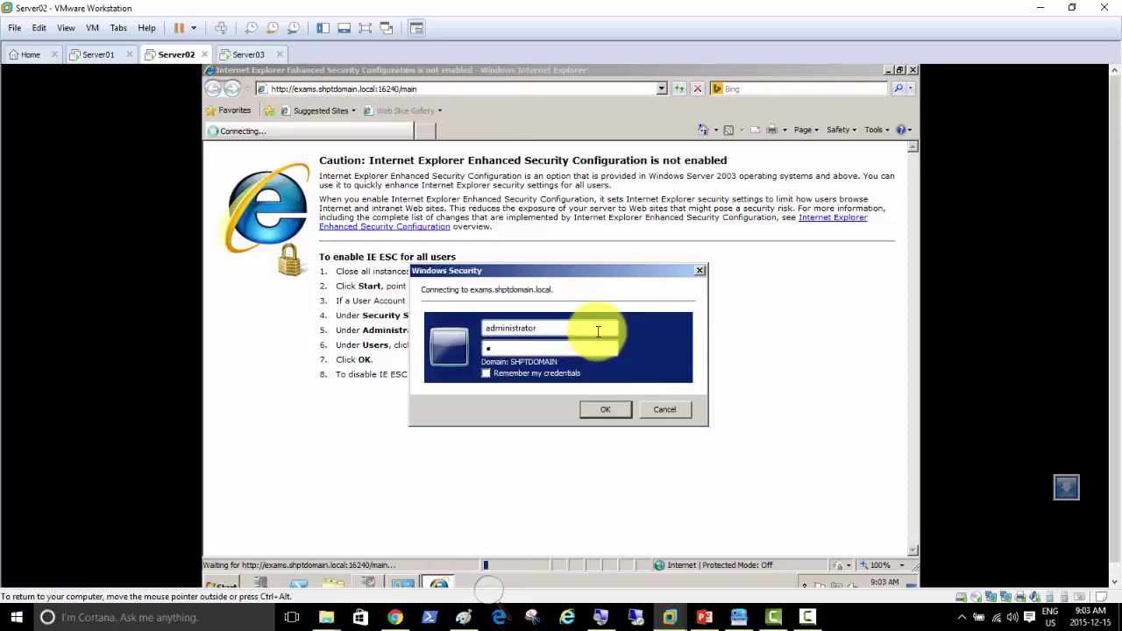
{"action": "key", "text": "BackSpace"}
{"action": "key", "text": "BackSpace"}
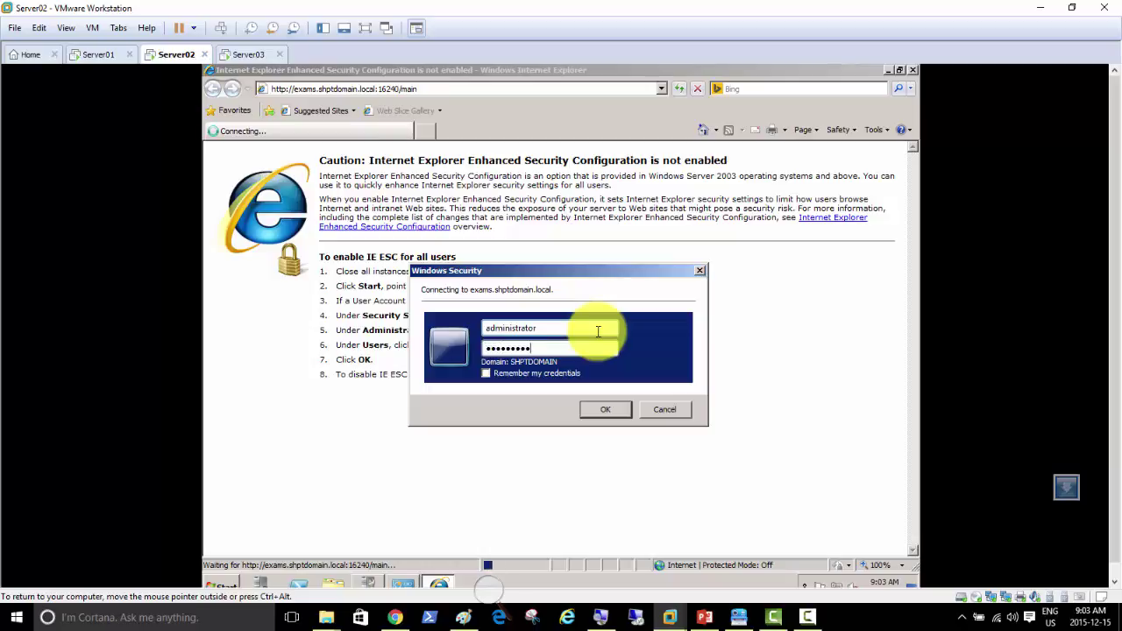
{"action": "key", "text": "Return"}
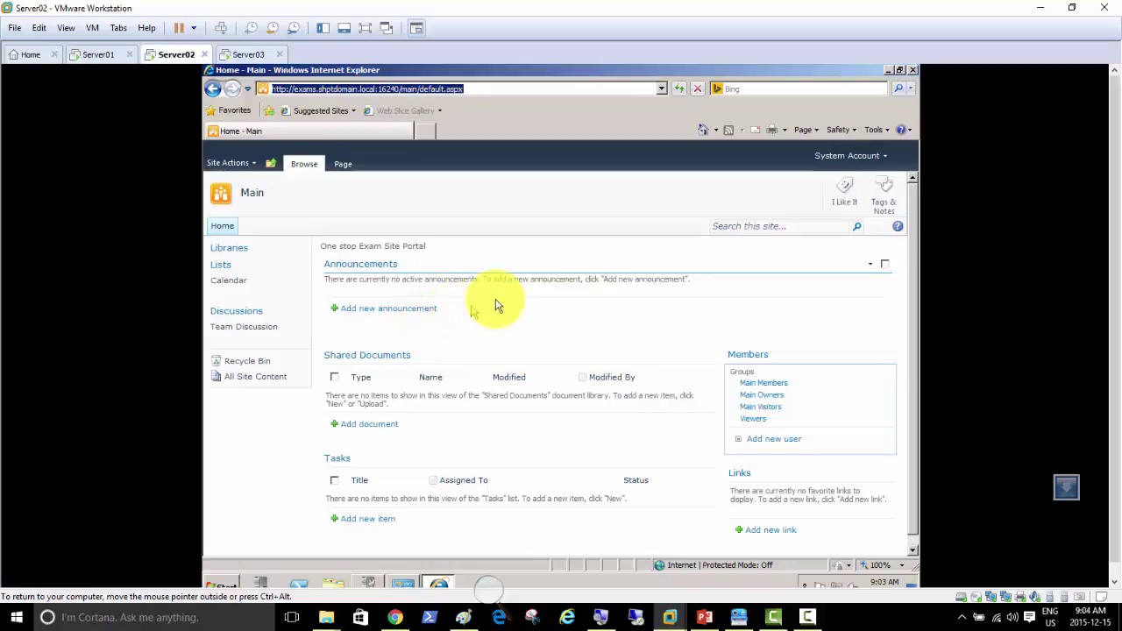
- From the Main site's All Site Content page, open the Silverlight Create dialog
{"action": "left_click", "coordinate": [225, 269]}
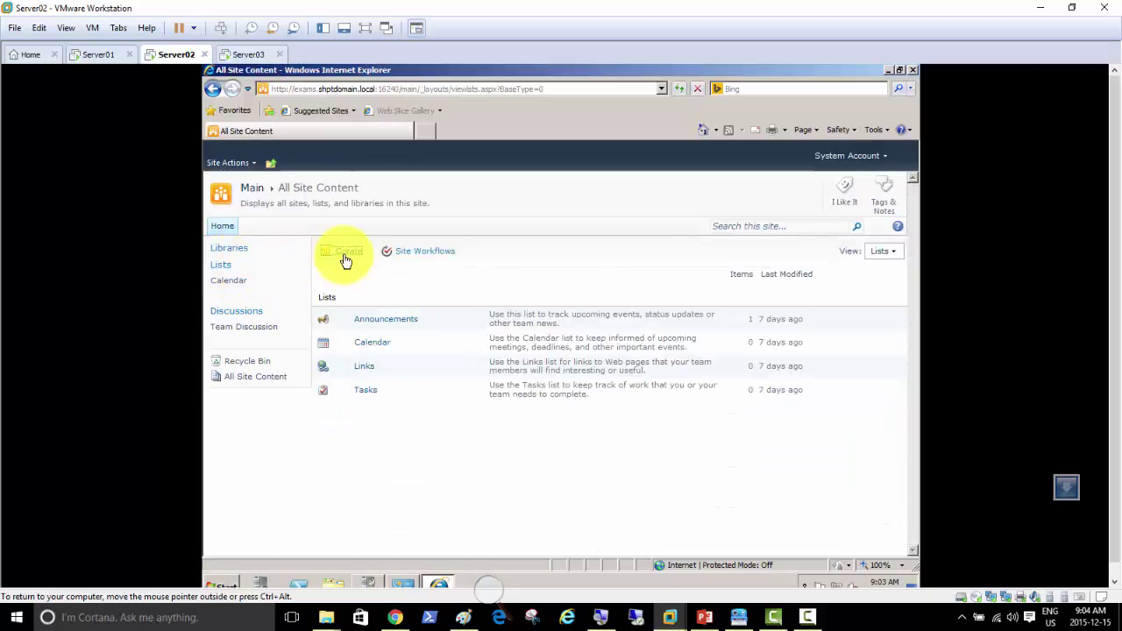
{"action": "left_click", "coordinate": [344, 254]}
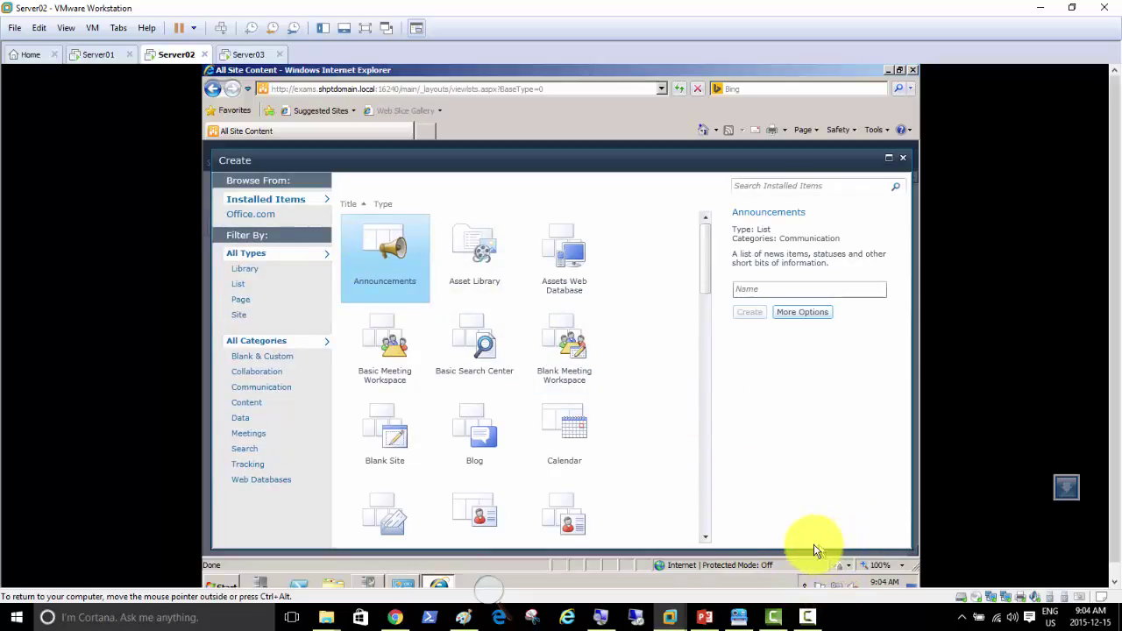
{"action": "left_click", "coordinate": [808, 614]}
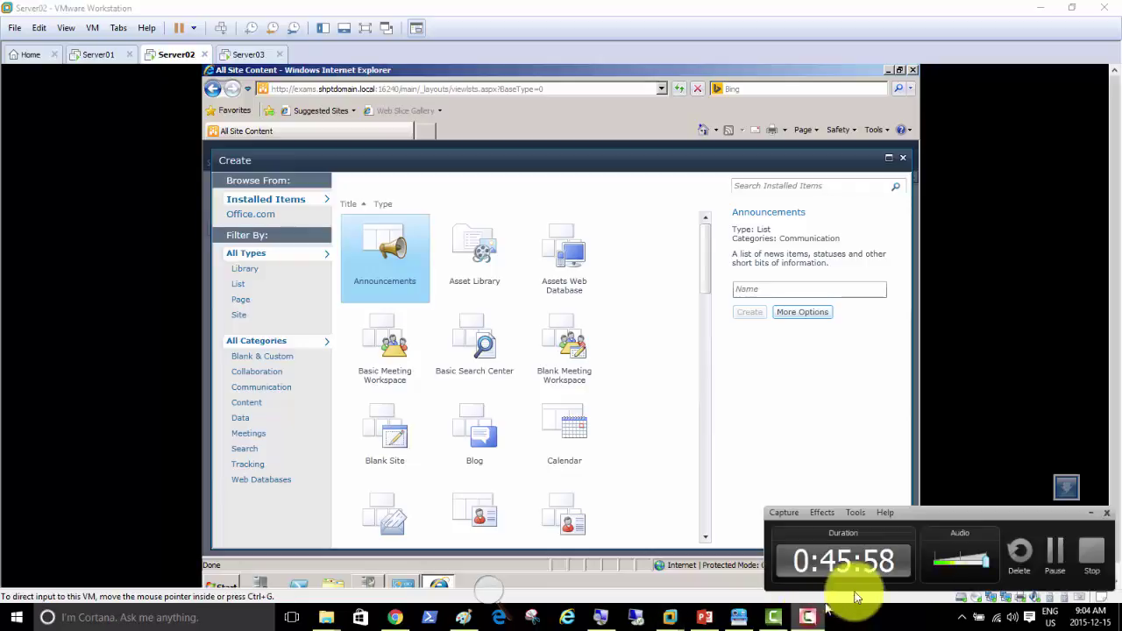
{"action": "left_click", "coordinate": [1059, 561]}
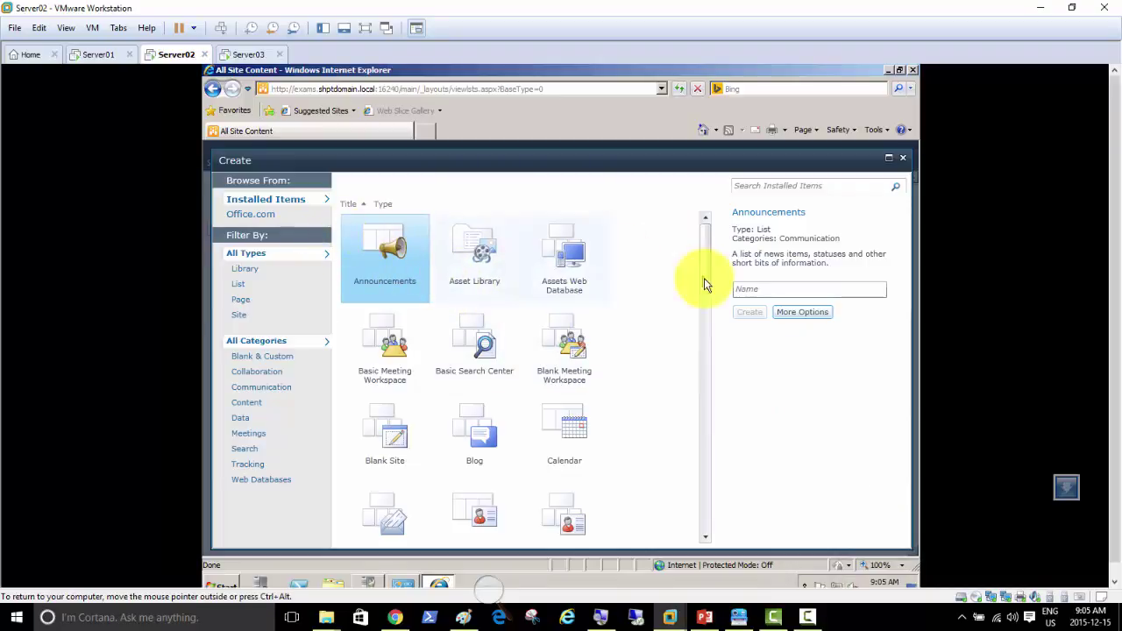
{"action": "mouse_move", "coordinate": [701, 246]}
{"action": "left_mouse_down"}
{"action": "mouse_move", "coordinate": [709, 266]}
{"action": "mouse_move", "coordinate": [707, 237]}
{"action": "left_mouse_up"}
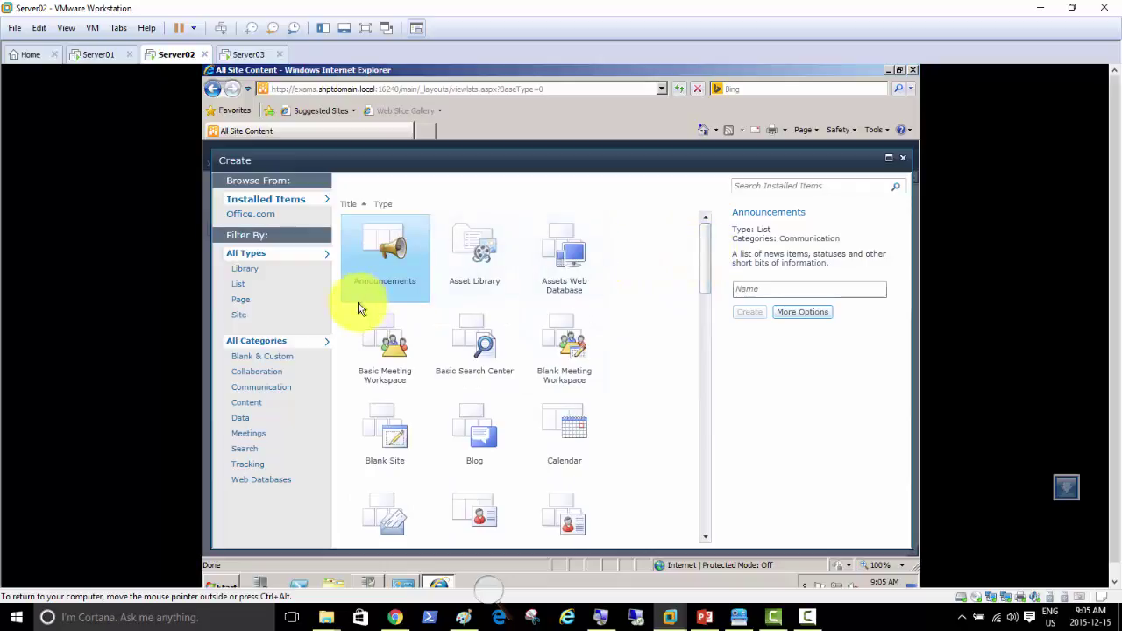
- Filter the Create dialog to Lists, pick Announcements and enter the name 'Social Sciences'
{"action": "left_click", "coordinate": [240, 286]}
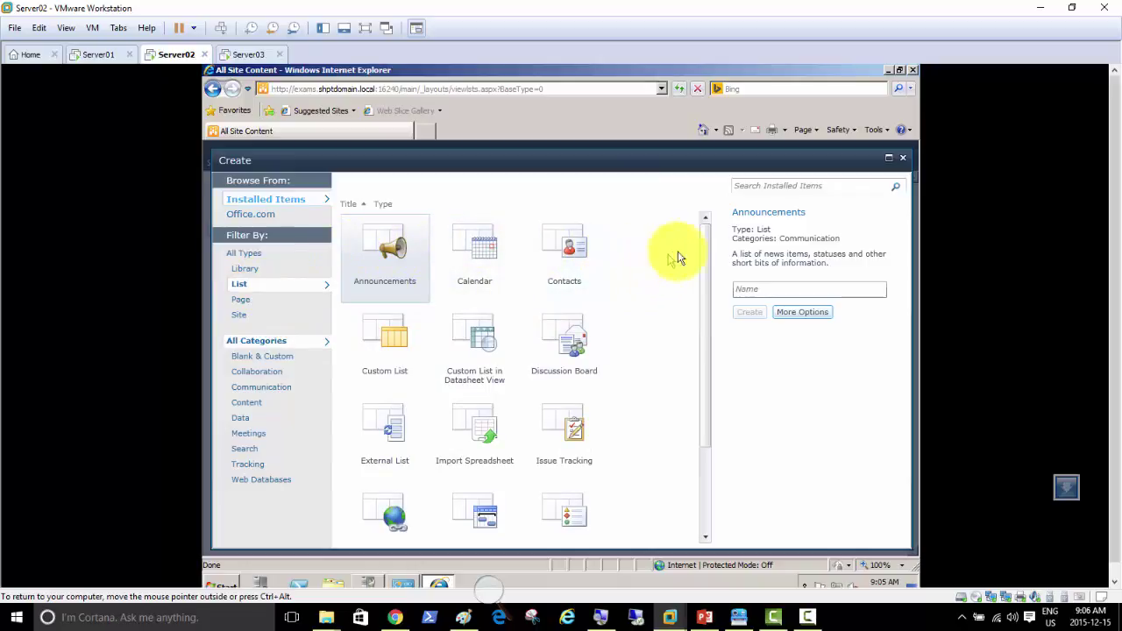
{"action": "left_click_drag", "start_coordinate": [706, 242], "coordinate": [707, 248]}
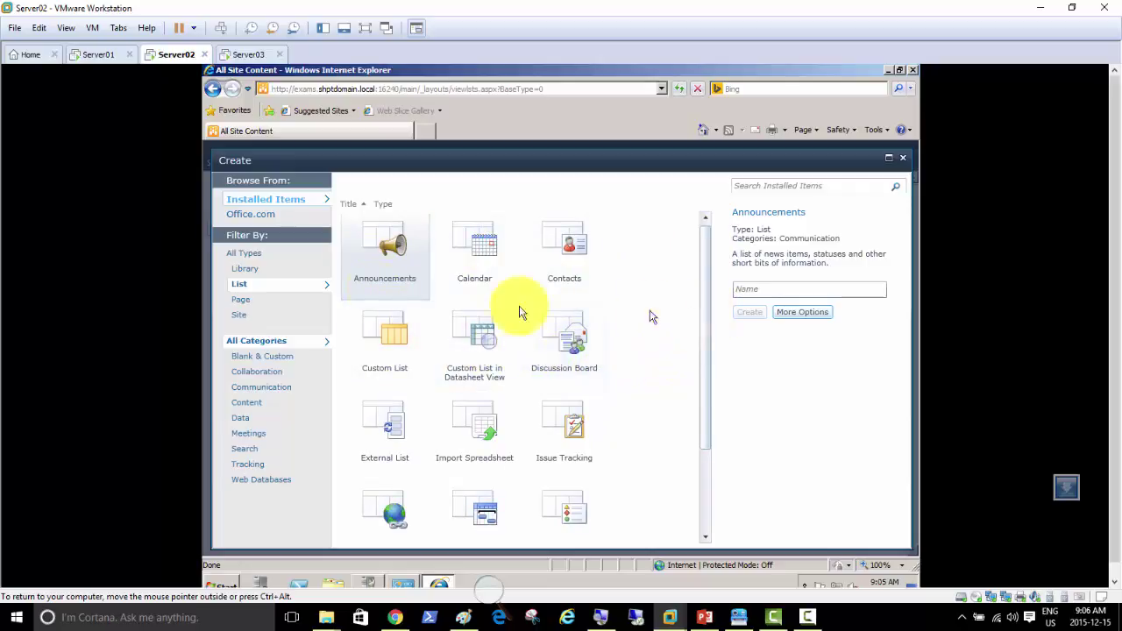
{"action": "left_click", "coordinate": [749, 288]}
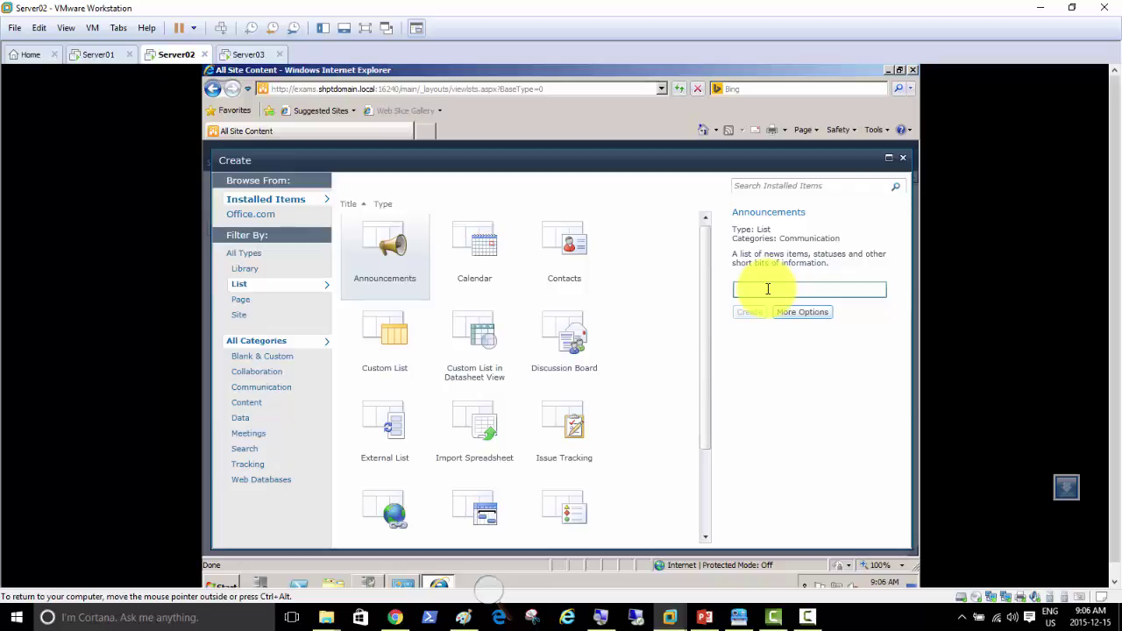
{"action": "type", "text": "Sodial Even"}
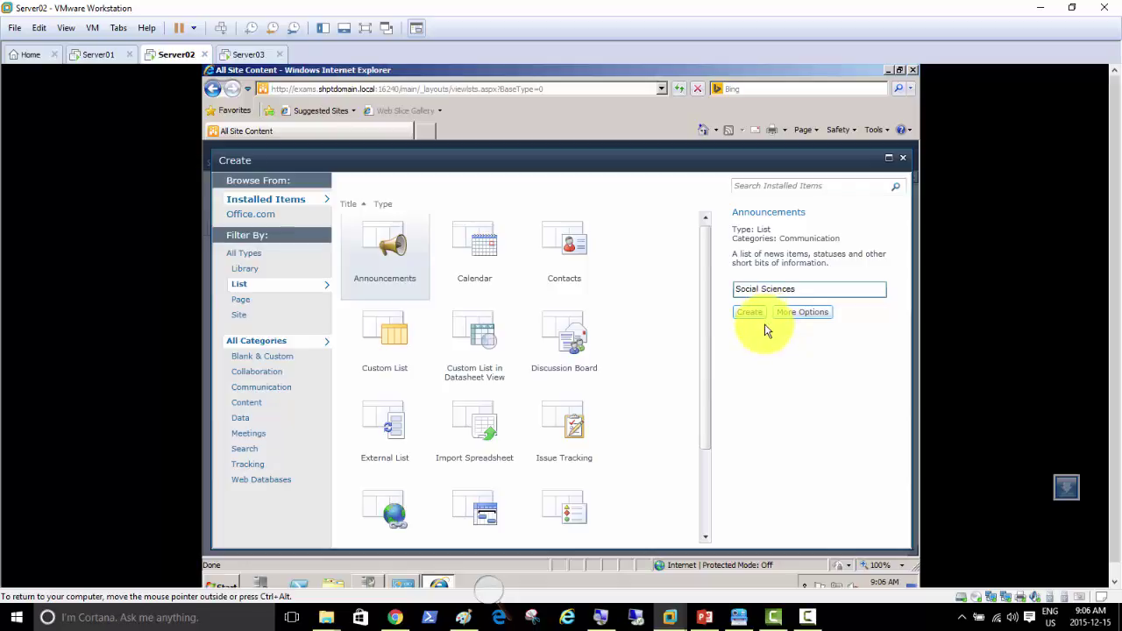
{"action": "left_click", "coordinate": [762, 313]}
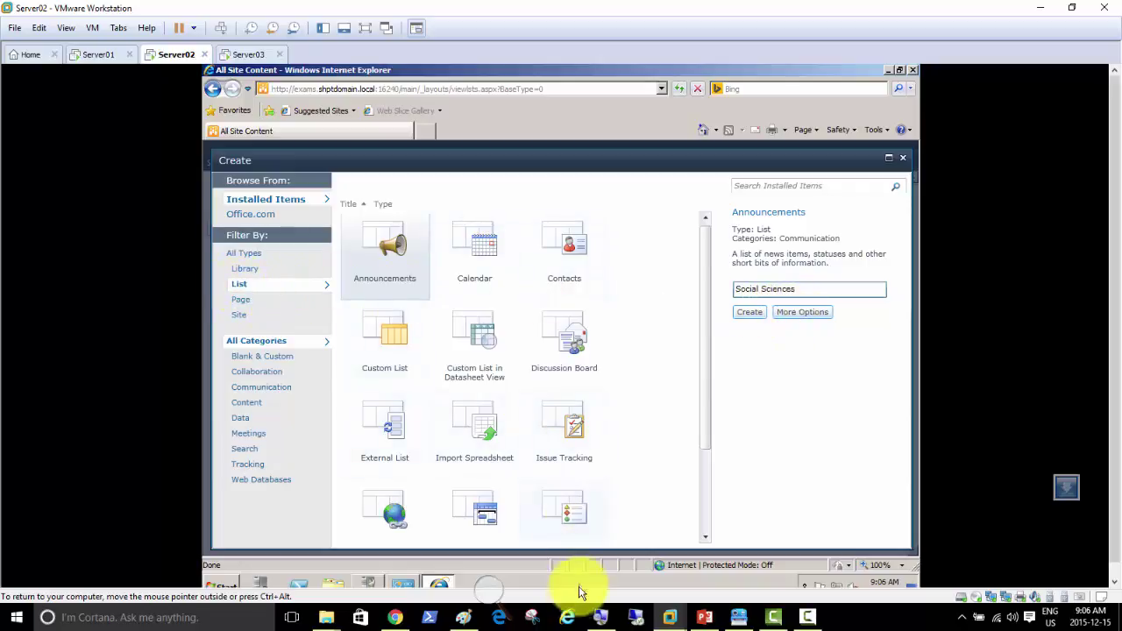
{"action": "left_click", "coordinate": [512, 583]}
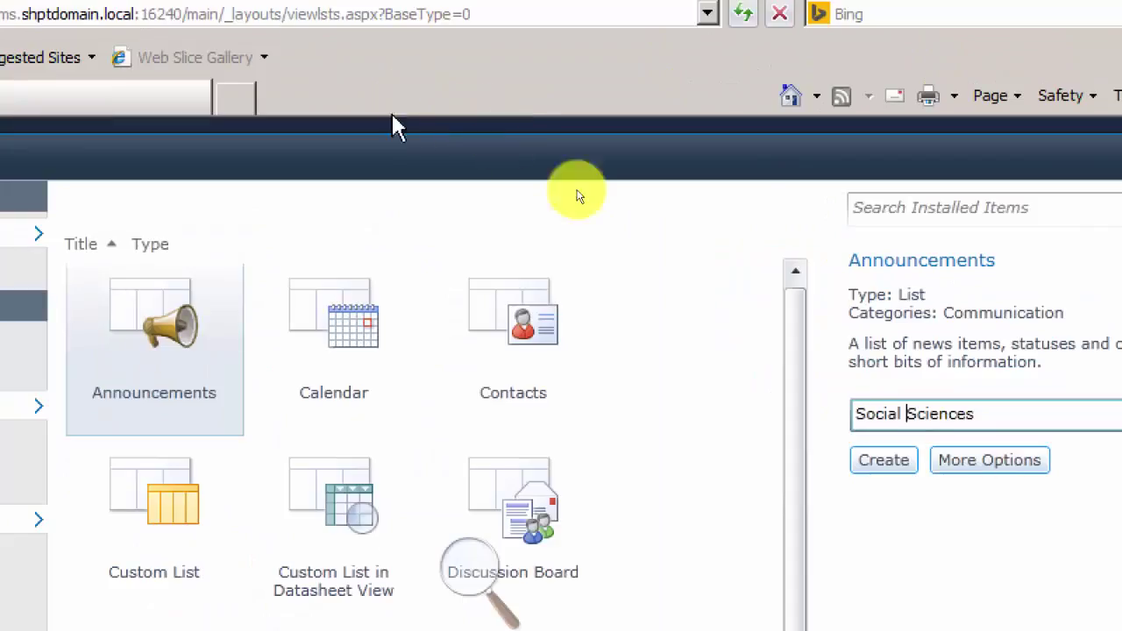
{"action": "left_click", "coordinate": [811, 353]}
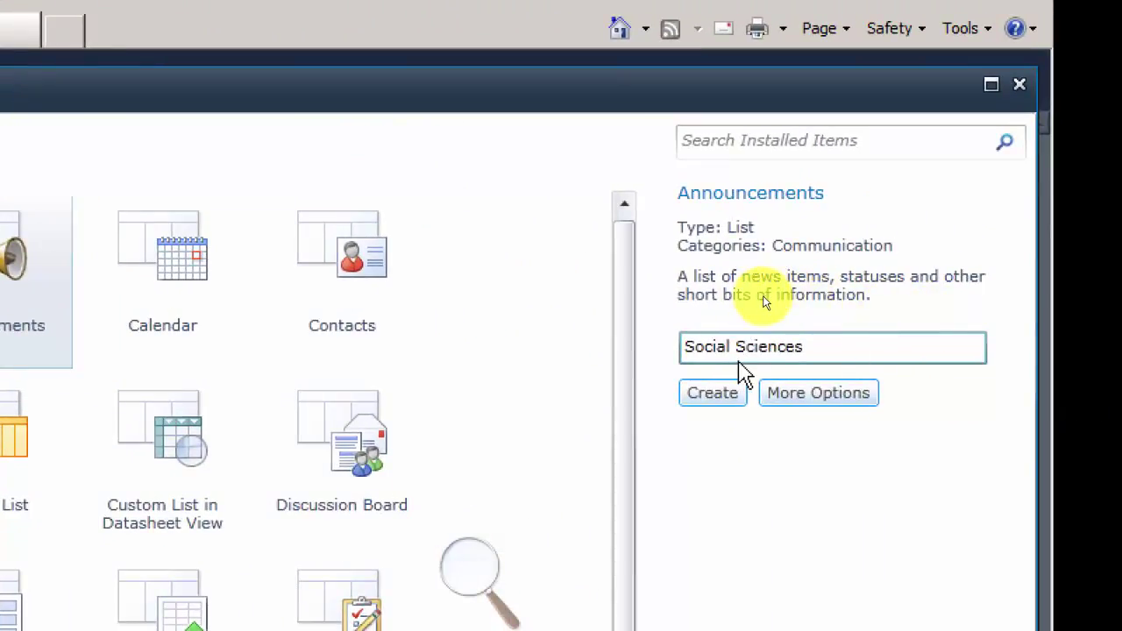
- Copy 'Social Sciences' from Name into Description and create the announcements list
{"action": "left_click", "coordinate": [825, 395]}
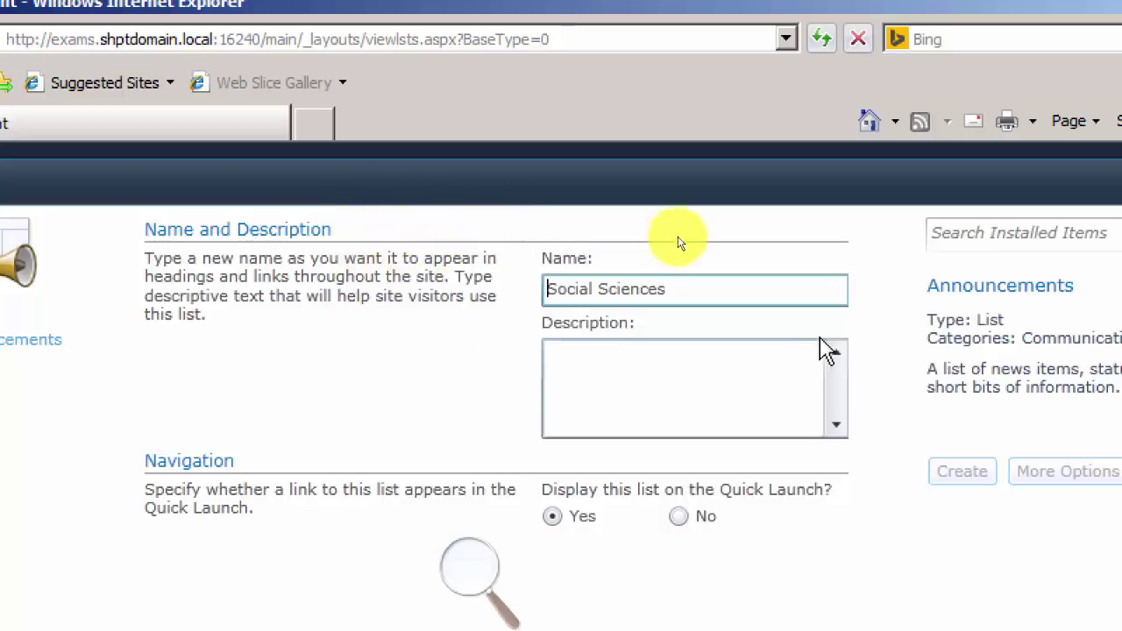
{"action": "left_click", "coordinate": [602, 290]}
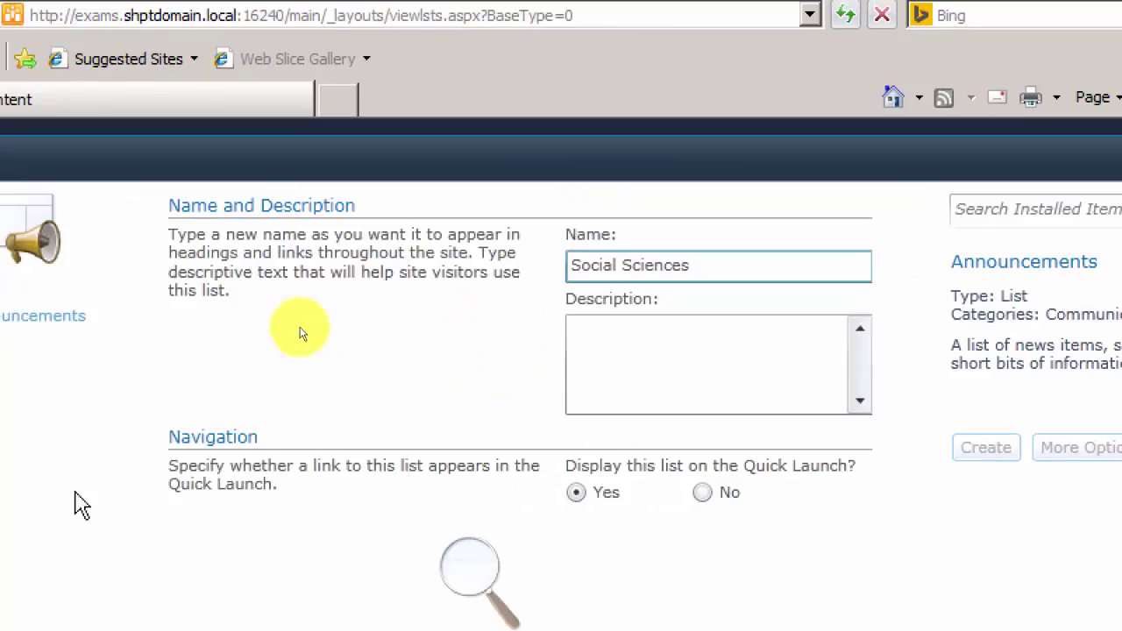
{"action": "left_click", "coordinate": [649, 342]}
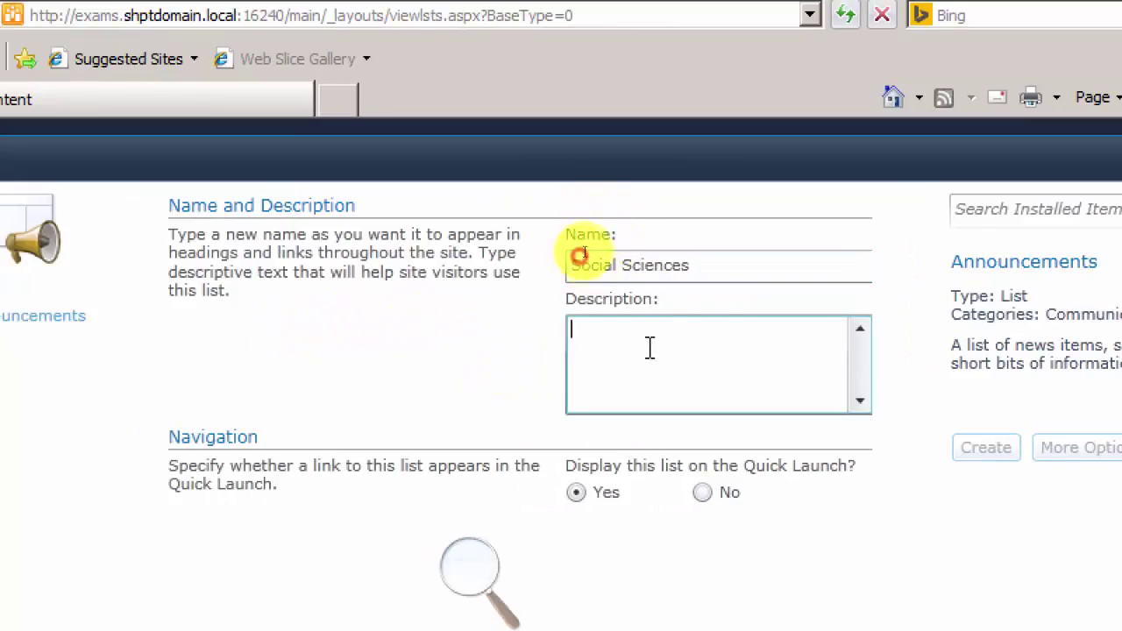
{"action": "left_click_drag", "start_coordinate": [722, 258], "coordinate": [500, 272]}
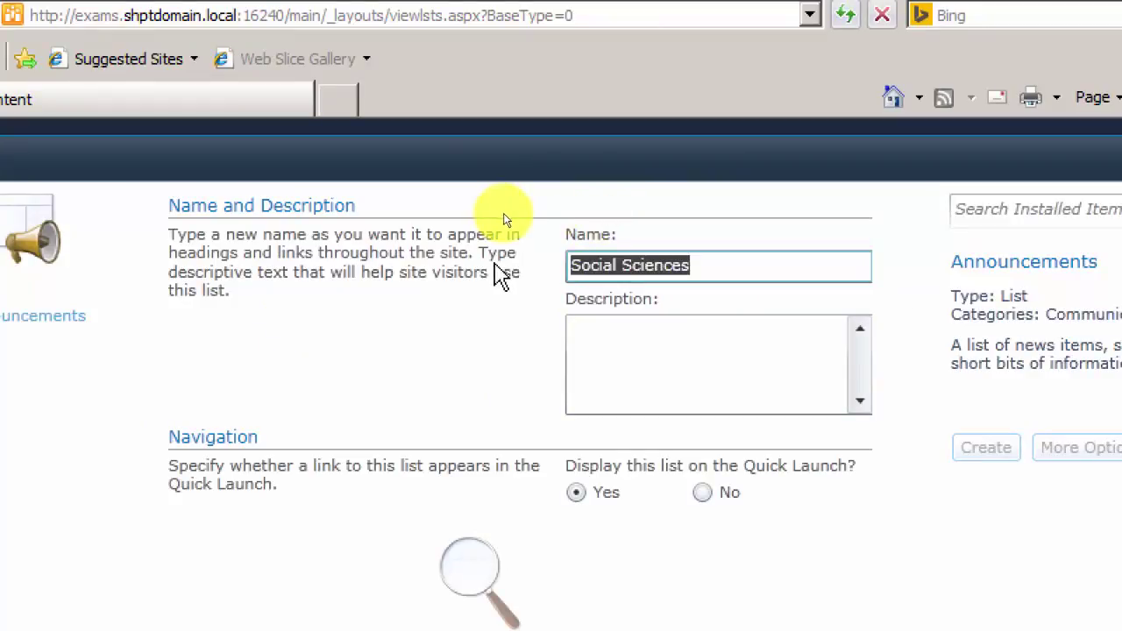
{"action": "key", "text": "ctrl+c"}
{"action": "left_click", "coordinate": [614, 353]}
{"action": "key", "text": "ctrl+v"}
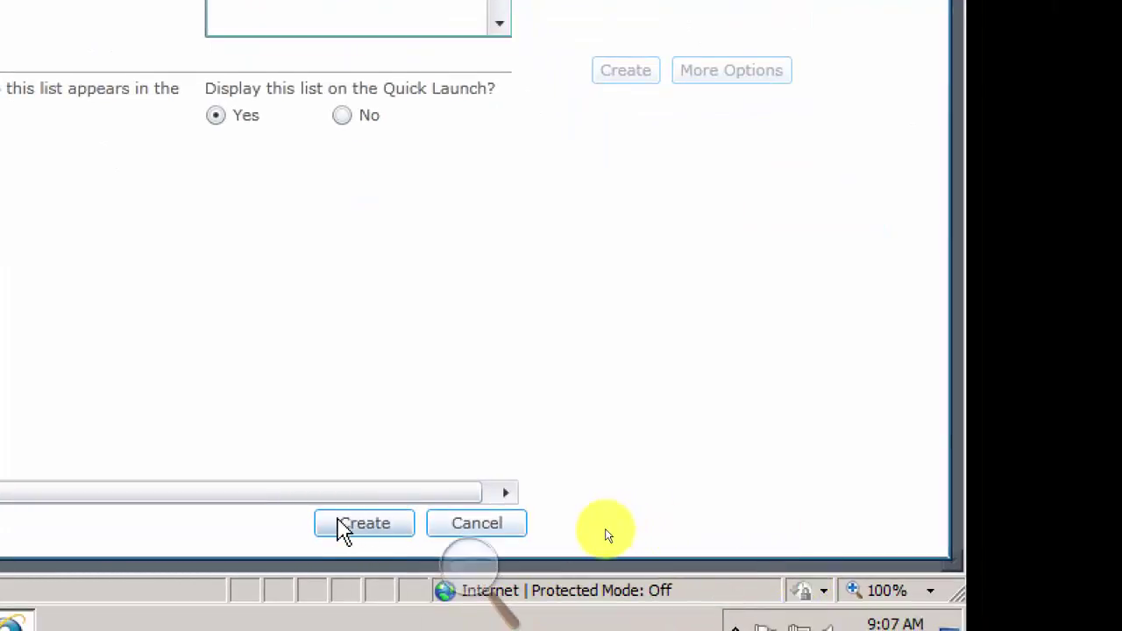
{"action": "left_click", "coordinate": [342, 528]}
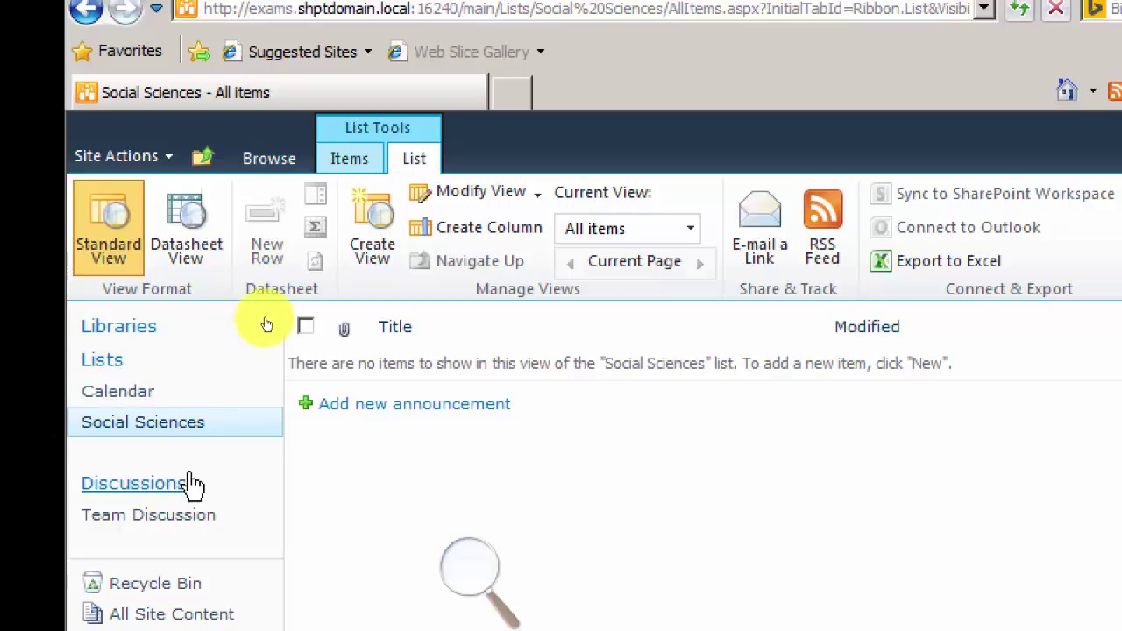
- Open the Social Sciences list from Quick Launch, then go to All Site Content via Lists
{"action": "left_click", "coordinate": [127, 426]}
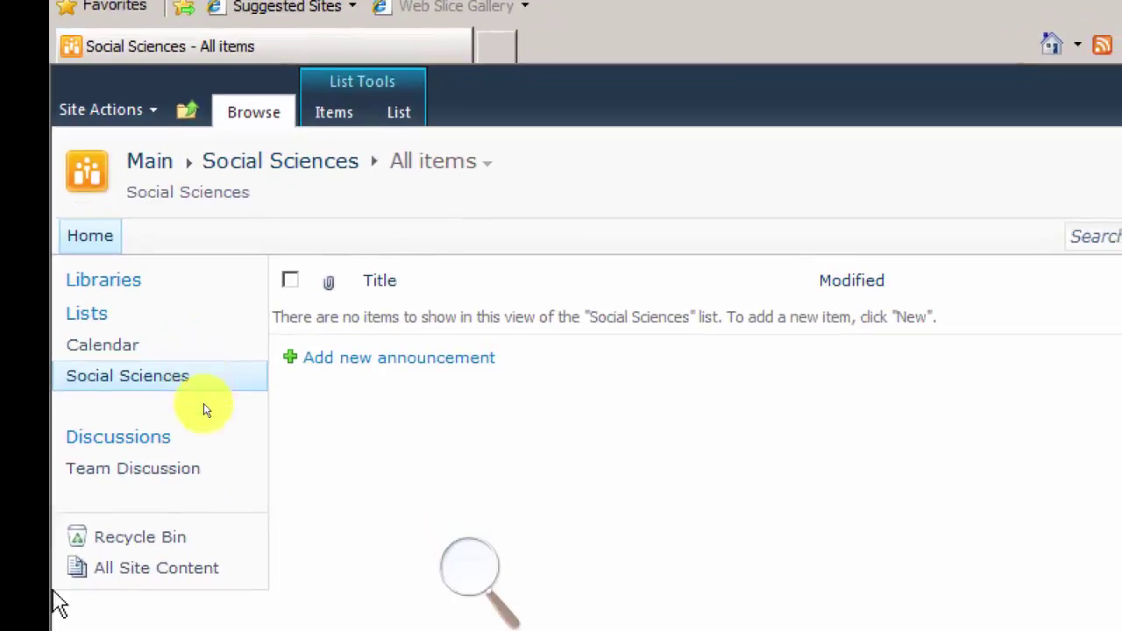
{"action": "left_click", "coordinate": [96, 313]}
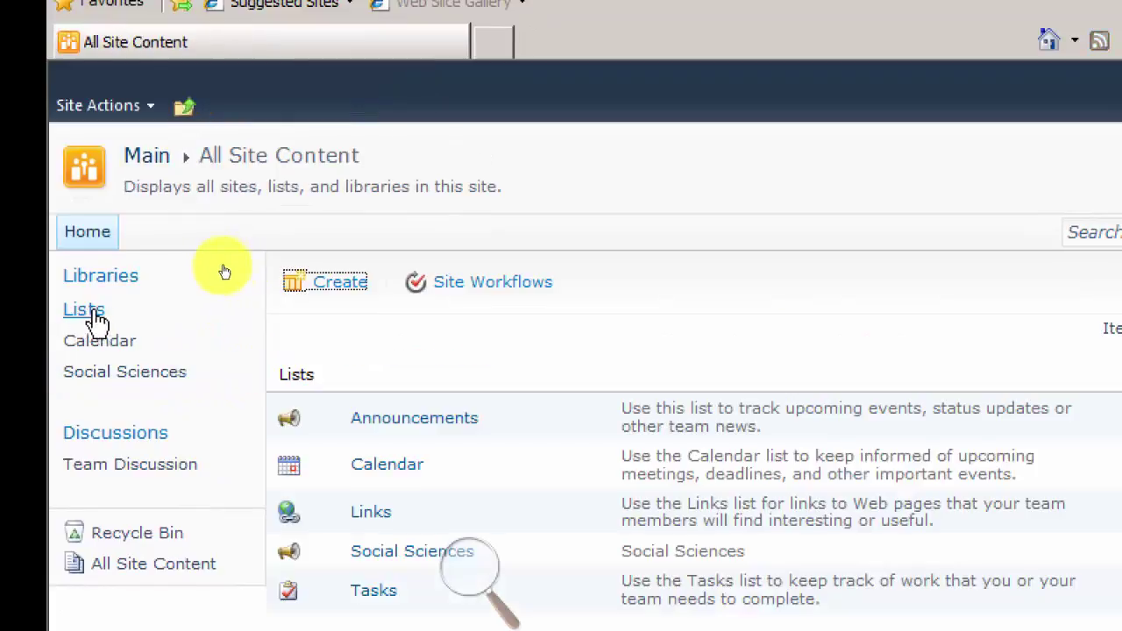
- Choose the Asset Library type, enter the name ImagesAndVideos and expand More Options
{"action": "left_click", "coordinate": [323, 294]}
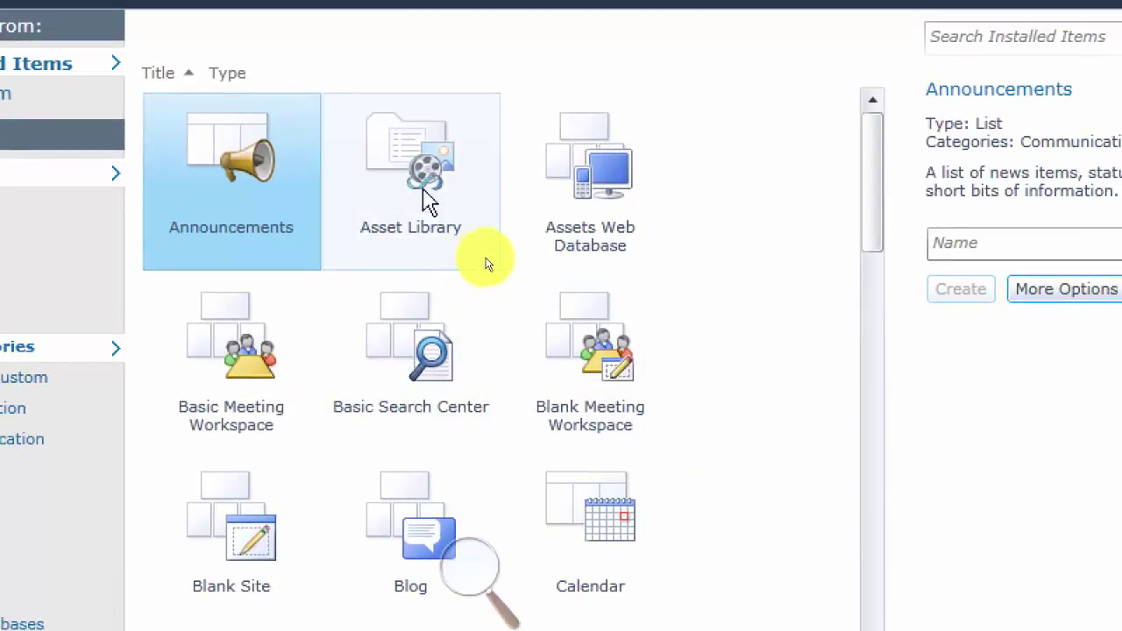
{"action": "left_click", "coordinate": [478, 264]}
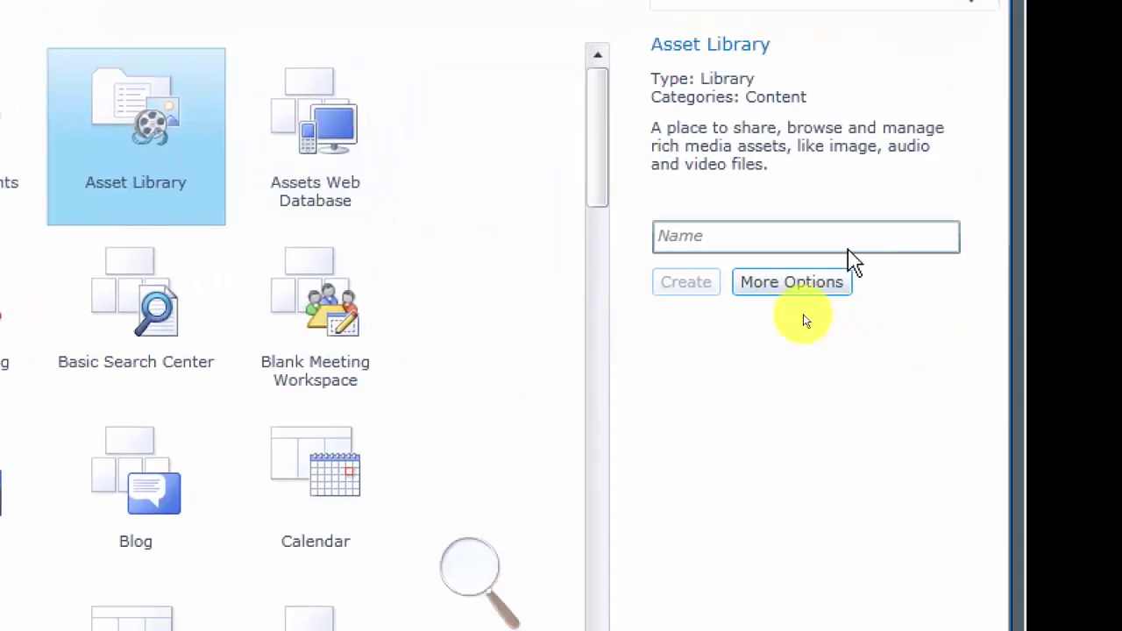
{"action": "left_click", "coordinate": [984, 282]}
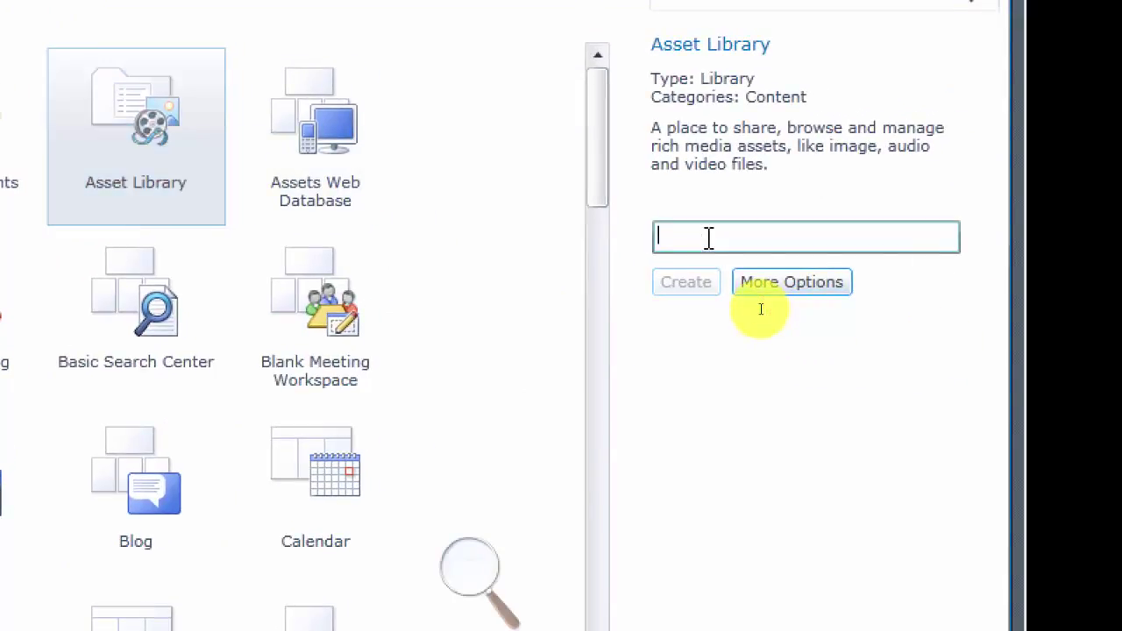
{"action": "type", "text": "ImagesAndVideos"}
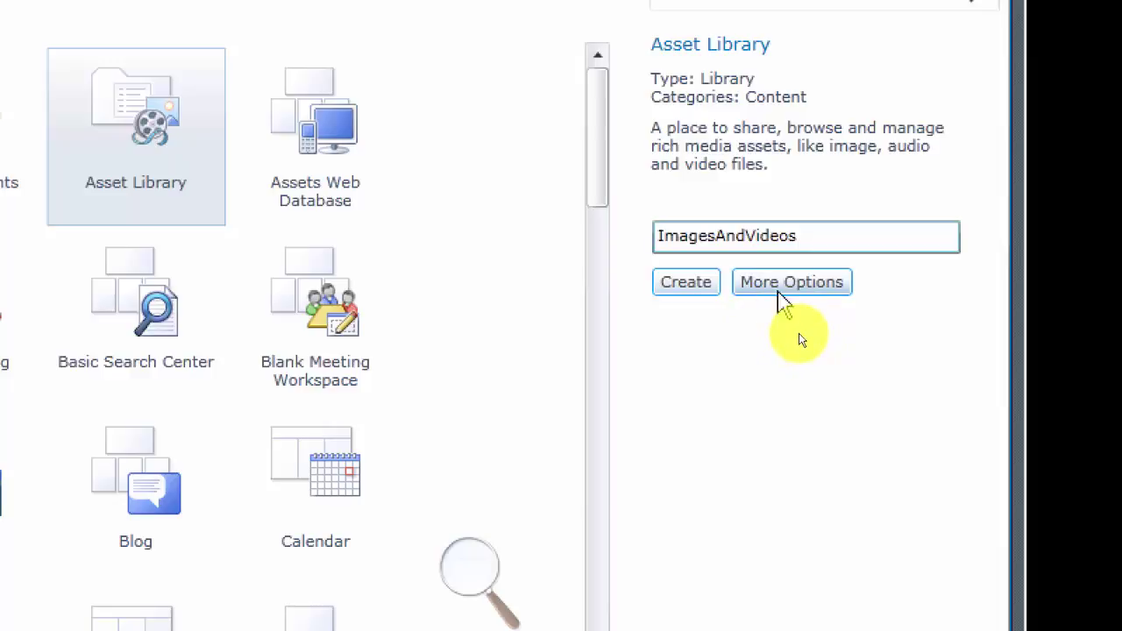
{"action": "left_click", "coordinate": [780, 293]}
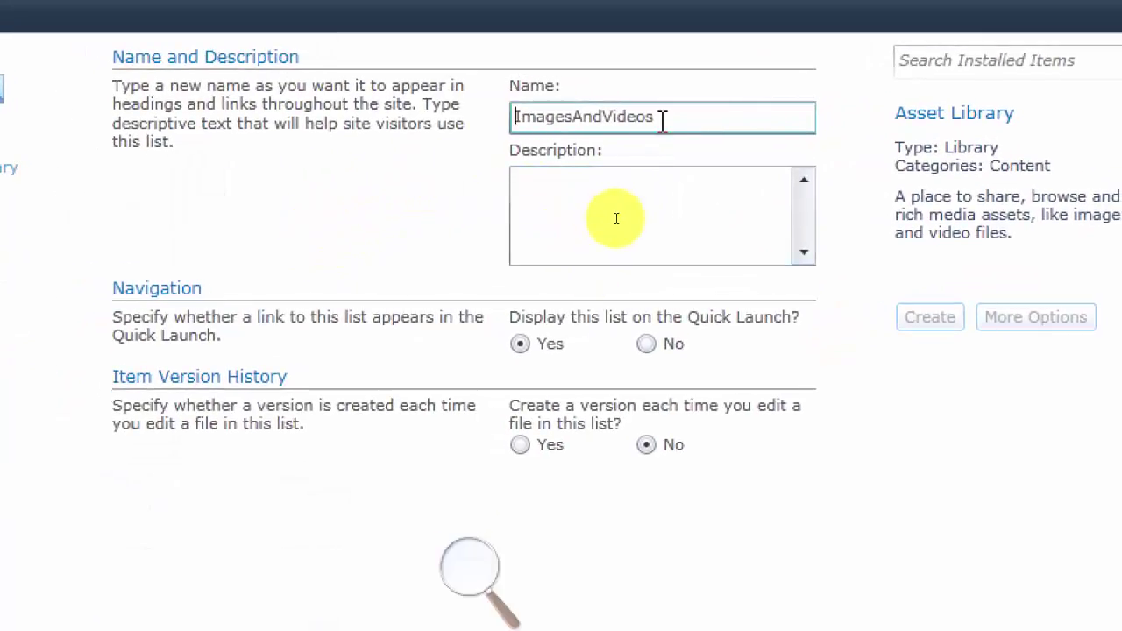
- Reuse 'ImagesAndVideos' as the description and create the asset library
{"action": "left_click_drag", "start_coordinate": [664, 121], "coordinate": [373, 125]}
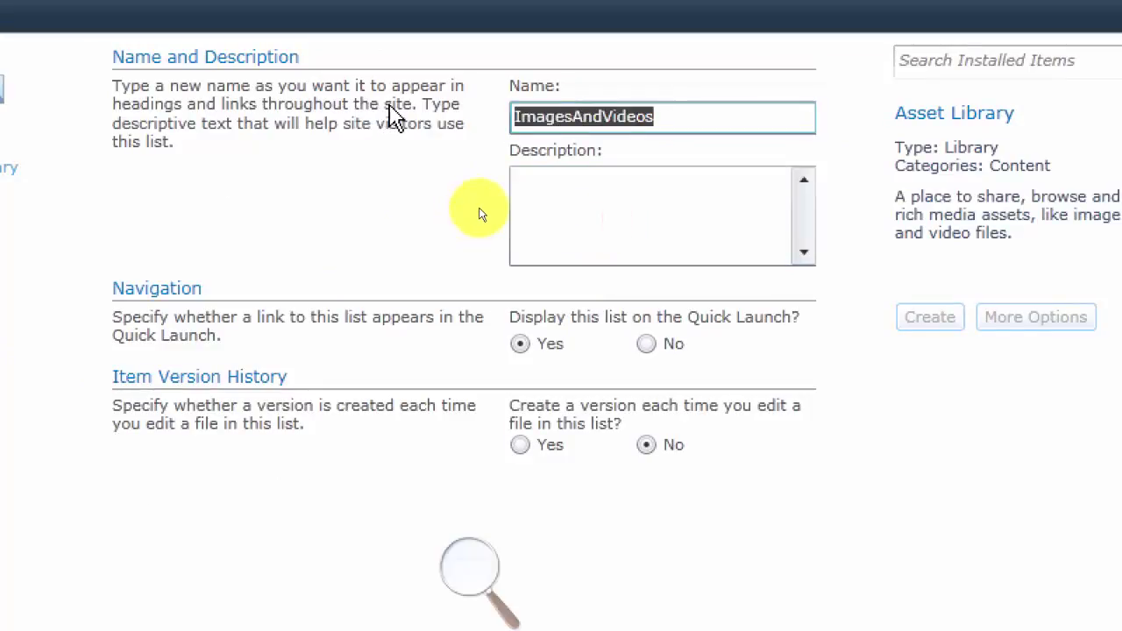
{"action": "left_click", "coordinate": [589, 194]}
{"action": "key", "text": "ctrl+v"}
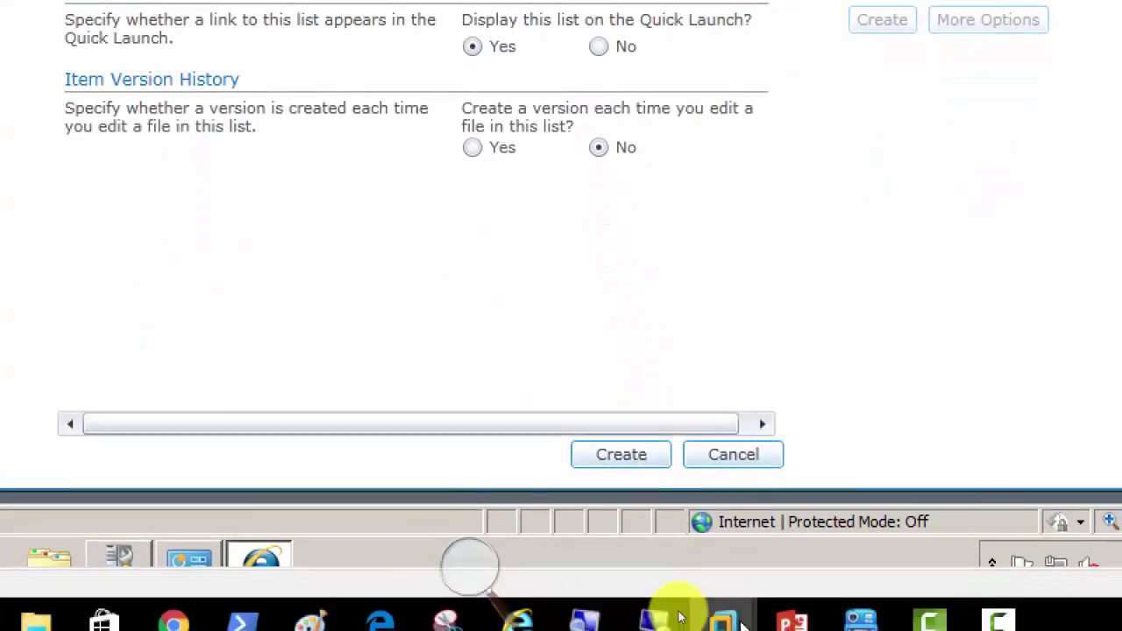
{"action": "left_click", "coordinate": [621, 455]}
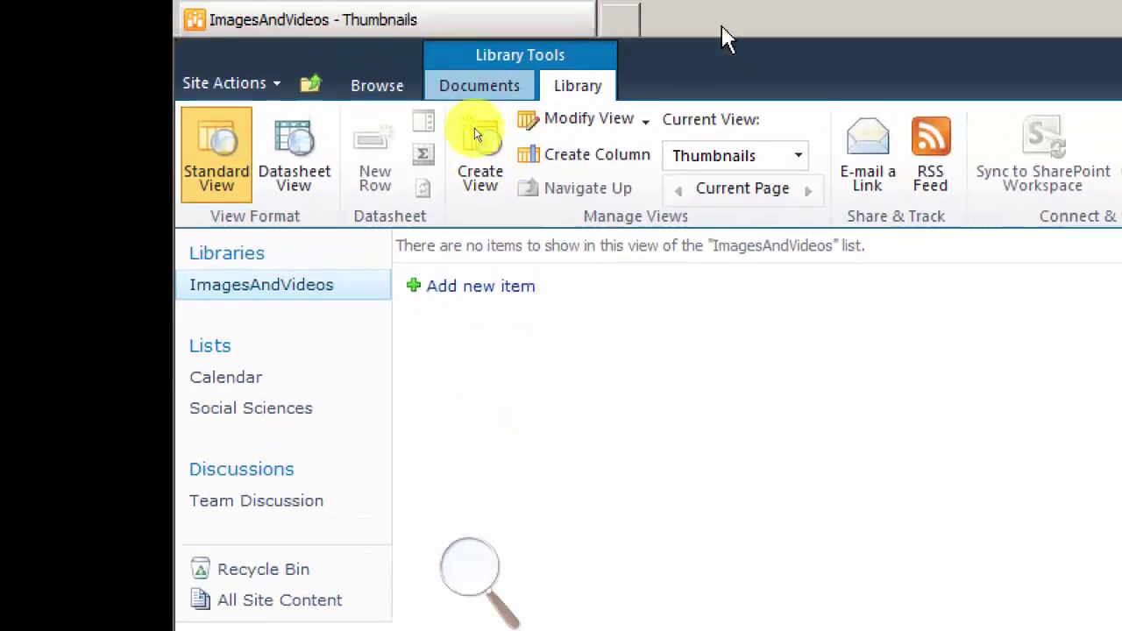
- Open ImagesAndVideos from Quick Launch and show its Library ribbon commands
{"action": "left_click", "coordinate": [249, 287]}
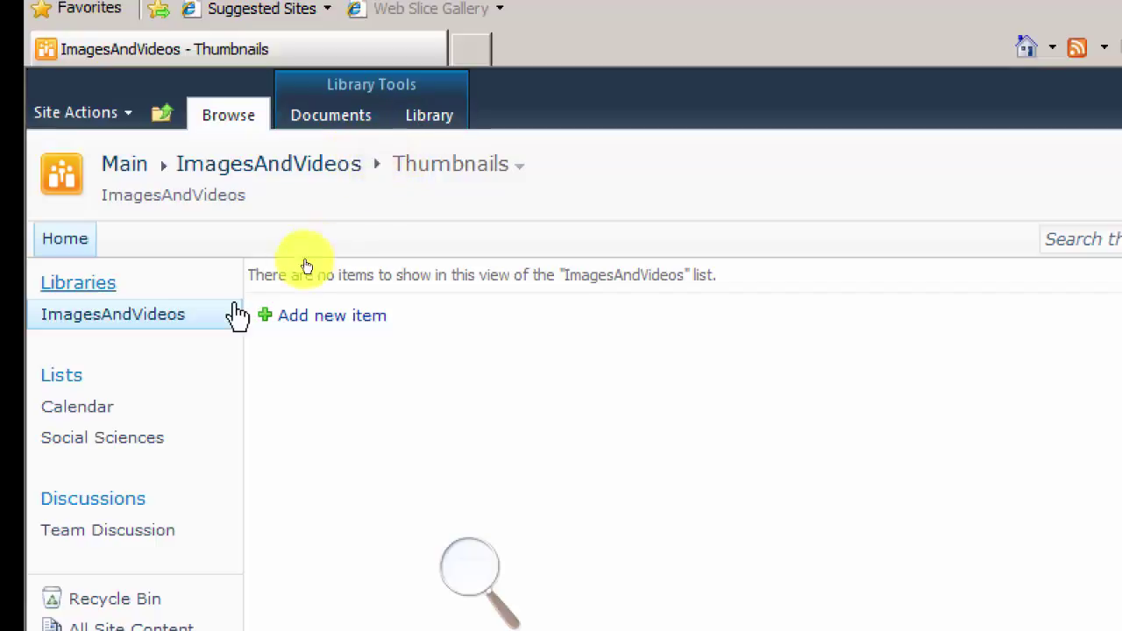
{"action": "left_click", "coordinate": [110, 320]}
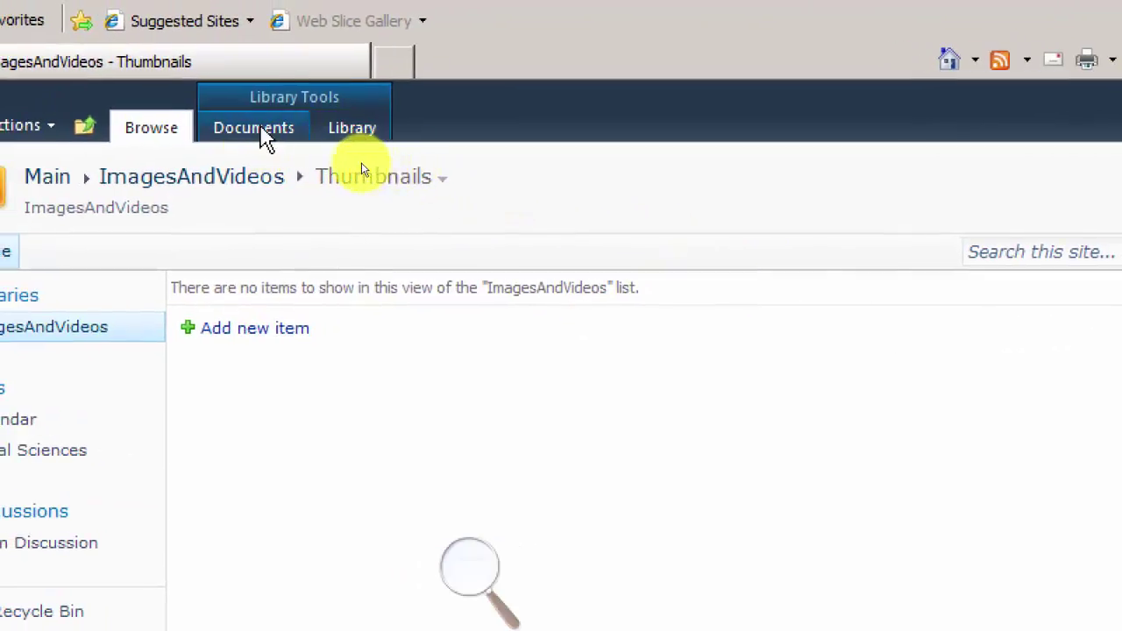
{"action": "left_click", "coordinate": [364, 134]}
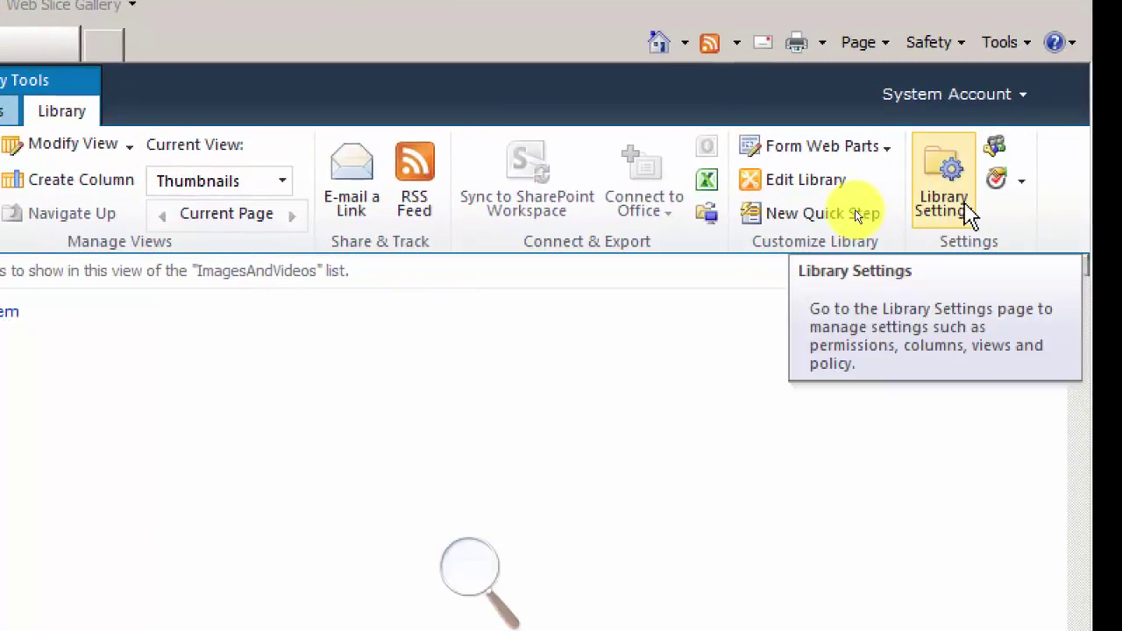
- In Library Settings, change the library name to 'Images And Videos' and save
{"action": "left_click", "coordinate": [958, 202]}
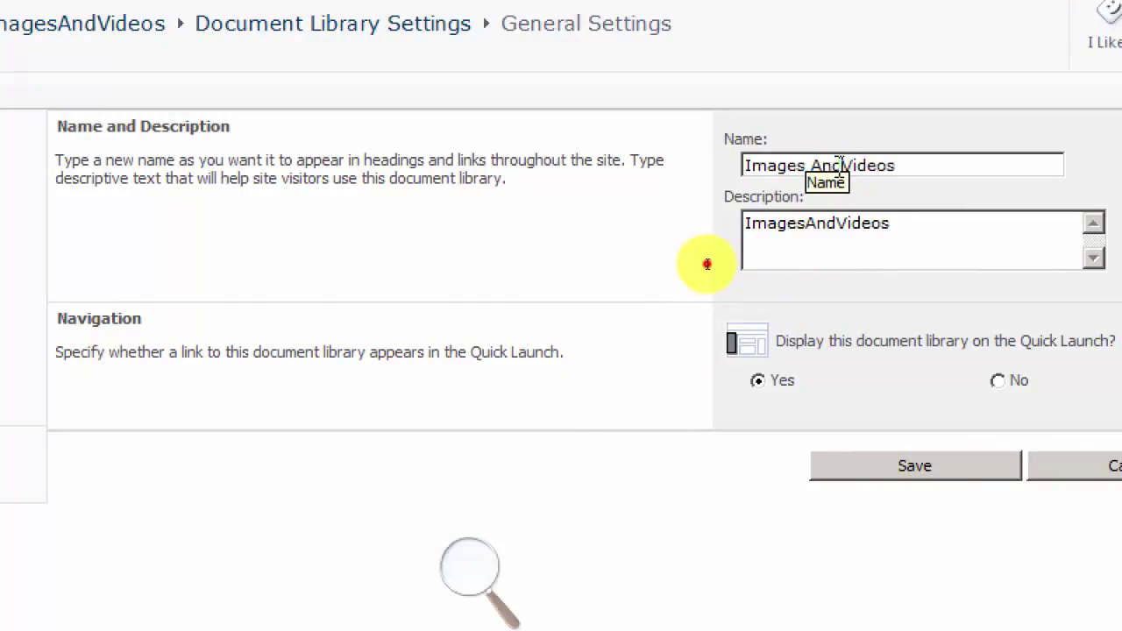
{"action": "left_click", "coordinate": [841, 165]}
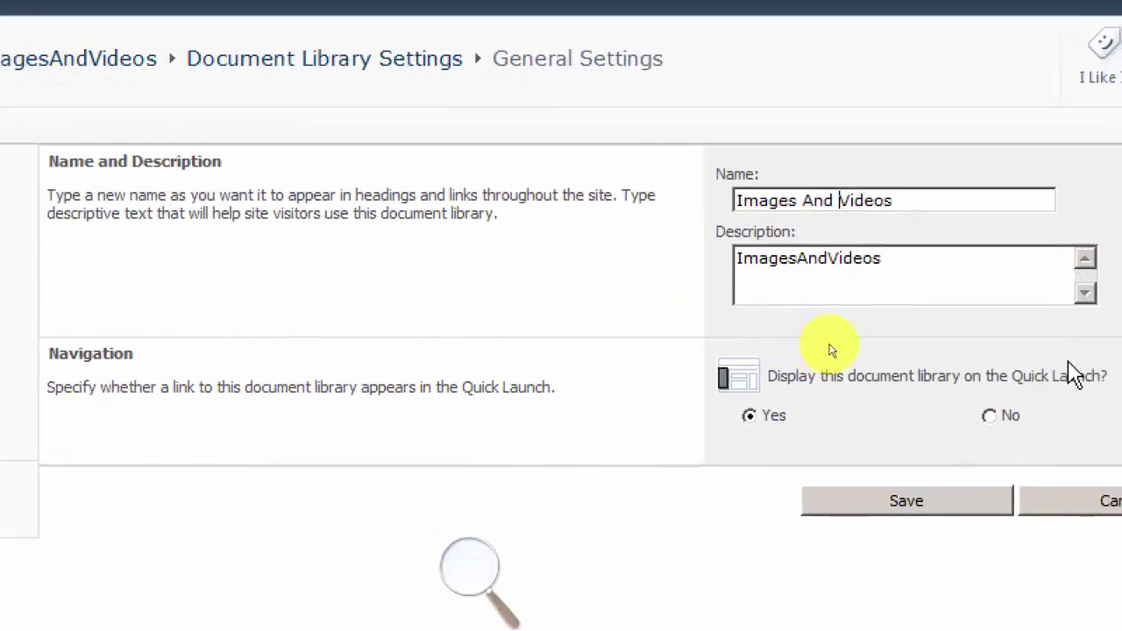
{"action": "left_click", "coordinate": [843, 496]}
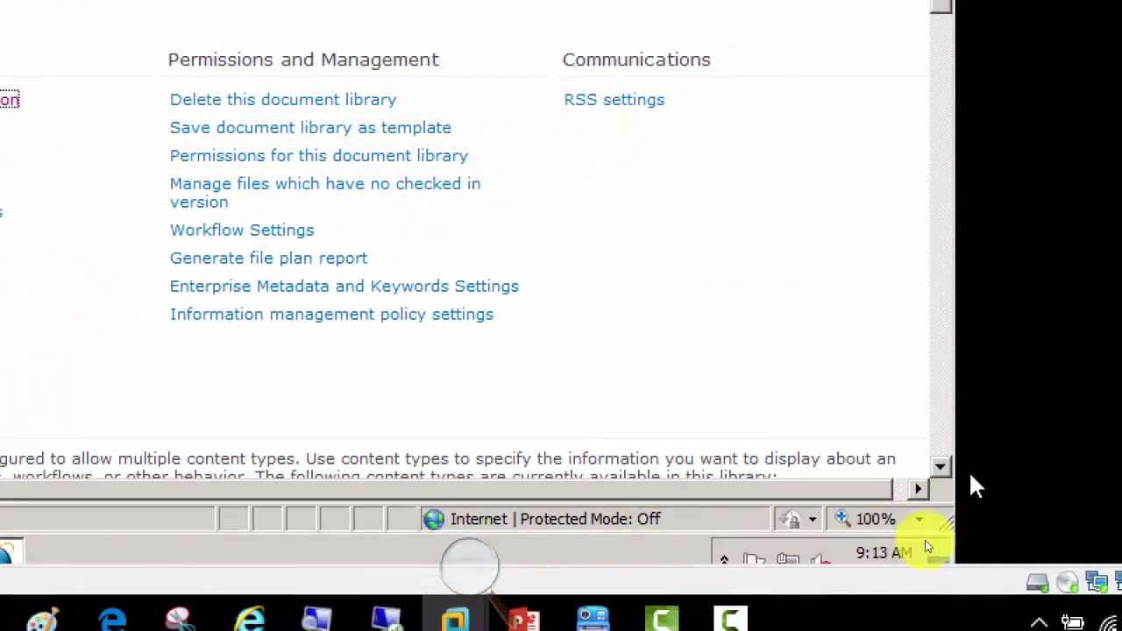
- Scroll the Document Library Settings page and return to the Main site home page
{"action": "scroll", "coordinate": [943, 474], "scroll_direction": "down", "scroll_amount": 10}
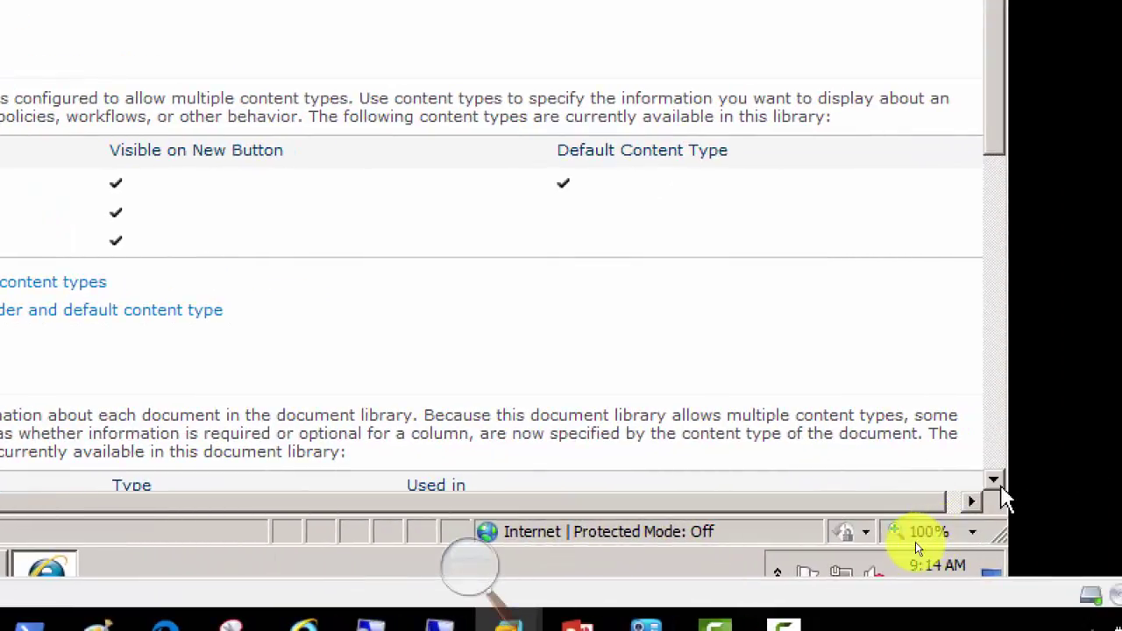
{"action": "left_click", "coordinate": [994, 480]}
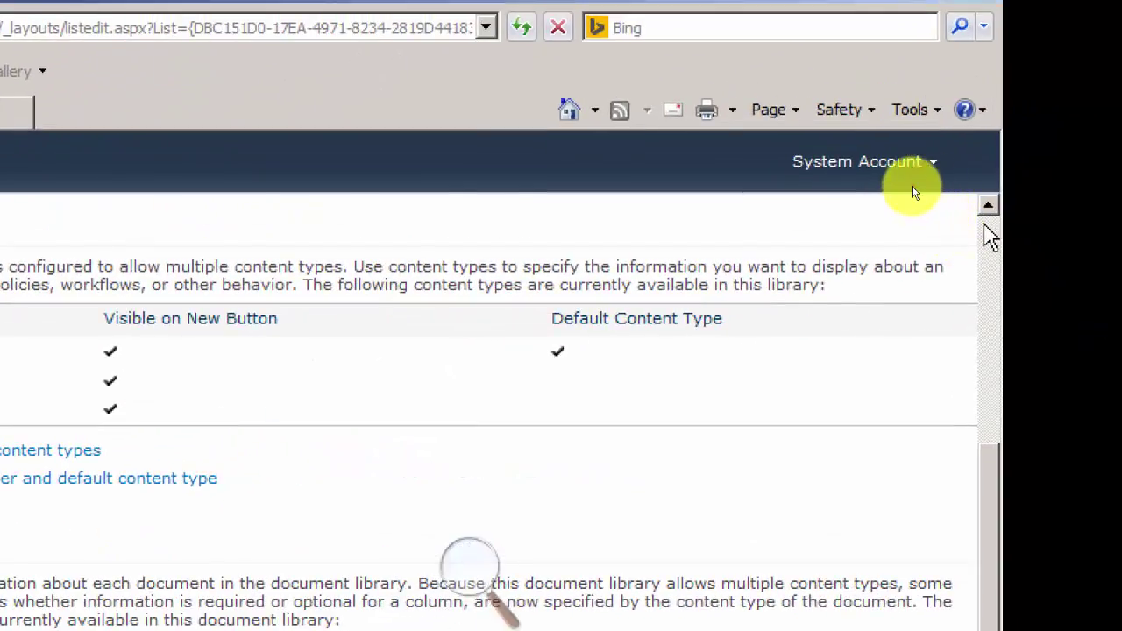
{"action": "left_click", "coordinate": [1121, 194]}
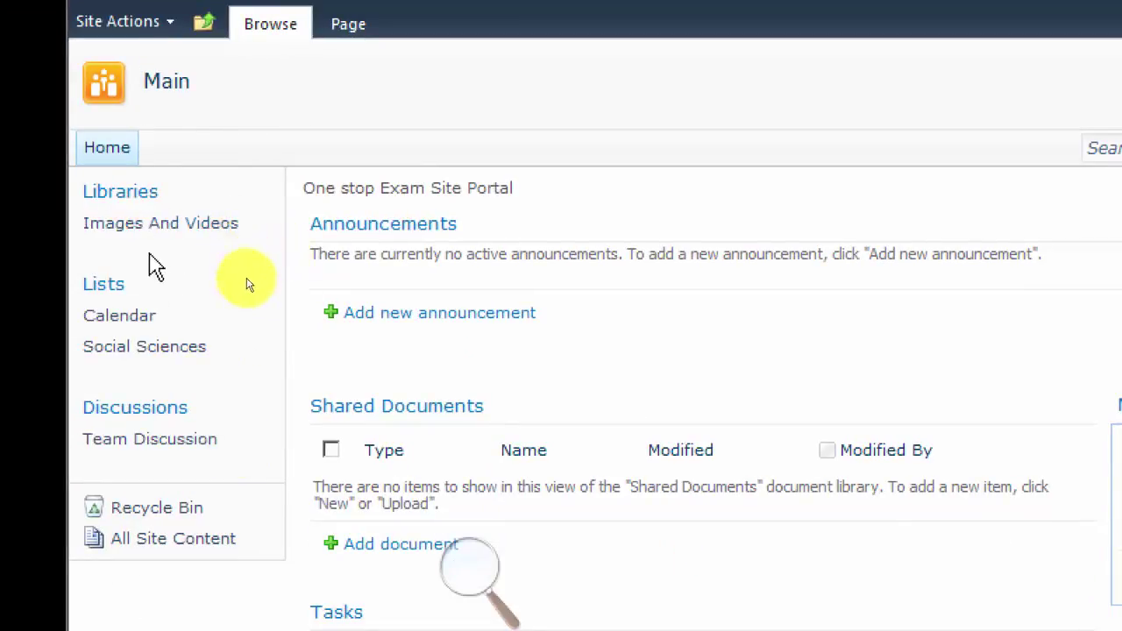
- Try Datasheet View on Social Sciences, dismiss its error, then open the Images And Videos library
{"action": "left_click", "coordinate": [141, 351]}
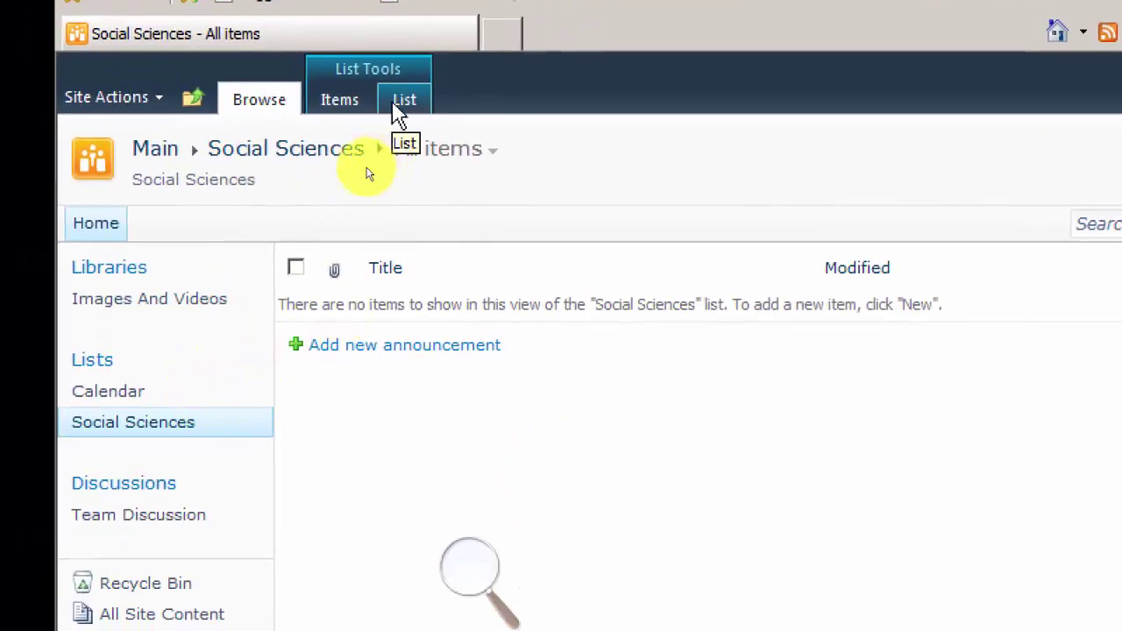
{"action": "left_click", "coordinate": [409, 106]}
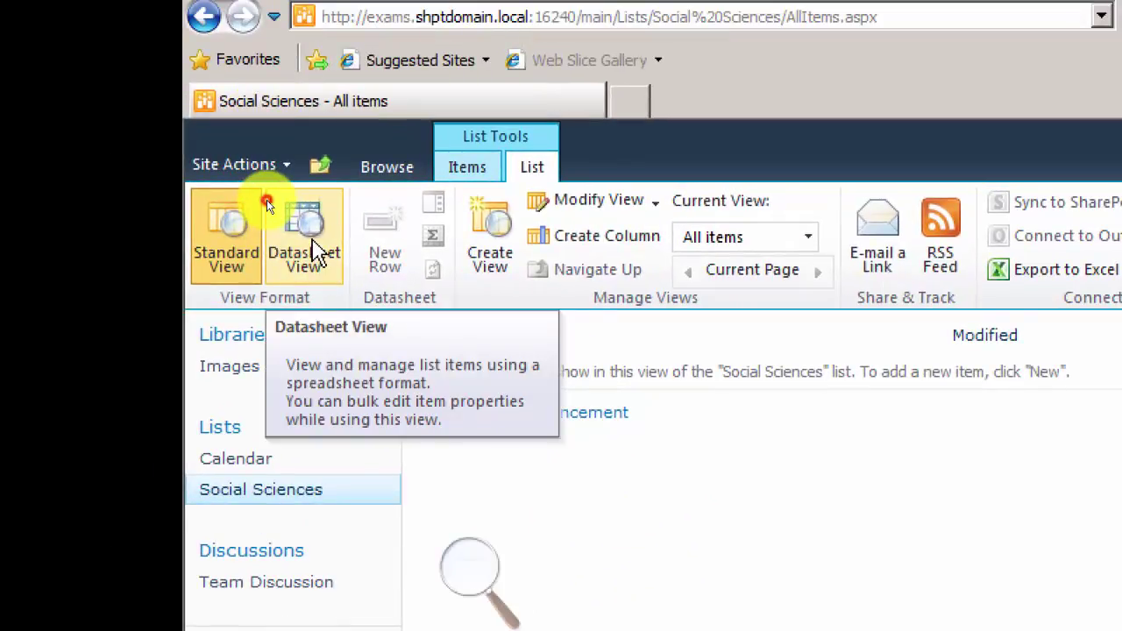
{"action": "left_click", "coordinate": [309, 236]}
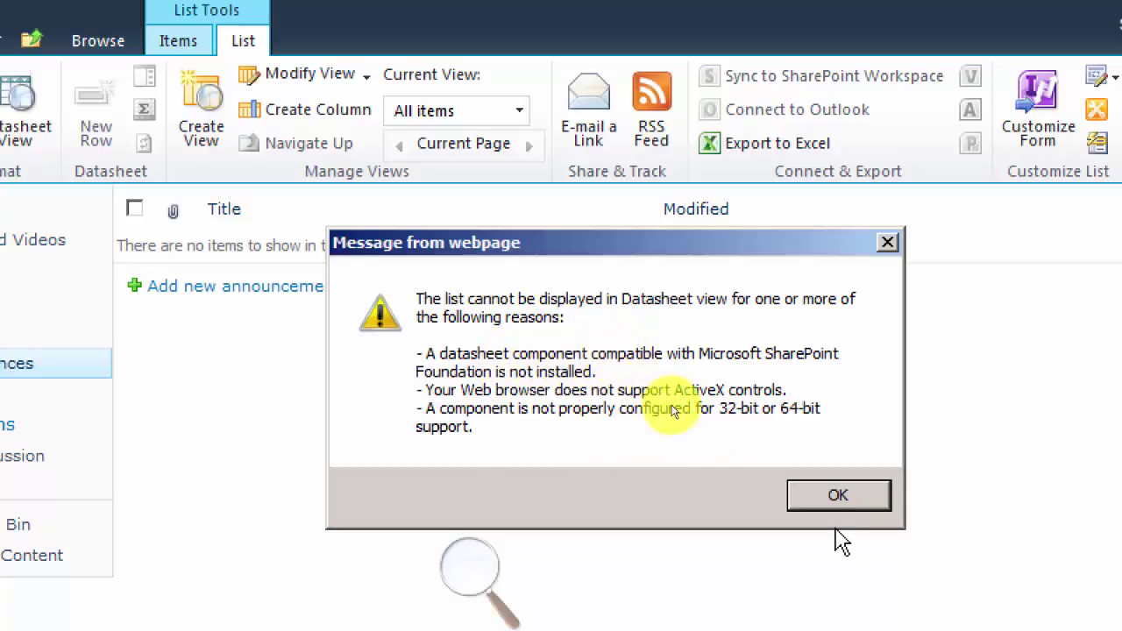
{"action": "left_click", "coordinate": [837, 495]}
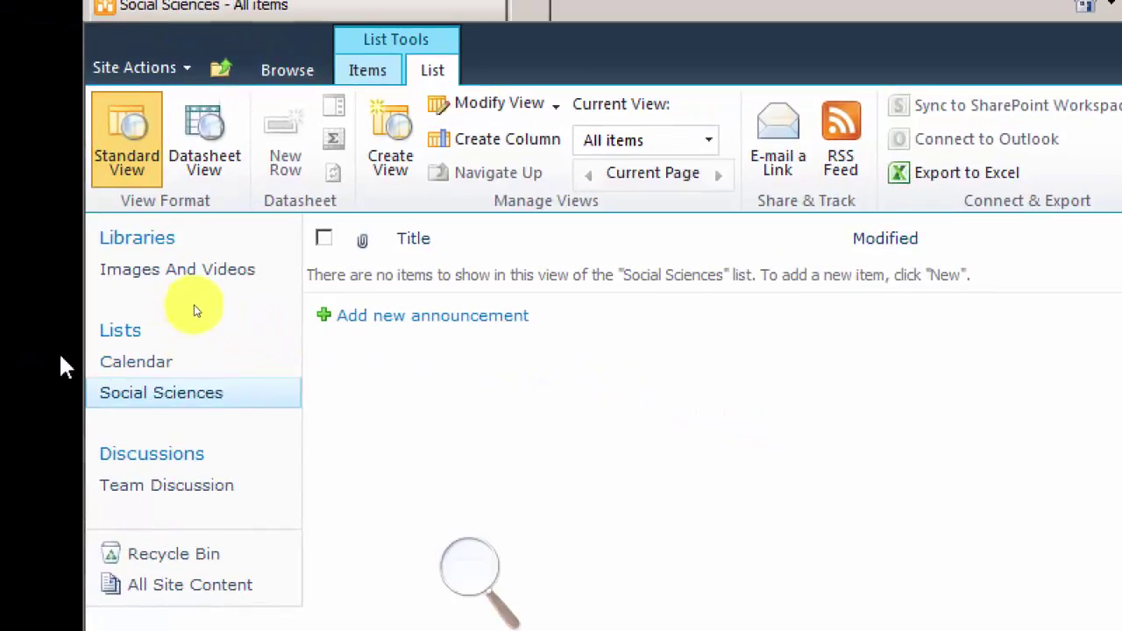
{"action": "left_click", "coordinate": [233, 270]}
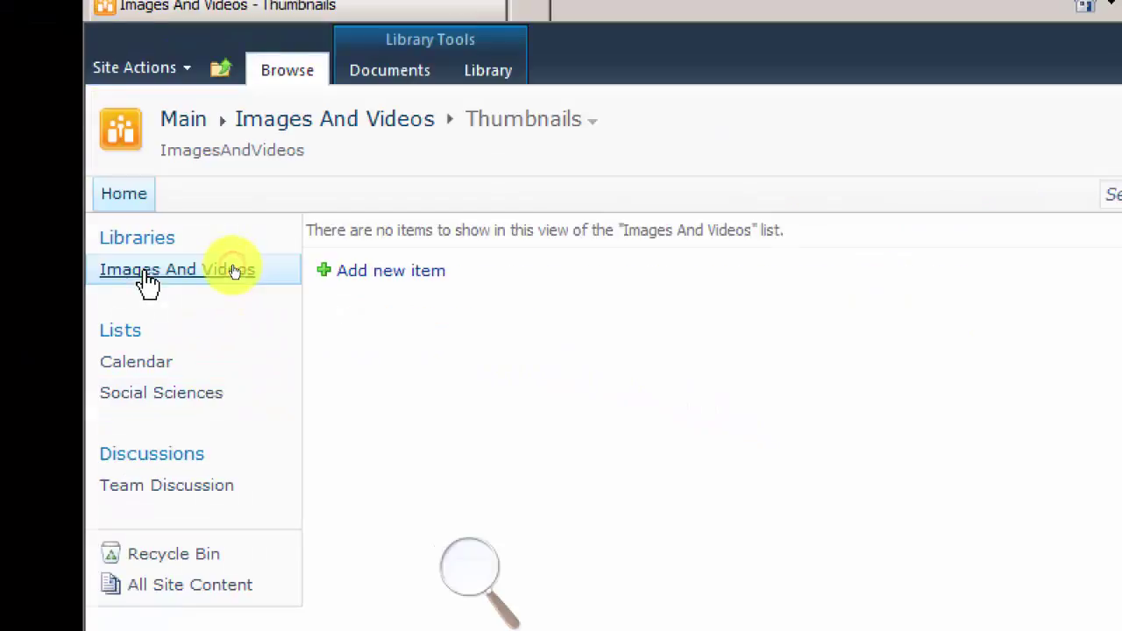
{"action": "left_click", "coordinate": [490, 74]}
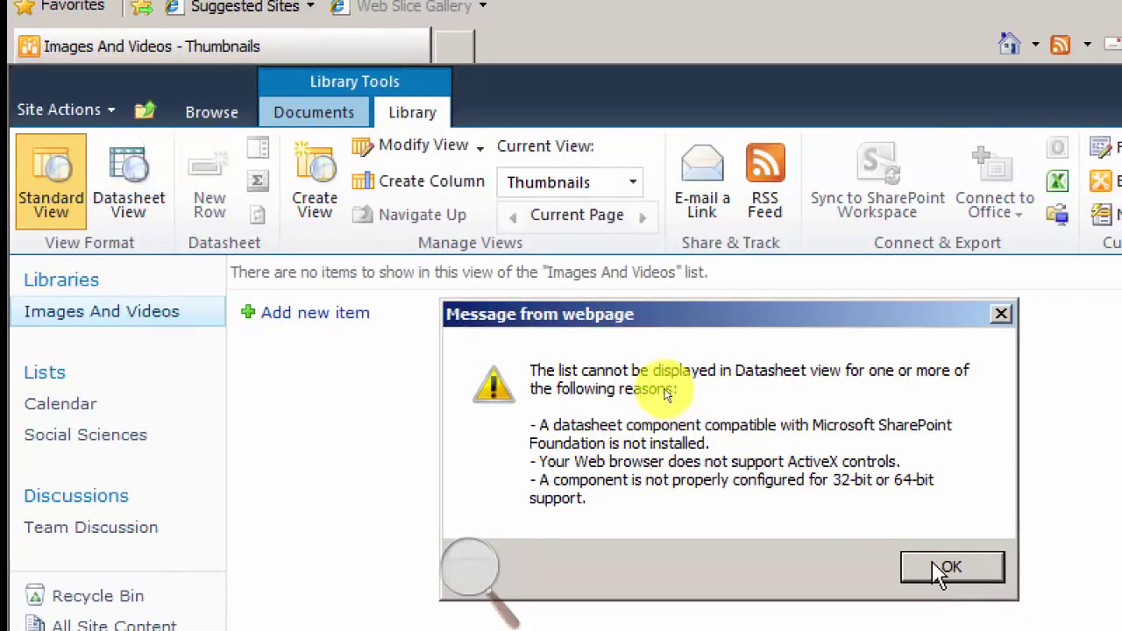
{"action": "left_click", "coordinate": [943, 571]}
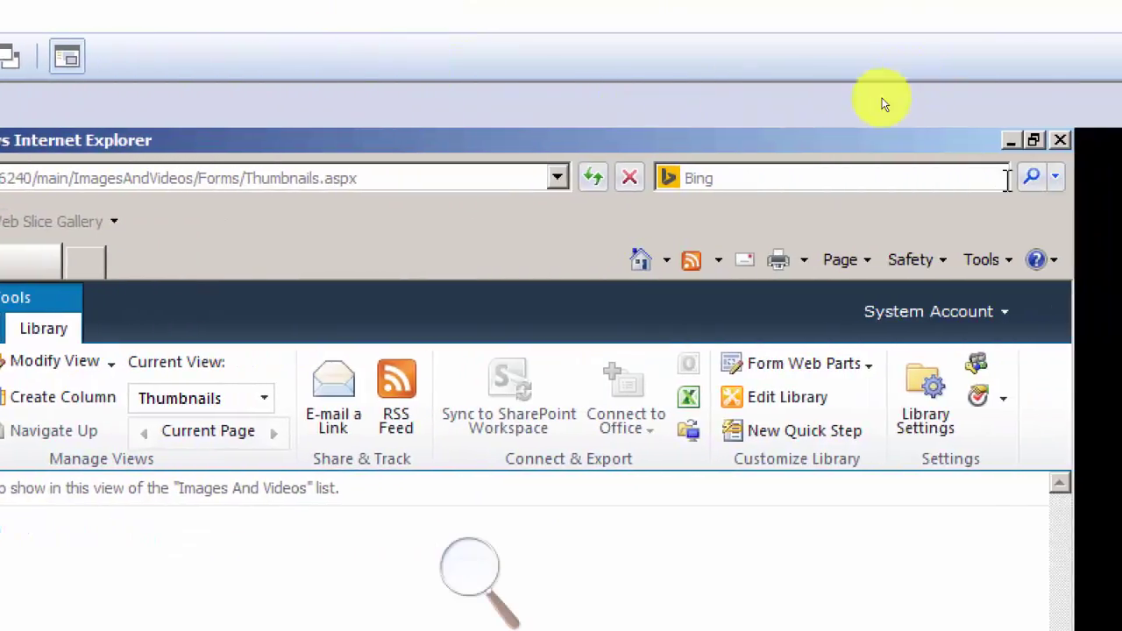
{"action": "left_click", "coordinate": [998, 263]}
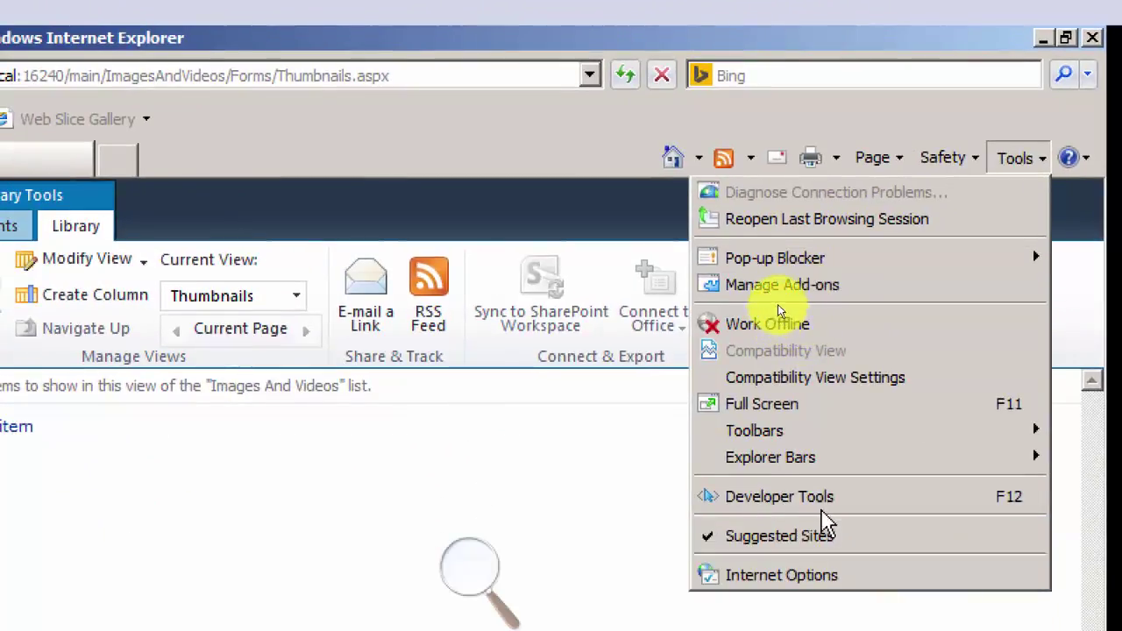
{"action": "left_click", "coordinate": [820, 575]}
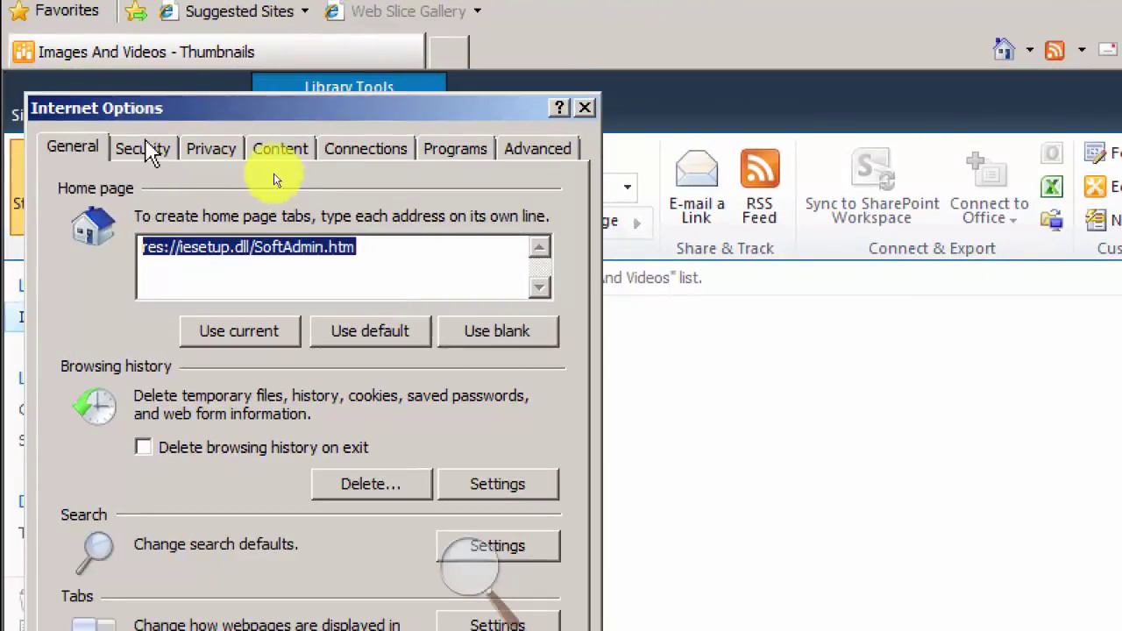
{"action": "left_click", "coordinate": [144, 149]}
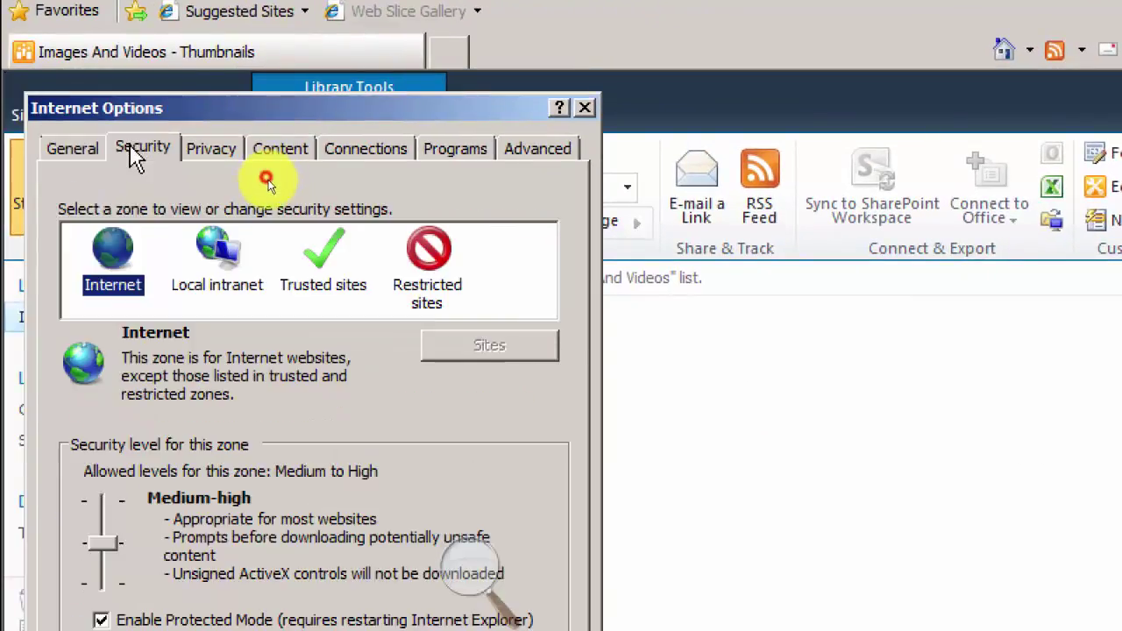
{"action": "left_click", "coordinate": [351, 282]}
{"action": "left_click", "coordinate": [473, 350]}
{"action": "left_click", "coordinate": [489, 298]}
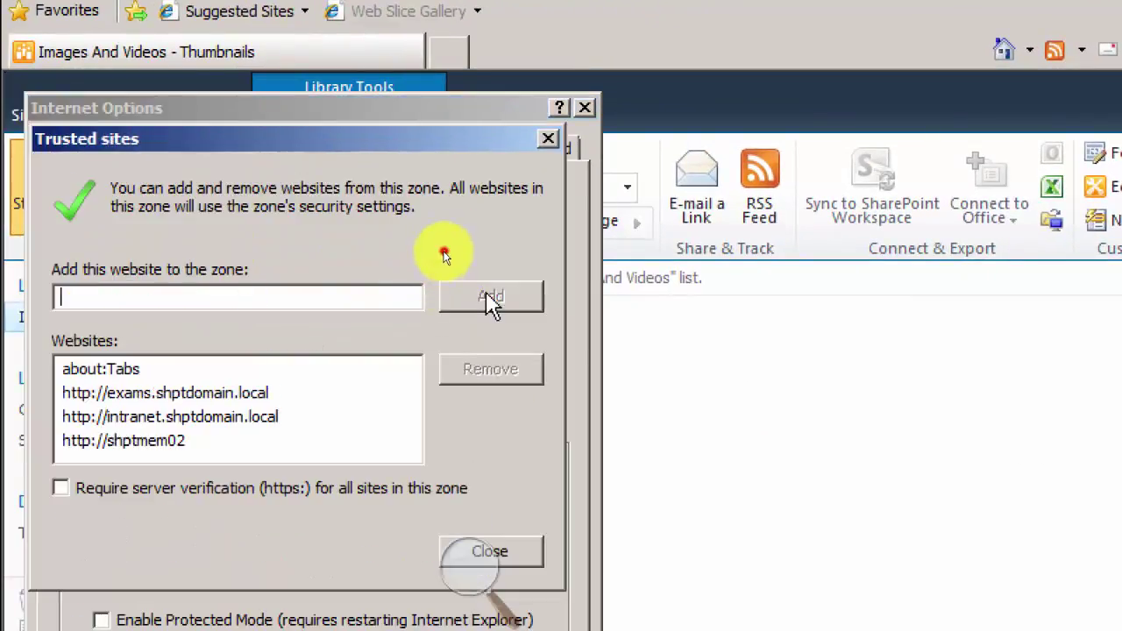
{"action": "left_click", "coordinate": [486, 550]}
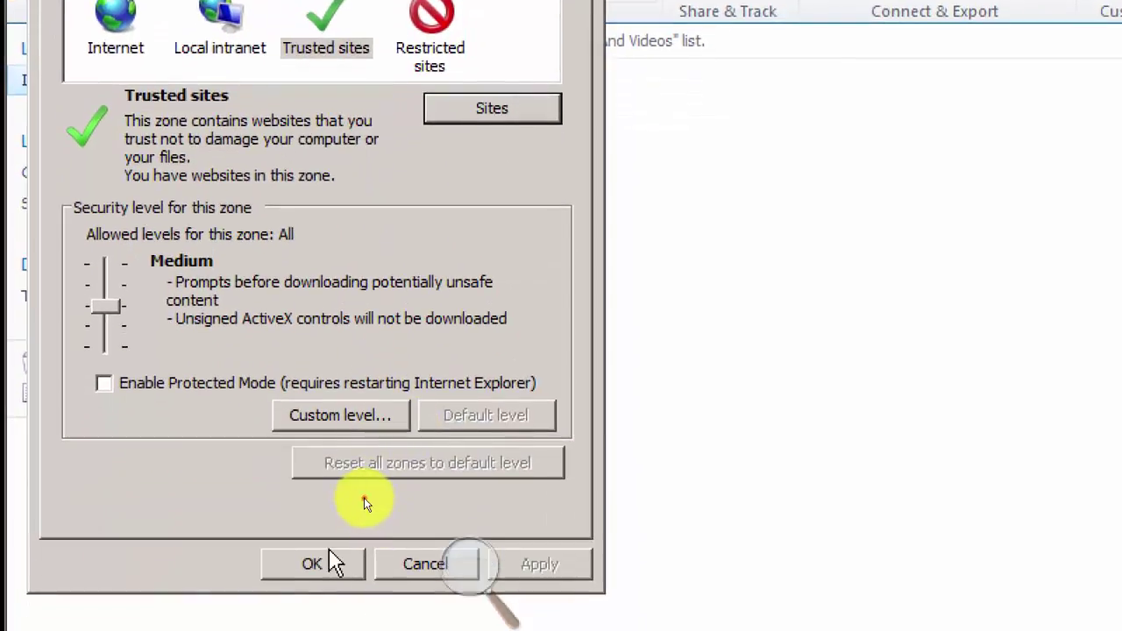
{"action": "left_click", "coordinate": [320, 630]}
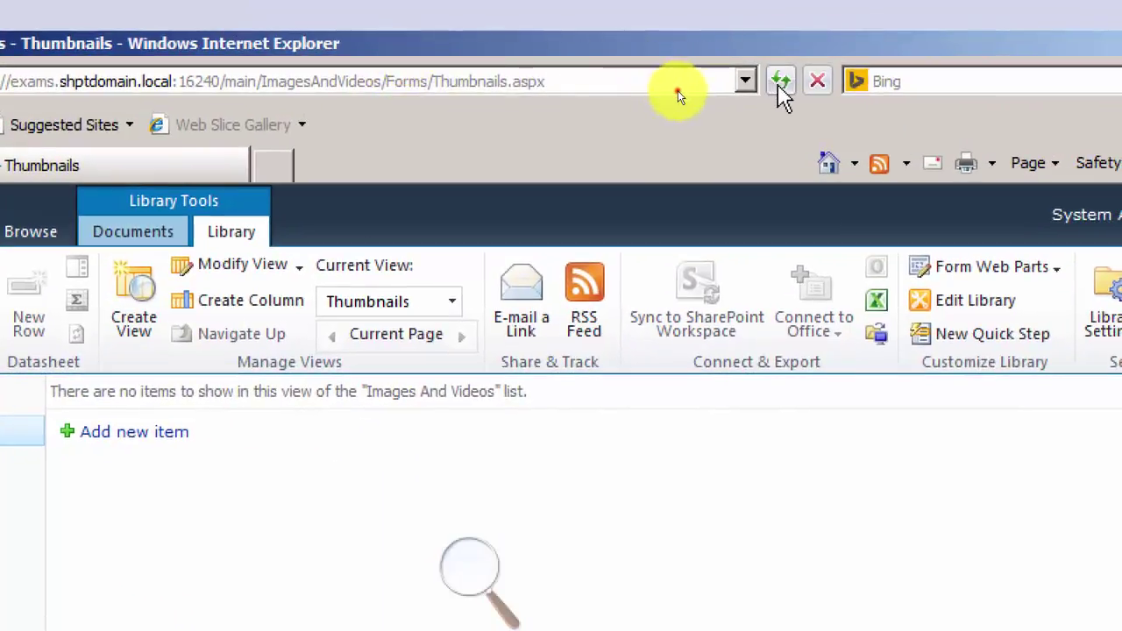
- Reload the Images And Videos library and retry Datasheet View from the Library tab
{"action": "left_click", "coordinate": [780, 82]}
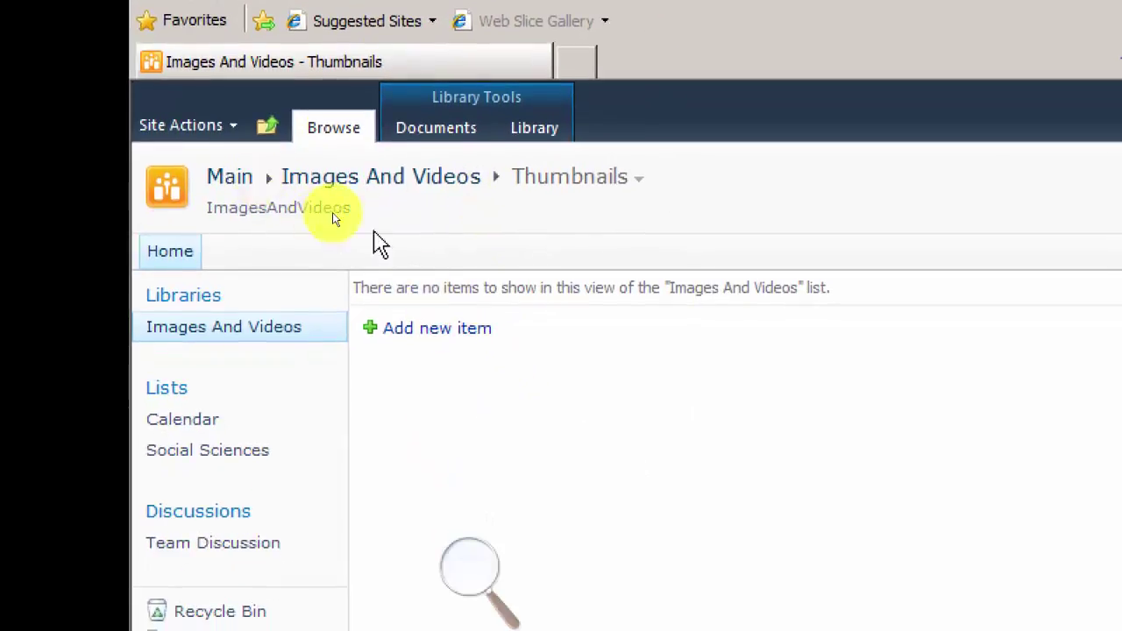
{"action": "left_click", "coordinate": [540, 129]}
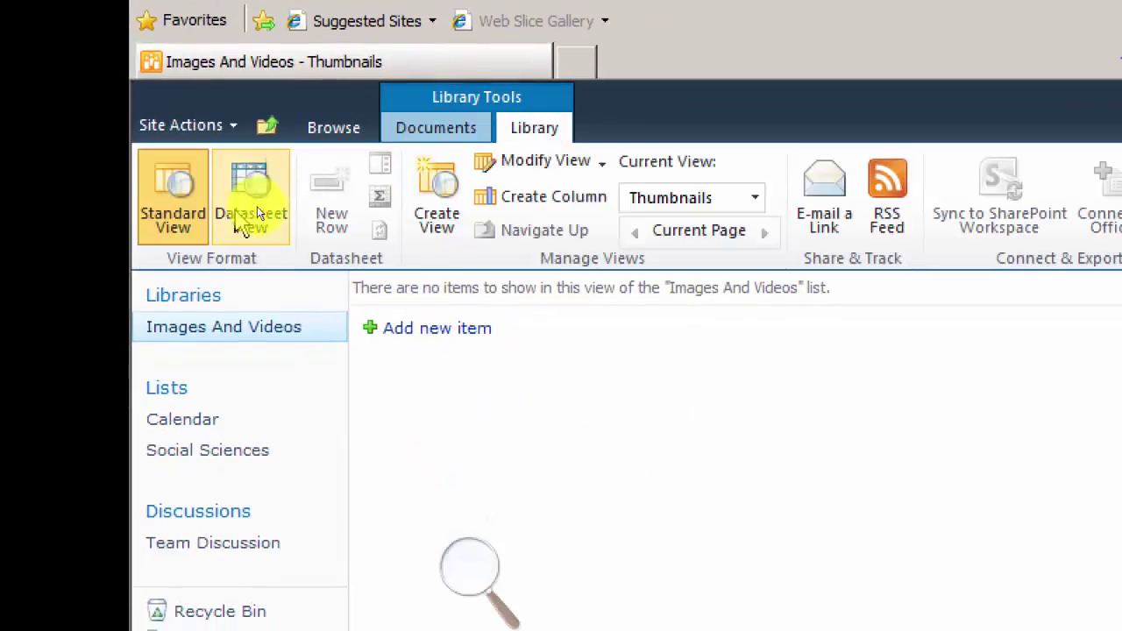
{"action": "left_click", "coordinate": [254, 211]}
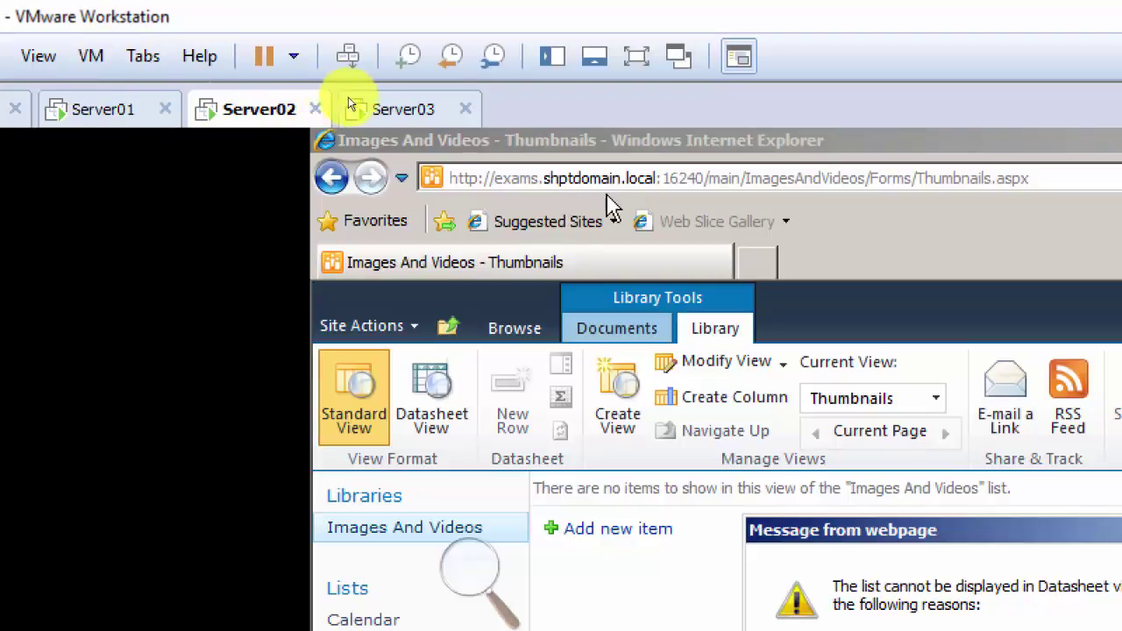
- Switch to the Server01 virtual machine, where the SharePoint Create dialog is open
{"action": "left_click", "coordinate": [101, 110]}
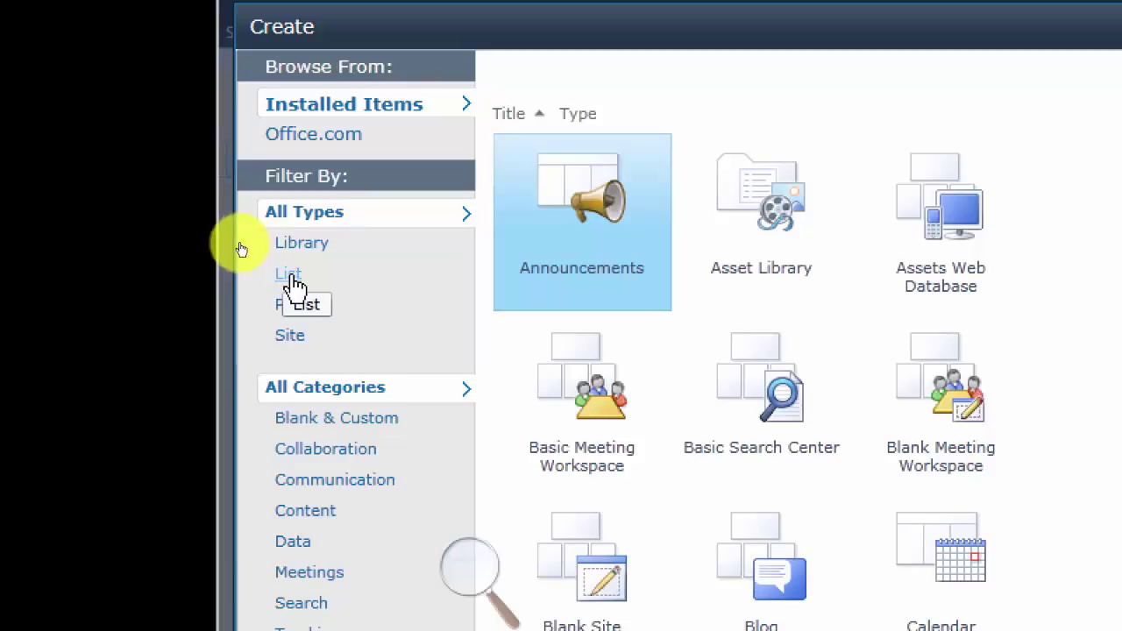
- Create a Discussion Board list named ExamResultsDiscussion, shown on the Quick Launch
{"action": "left_click", "coordinate": [289, 275]}
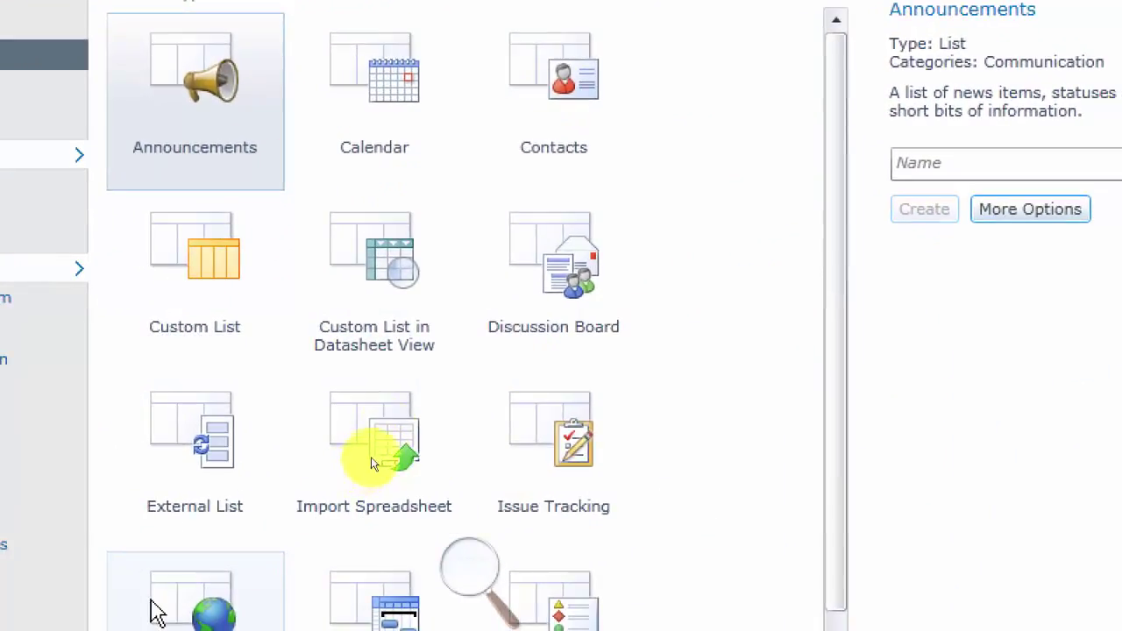
{"action": "left_click", "coordinate": [565, 297]}
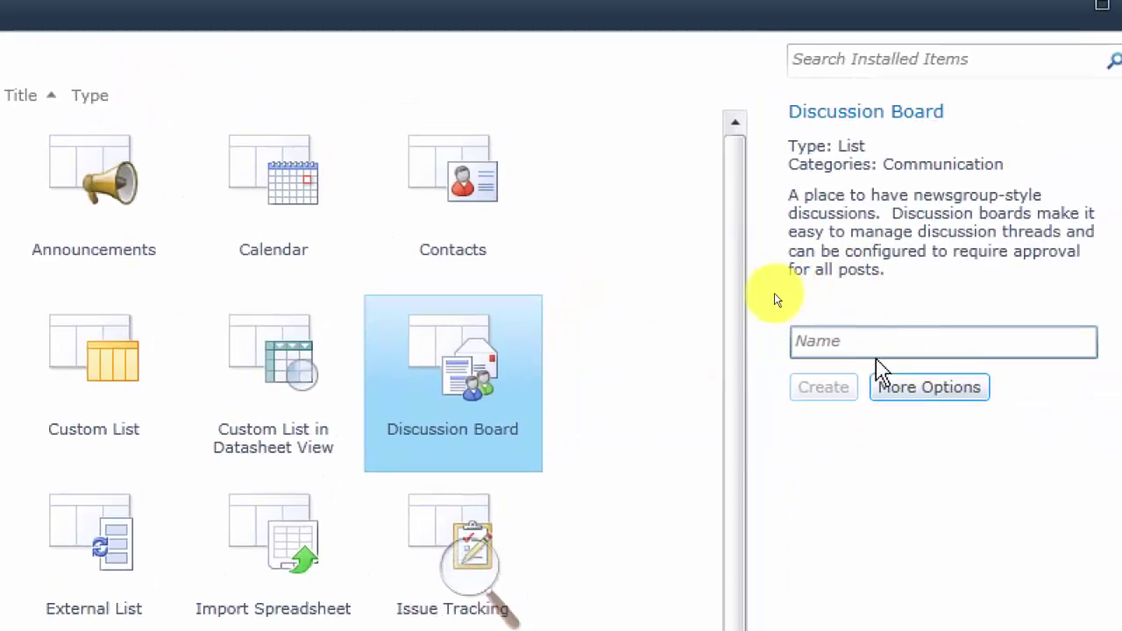
{"action": "left_click", "coordinate": [872, 342]}
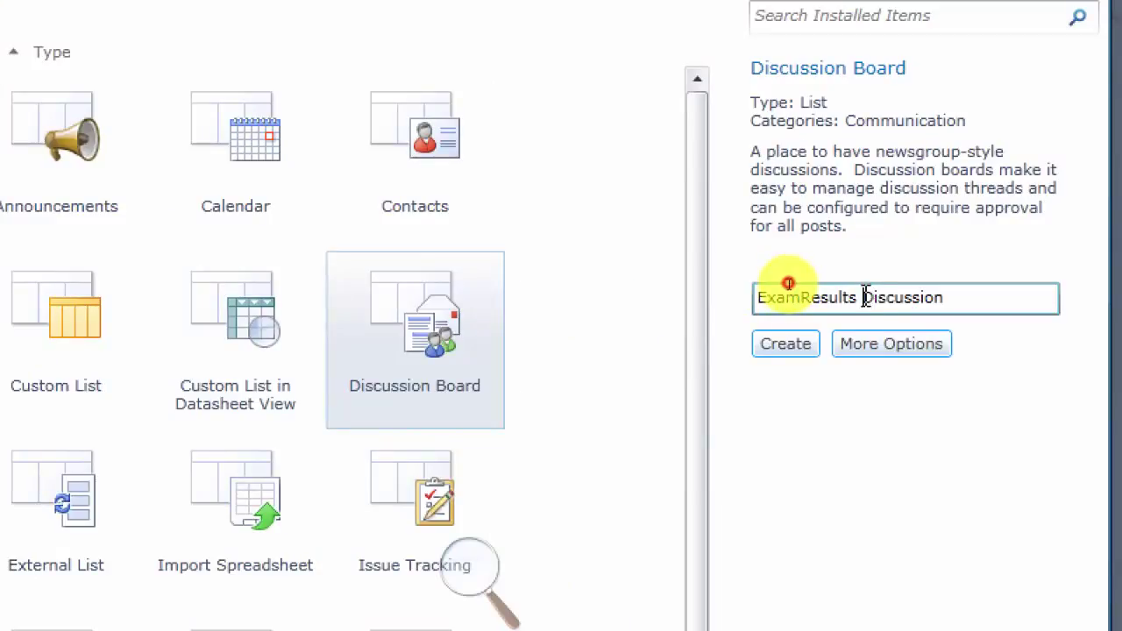
{"action": "key", "text": "BackSpace"}
{"action": "left_click", "coordinate": [879, 351]}
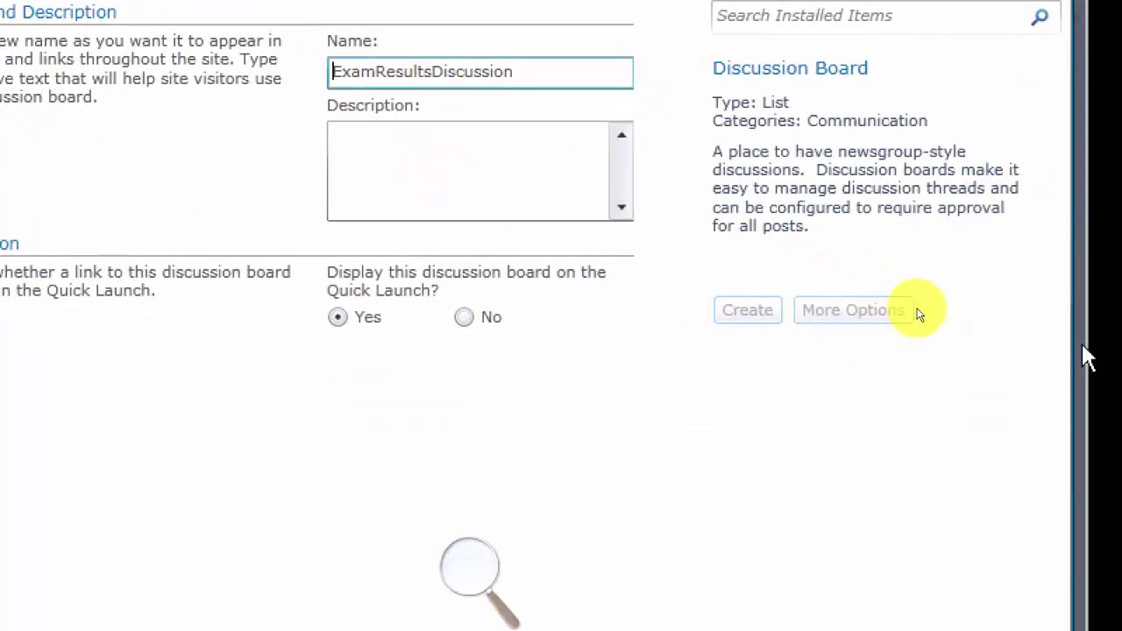
{"action": "left_click", "coordinate": [604, 585]}
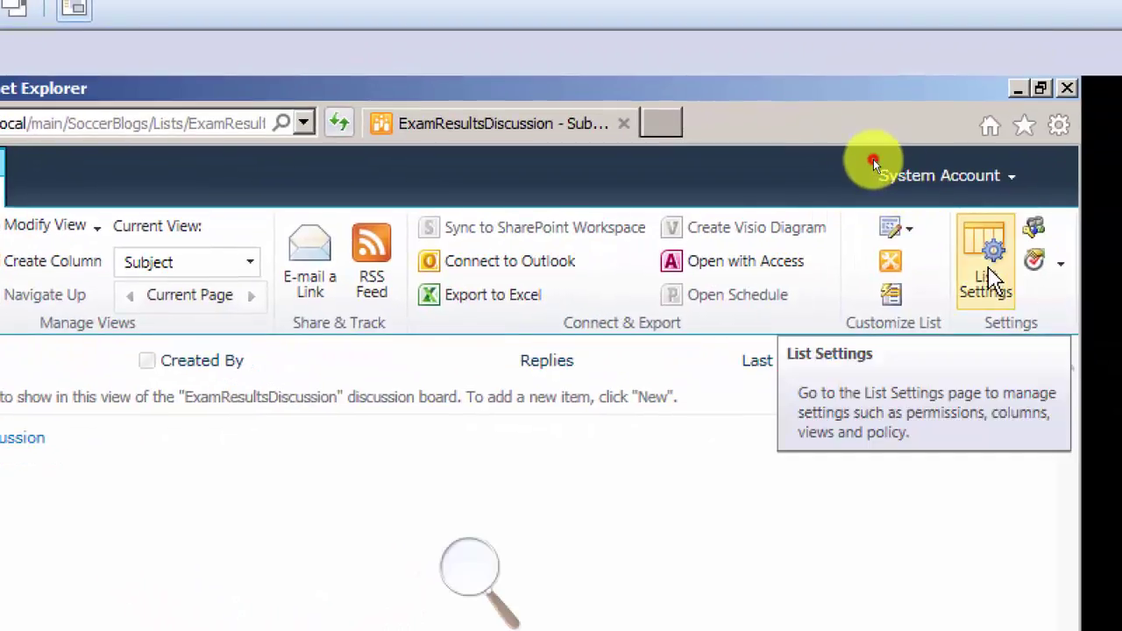
- Rename the board to 'Exam Results Discussion' and reopen it from the Quick Launch
{"action": "left_click", "coordinate": [988, 272]}
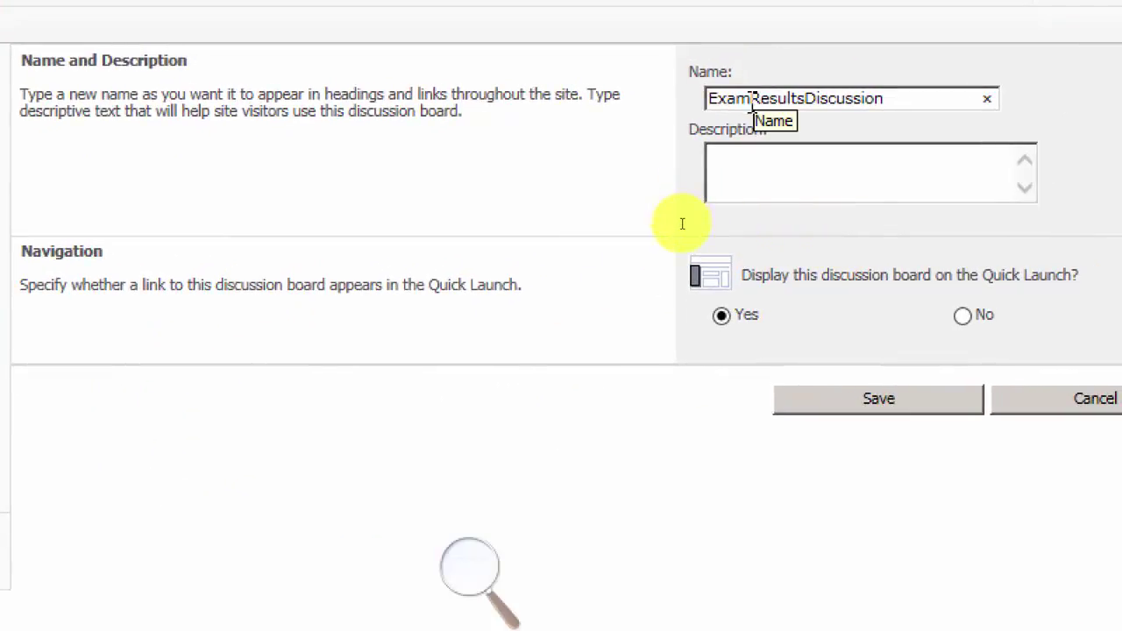
{"action": "left_click", "coordinate": [813, 98]}
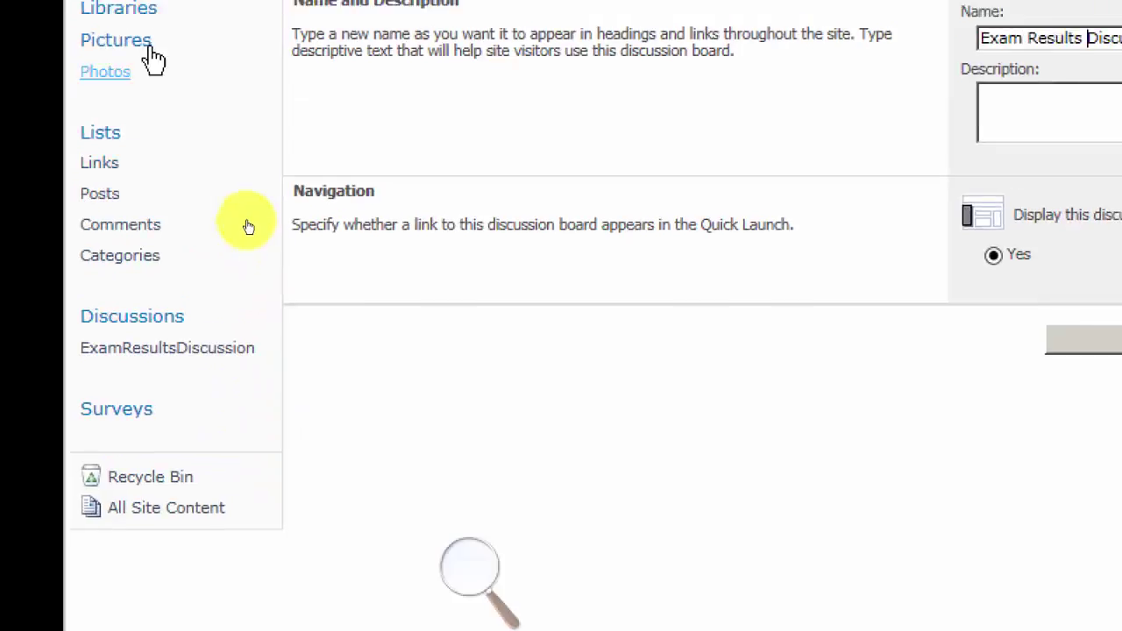
{"action": "left_click", "coordinate": [1096, 352]}
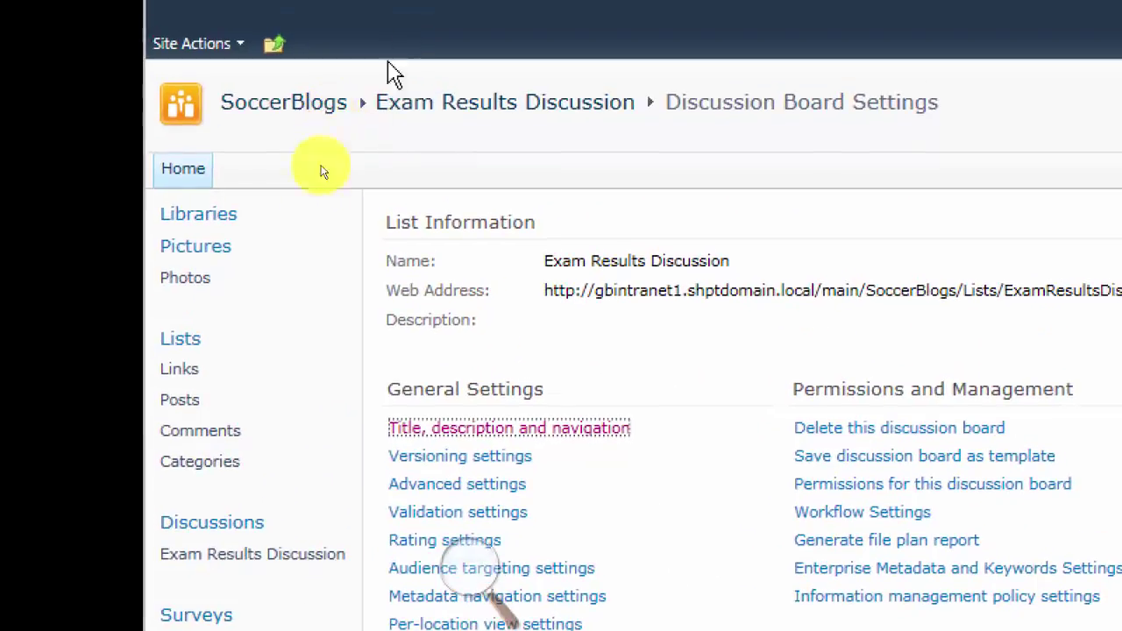
{"action": "left_click", "coordinate": [252, 558]}
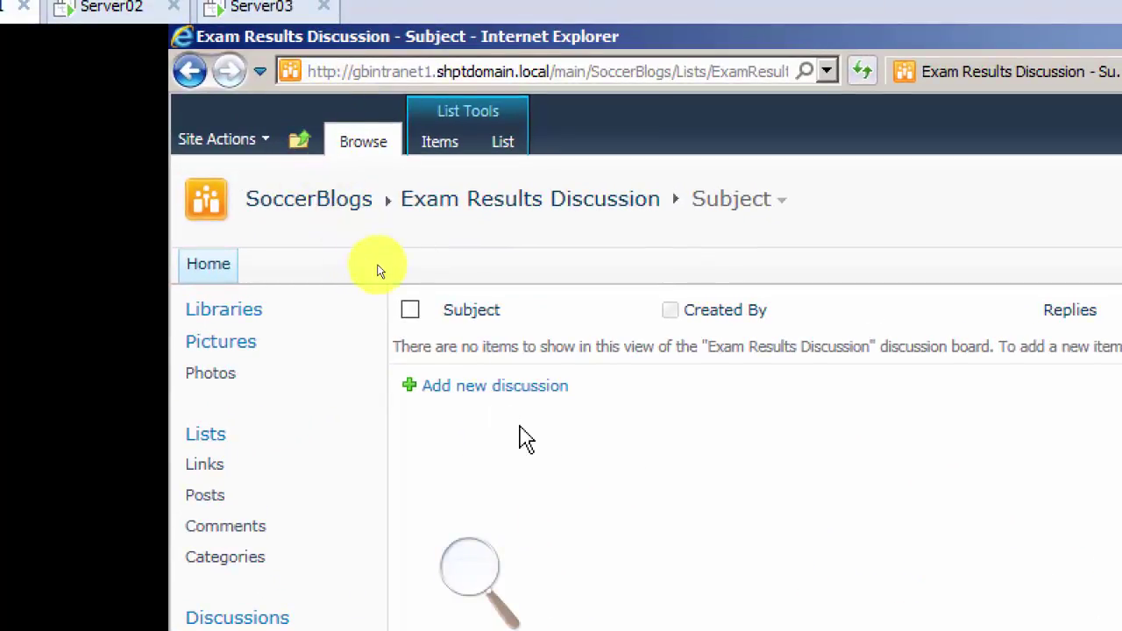
{"action": "left_click", "coordinate": [505, 145]}
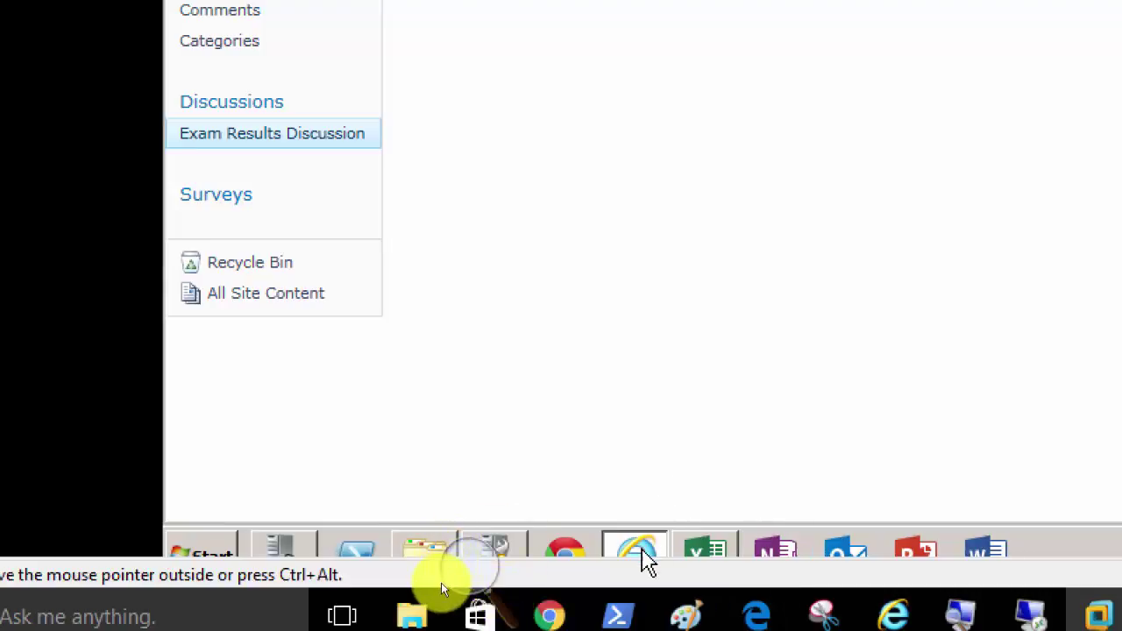
- Bring the Exam Results Discussion browser window forward and dismiss the account menu
{"action": "mouse_move", "coordinate": [647, 561]}
{"action": "left_click", "coordinate": [664, 524]}
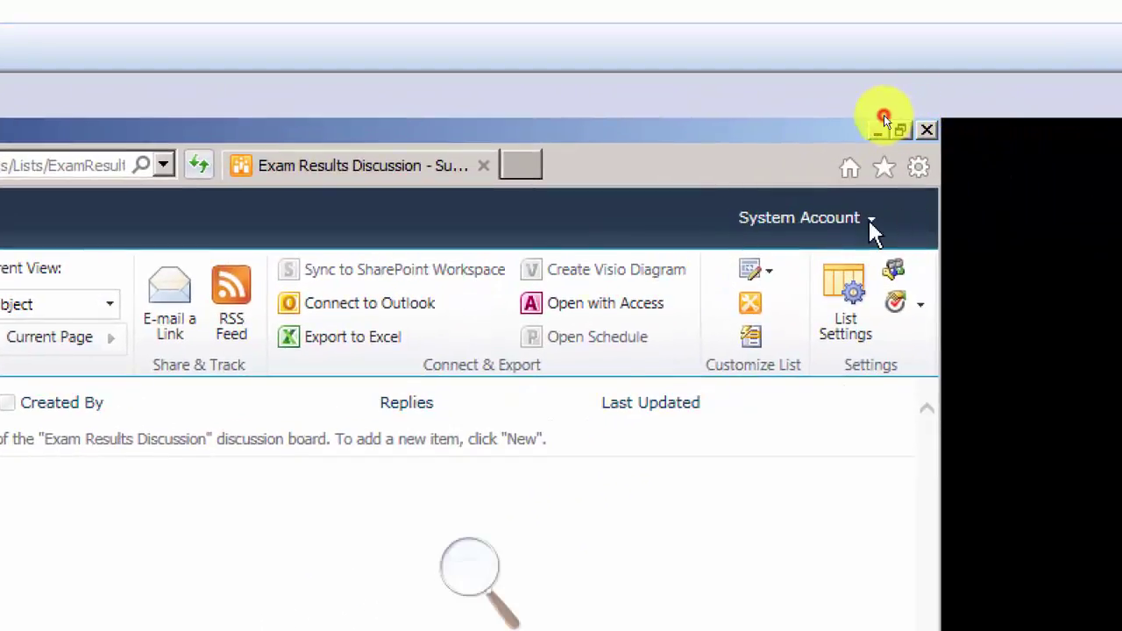
{"action": "left_click", "coordinate": [870, 219]}
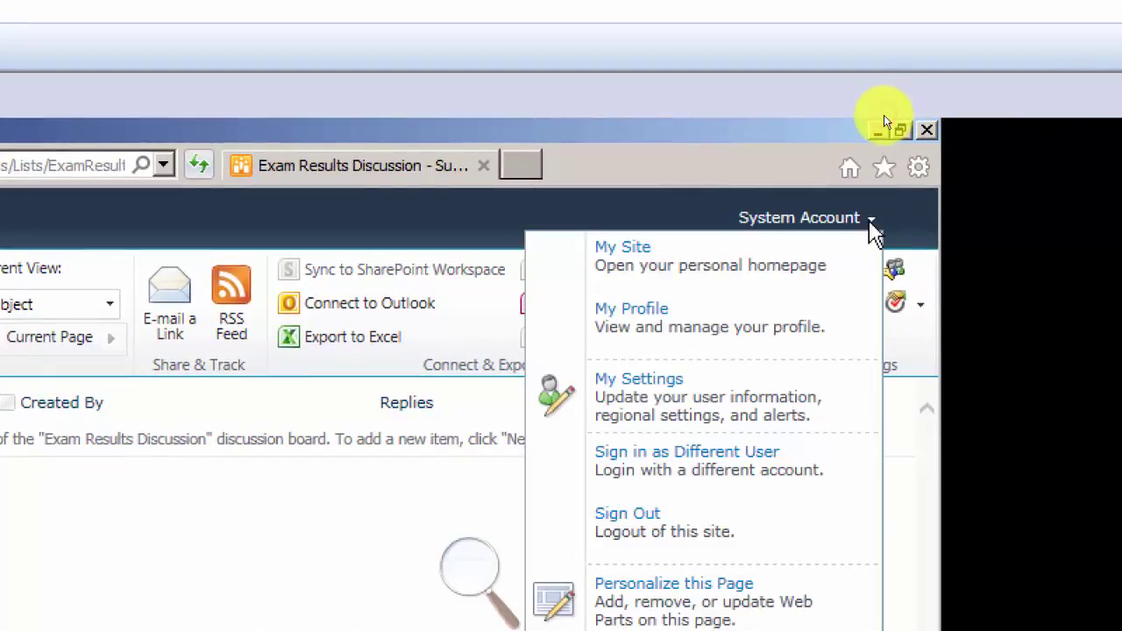
{"action": "left_click", "coordinate": [726, 108]}
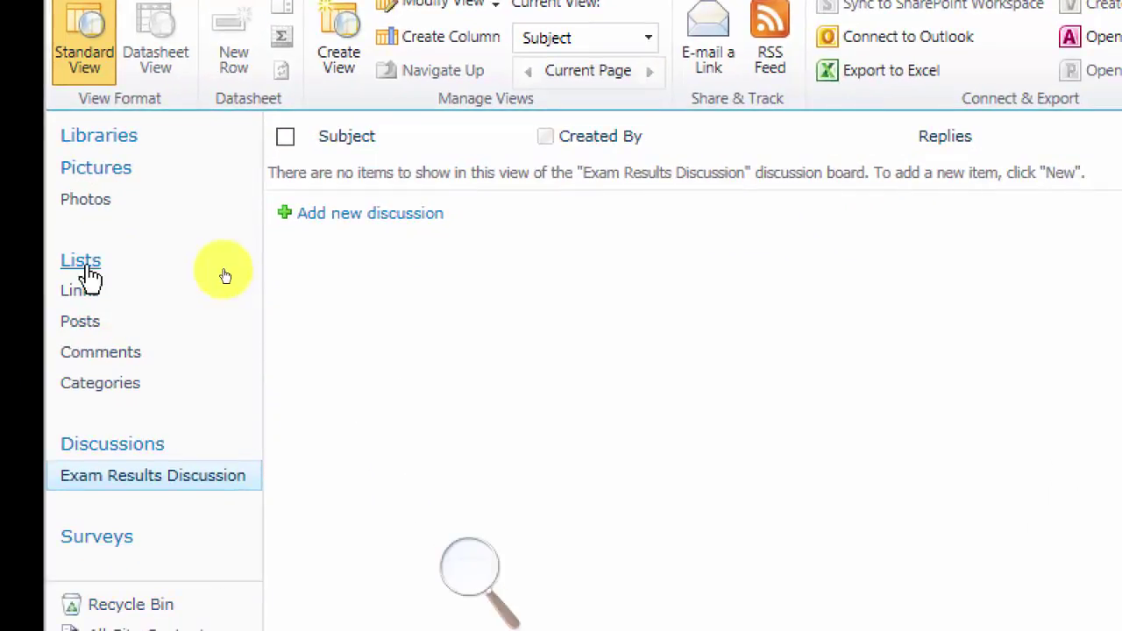
- Go through the site's Lists page to Exam Results Discussion and open its List Settings
{"action": "left_click", "coordinate": [91, 268]}
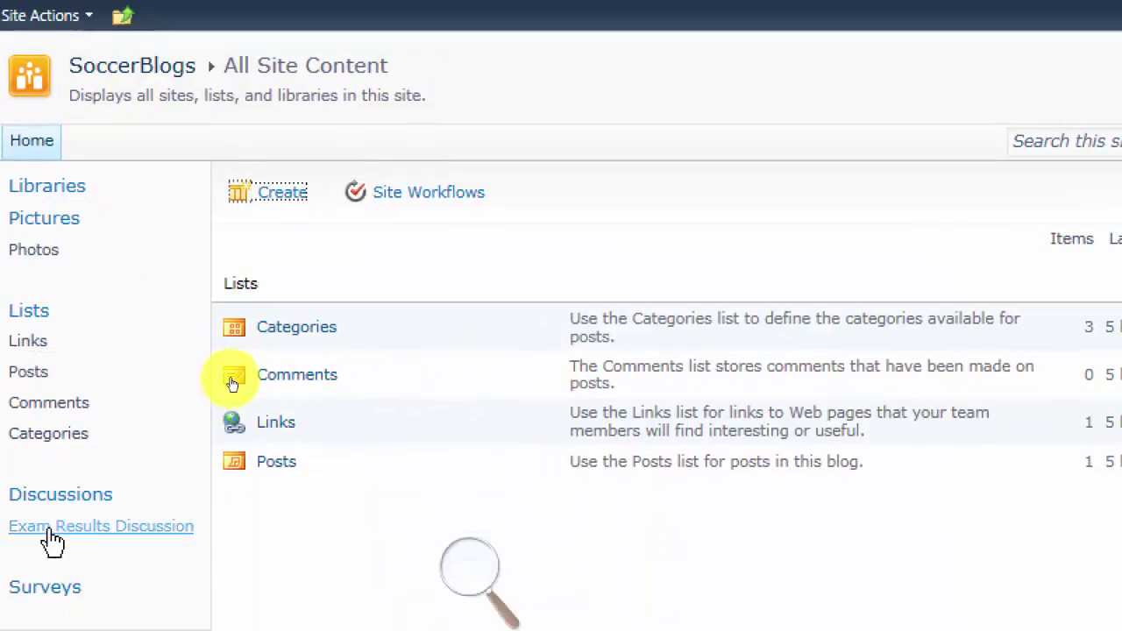
{"action": "left_click", "coordinate": [52, 537]}
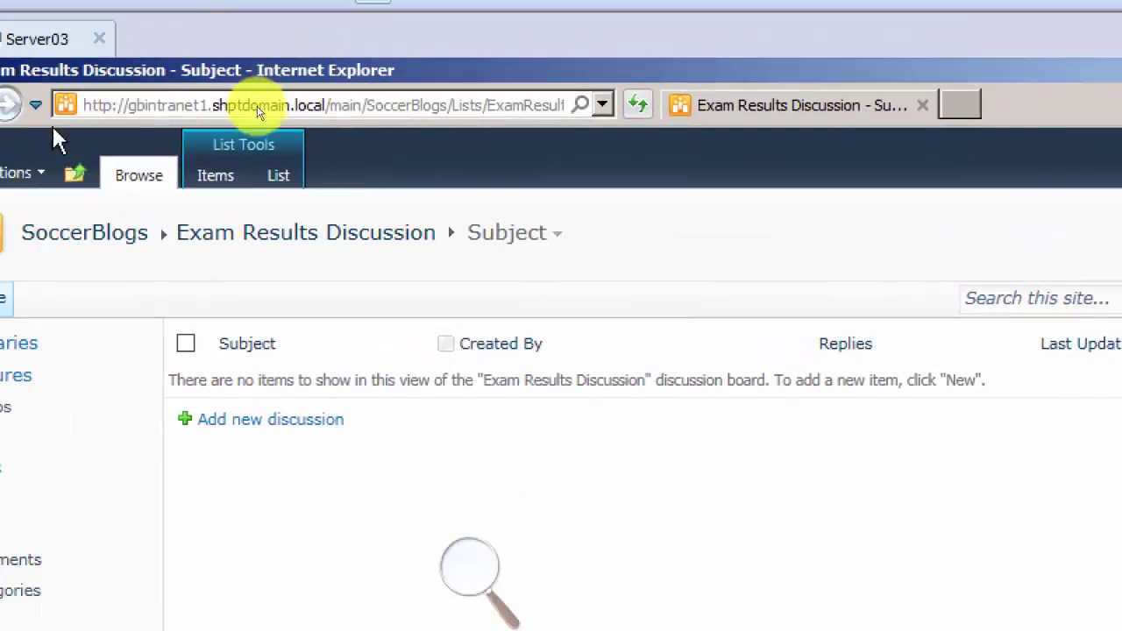
{"action": "left_click", "coordinate": [278, 177]}
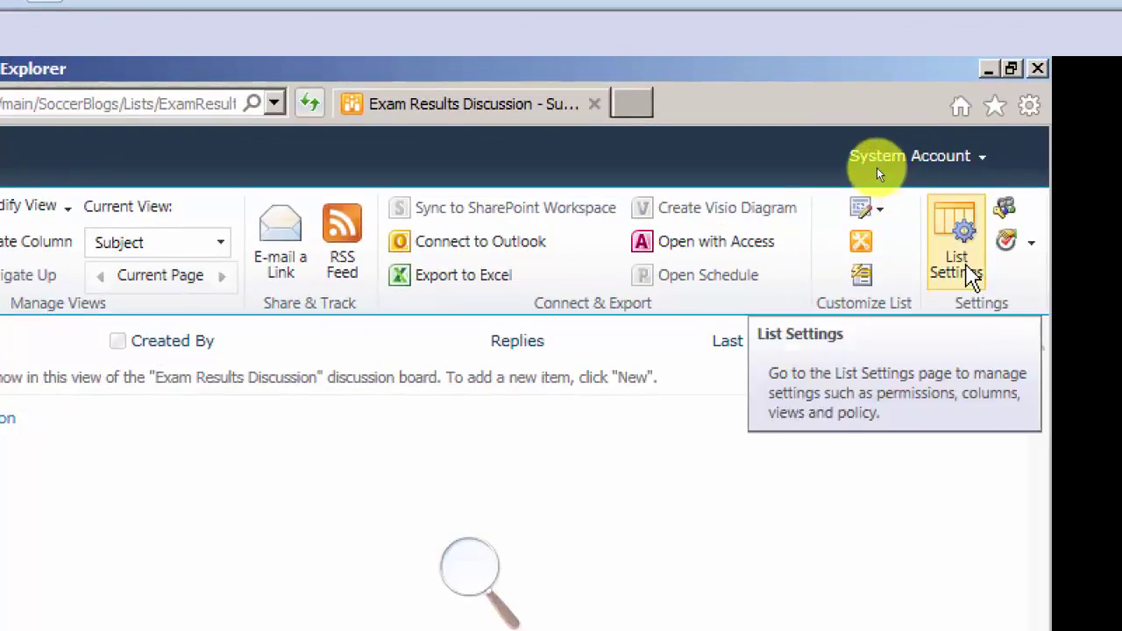
{"action": "left_click", "coordinate": [965, 267]}
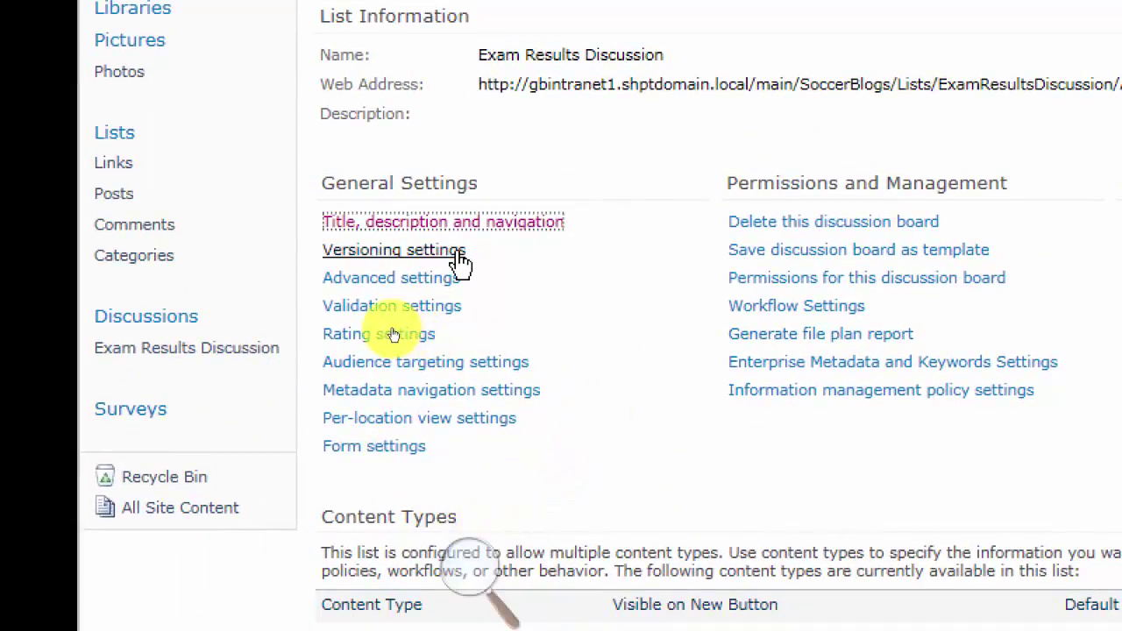
- Open Versioning settings for the Exam Results Discussion board
{"action": "left_click", "coordinate": [411, 262]}
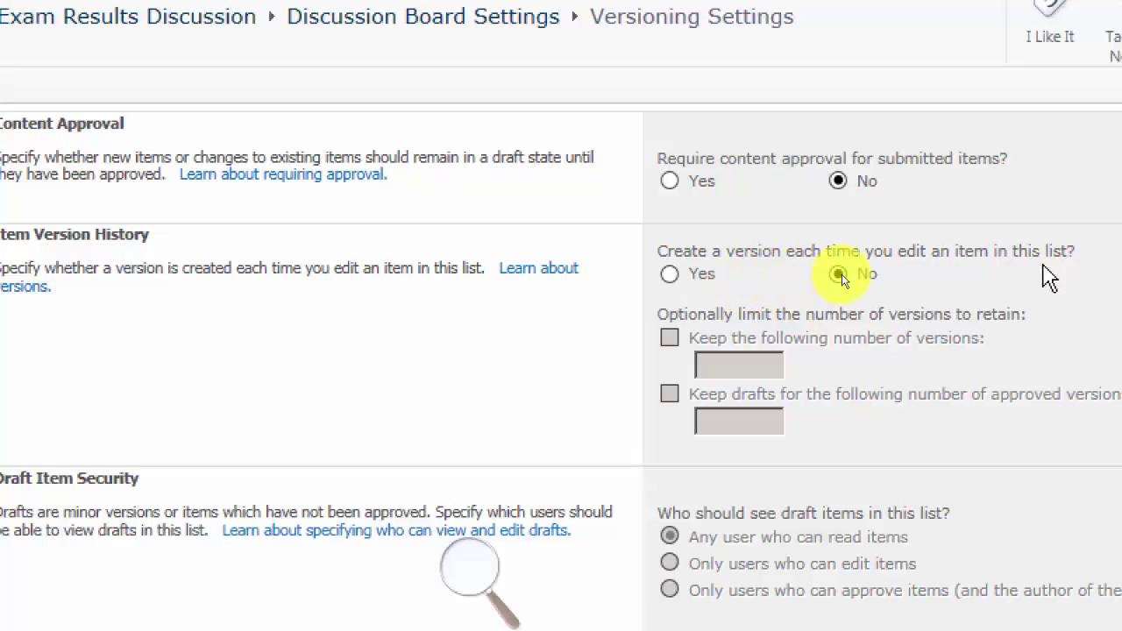
- Create a version on every edit with no limit on versions kept, and save
{"action": "left_click", "coordinate": [670, 275]}
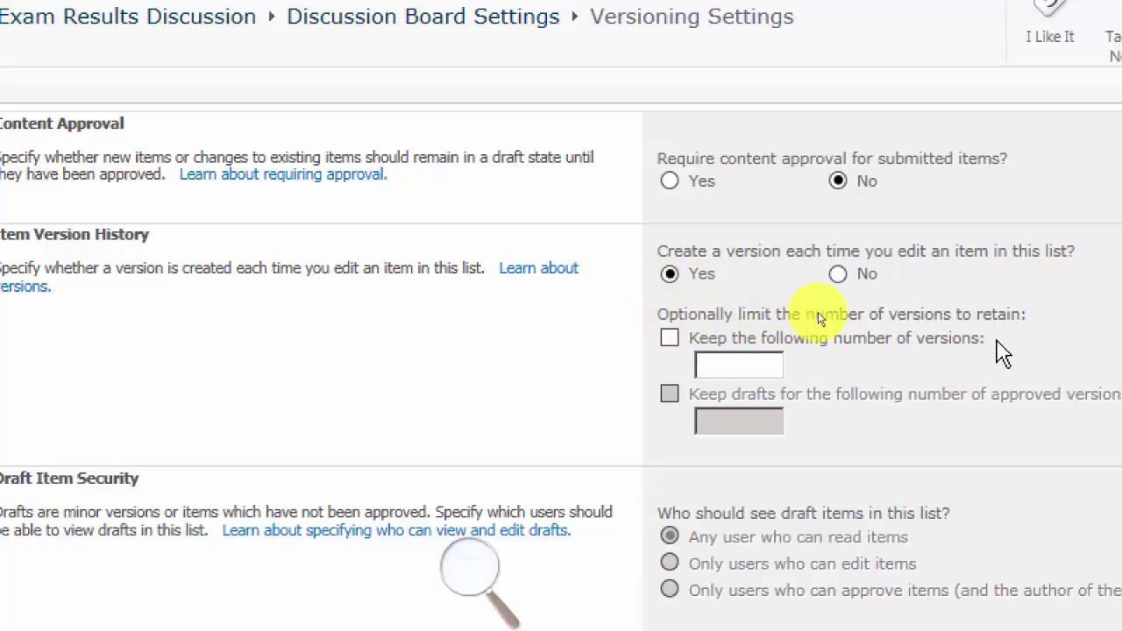
{"action": "left_click", "coordinate": [669, 338]}
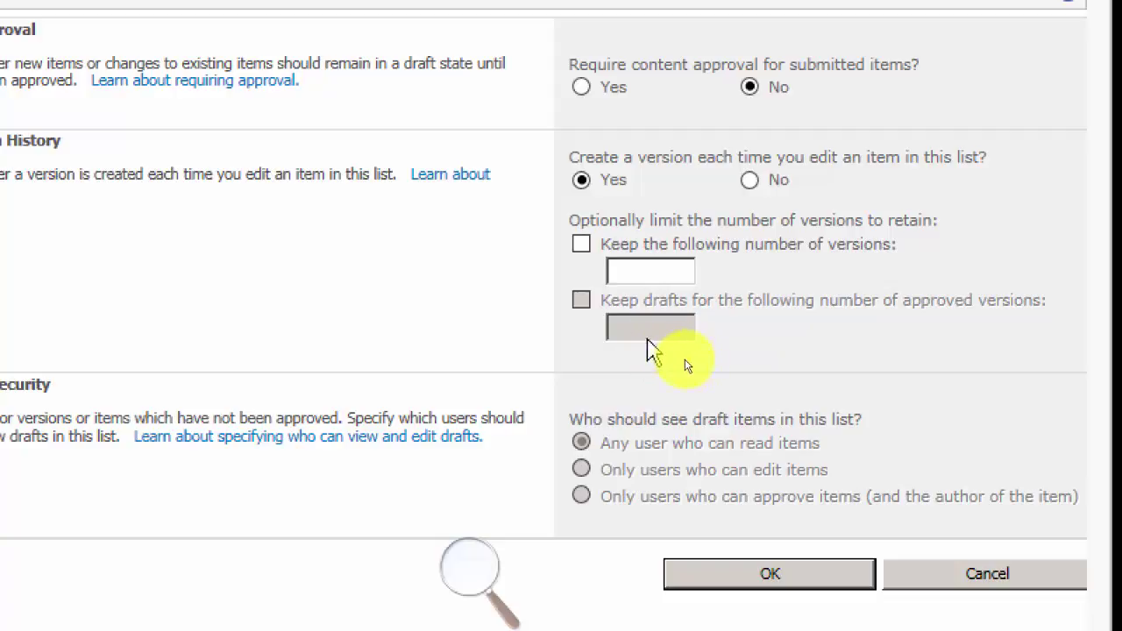
{"action": "left_click", "coordinate": [583, 245]}
{"action": "left_click", "coordinate": [583, 245]}
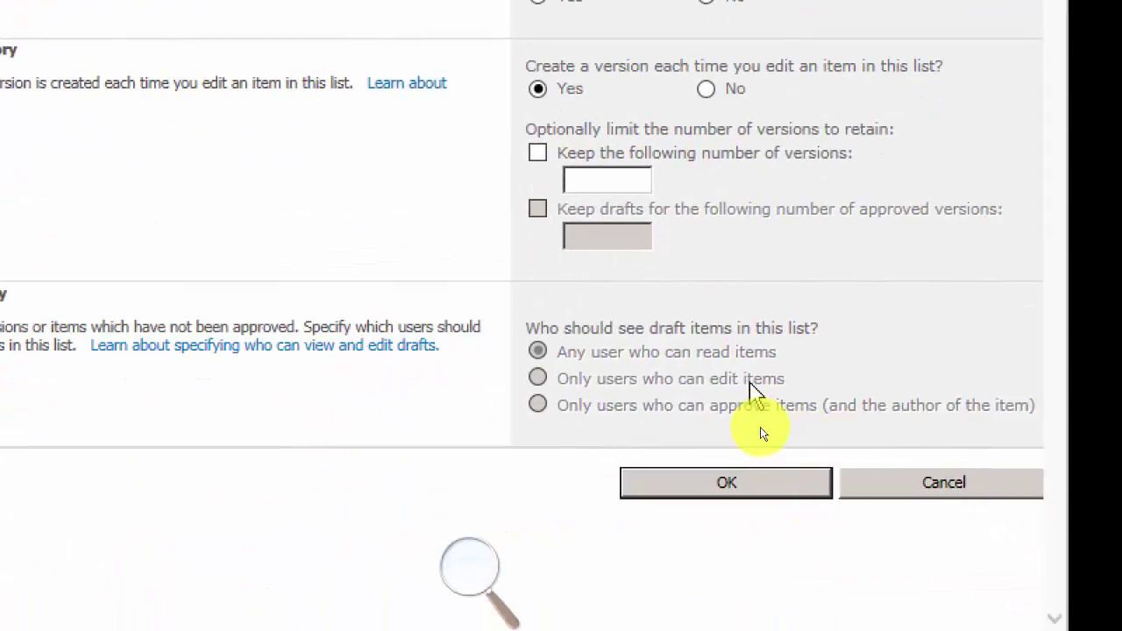
{"action": "left_click", "coordinate": [721, 487]}
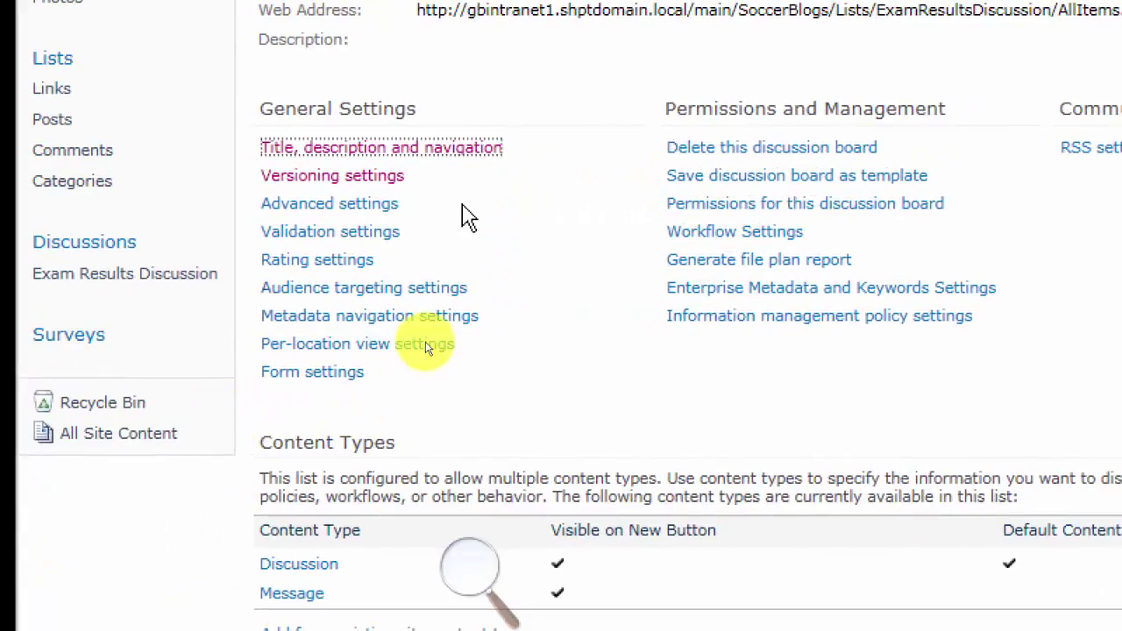
{"action": "left_click", "coordinate": [287, 207]}
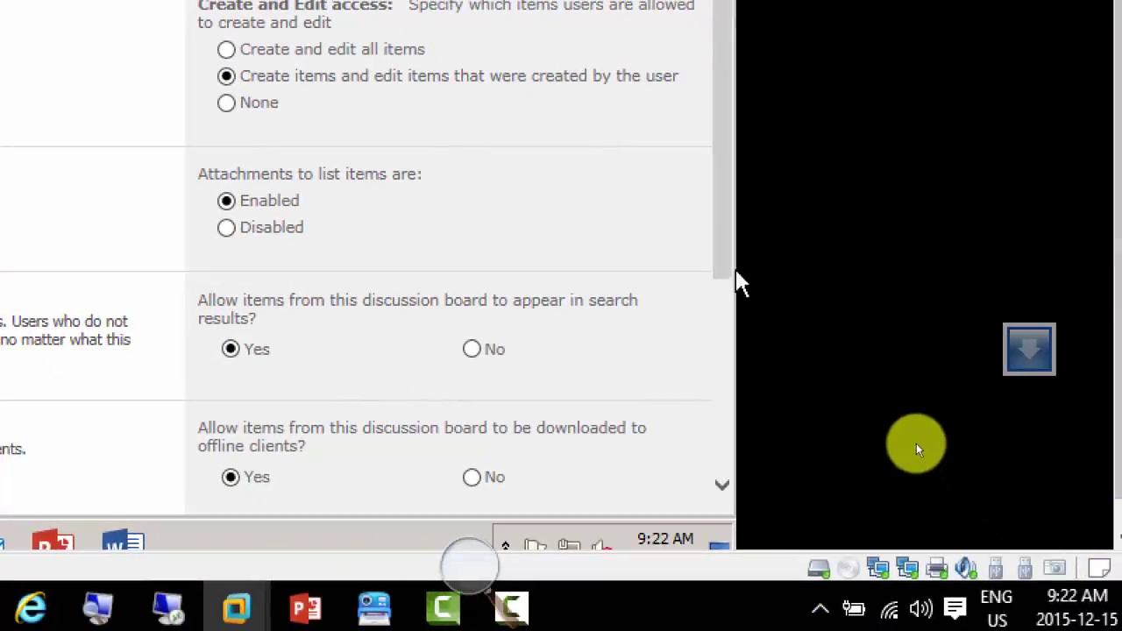
{"action": "left_click_drag", "start_coordinate": [733, 279], "coordinate": [689, 466]}
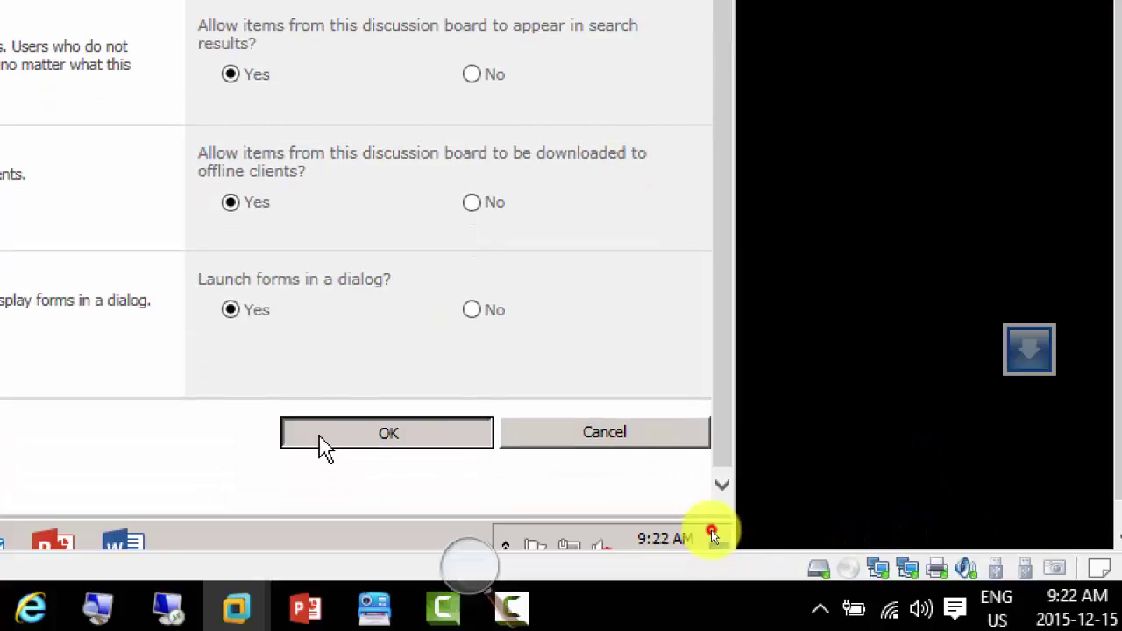
{"action": "left_click", "coordinate": [321, 442]}
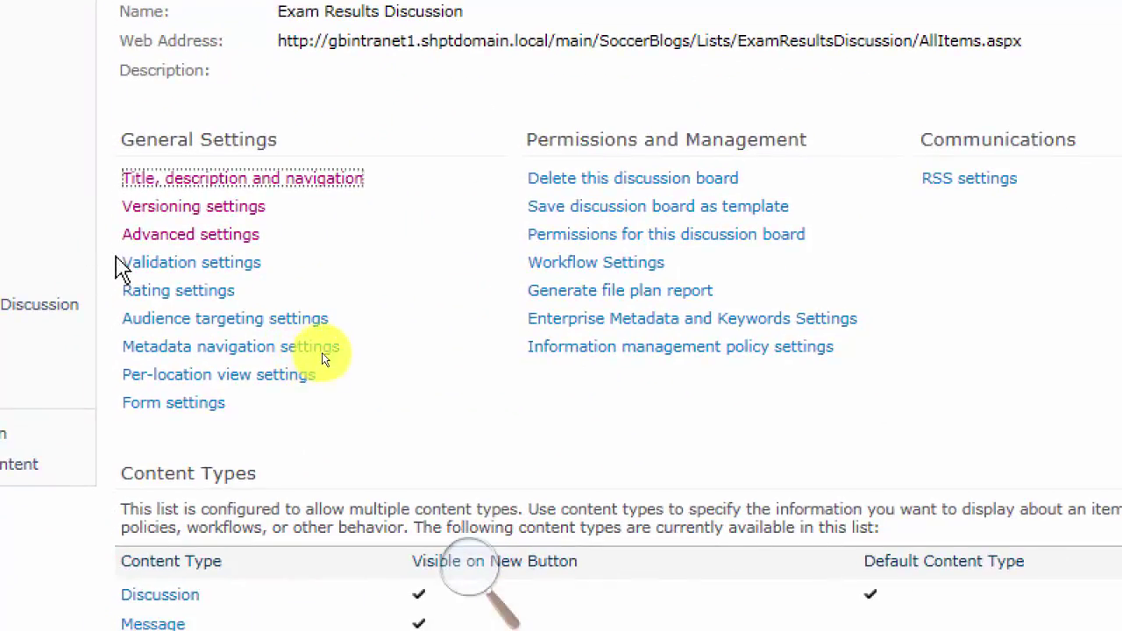
{"action": "left_click", "coordinate": [180, 268]}
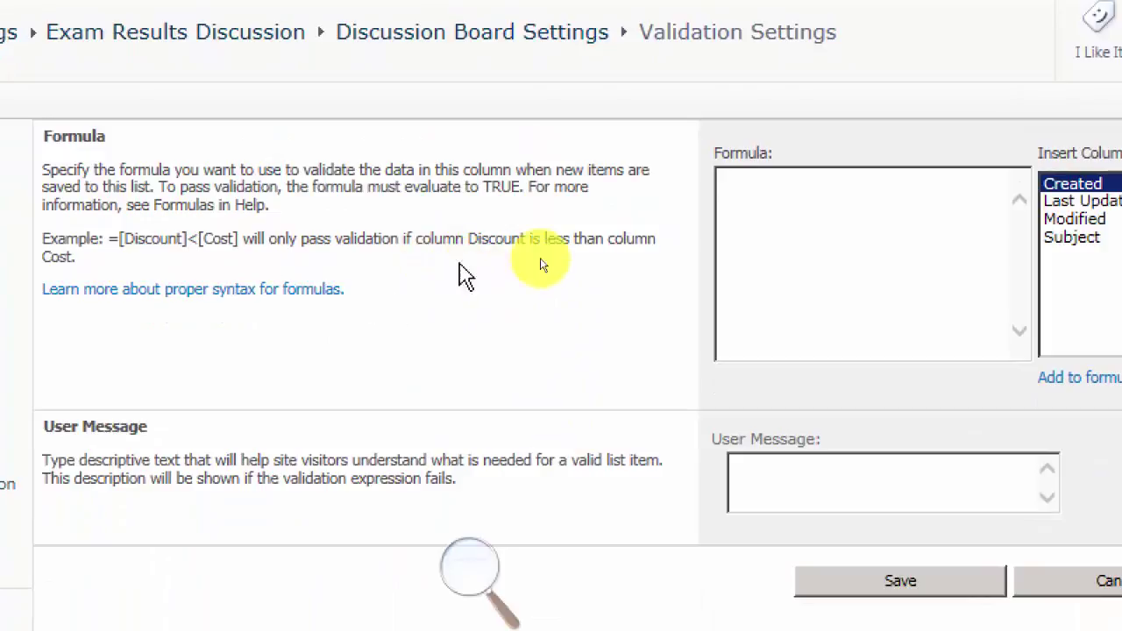
{"action": "left_click", "coordinate": [763, 346]}
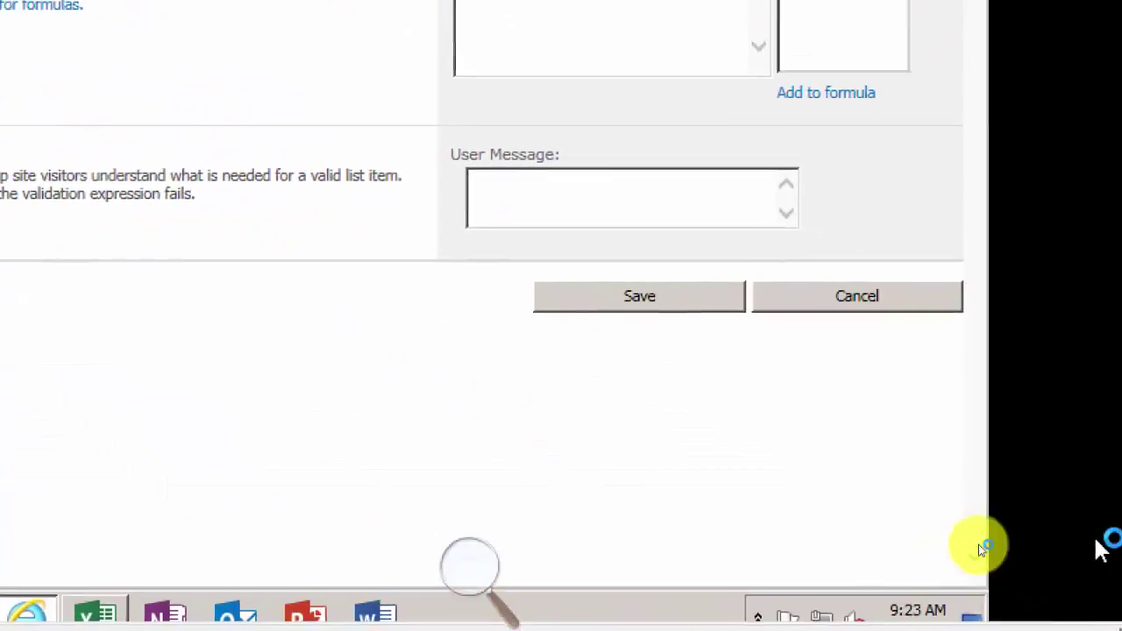
{"action": "left_click", "coordinate": [779, 297]}
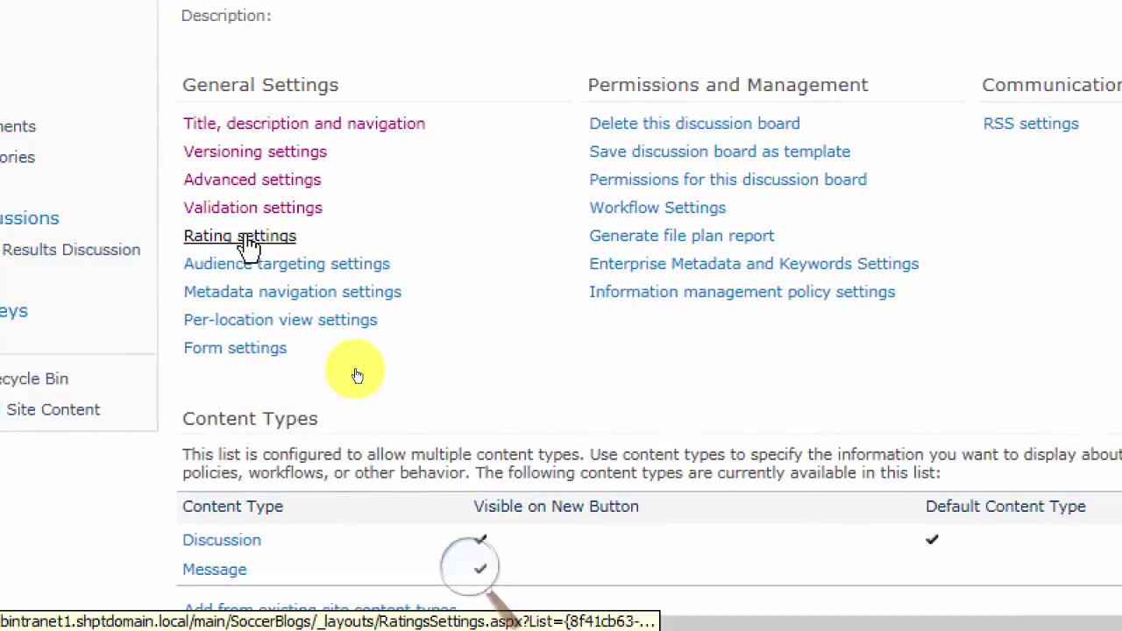
- Set 'Allow items in this list to be rated?' to Yes in Rating settings and save
{"action": "left_click", "coordinate": [249, 238]}
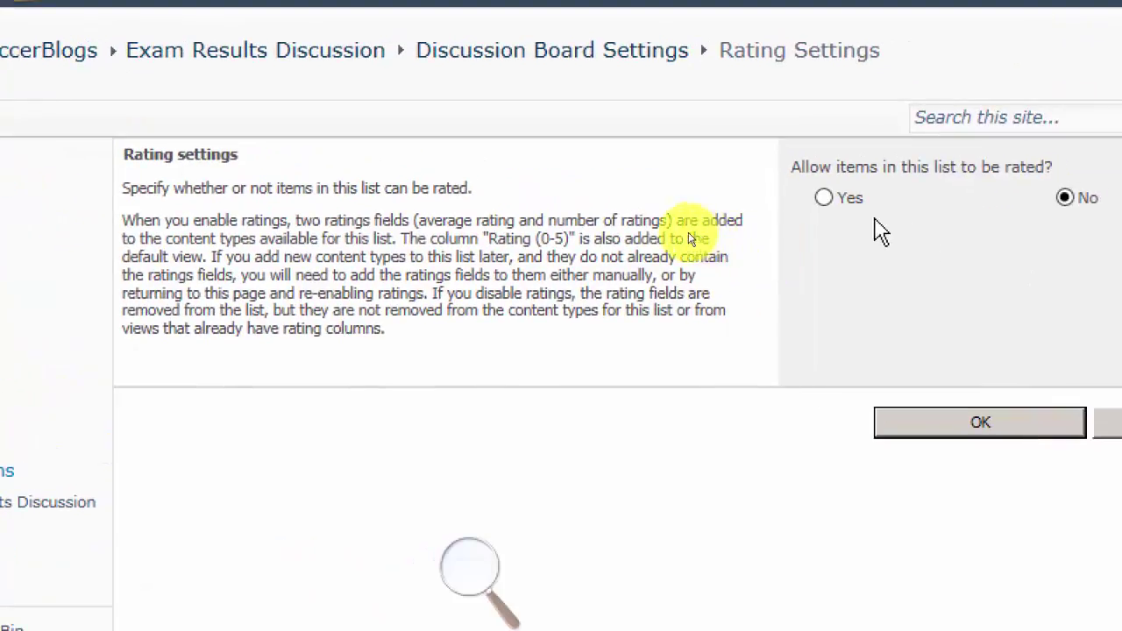
{"action": "left_click", "coordinate": [824, 199]}
{"action": "left_click", "coordinate": [965, 436]}
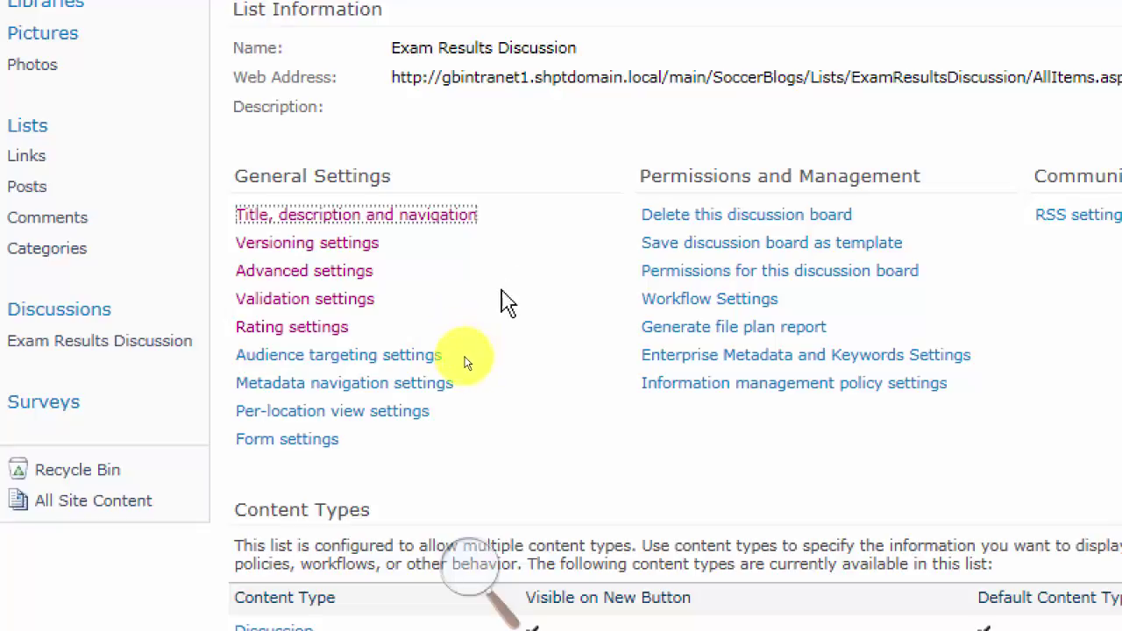
- Open Audience targeting settings from the board's List Settings page
{"action": "left_click", "coordinate": [360, 361]}
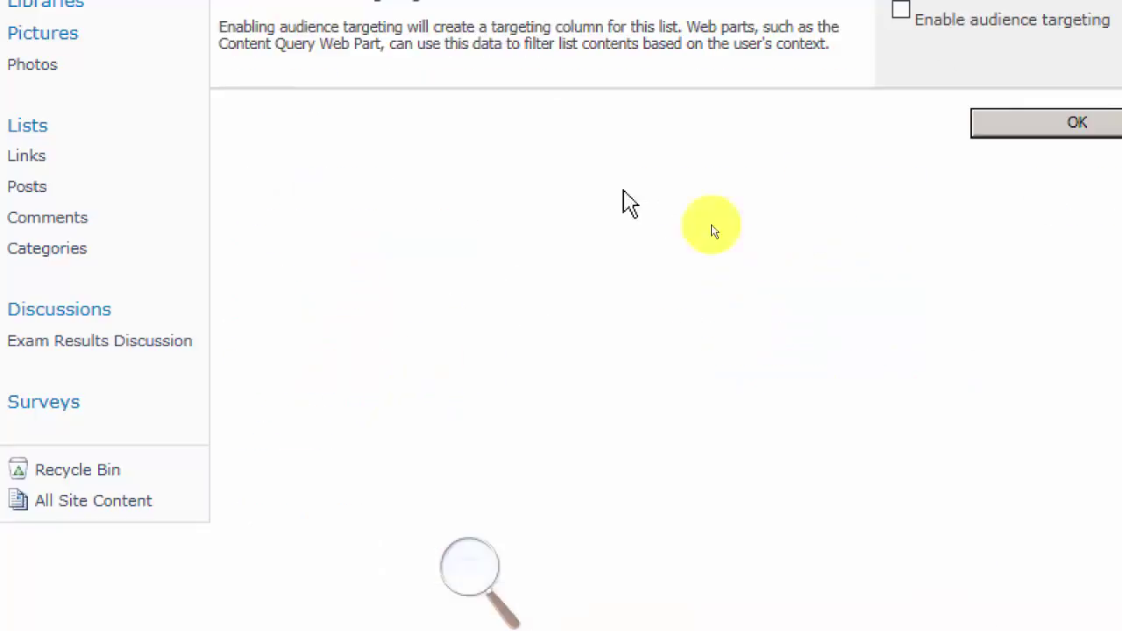
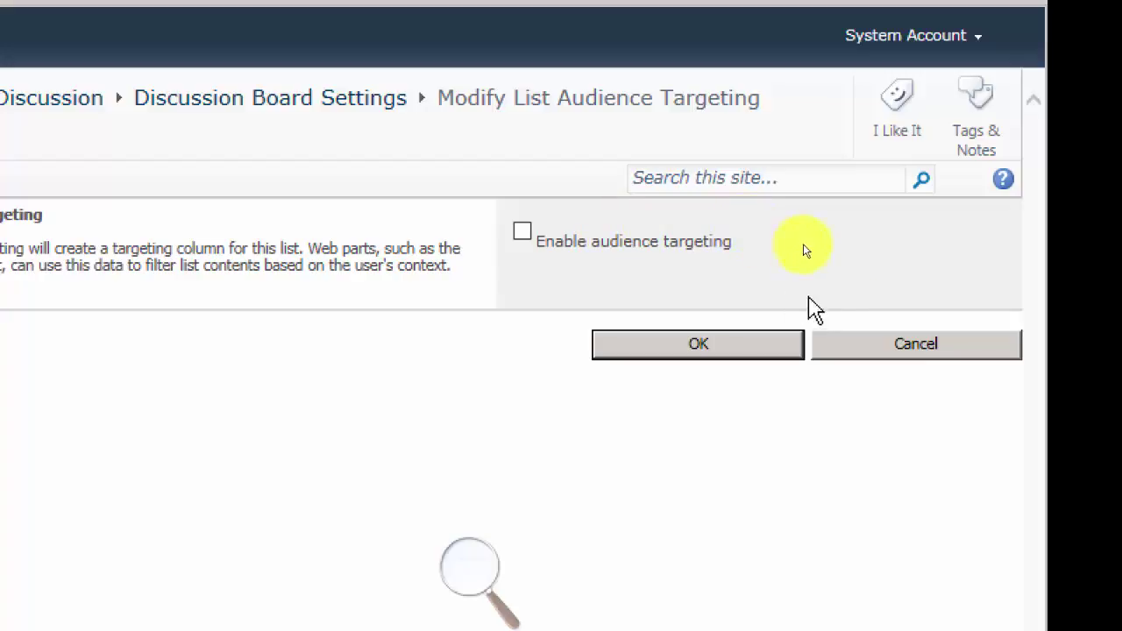
- Cancel audience targeting unchanged and scroll to the board's Content Types section
{"action": "left_click", "coordinate": [886, 344]}
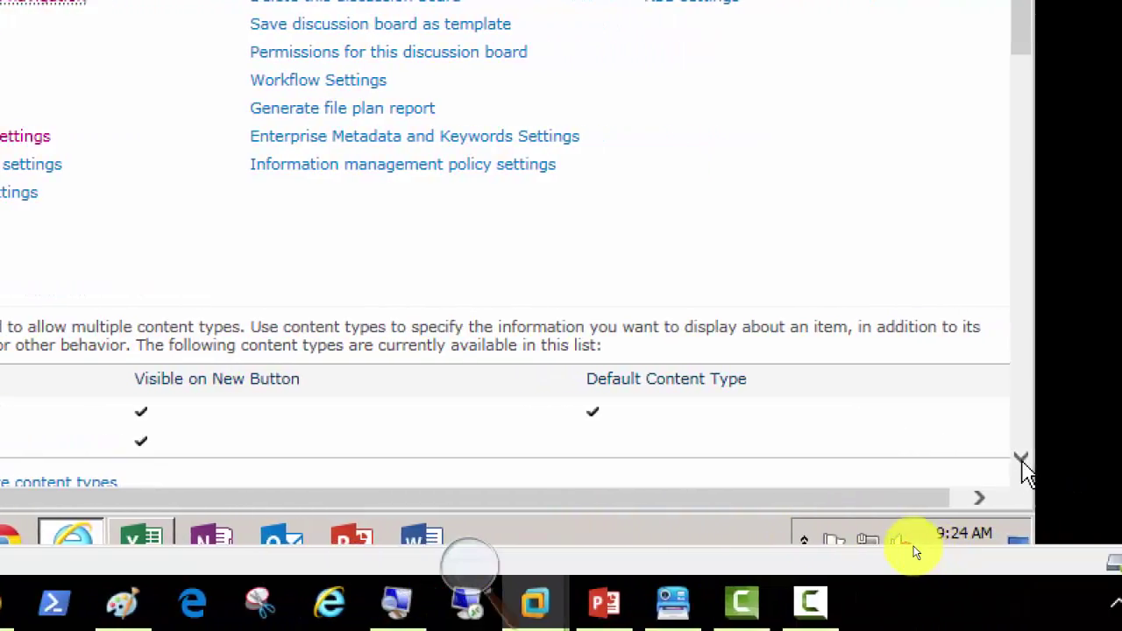
{"action": "scroll", "coordinate": [1120, 456], "scroll_direction": "down", "scroll_amount": 5}
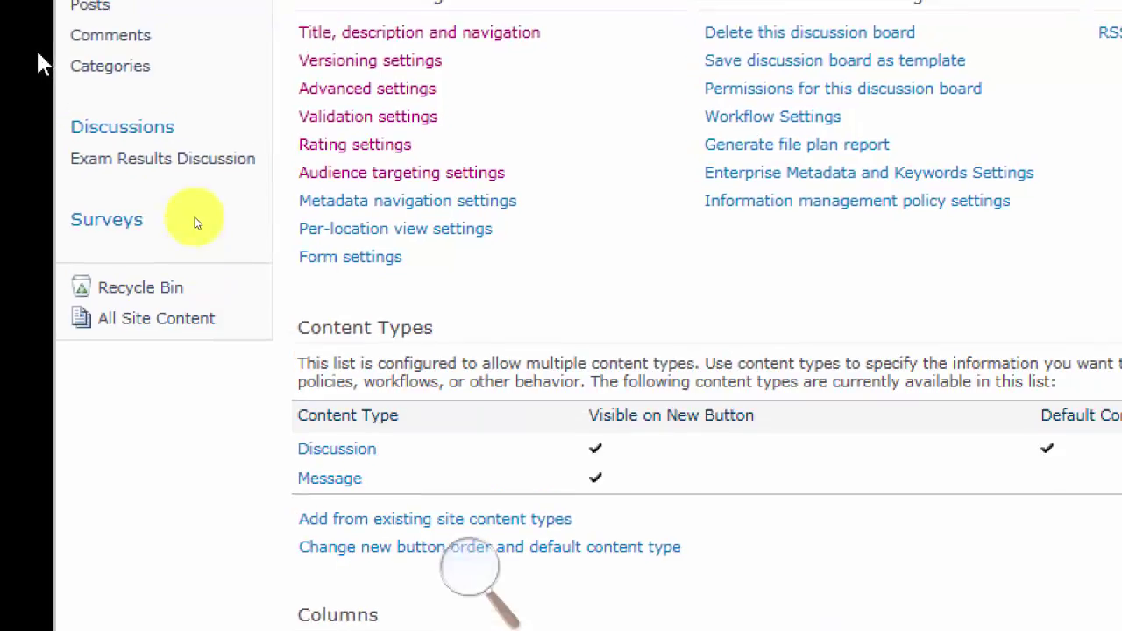
- Add the Comment and Announcement site content types to the Exam Results Discussion board
{"action": "left_click", "coordinate": [380, 452]}
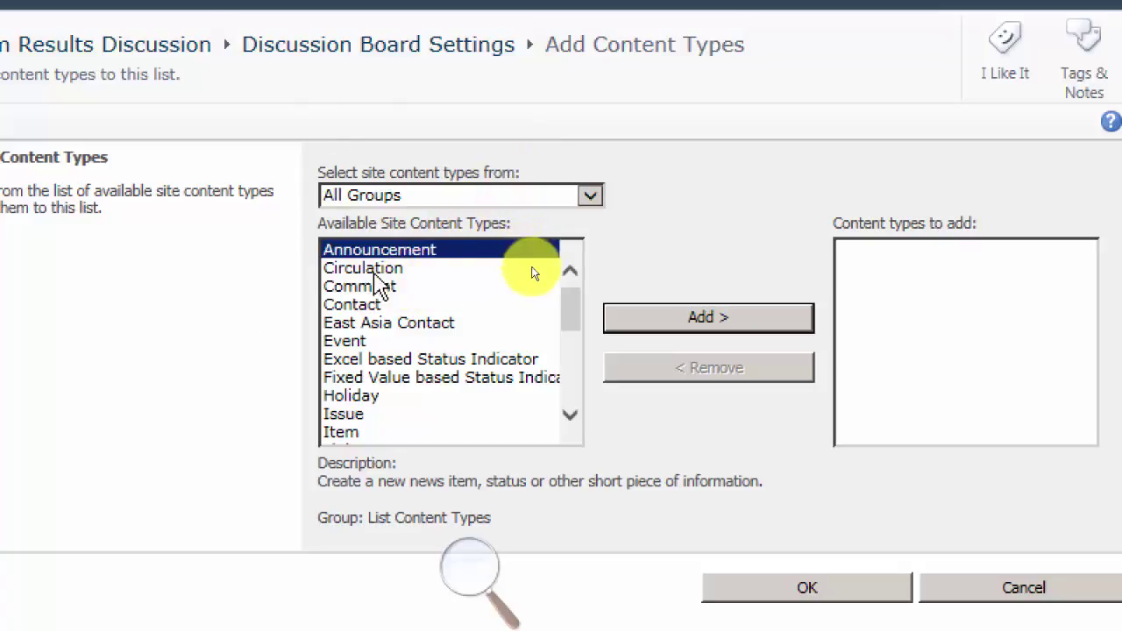
{"action": "left_click", "coordinate": [469, 289]}
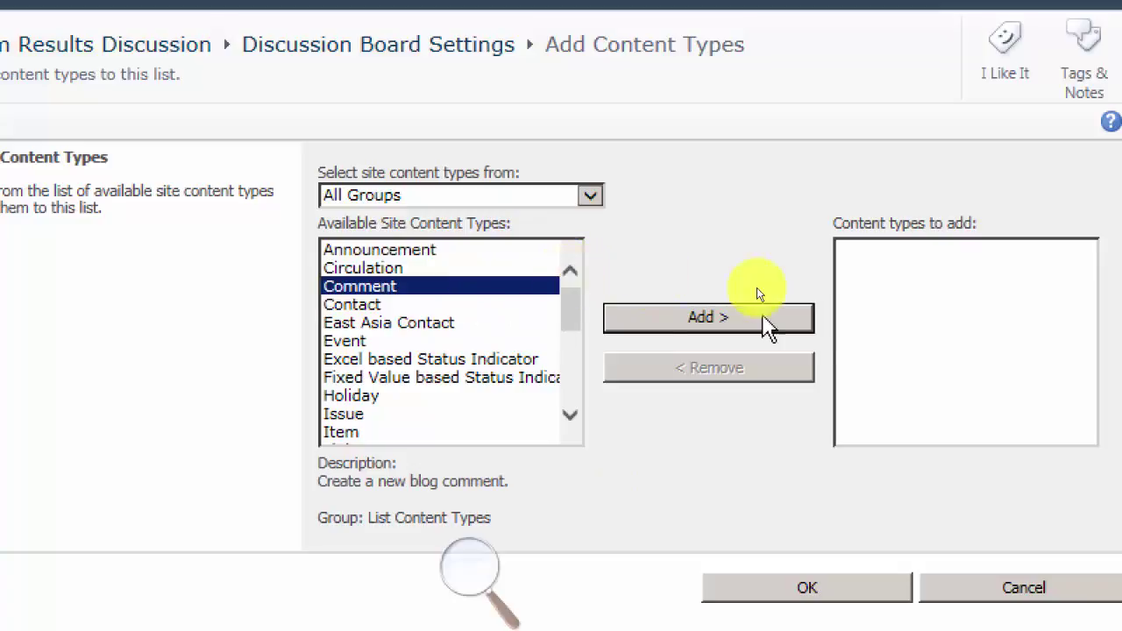
{"action": "left_click", "coordinate": [682, 321]}
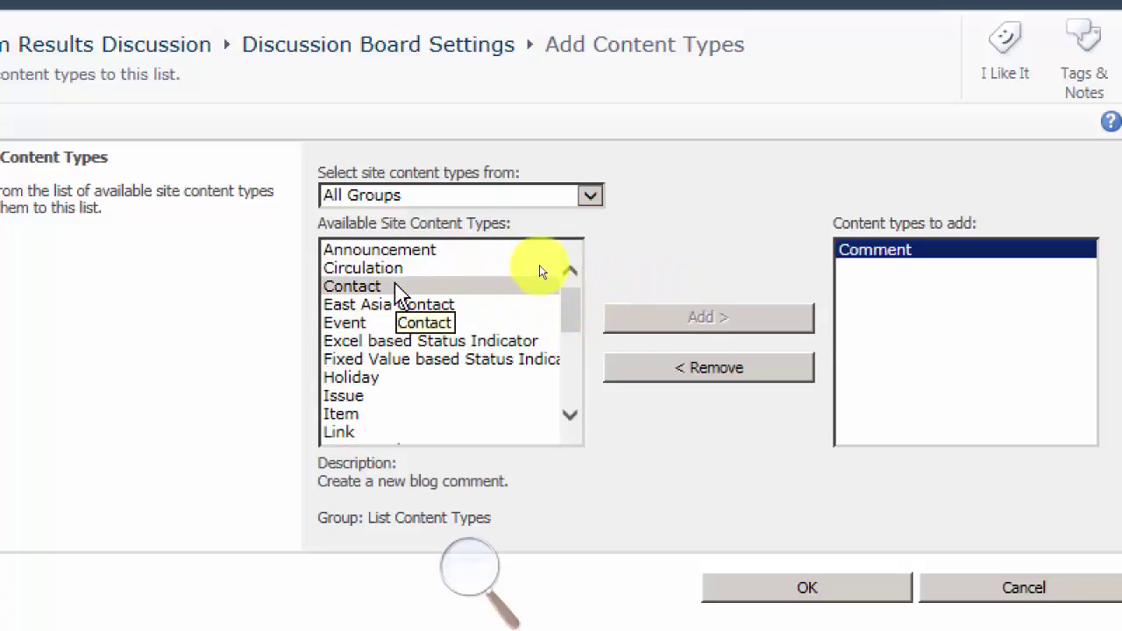
{"action": "left_click", "coordinate": [429, 252]}
{"action": "left_click", "coordinate": [712, 324]}
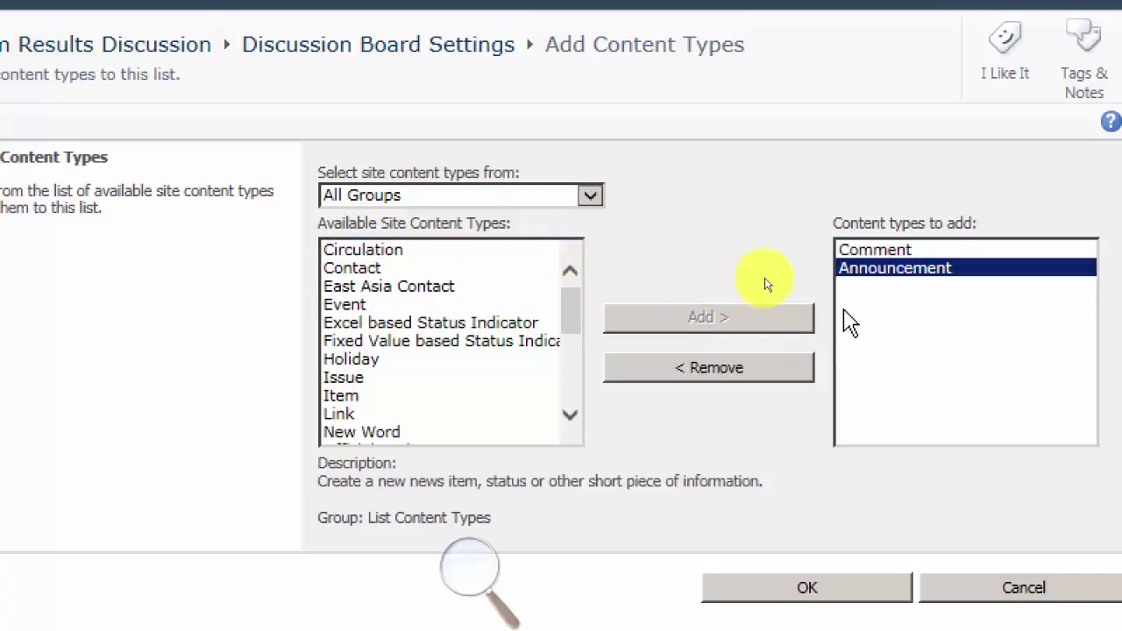
{"action": "left_click", "coordinate": [570, 417]}
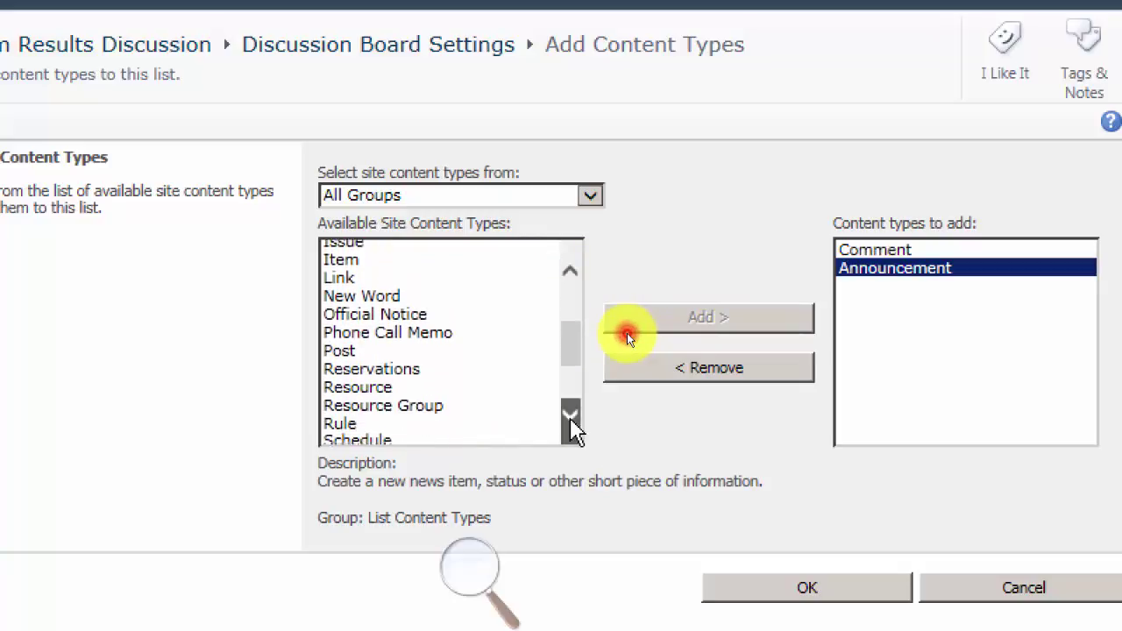
{"action": "left_click_drag", "start_coordinate": [572, 429], "coordinate": [572, 428]}
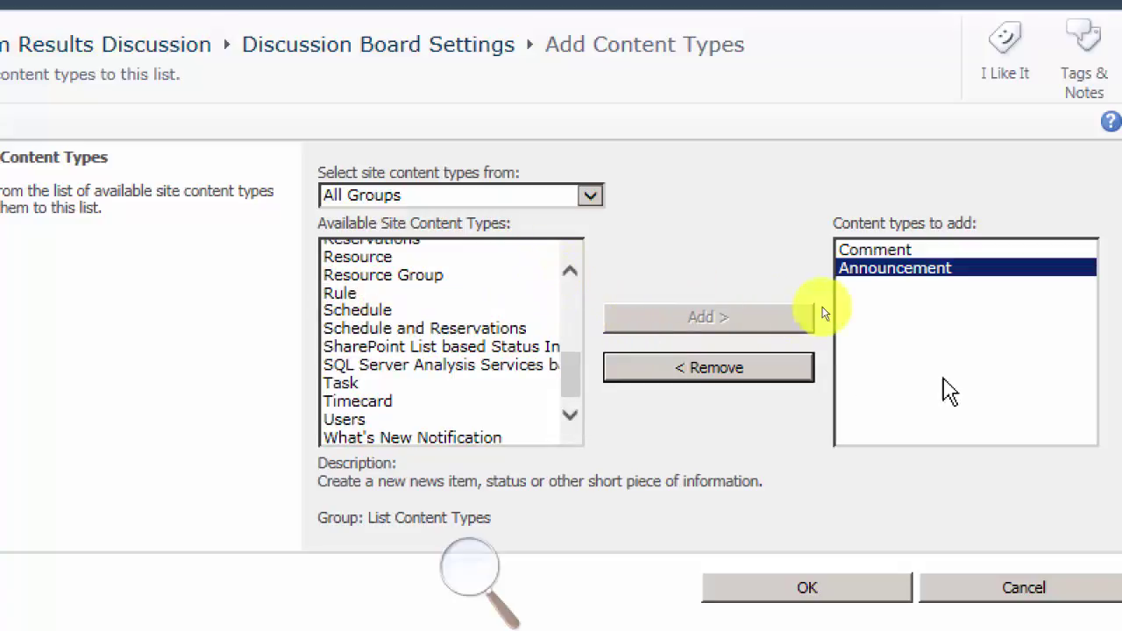
{"action": "left_click", "coordinate": [798, 581]}
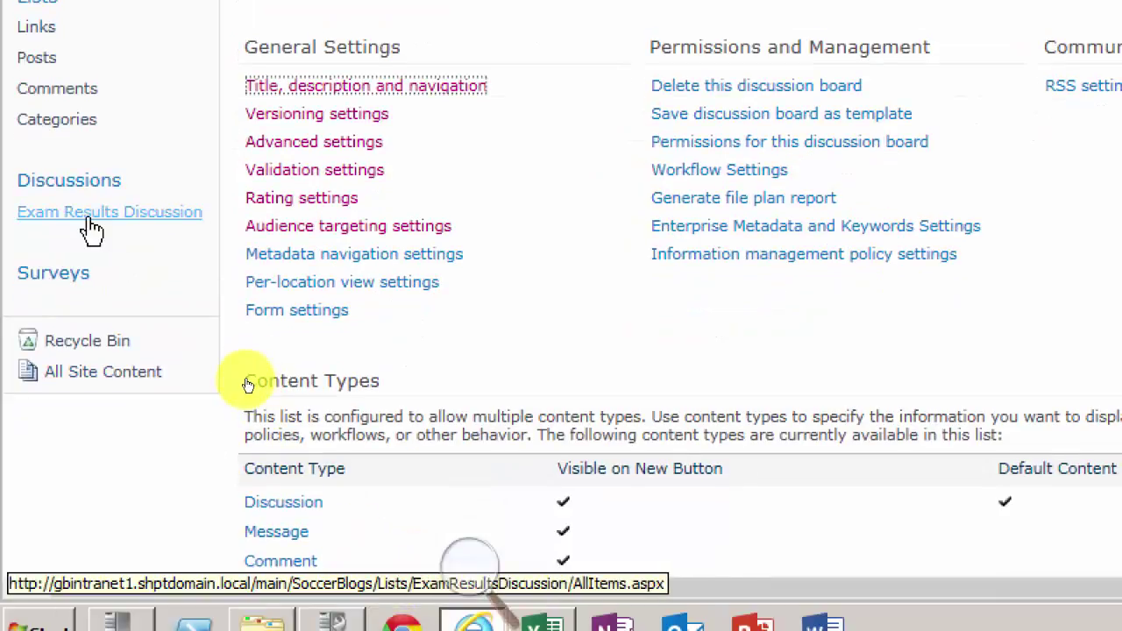
- Open the empty Exam Results Discussion board, abandoning a new-discussion form along the way
{"action": "left_click", "coordinate": [88, 219]}
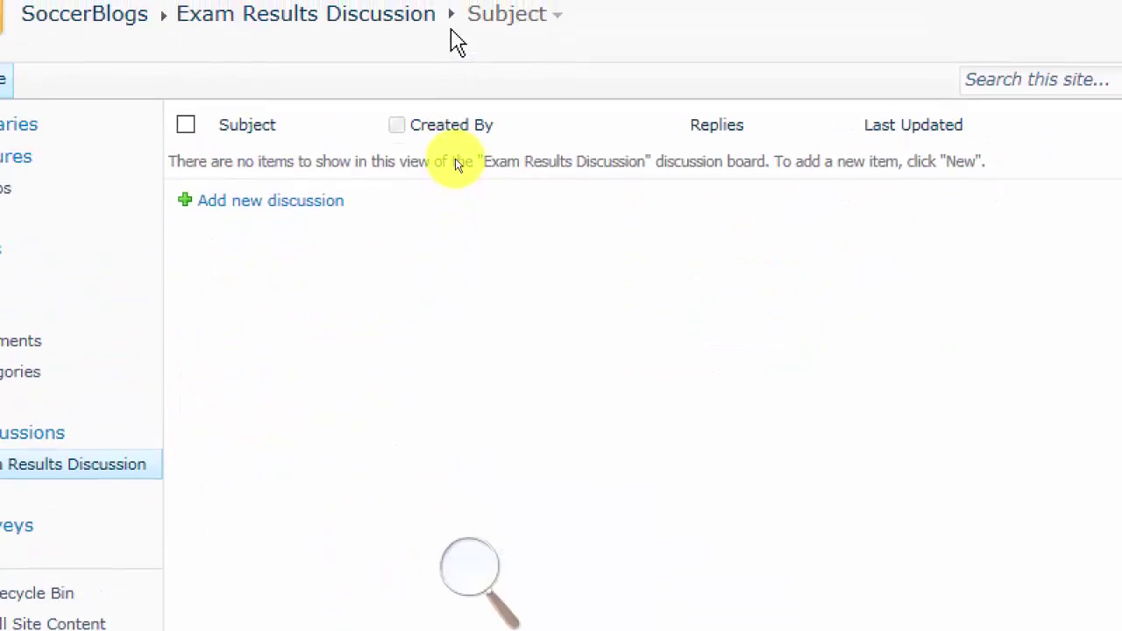
{"action": "left_click", "coordinate": [301, 203]}
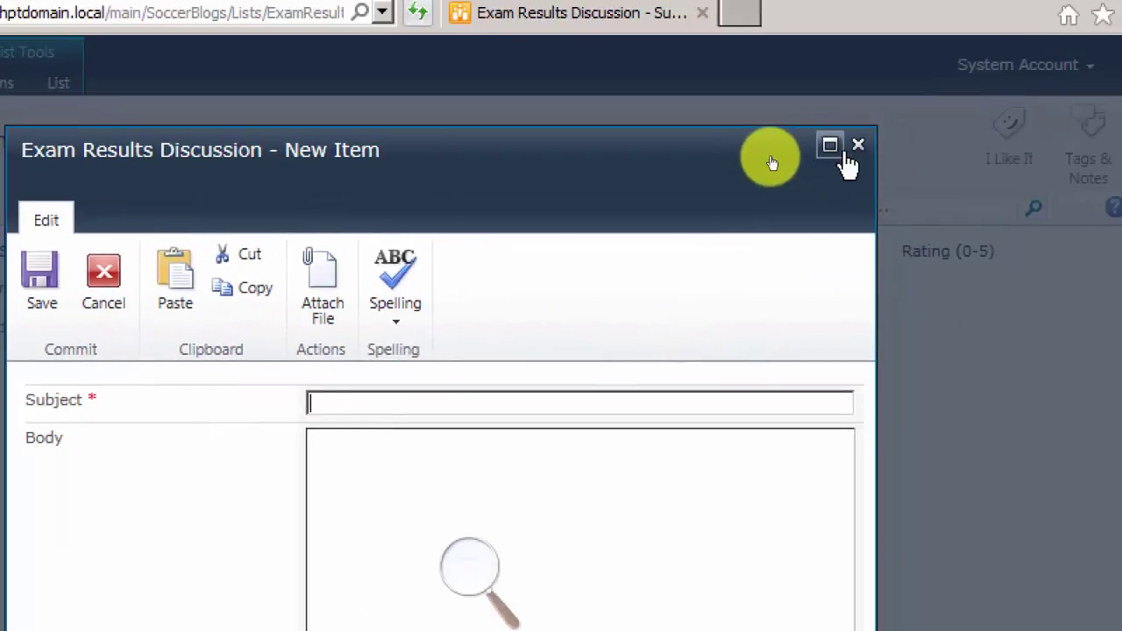
{"action": "left_click", "coordinate": [1078, 20]}
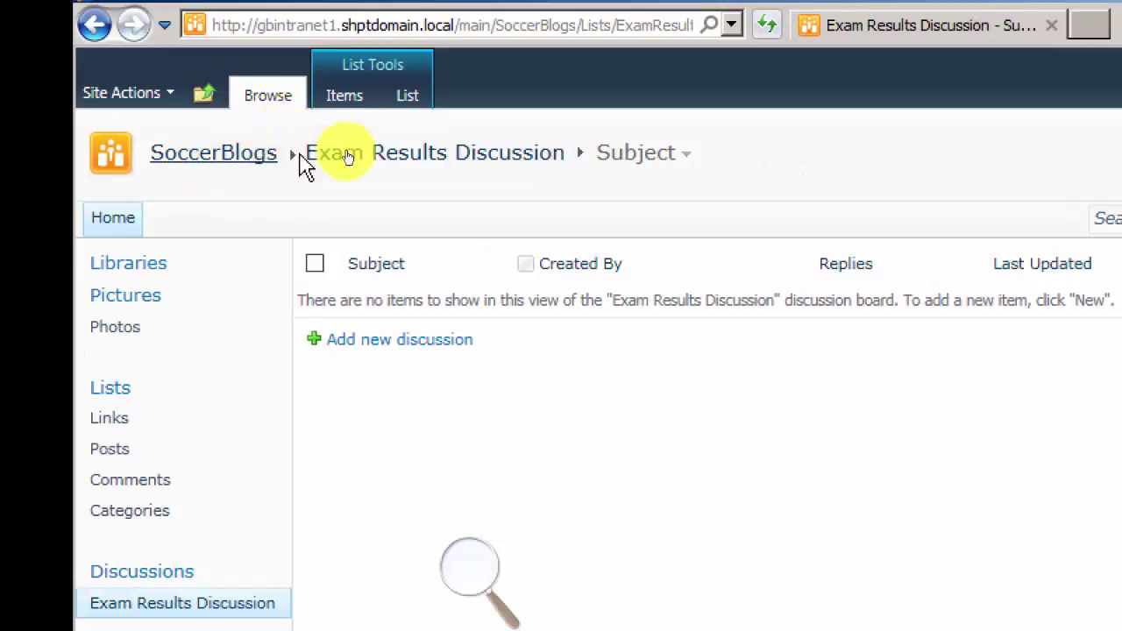
{"action": "left_click", "coordinate": [390, 166]}
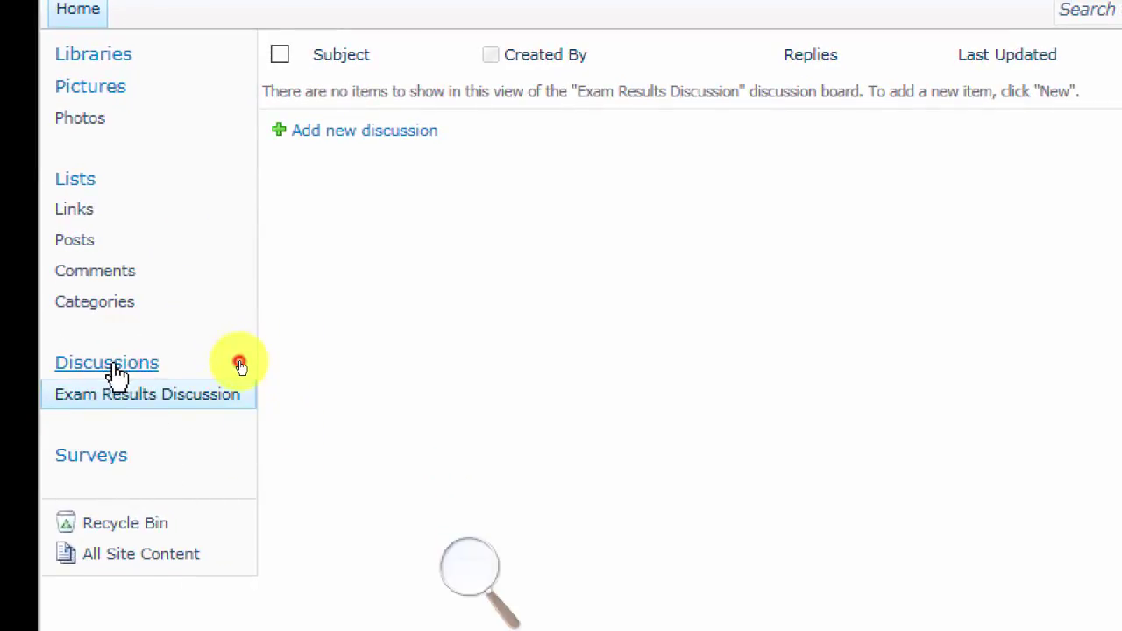
{"action": "left_click", "coordinate": [114, 367]}
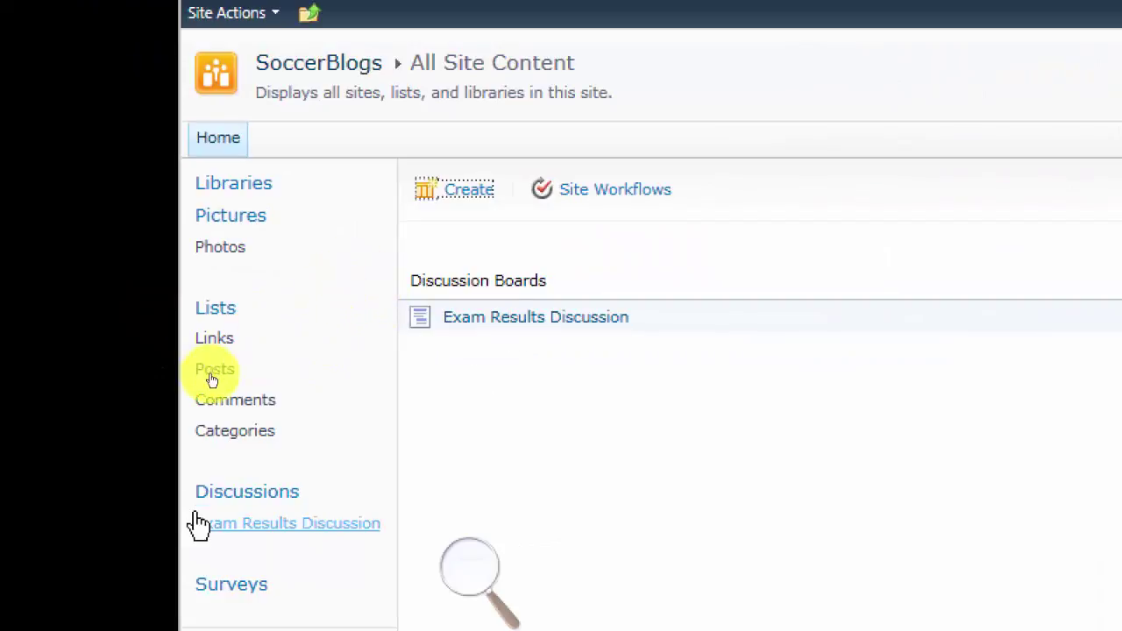
{"action": "left_click", "coordinate": [259, 526]}
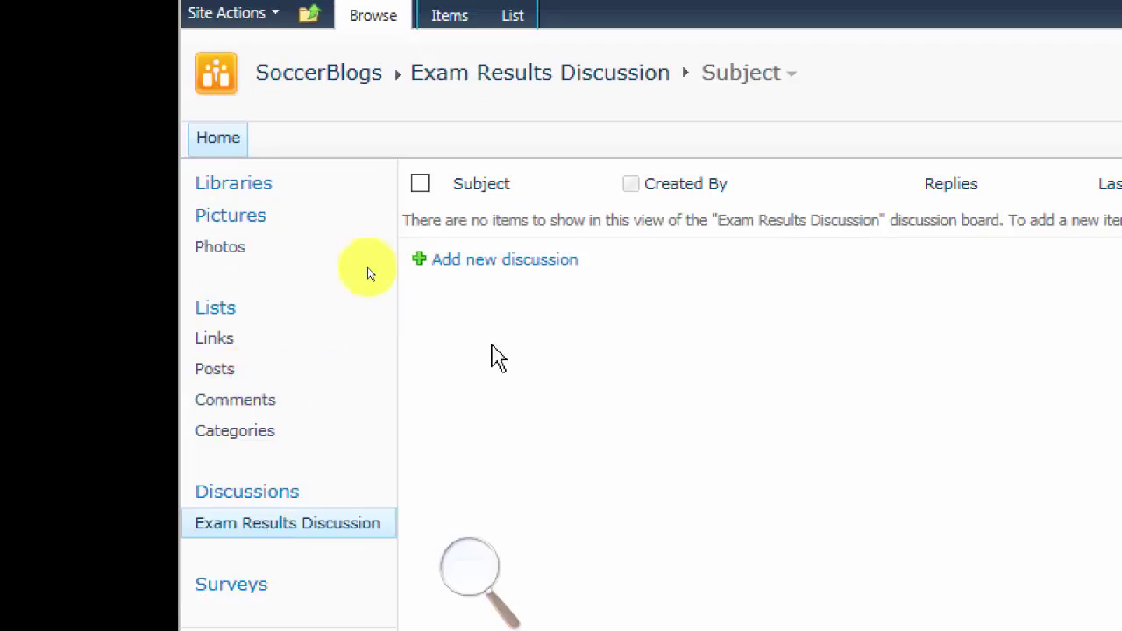
- Post a discussion 'How was the Exam?' with the subject copied into the body
{"action": "left_click", "coordinate": [481, 277]}
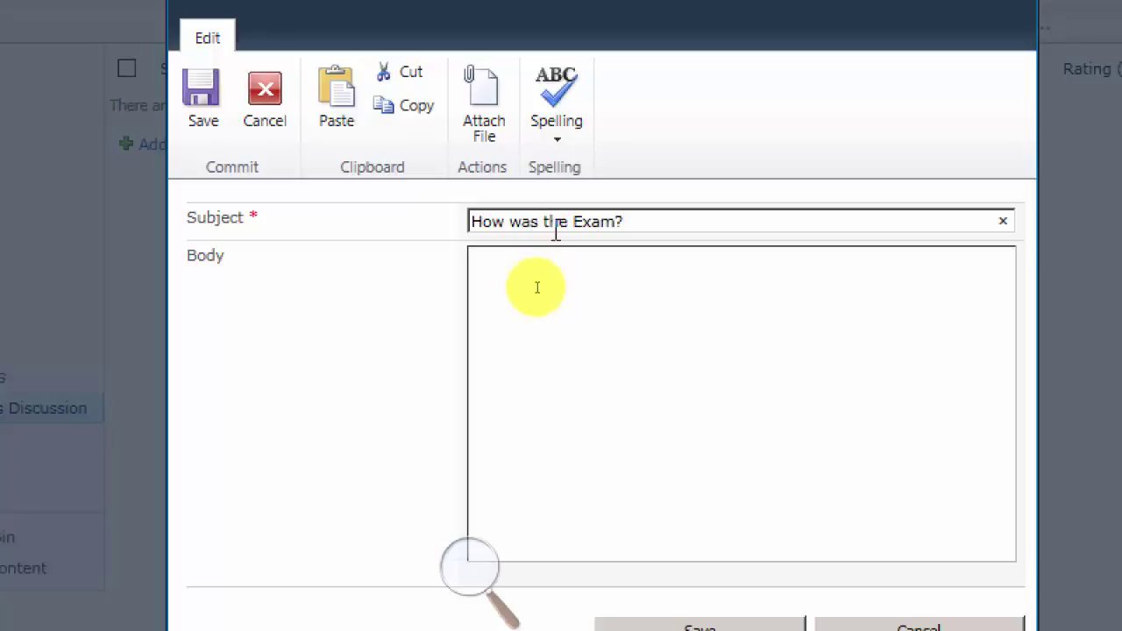
{"action": "triple_click", "coordinate": [556, 225]}
{"action": "key", "text": "ctrl+c"}
{"action": "left_click", "coordinate": [558, 257]}
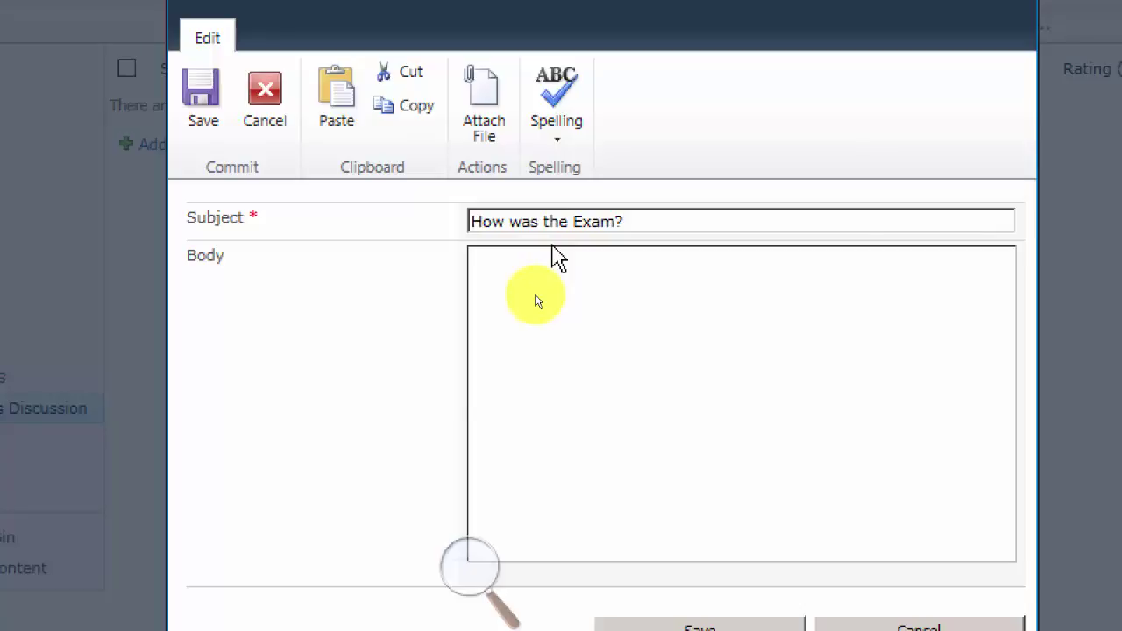
{"action": "key", "text": "ctrl+v"}
{"action": "left_click", "coordinate": [665, 372]}
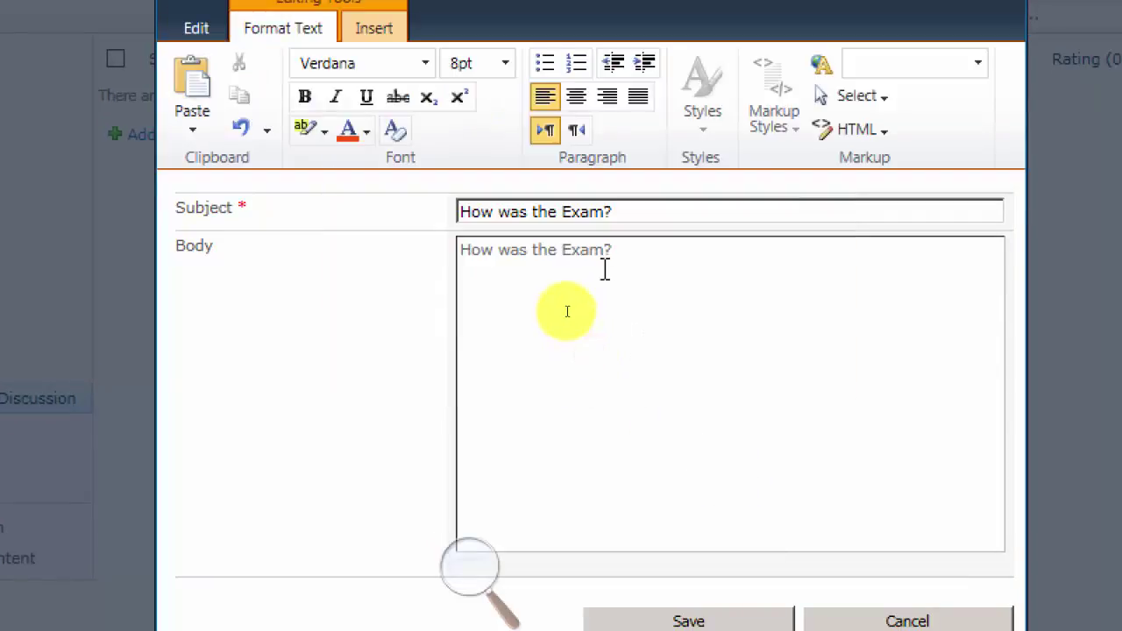
{"action": "left_click", "coordinate": [761, 599]}
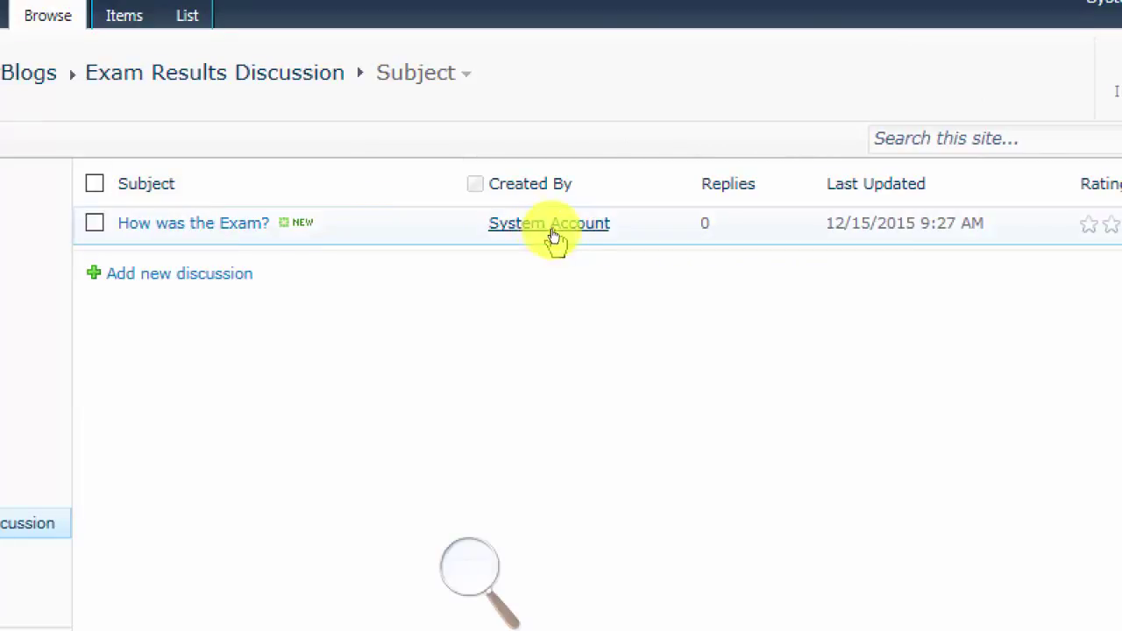
- Open the 'How was the Exam?' thread and view, then close, its post properties
{"action": "left_click", "coordinate": [171, 226]}
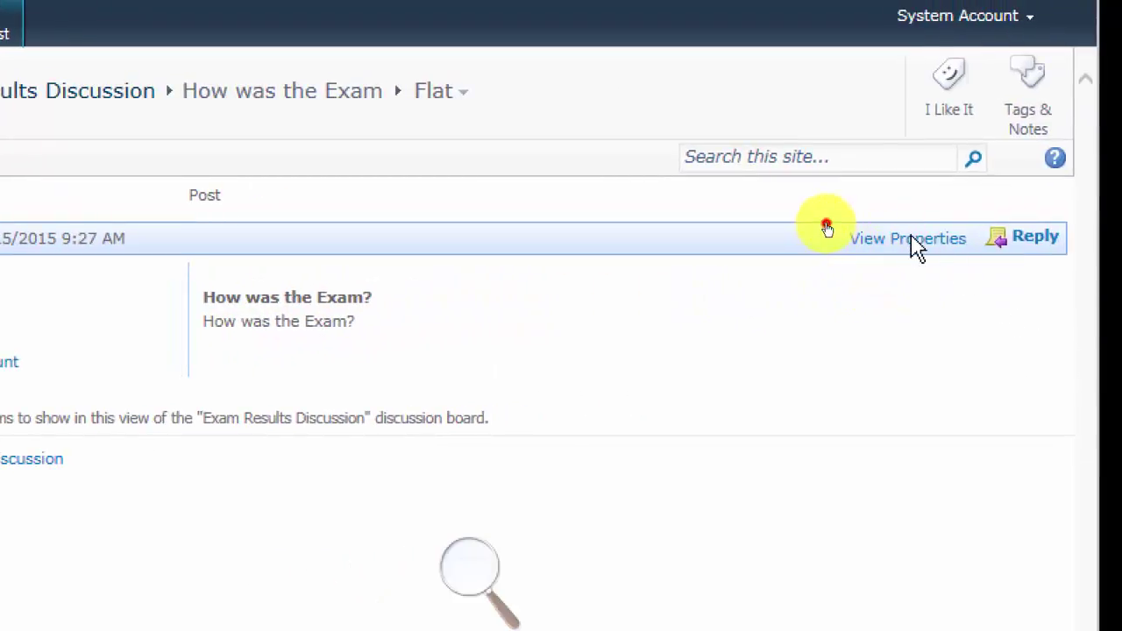
{"action": "left_click", "coordinate": [912, 238]}
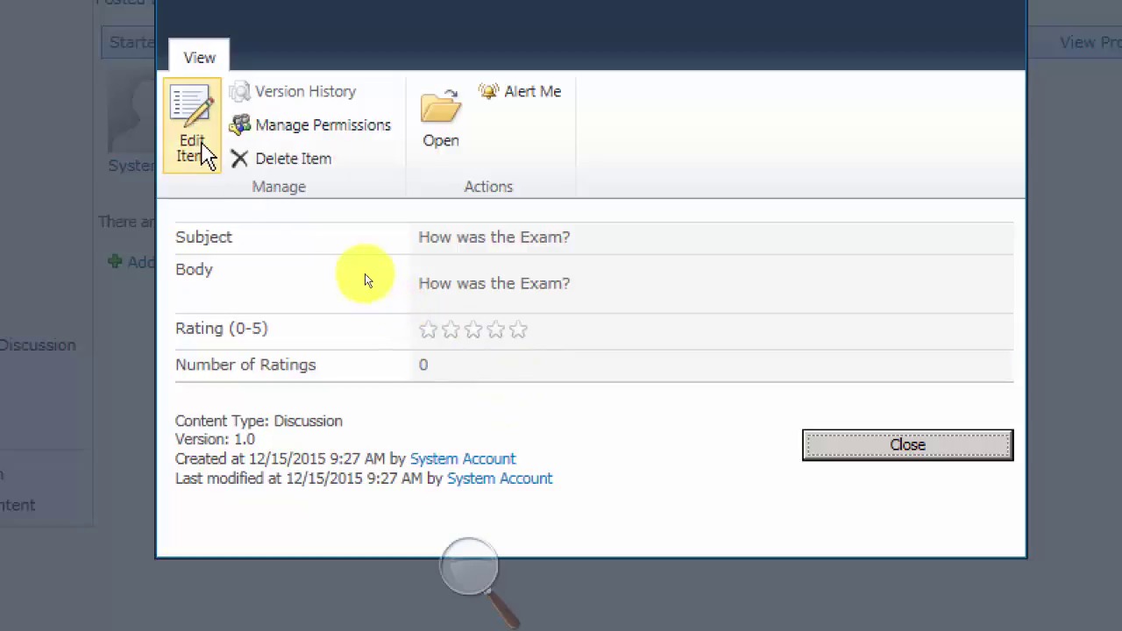
{"action": "left_click", "coordinate": [872, 447]}
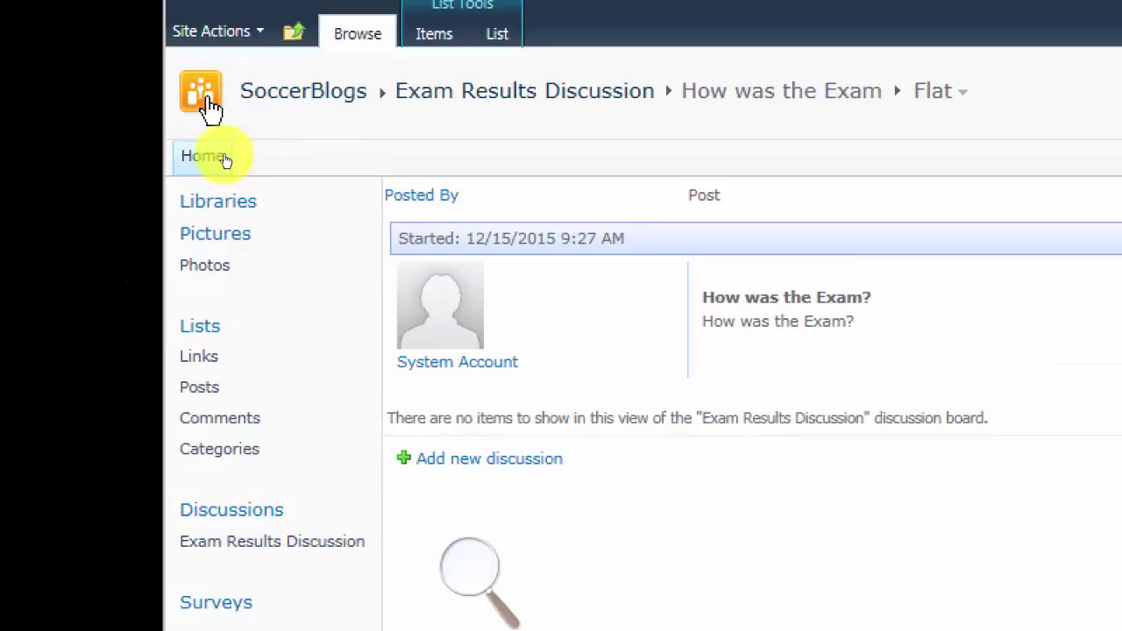
{"action": "left_click", "coordinate": [258, 32]}
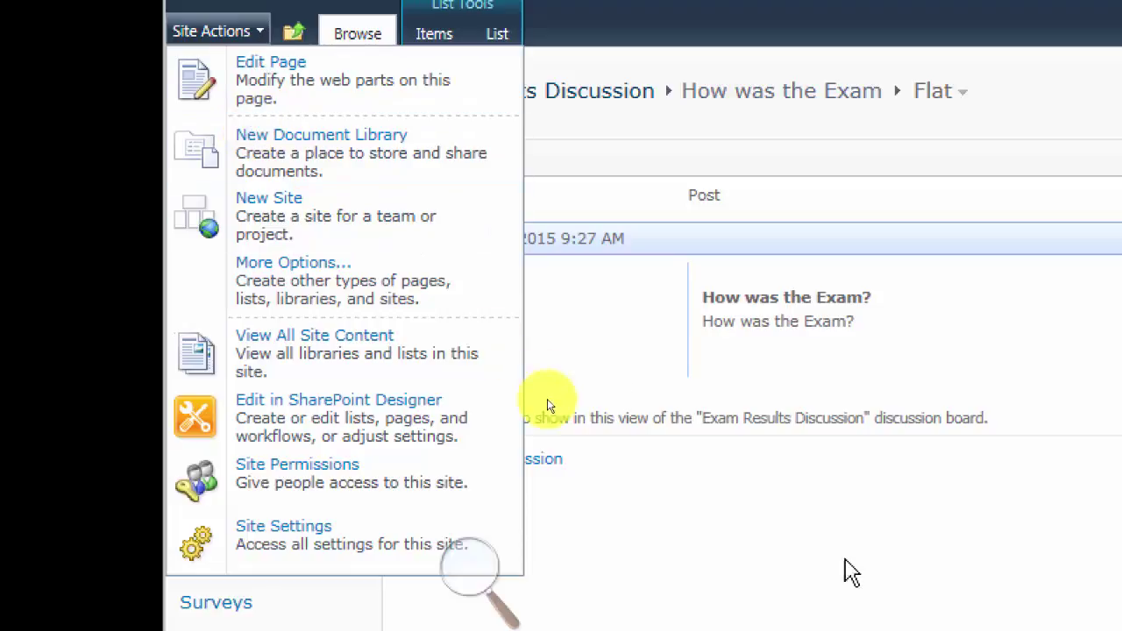
{"action": "left_click", "coordinate": [497, 398]}
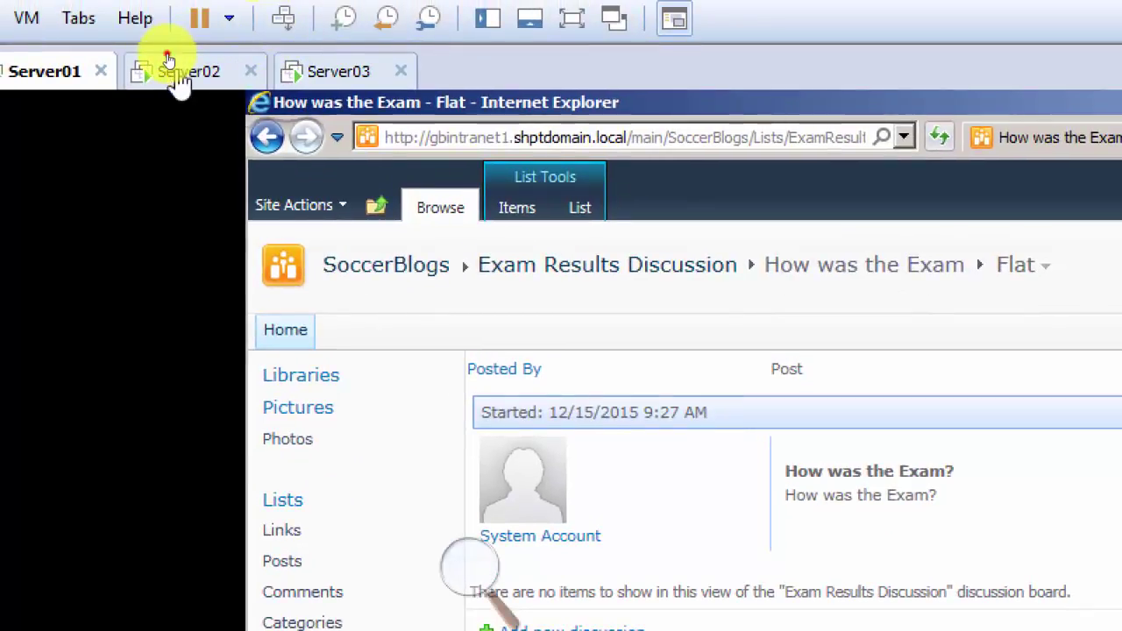
- On Server02, dismiss the datasheet error and show all site content
{"action": "left_click", "coordinate": [169, 62]}
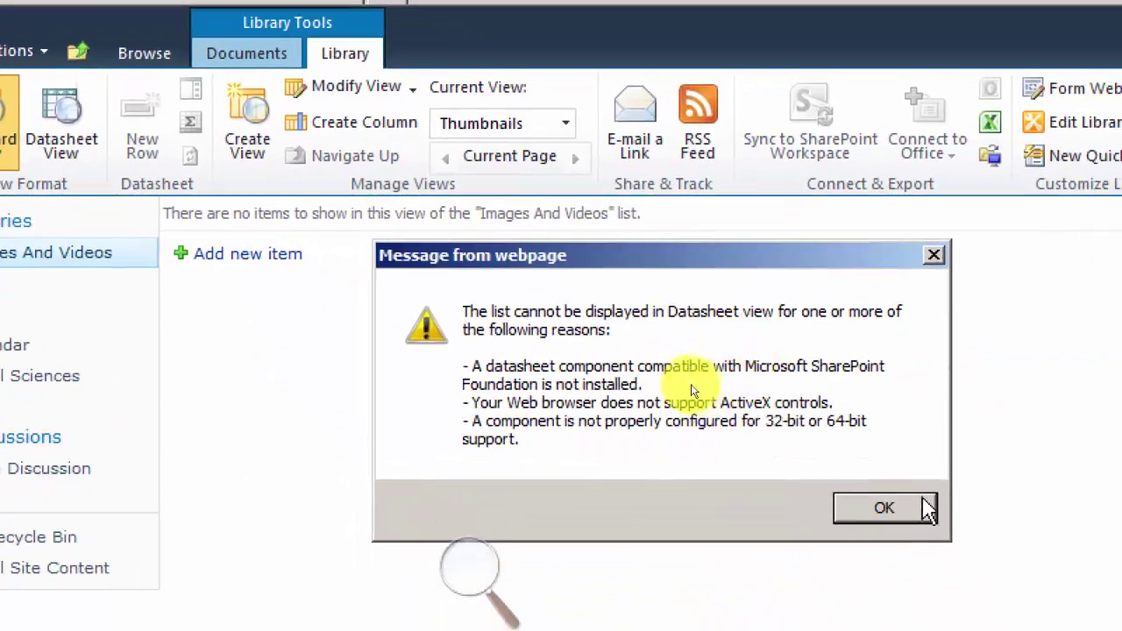
{"action": "left_click", "coordinate": [928, 508]}
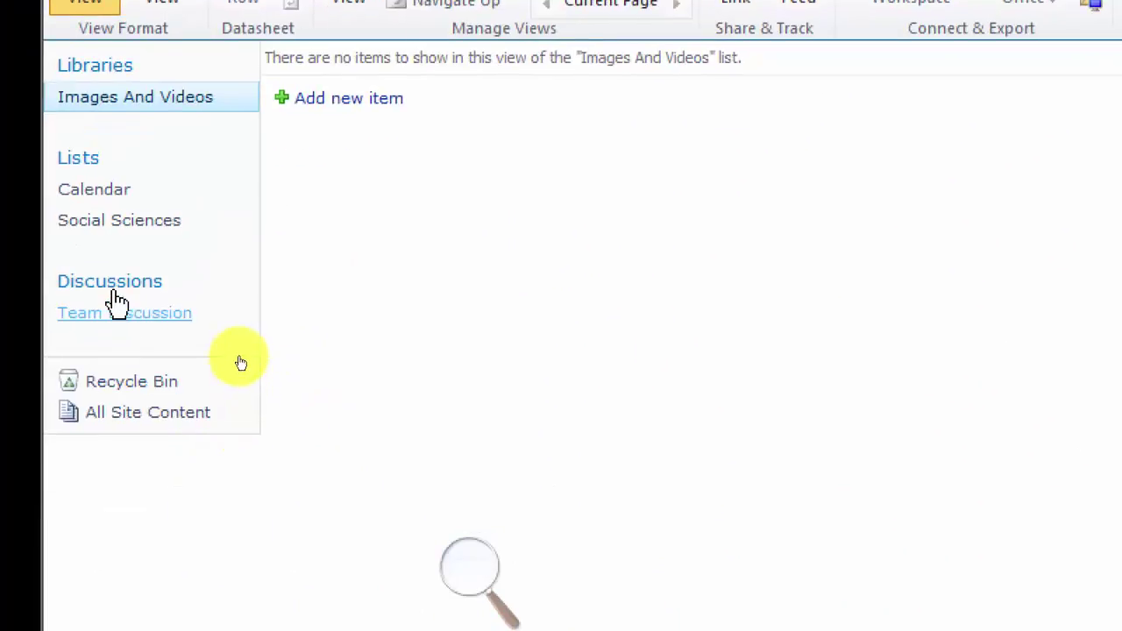
{"action": "left_click", "coordinate": [78, 158]}
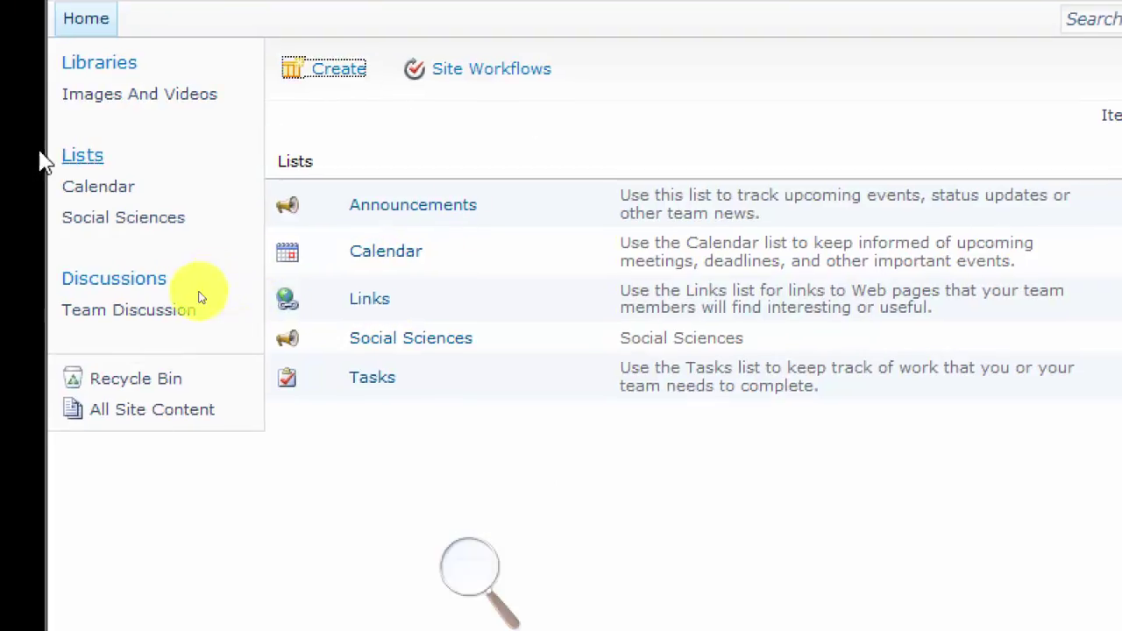
- Create a Document Library named AllExamDocuments from the Library-filtered Create gallery
{"action": "left_click", "coordinate": [326, 74]}
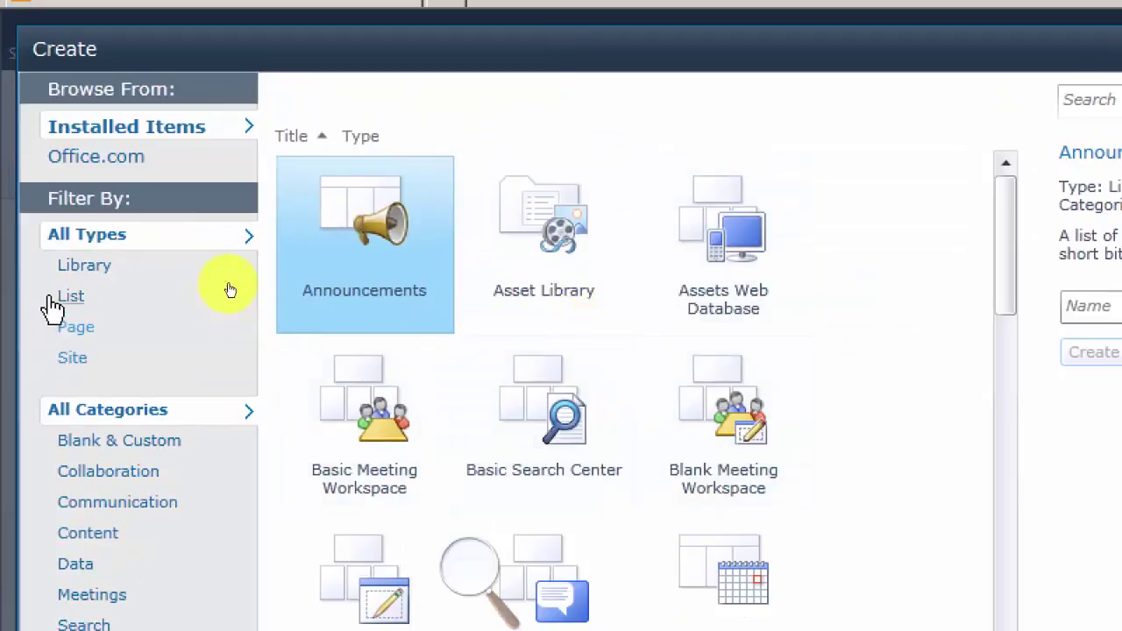
{"action": "left_click", "coordinate": [73, 300]}
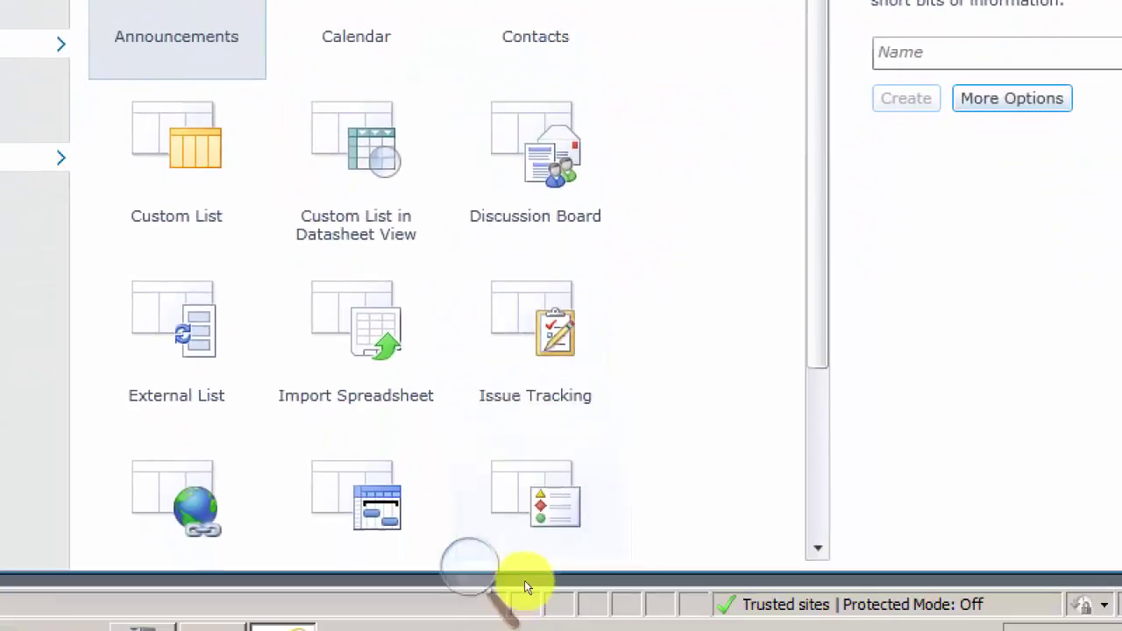
{"action": "left_click_drag", "start_coordinate": [819, 243], "coordinate": [815, 429]}
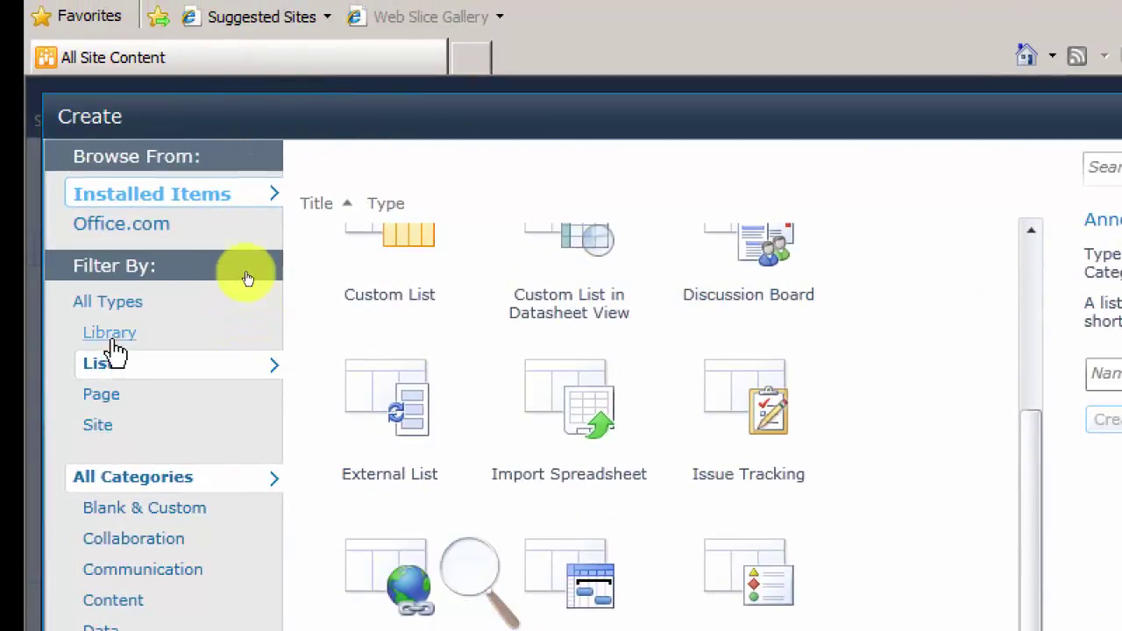
{"action": "left_click", "coordinate": [113, 335]}
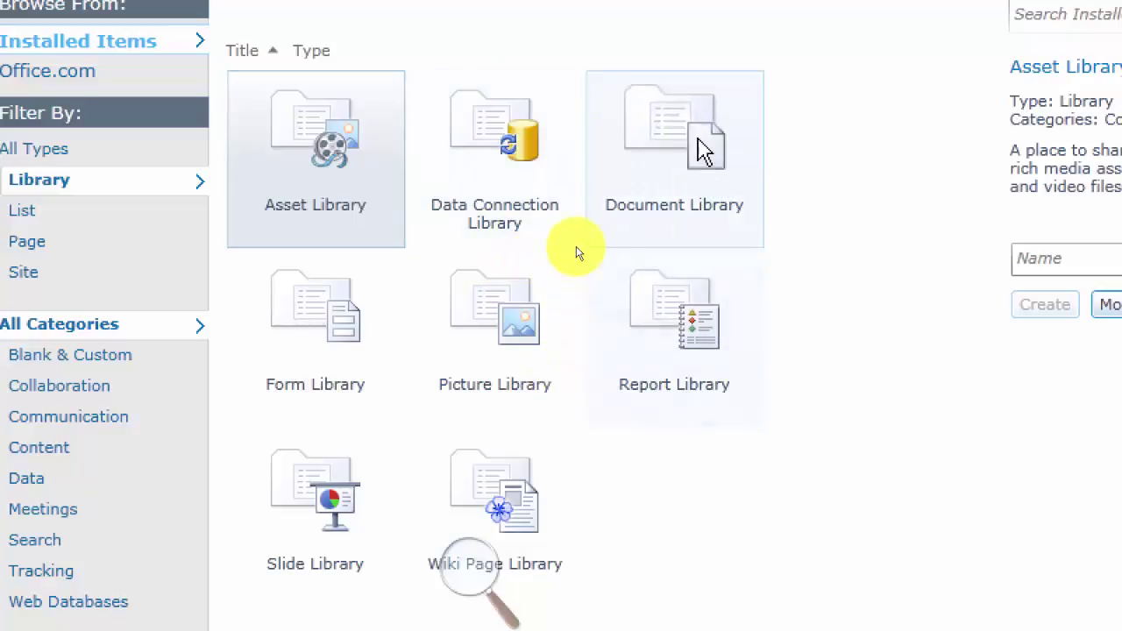
{"action": "left_click", "coordinate": [688, 162]}
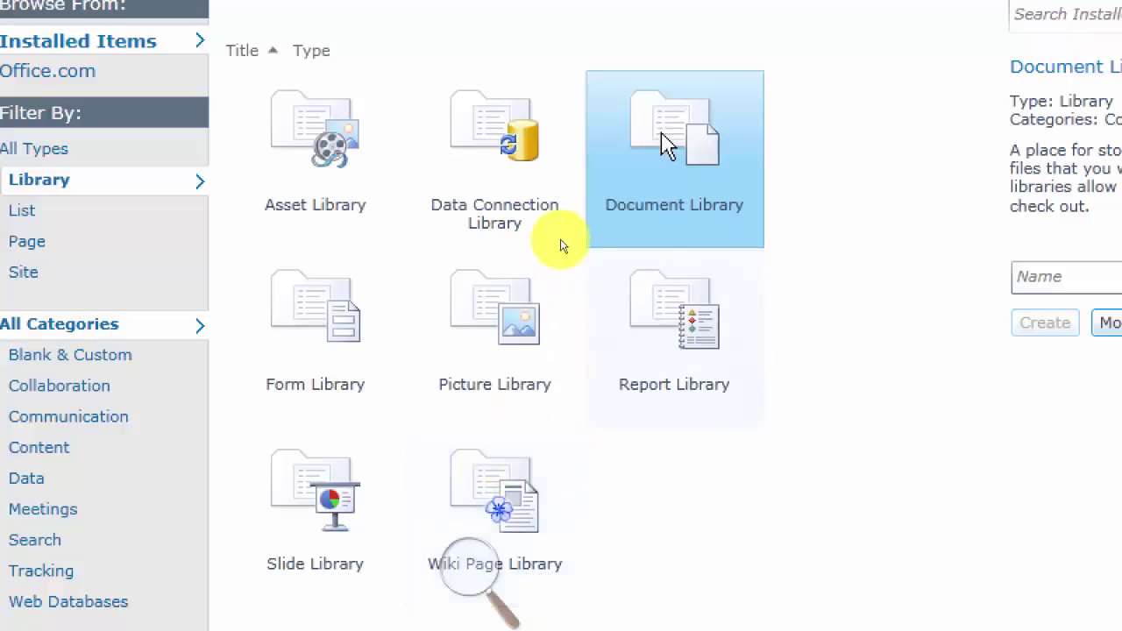
{"action": "left_click", "coordinate": [1104, 274]}
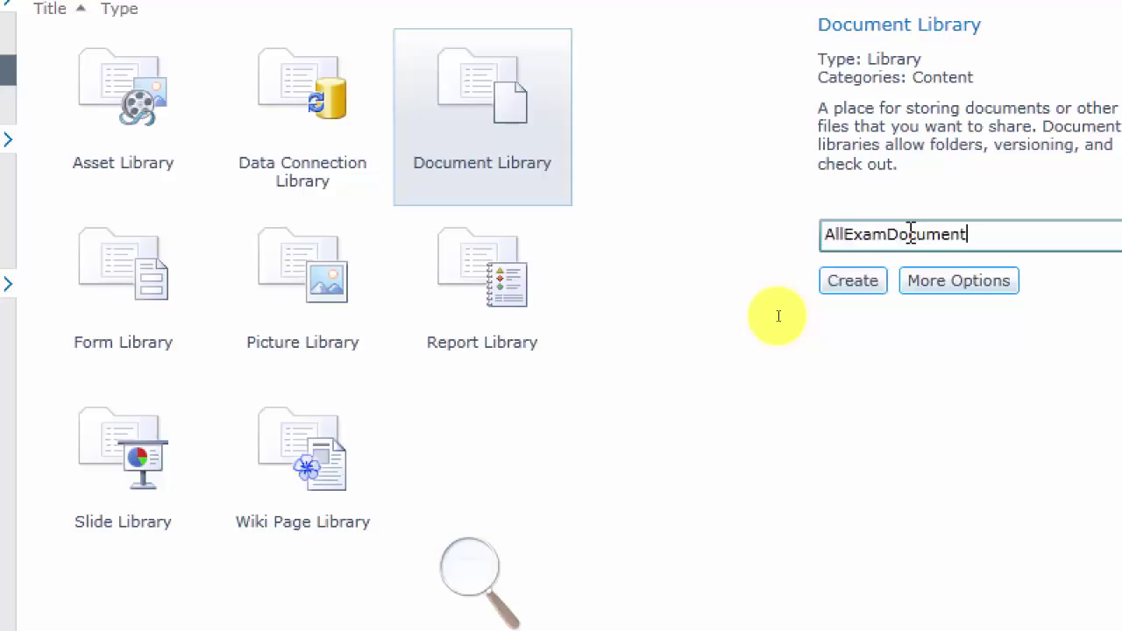
{"action": "left_click", "coordinate": [850, 282]}
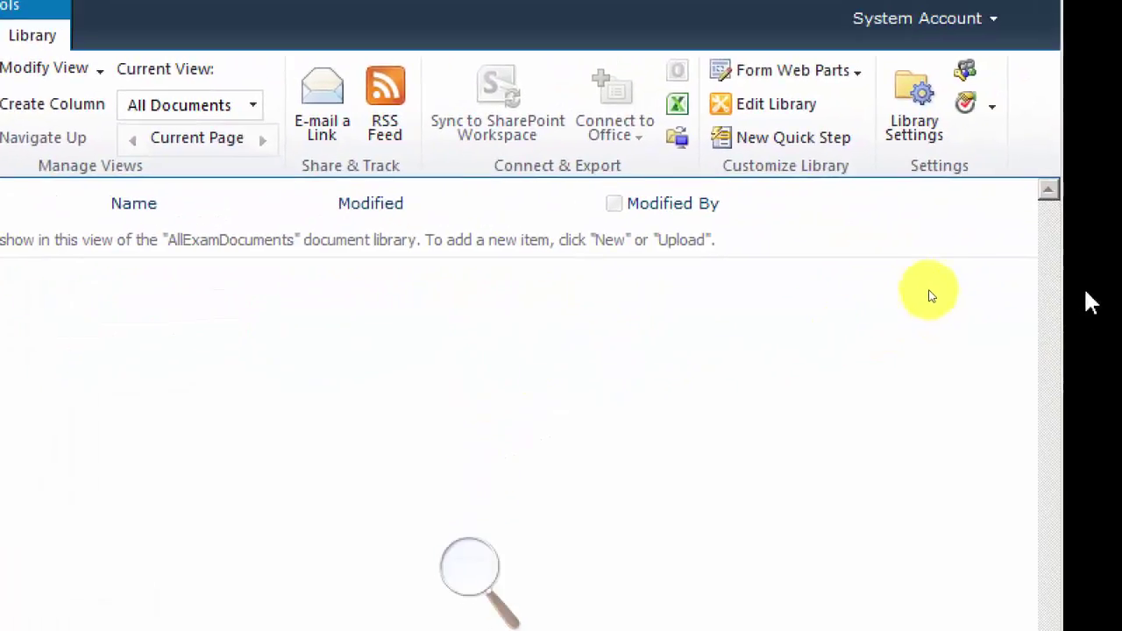
- Rename the library to 'All Exam Documents' in its title and description settings
{"action": "left_click", "coordinate": [916, 130]}
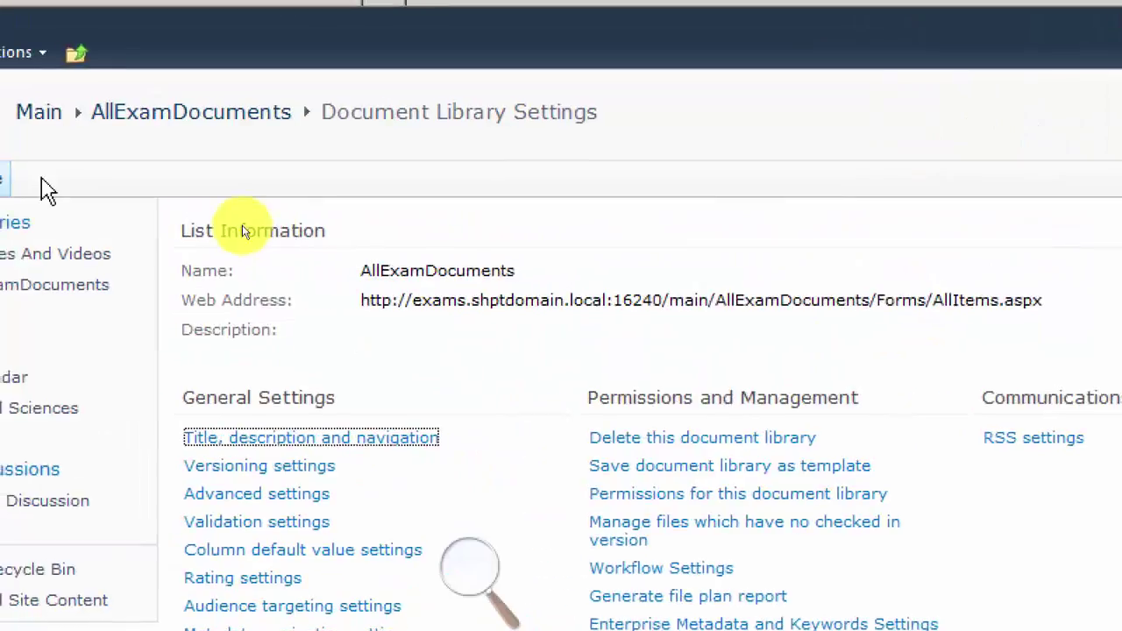
{"action": "left_click", "coordinate": [290, 371]}
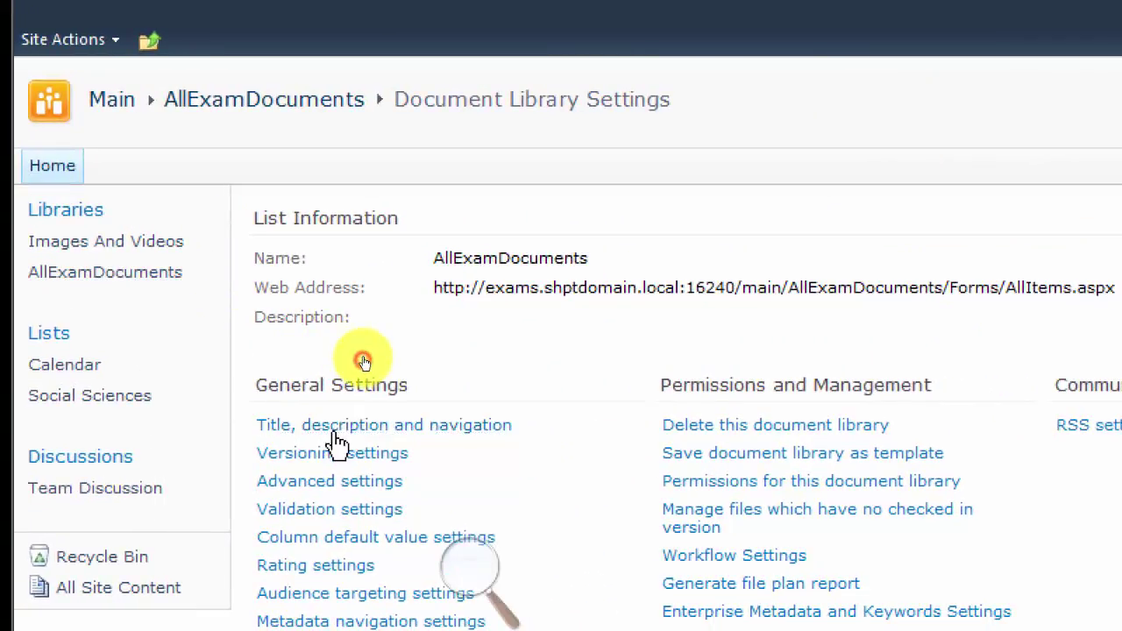
{"action": "left_click", "coordinate": [336, 430]}
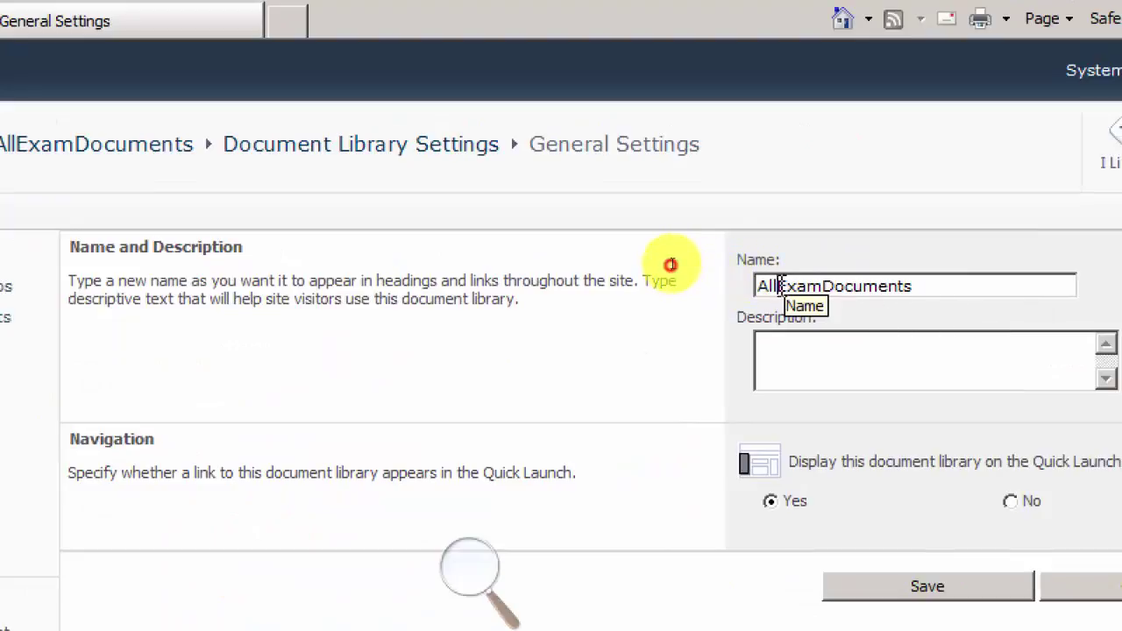
{"action": "left_click", "coordinate": [830, 286]}
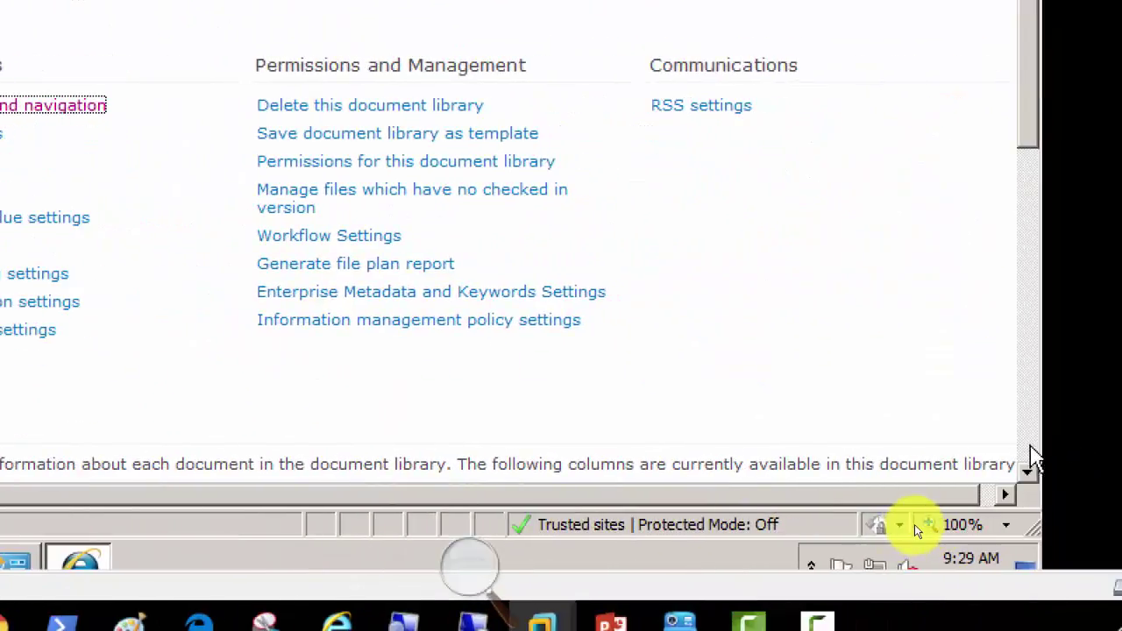
- Set 'Allow management of content types' to Yes in Advanced settings and save
{"action": "scroll", "coordinate": [1033, 456], "scroll_direction": "down", "scroll_amount": 5}
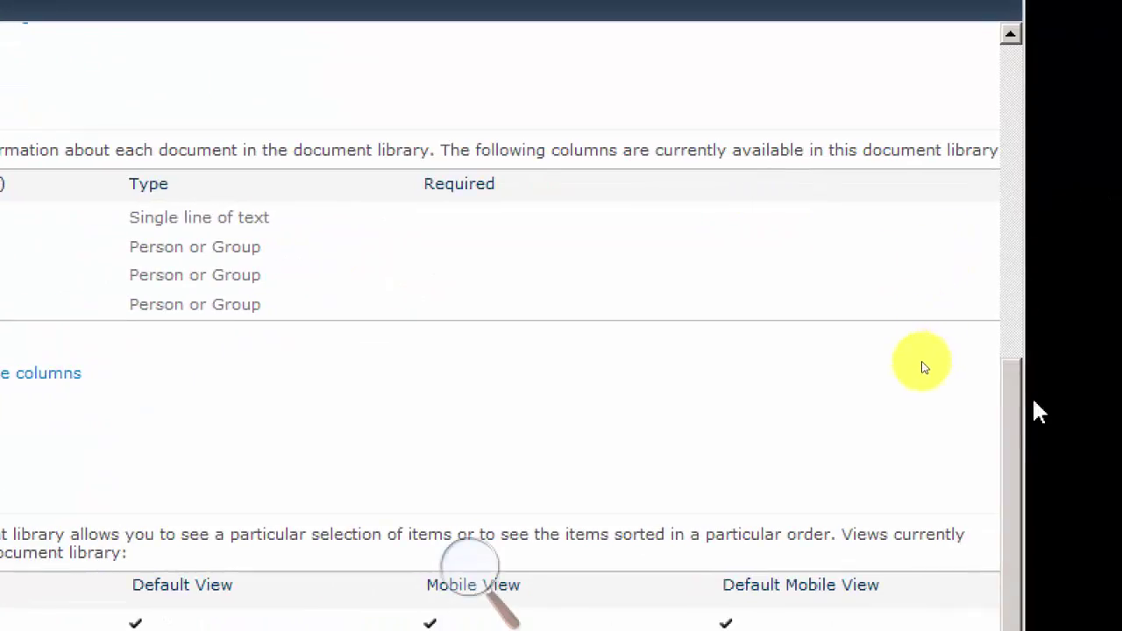
{"action": "left_click_drag", "start_coordinate": [1017, 421], "coordinate": [1024, 295]}
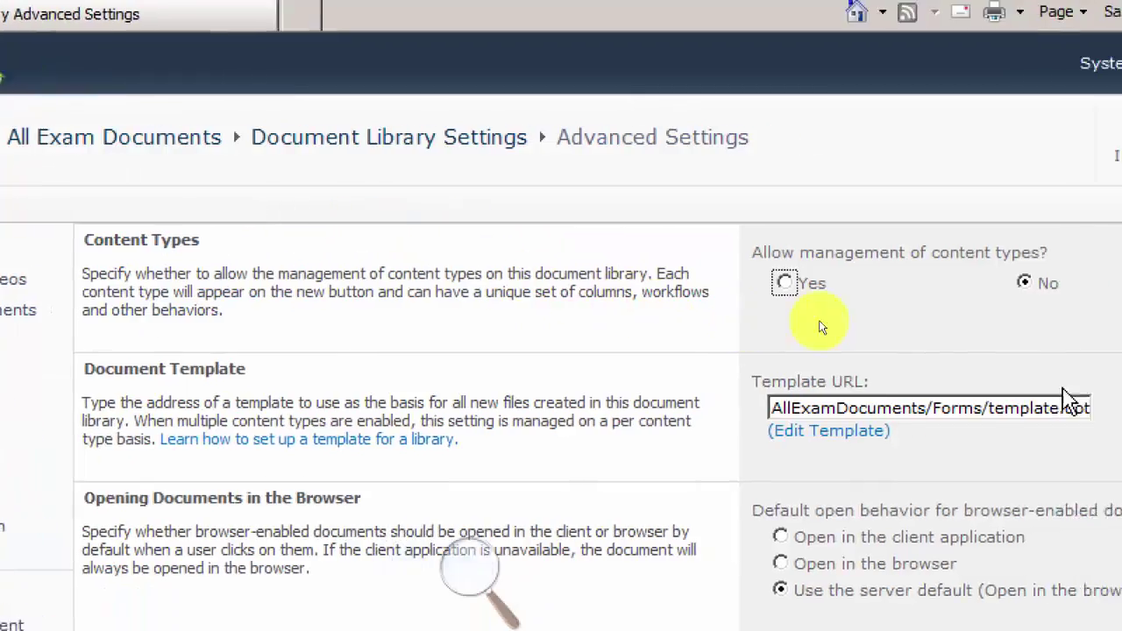
{"action": "left_click", "coordinate": [744, 279]}
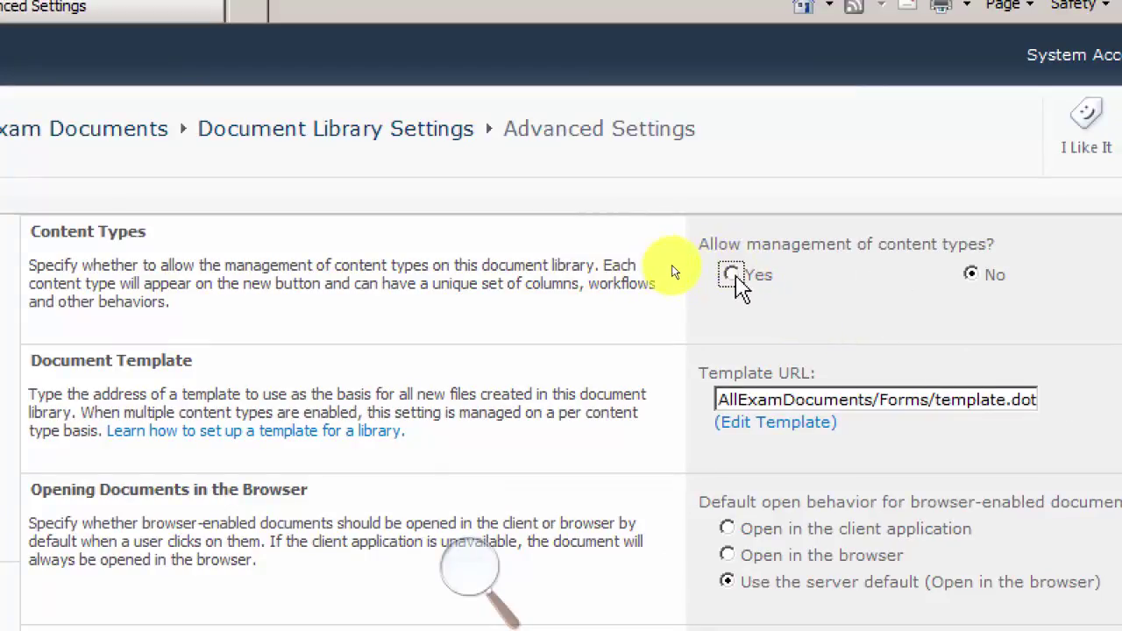
{"action": "left_click", "coordinate": [735, 278]}
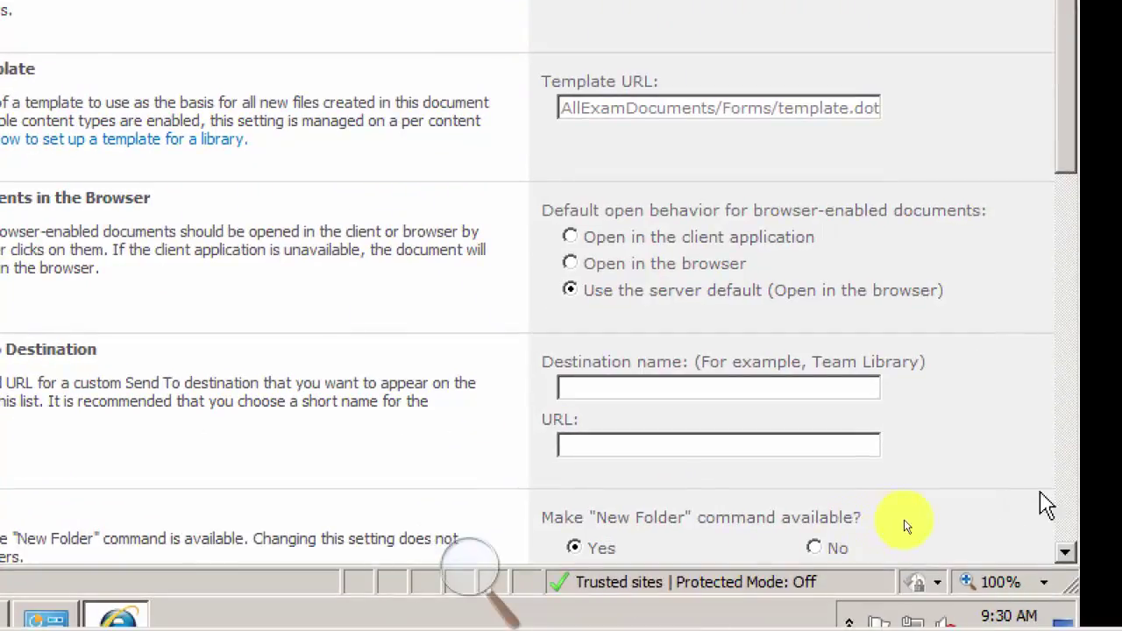
{"action": "scroll", "coordinate": [915, 528], "scroll_direction": "down", "scroll_amount": 10}
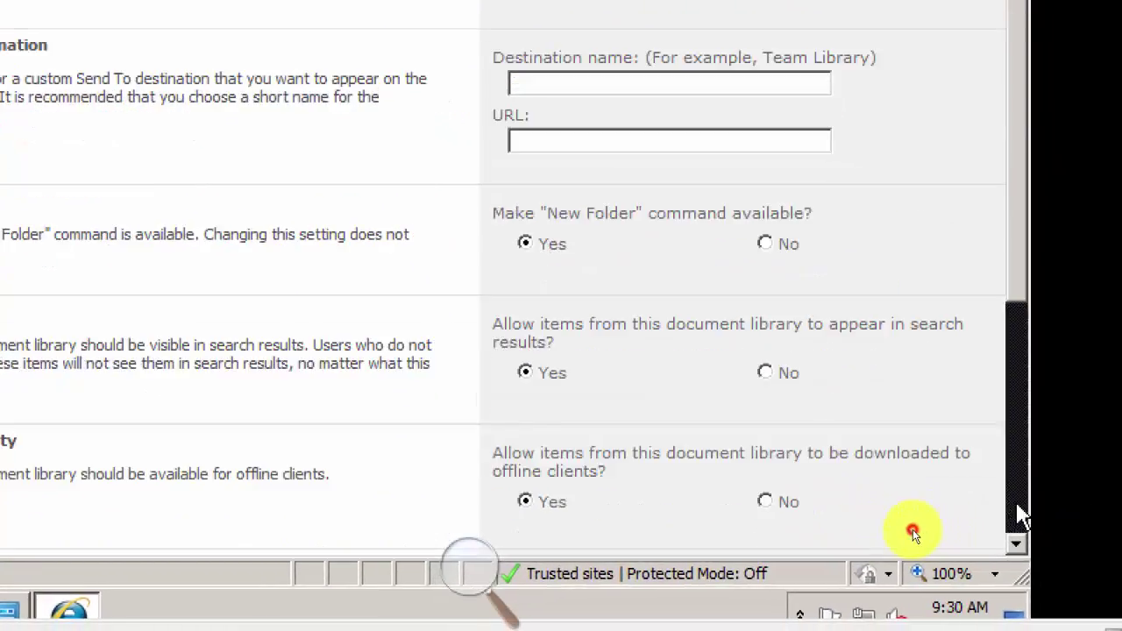
{"action": "left_click", "coordinate": [631, 479]}
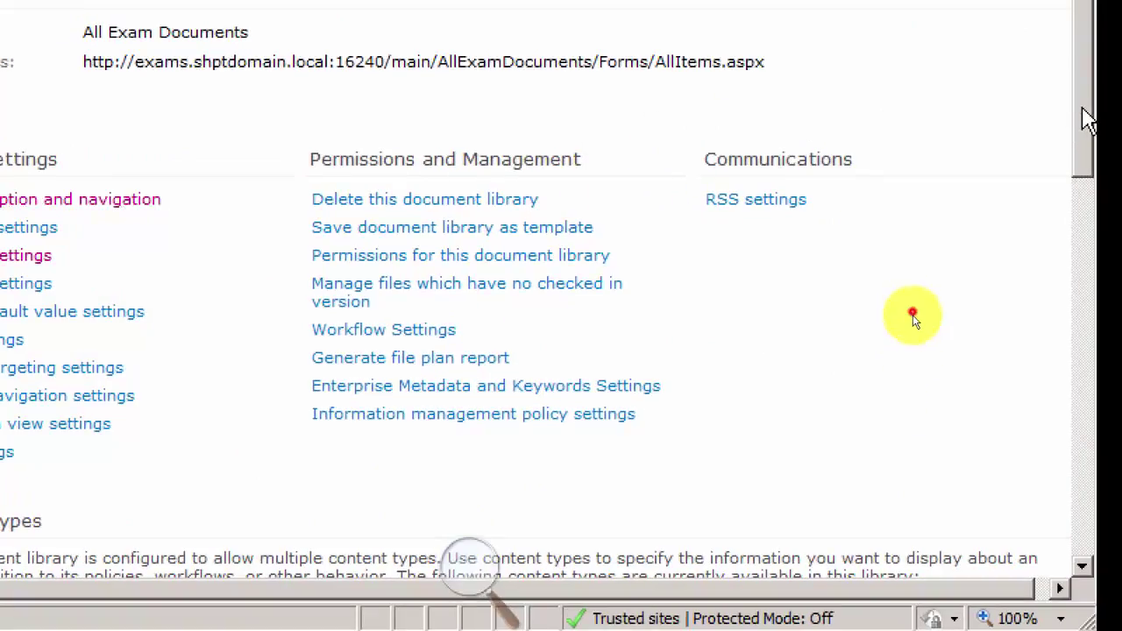
{"action": "left_click_drag", "start_coordinate": [1080, 114], "coordinate": [1068, 320]}
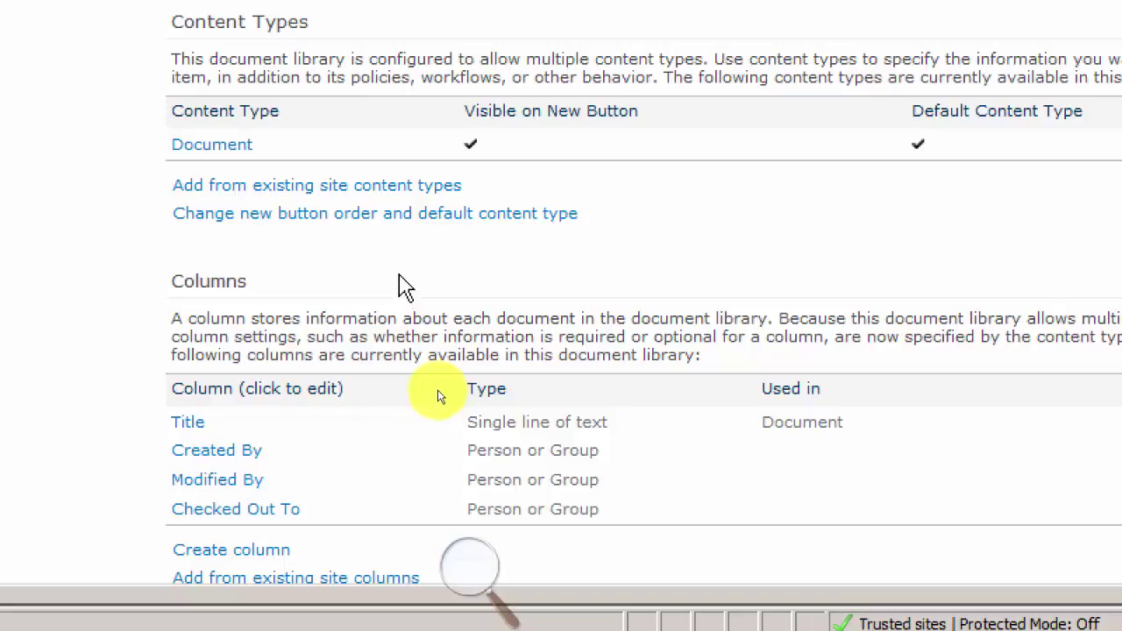
- Add the Audio, Image and Form site content types to All Exam Documents
{"action": "left_click", "coordinate": [365, 195]}
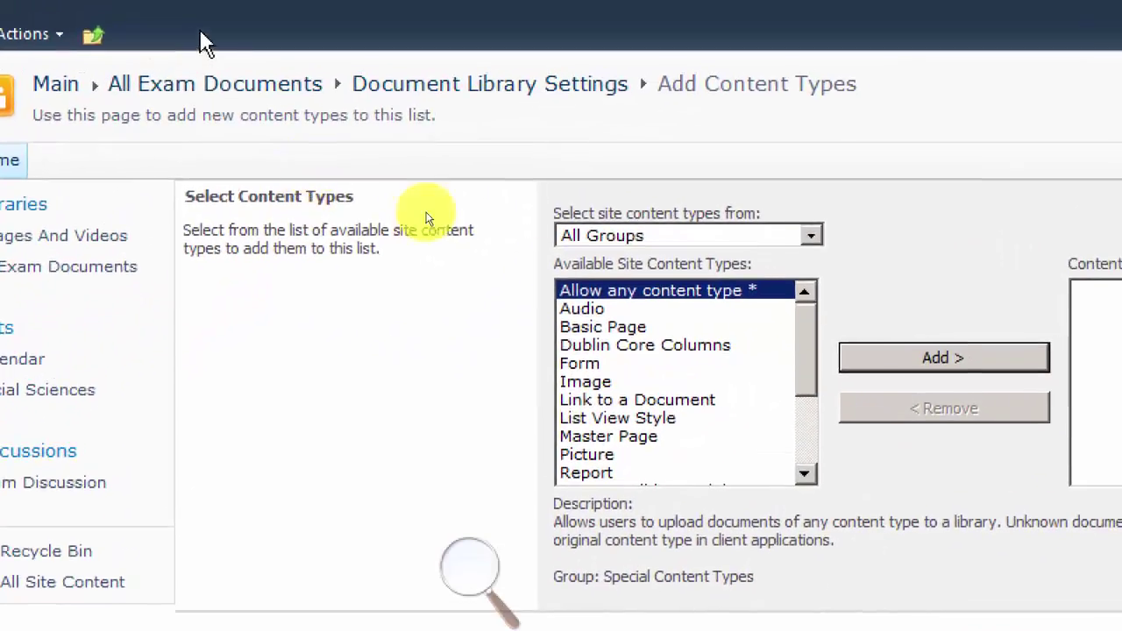
{"action": "left_click", "coordinate": [614, 247]}
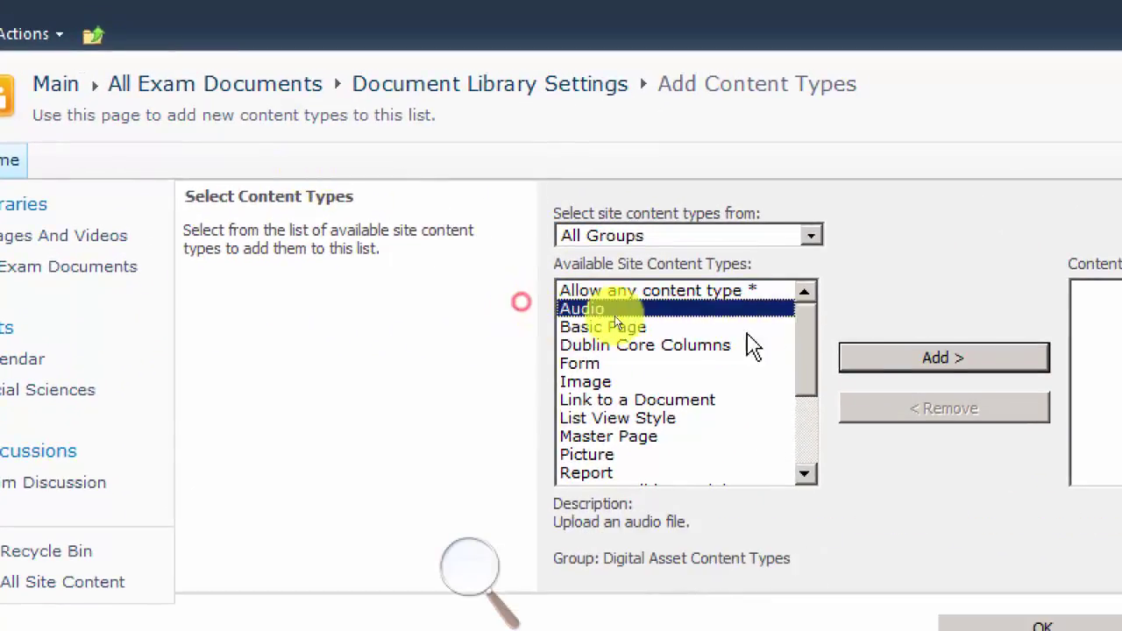
{"action": "left_click", "coordinate": [942, 360]}
{"action": "left_click", "coordinate": [614, 363]}
{"action": "left_click", "coordinate": [942, 358]}
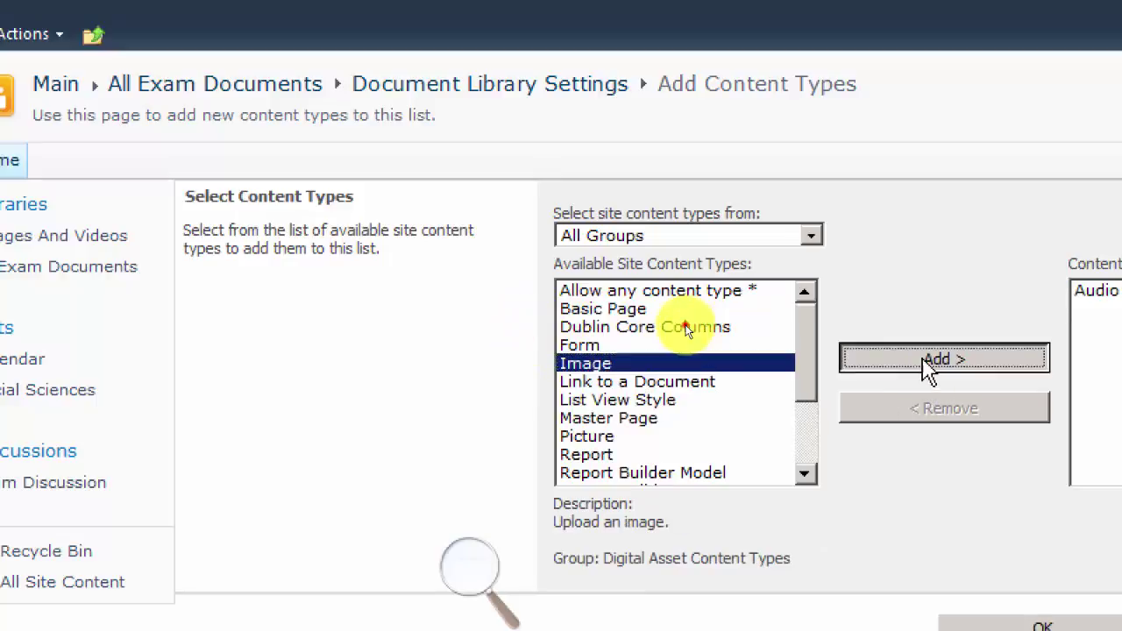
{"action": "left_click", "coordinate": [580, 345]}
{"action": "left_click", "coordinate": [900, 372]}
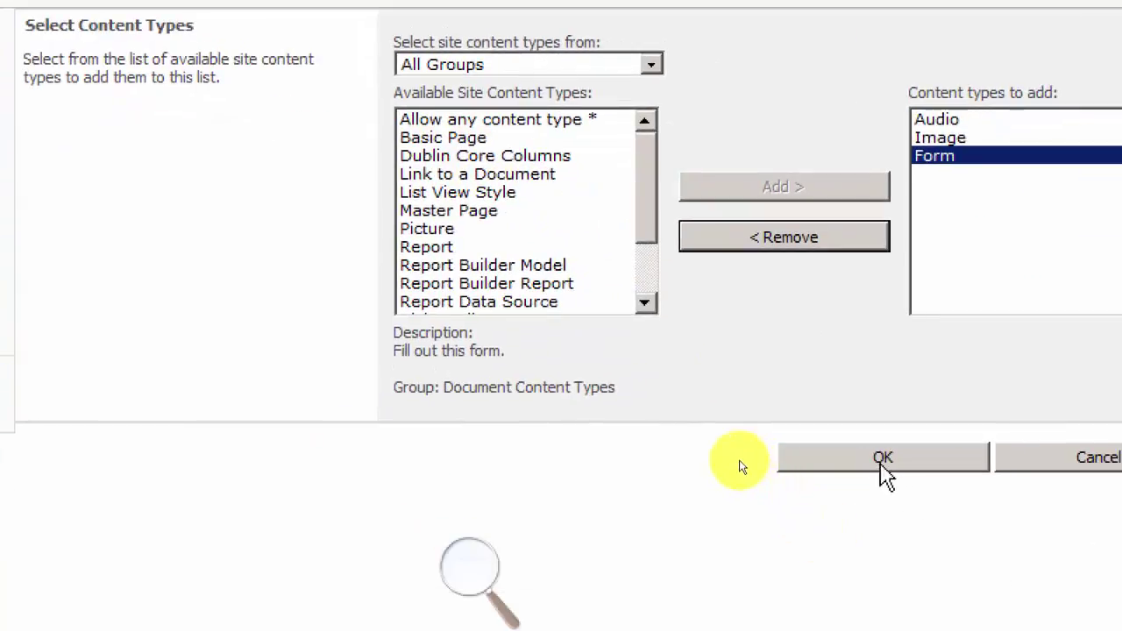
{"action": "left_click", "coordinate": [882, 467]}
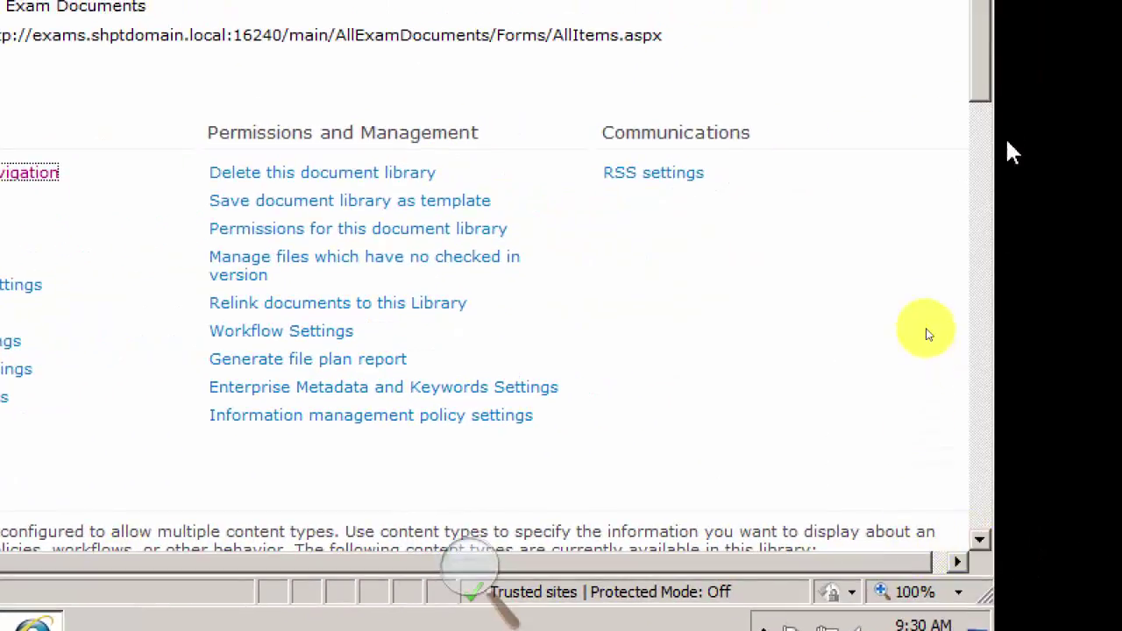
{"action": "scroll", "coordinate": [909, 306], "scroll_direction": "down", "scroll_amount": 5}
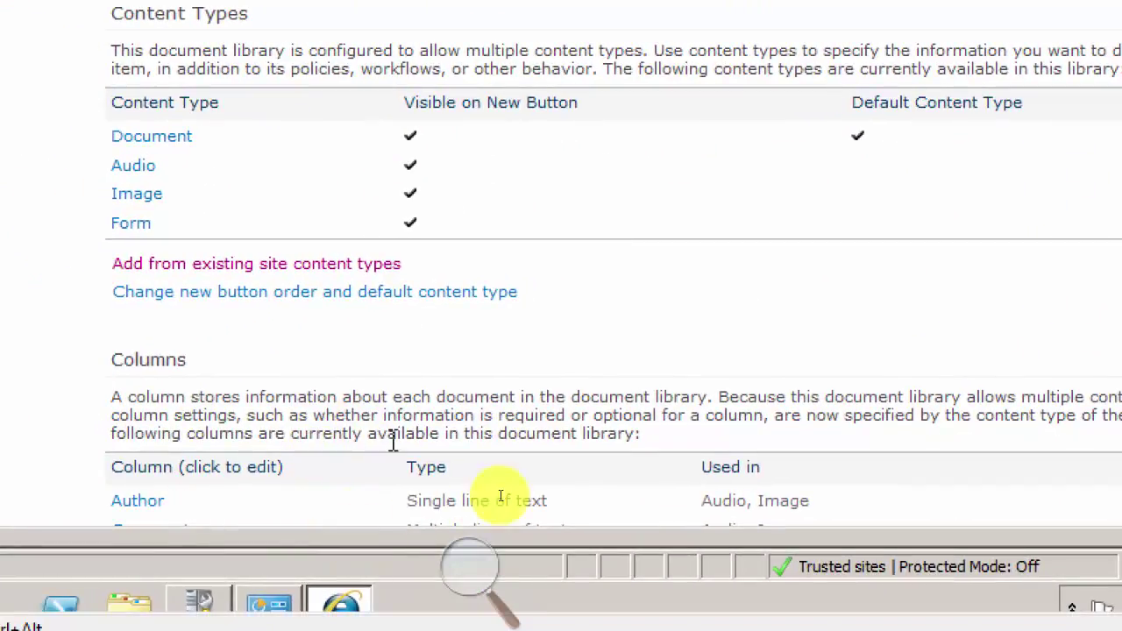
{"action": "scroll", "coordinate": [915, 400], "scroll_direction": "down", "scroll_amount": 4}
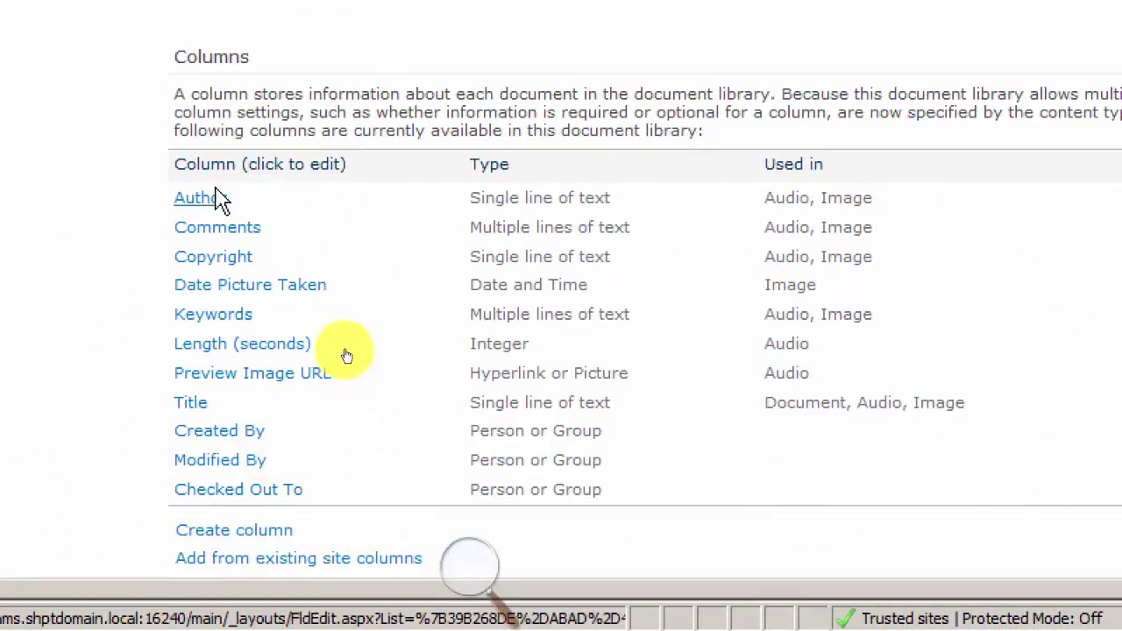
{"action": "left_click", "coordinate": [218, 541]}
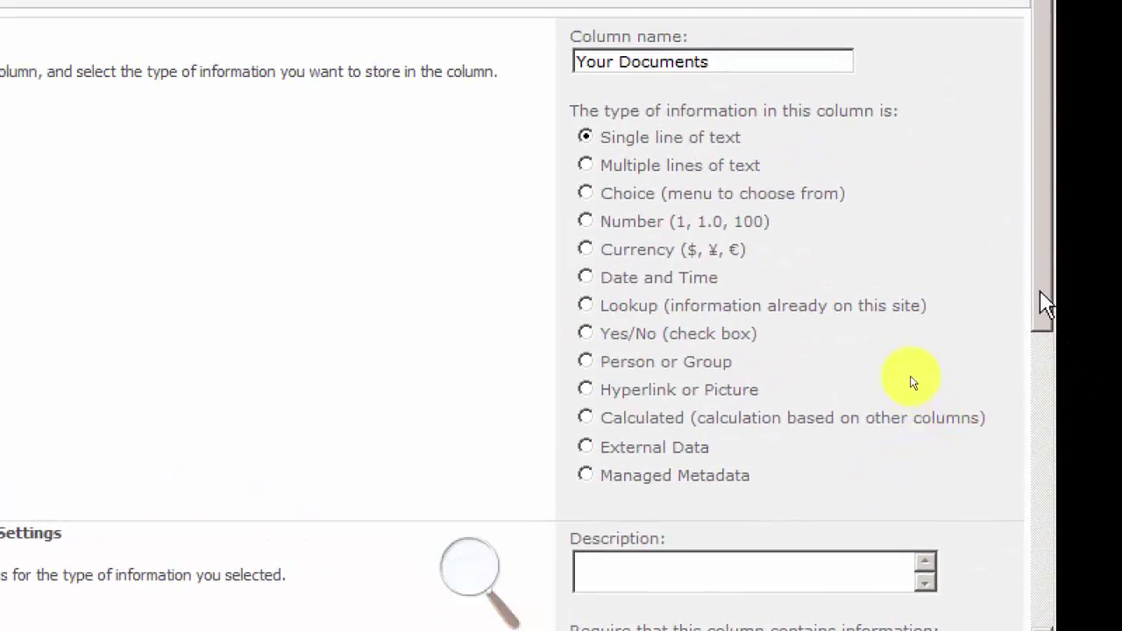
{"action": "left_click_drag", "start_coordinate": [1047, 302], "coordinate": [1049, 594]}
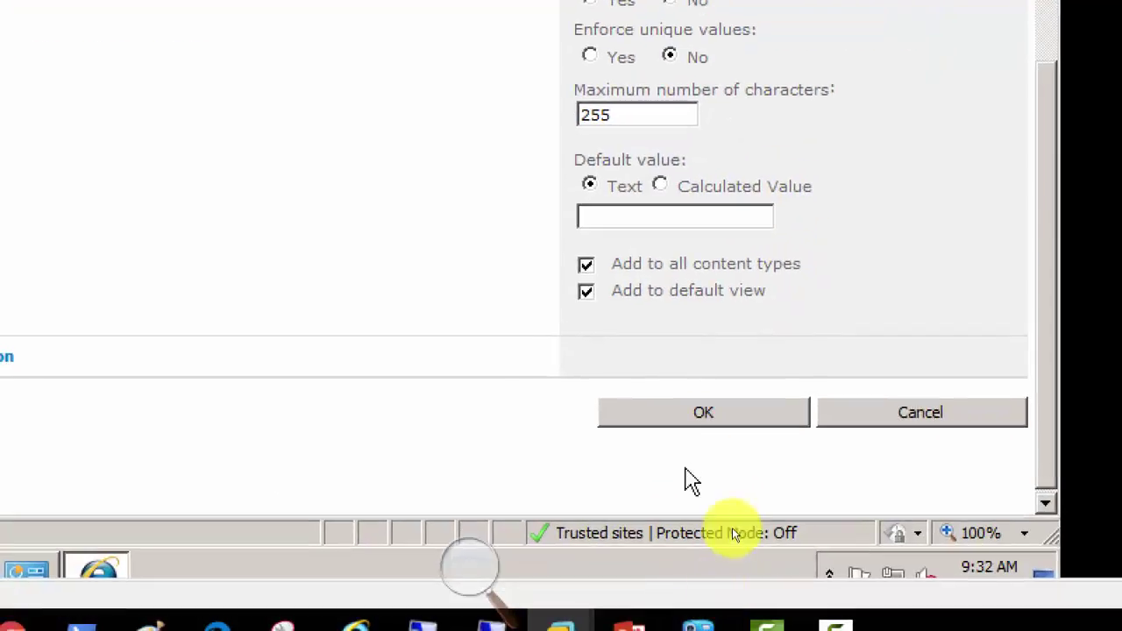
{"action": "left_click", "coordinate": [666, 552]}
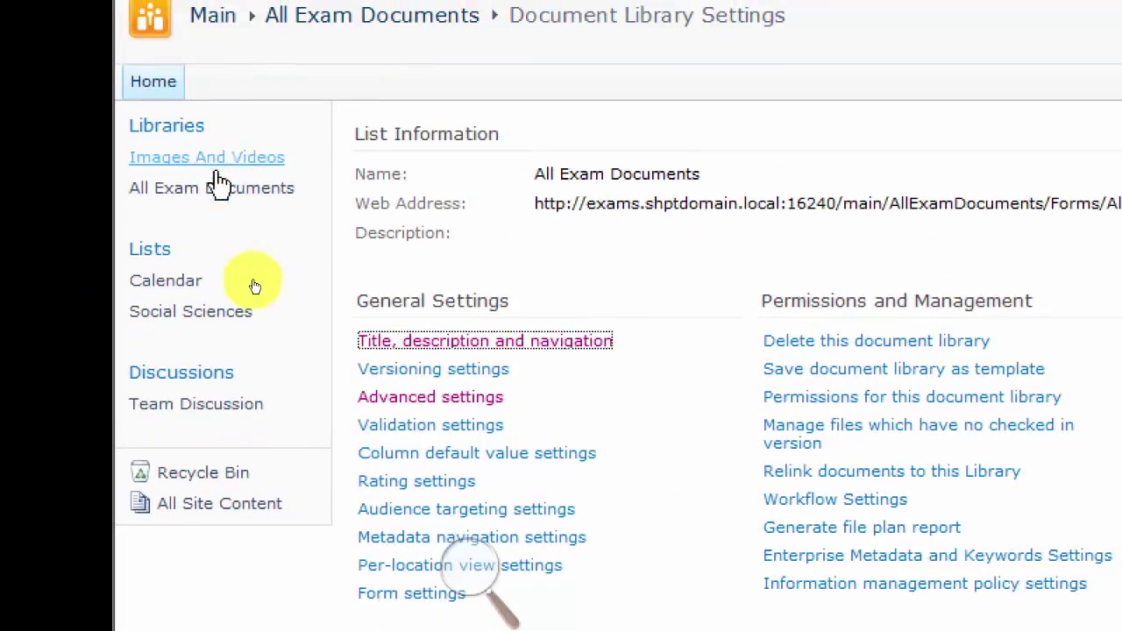
- Start an upload to All Exam Documents and create an empty text file Sample in Downloads
{"action": "left_click", "coordinate": [215, 190]}
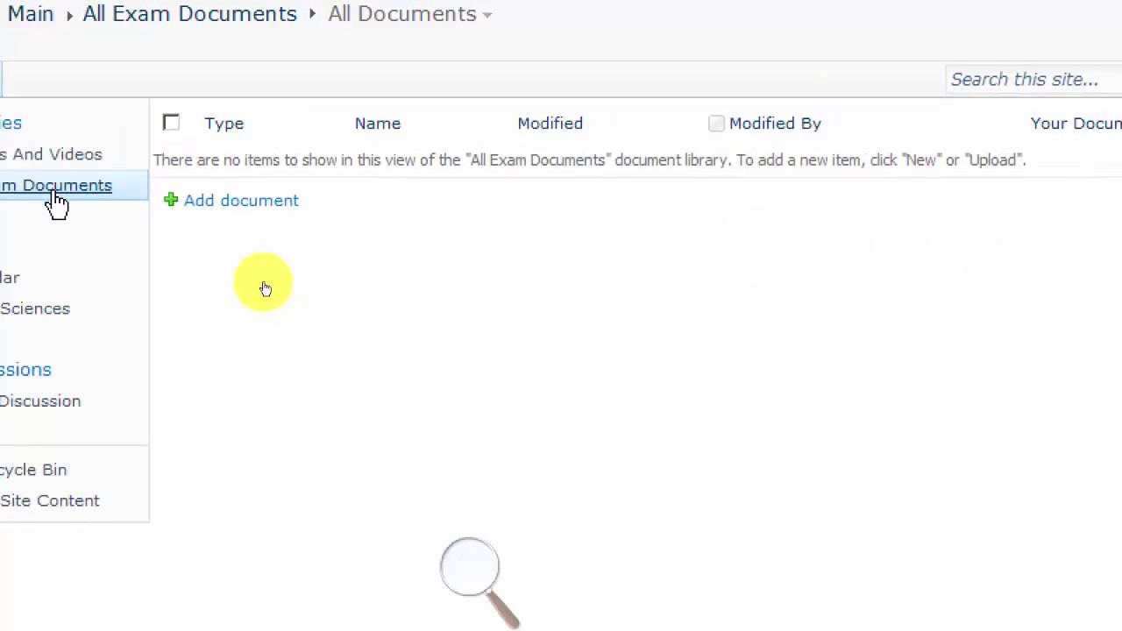
{"action": "left_click", "coordinate": [334, 215]}
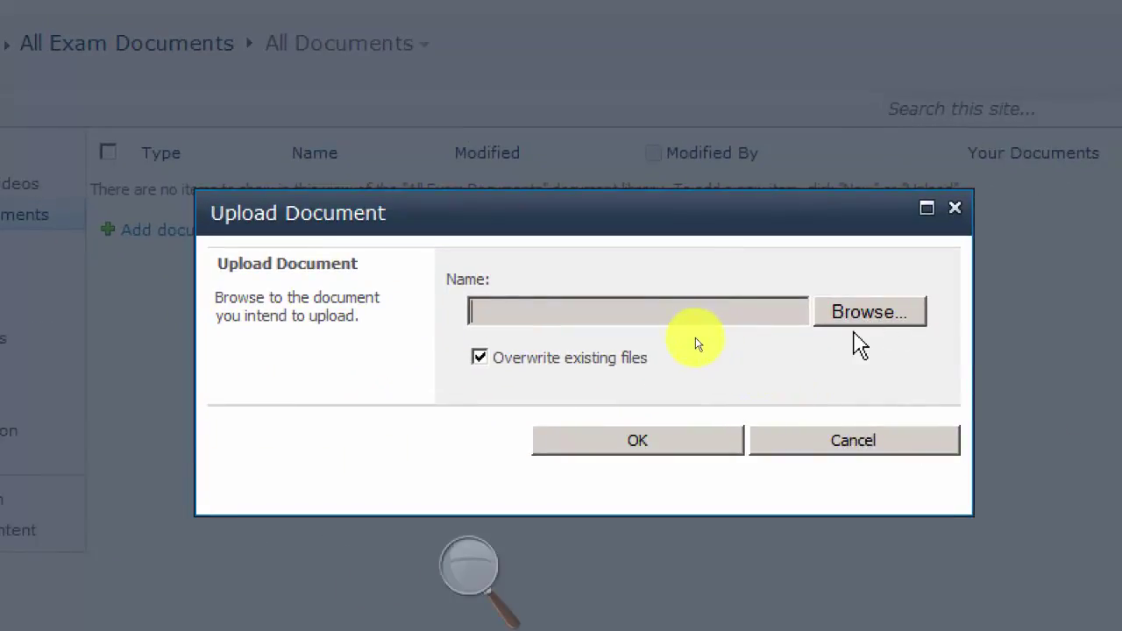
{"action": "left_click", "coordinate": [890, 318]}
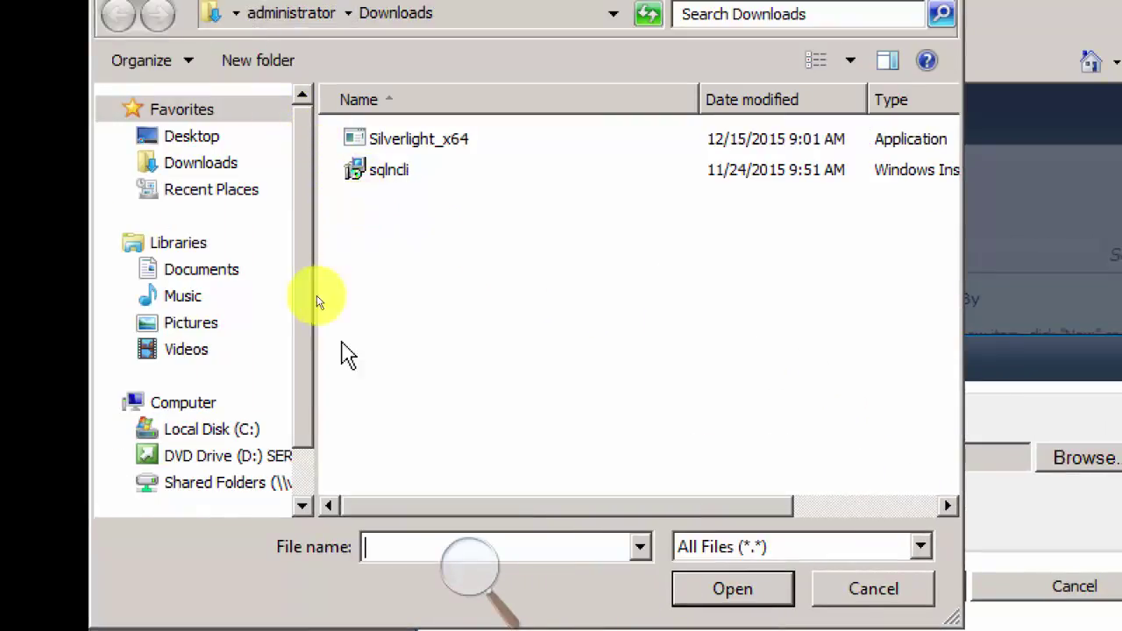
{"action": "right_click", "coordinate": [387, 196]}
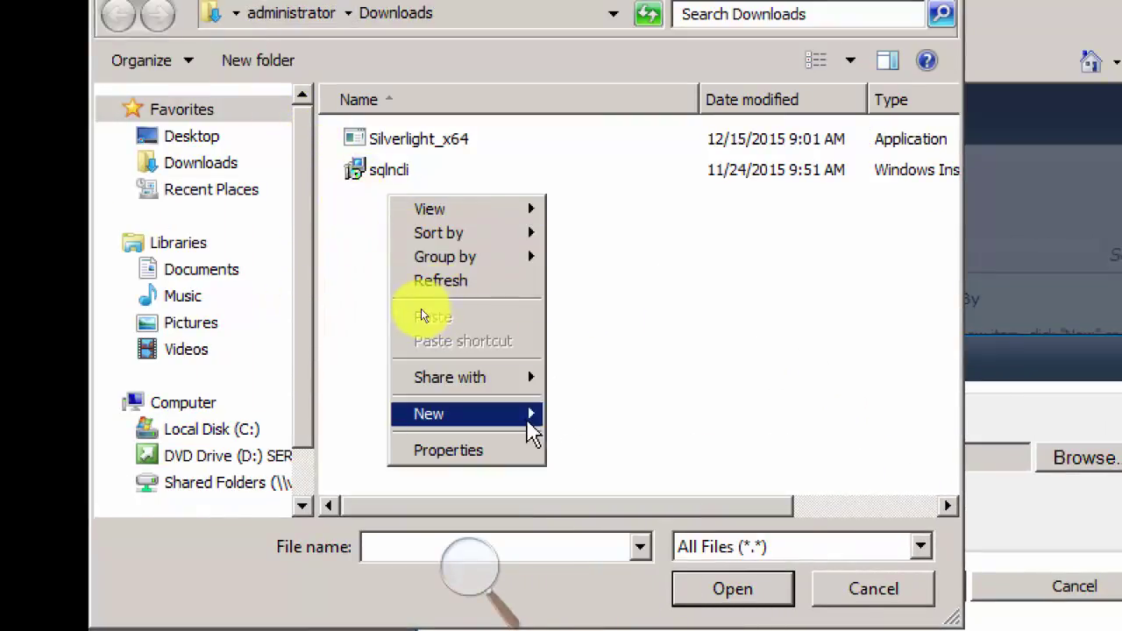
{"action": "mouse_move", "coordinate": [531, 420]}
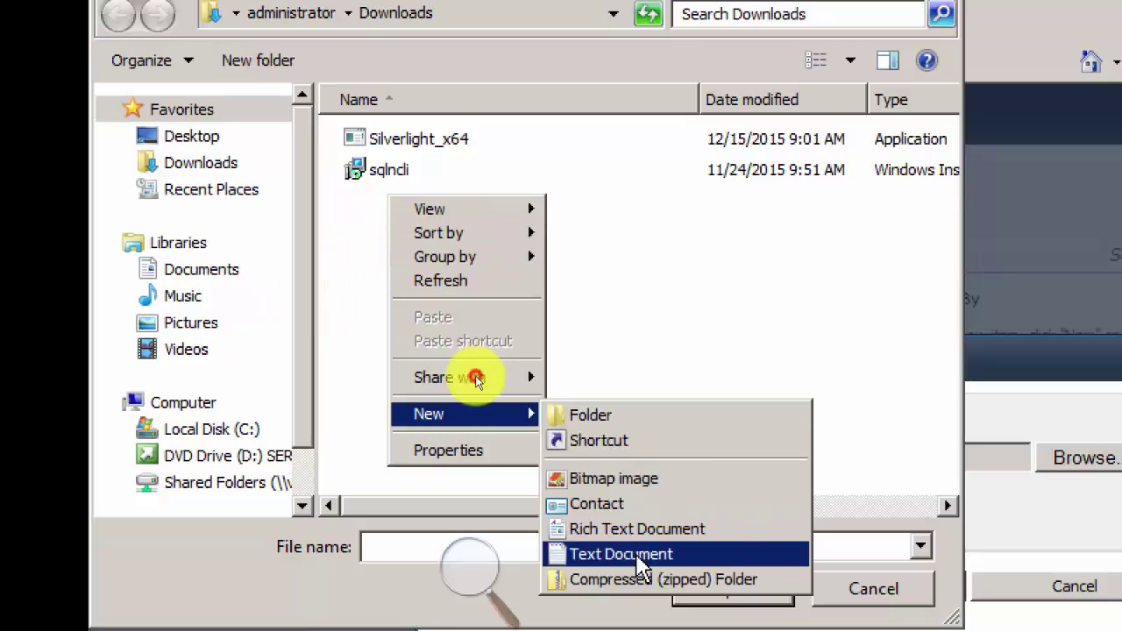
{"action": "left_click", "coordinate": [637, 559]}
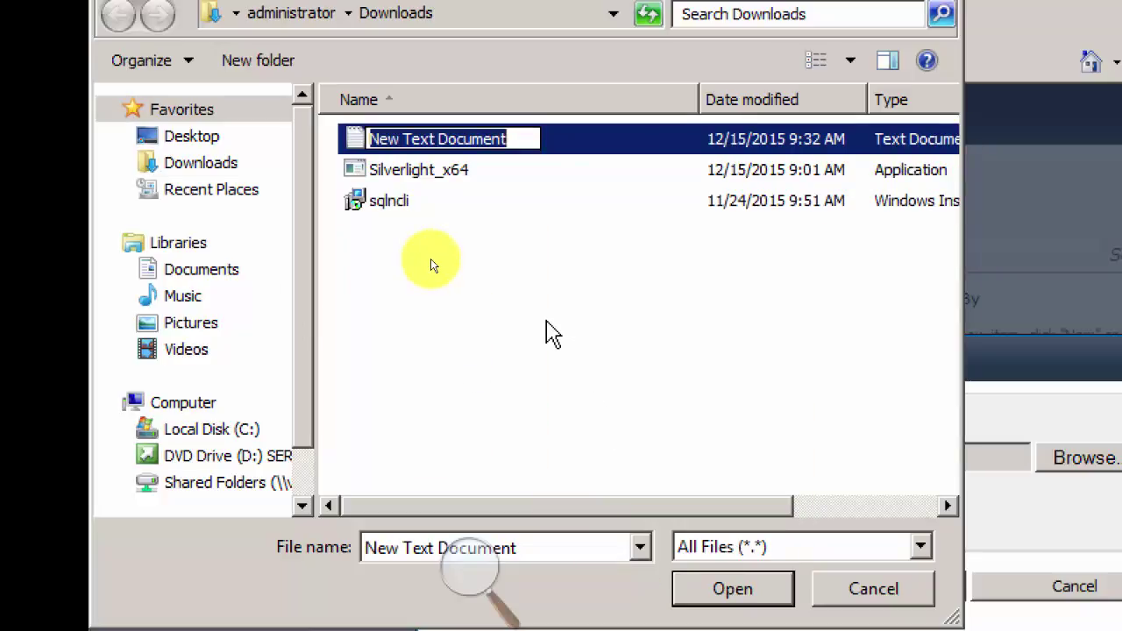
{"action": "type", "text": "Sample"}
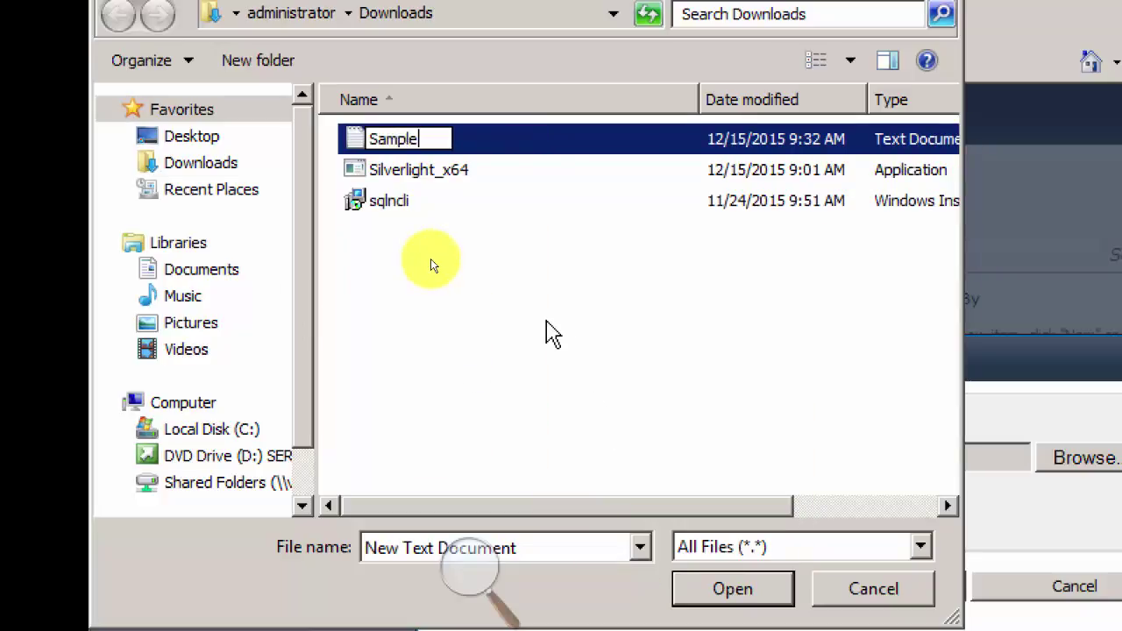
{"action": "left_click", "coordinate": [430, 261]}
- Upload the empty Sample file, which is rejected, then close the upload form
{"action": "double_click", "coordinate": [399, 140]}
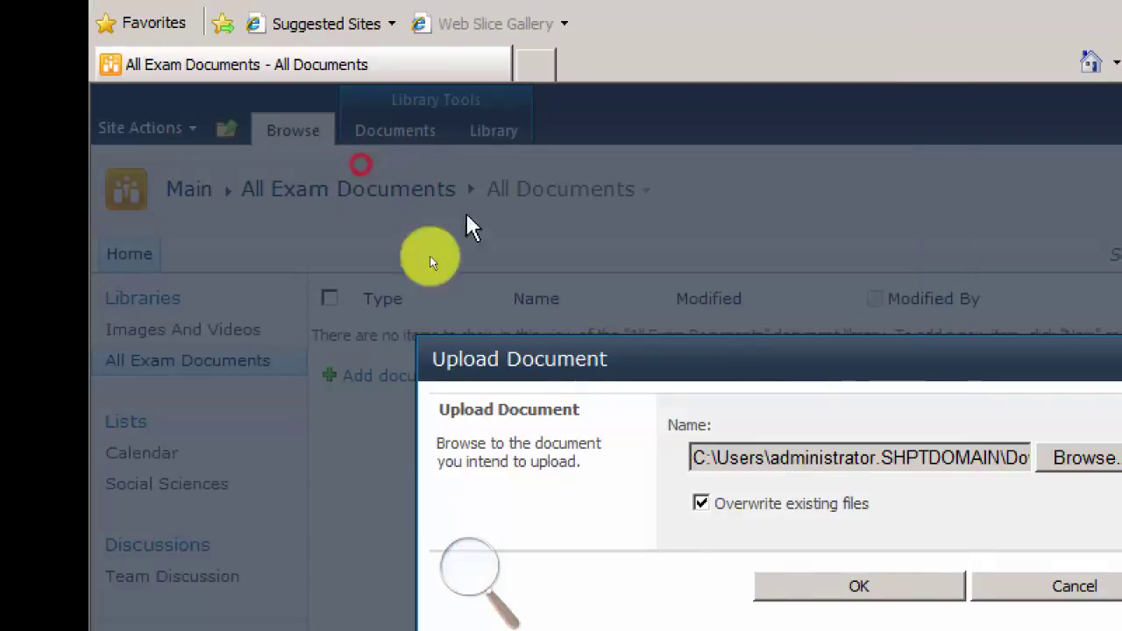
{"action": "left_click", "coordinate": [849, 587]}
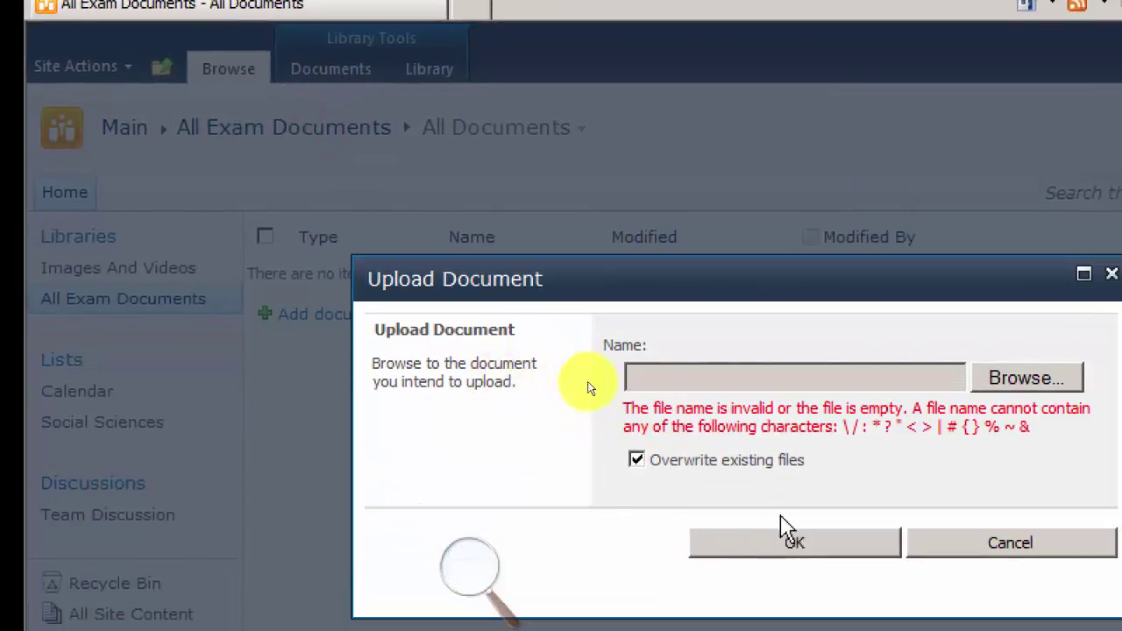
{"action": "left_click", "coordinate": [633, 358]}
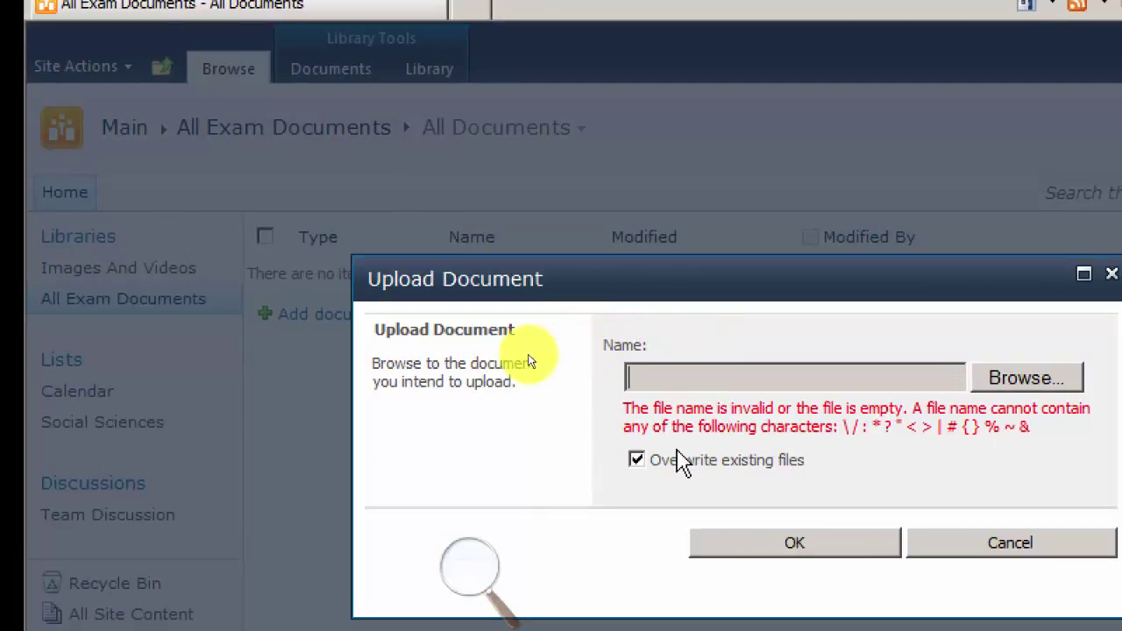
{"action": "left_click", "coordinate": [994, 545]}
- Edit Sample in Notepad to contain 'Bla Bla Bla', then select it for upload
{"action": "left_click", "coordinate": [294, 314]}
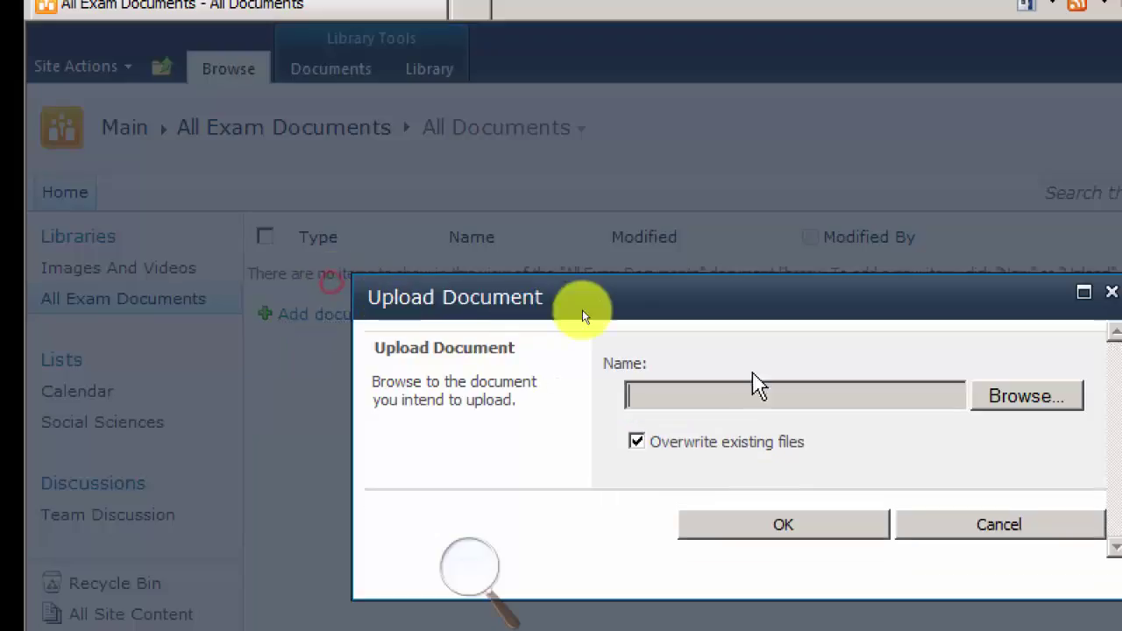
{"action": "left_click", "coordinate": [1015, 408]}
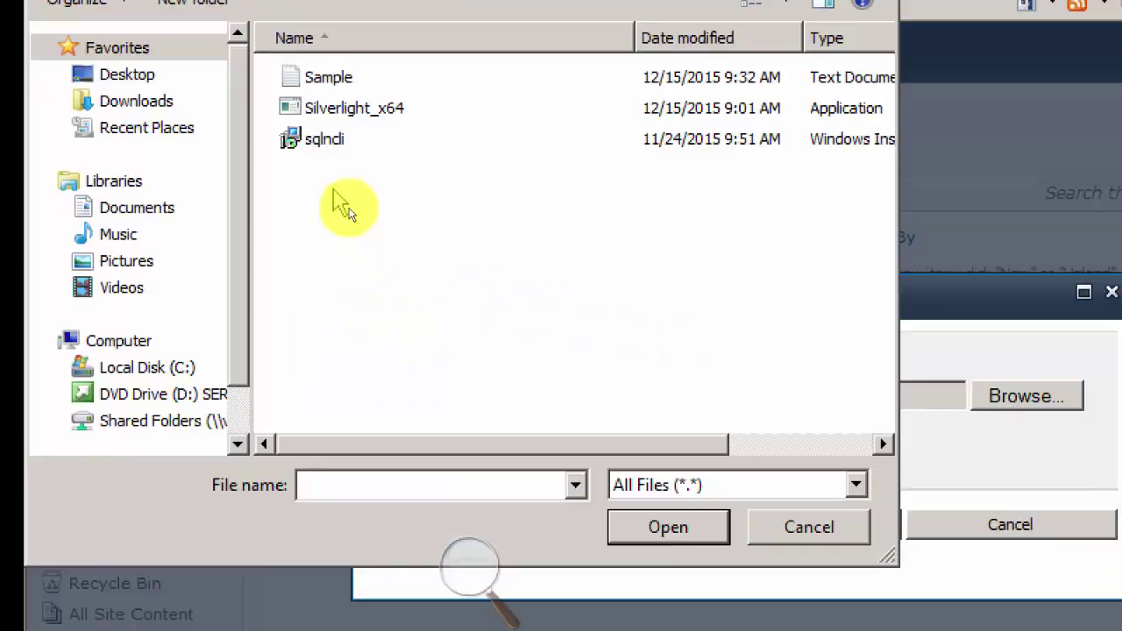
{"action": "right_click", "coordinate": [331, 81]}
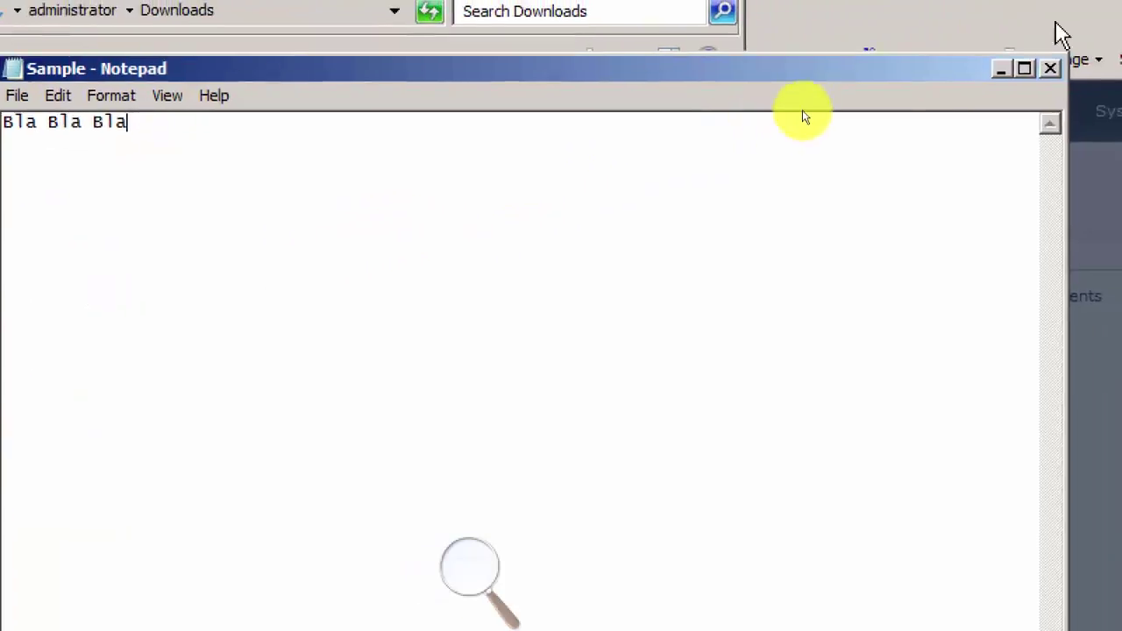
{"action": "left_click", "coordinate": [1034, 63]}
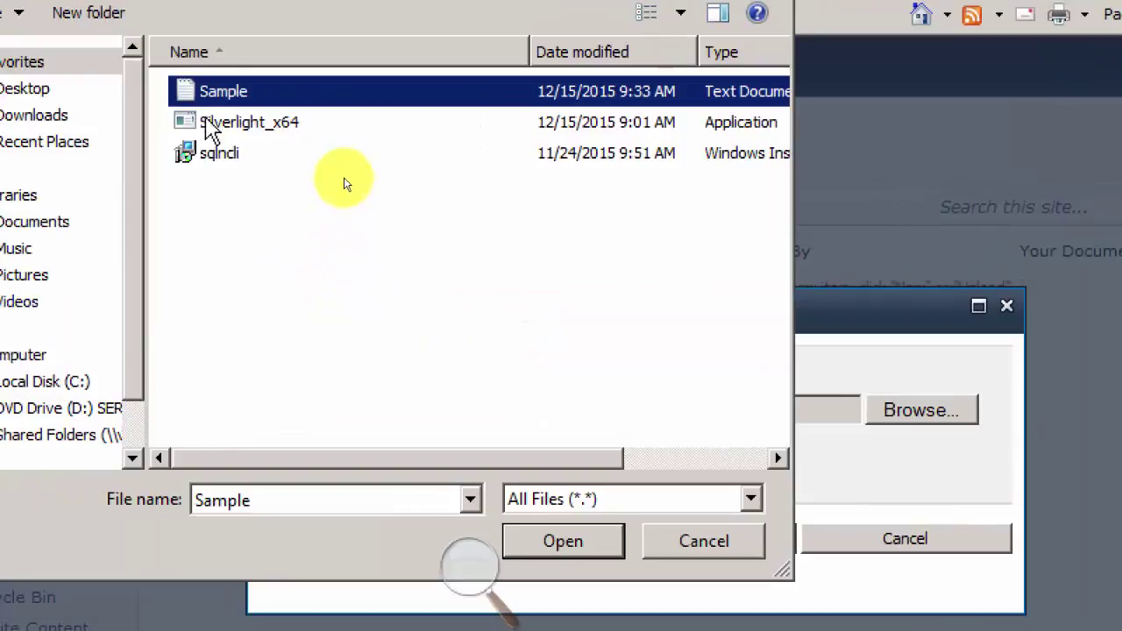
{"action": "double_click", "coordinate": [204, 99]}
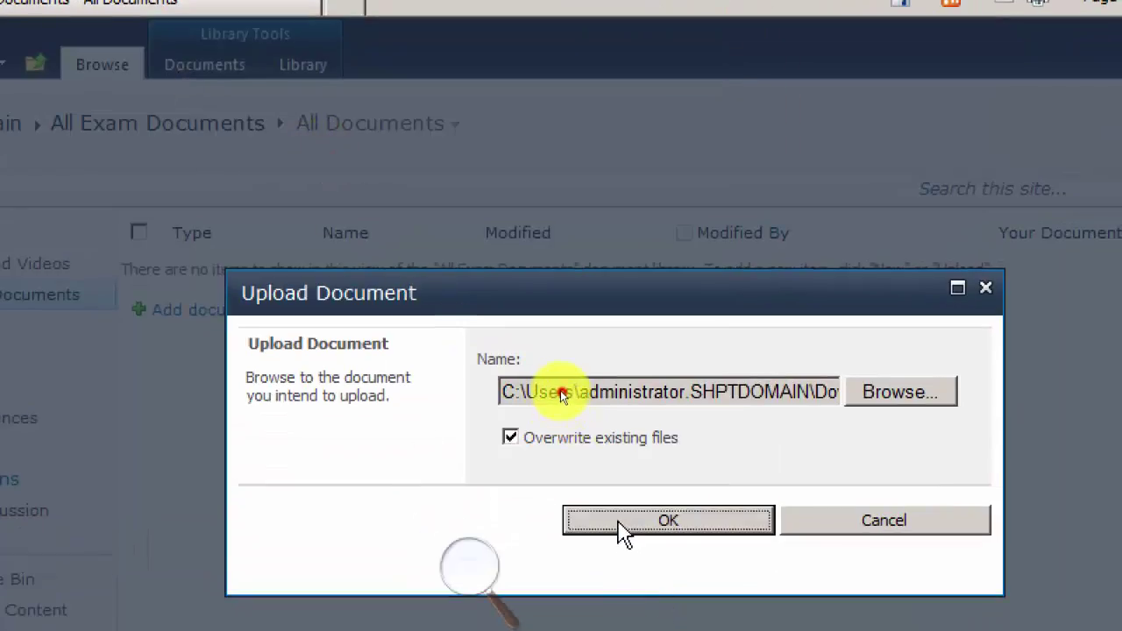
- Upload Sample.txt as a Document content type titled 'Bla Bla' and save its properties
{"action": "left_click", "coordinate": [609, 541]}
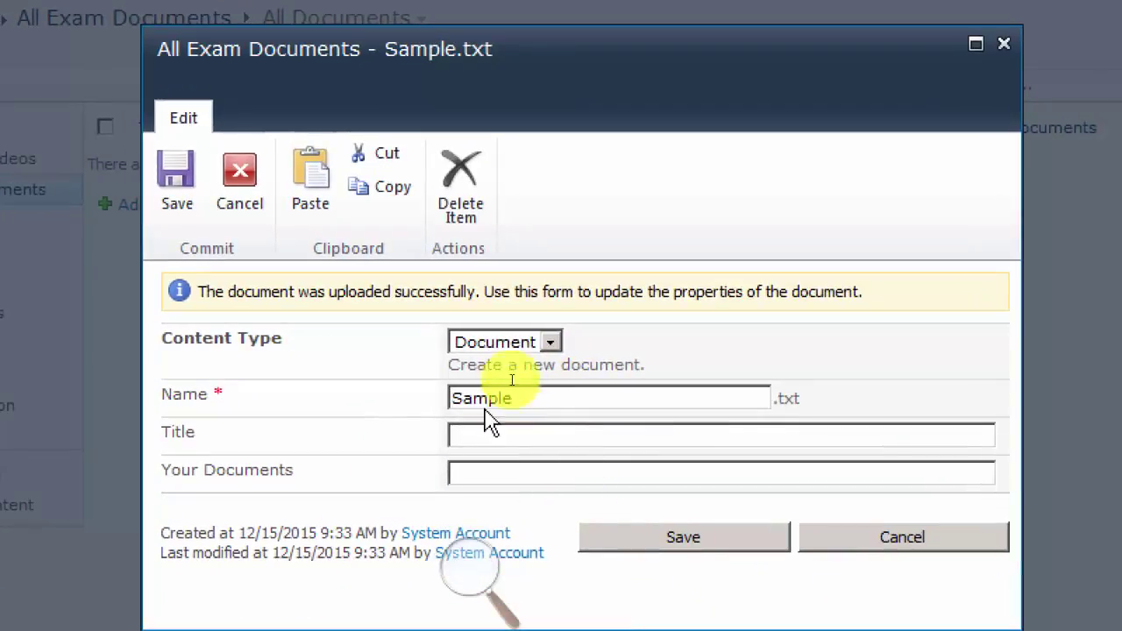
{"action": "left_click", "coordinate": [549, 350]}
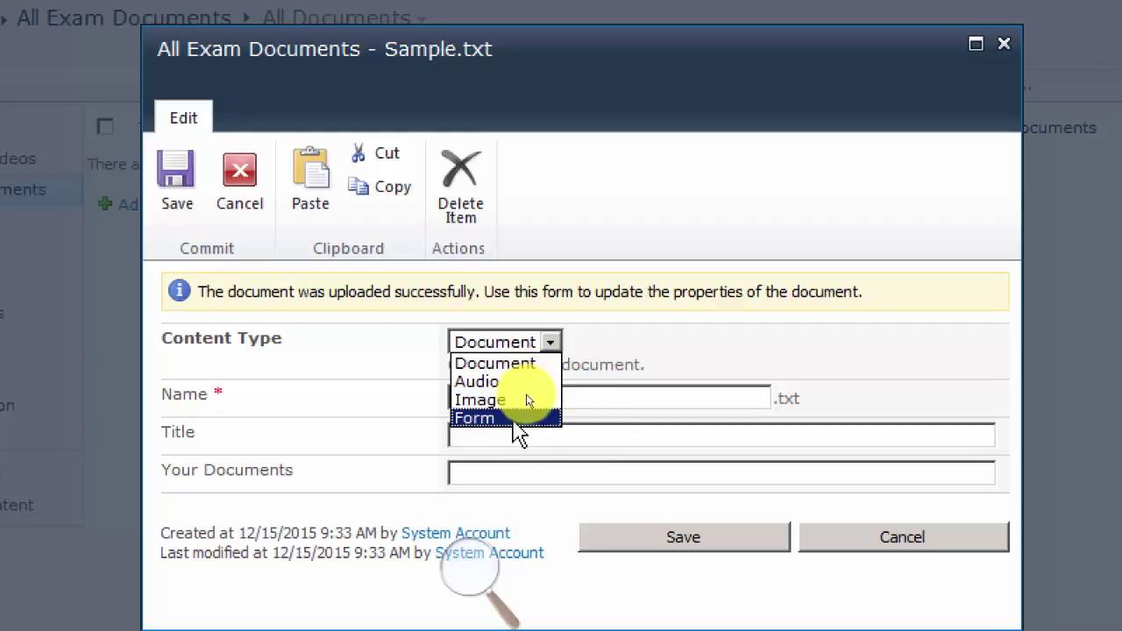
{"action": "left_click", "coordinate": [530, 365]}
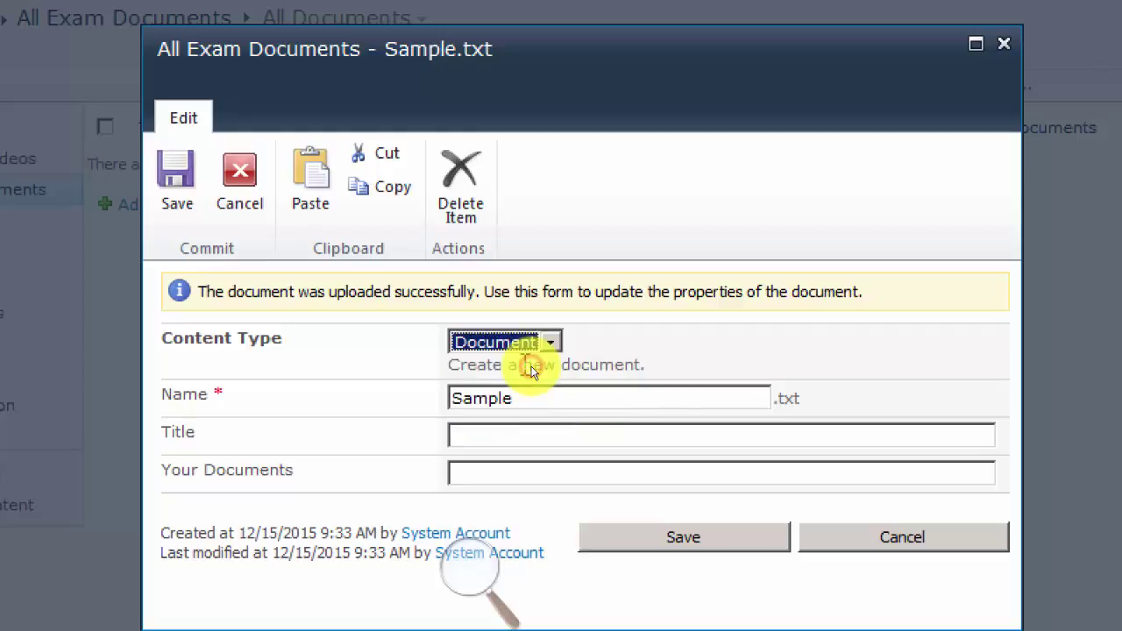
{"action": "left_click", "coordinate": [544, 345]}
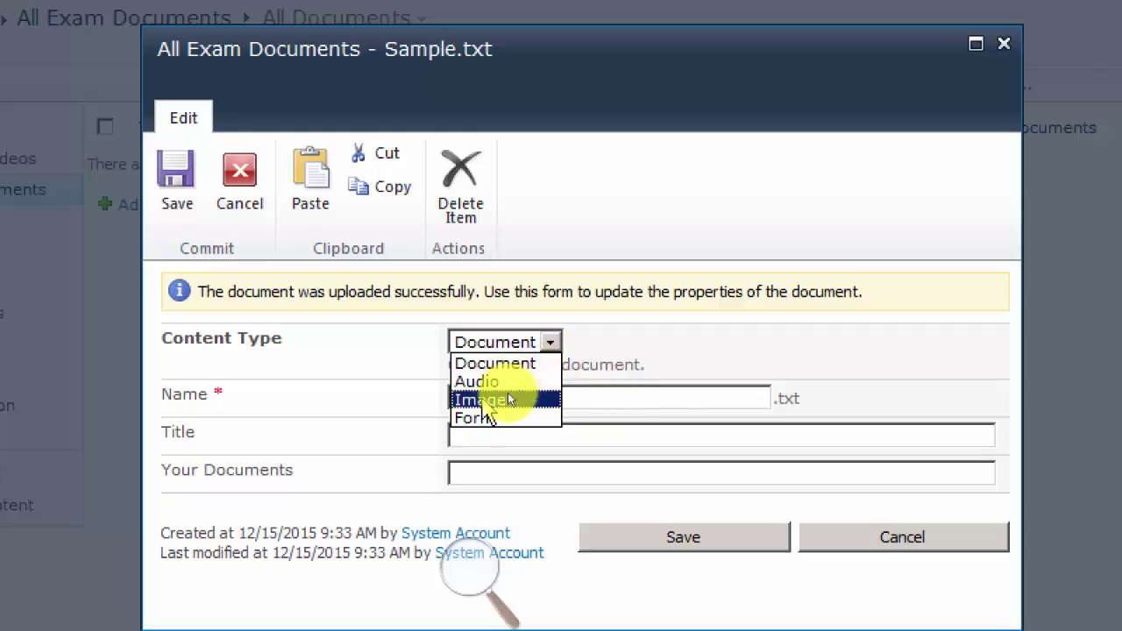
{"action": "left_click", "coordinate": [513, 364]}
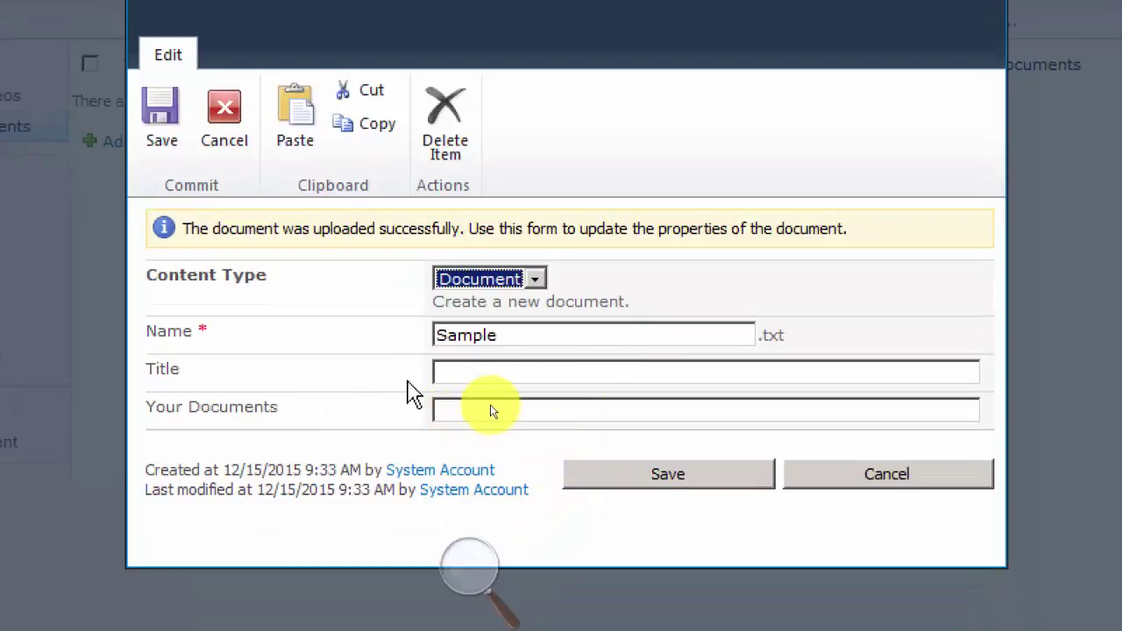
{"action": "left_click", "coordinate": [453, 366]}
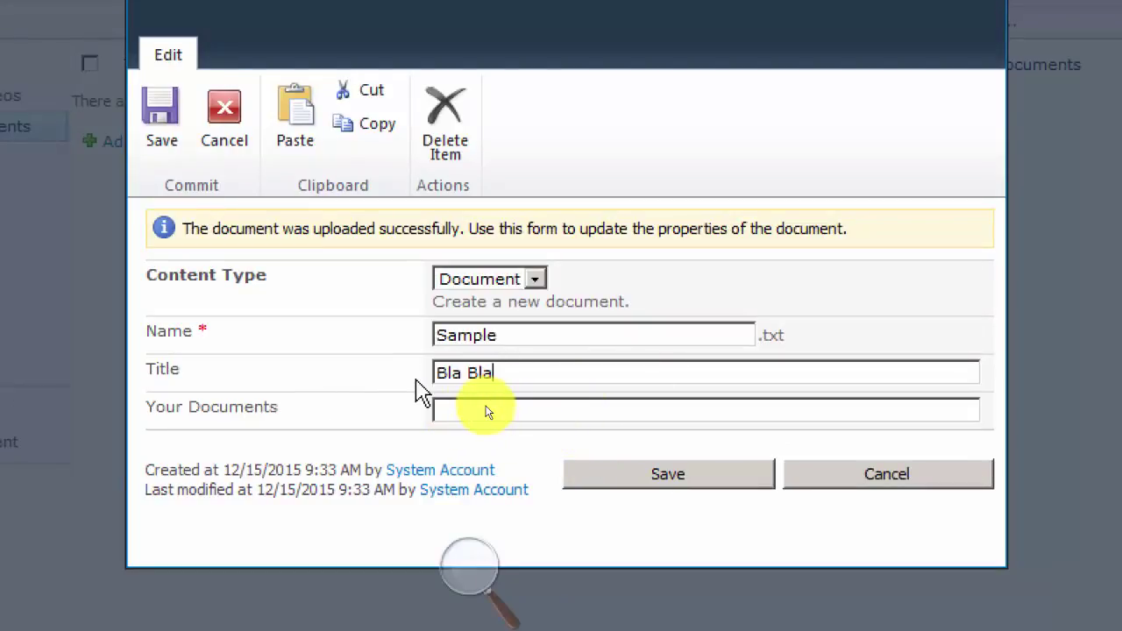
{"action": "left_click", "coordinate": [649, 474]}
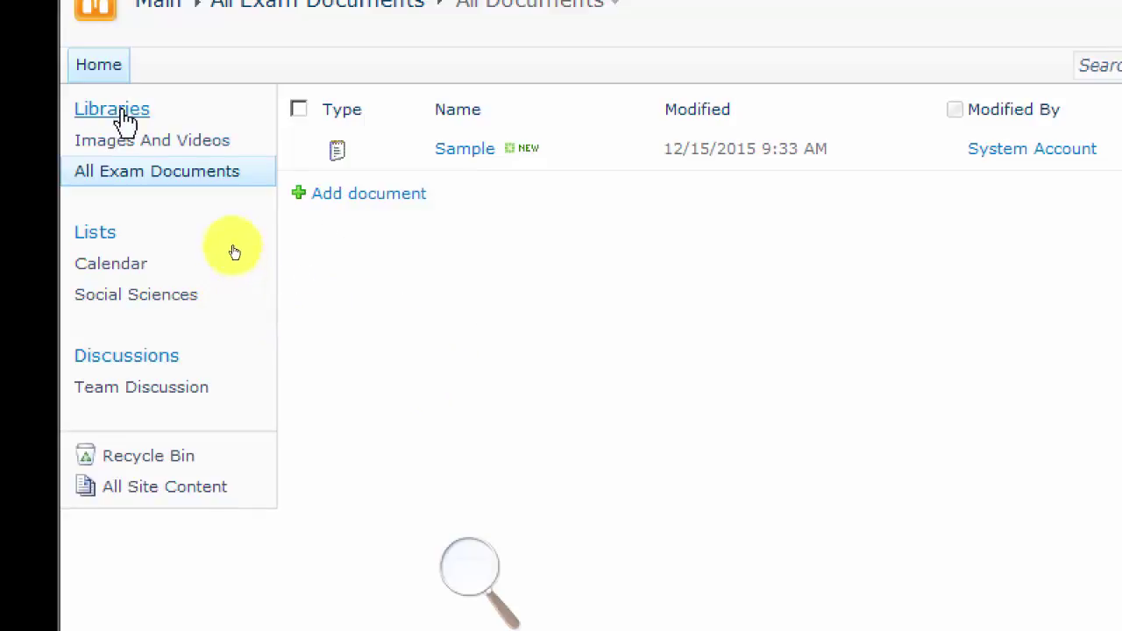
- Open the Quick Launch Lists page showing Announcements, Calendar, Links, Social Sciences and Tasks
{"action": "left_click", "coordinate": [95, 235]}
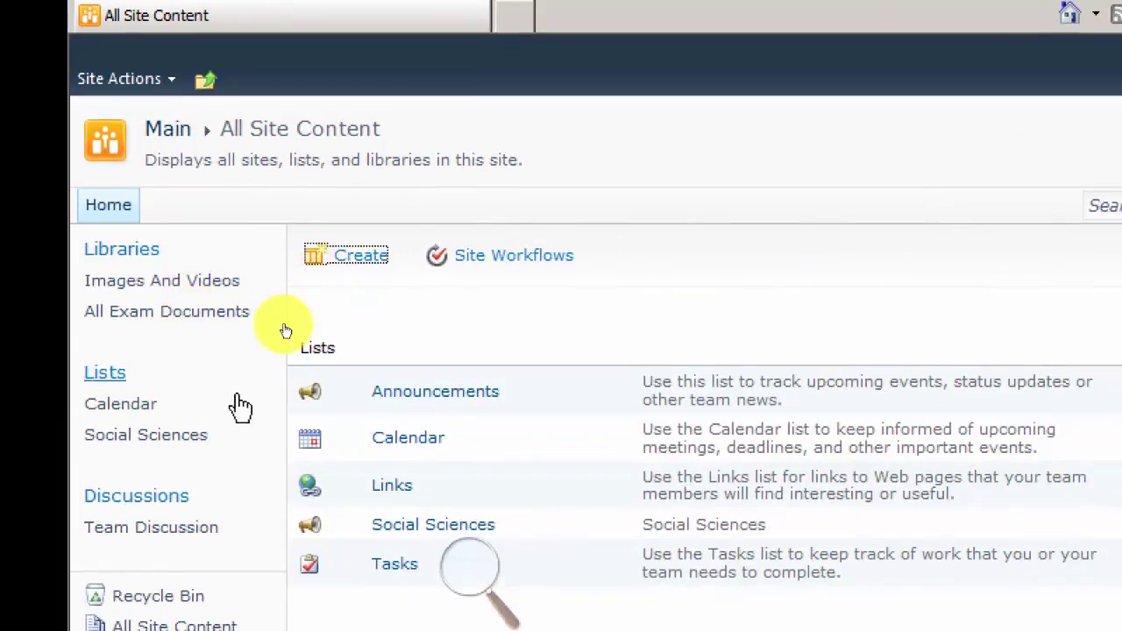
{"action": "left_click", "coordinate": [220, 311]}
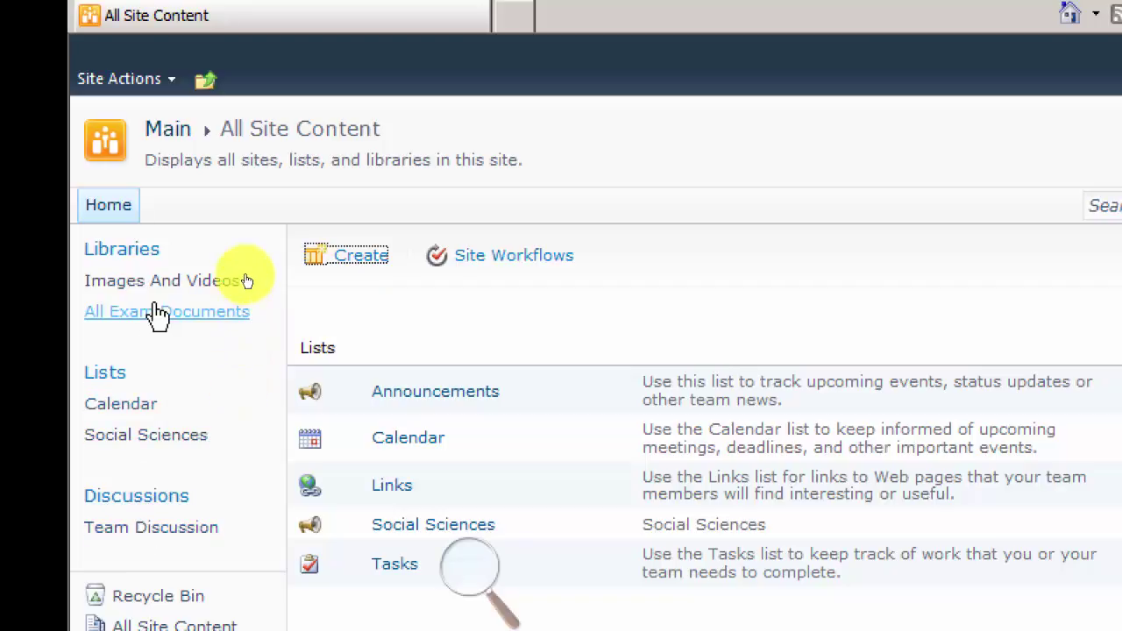
- Open the All Exam Documents library and go to its Library Settings page
{"action": "left_click", "coordinate": [131, 285]}
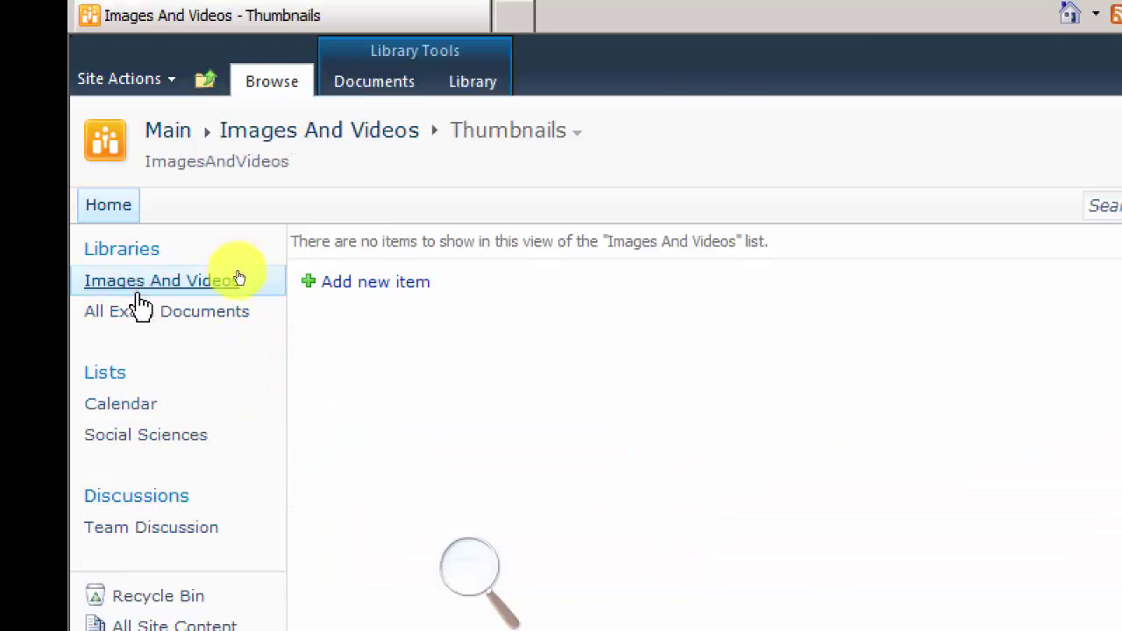
{"action": "left_click", "coordinate": [155, 311]}
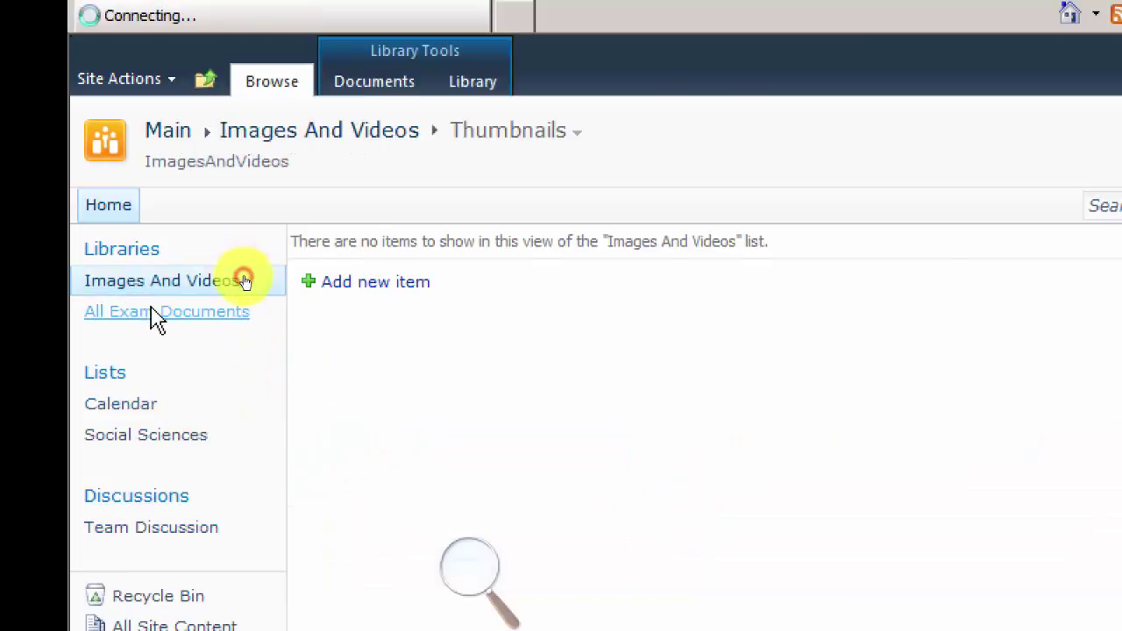
{"action": "left_click", "coordinate": [473, 83]}
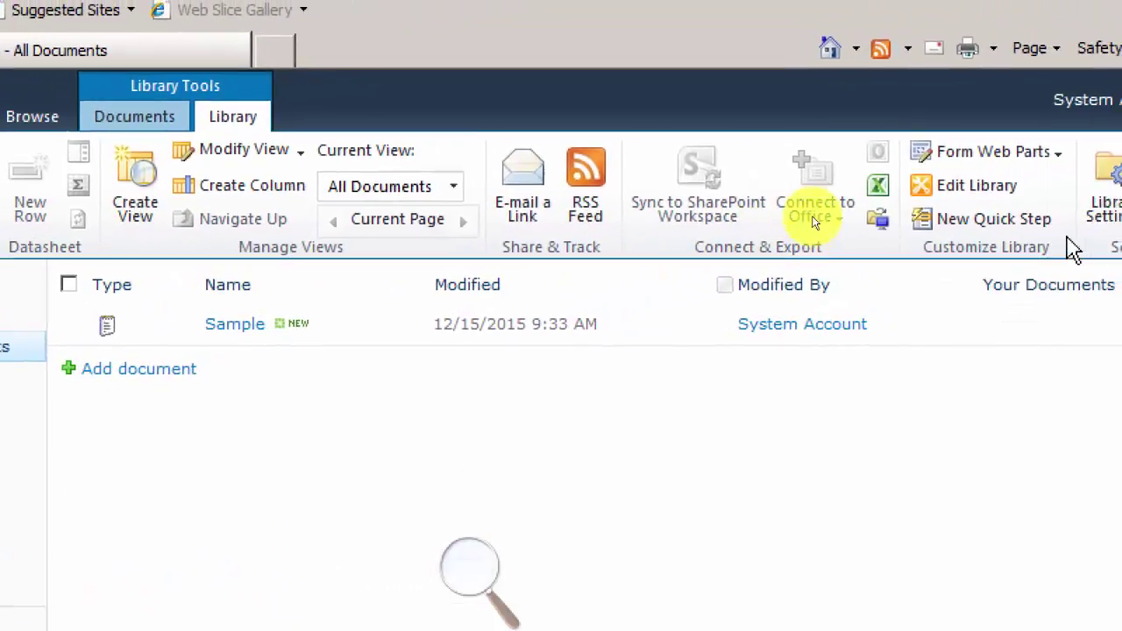
{"action": "left_click", "coordinate": [1037, 208]}
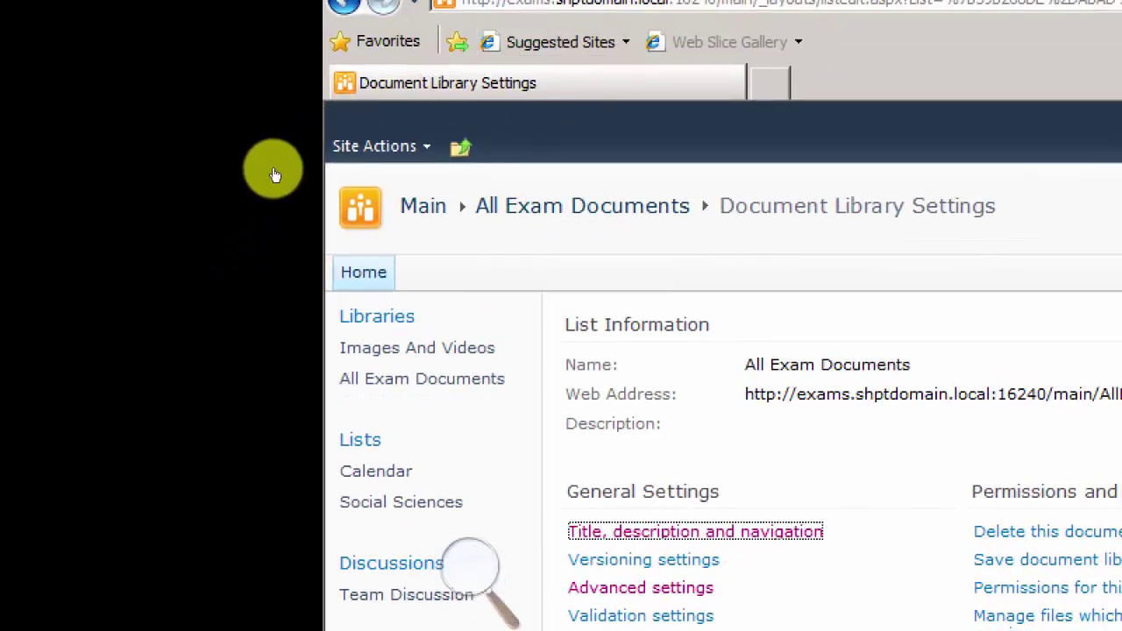
- Navigate up to the Main site, then open its All Site Content overview
{"action": "left_click", "coordinate": [463, 151]}
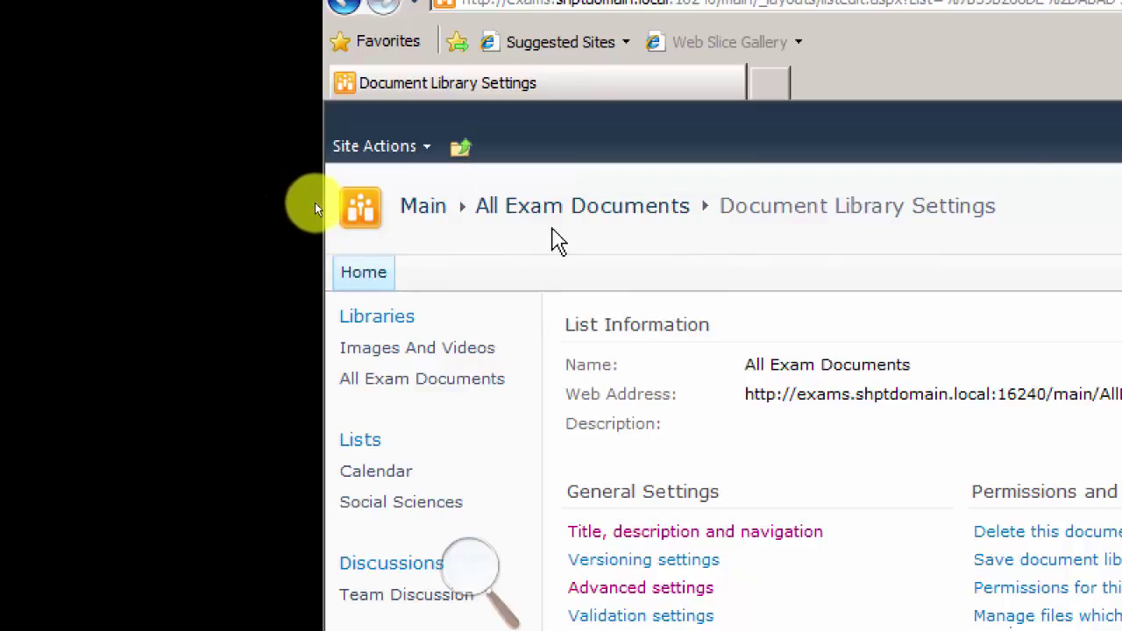
{"action": "left_click", "coordinate": [426, 210]}
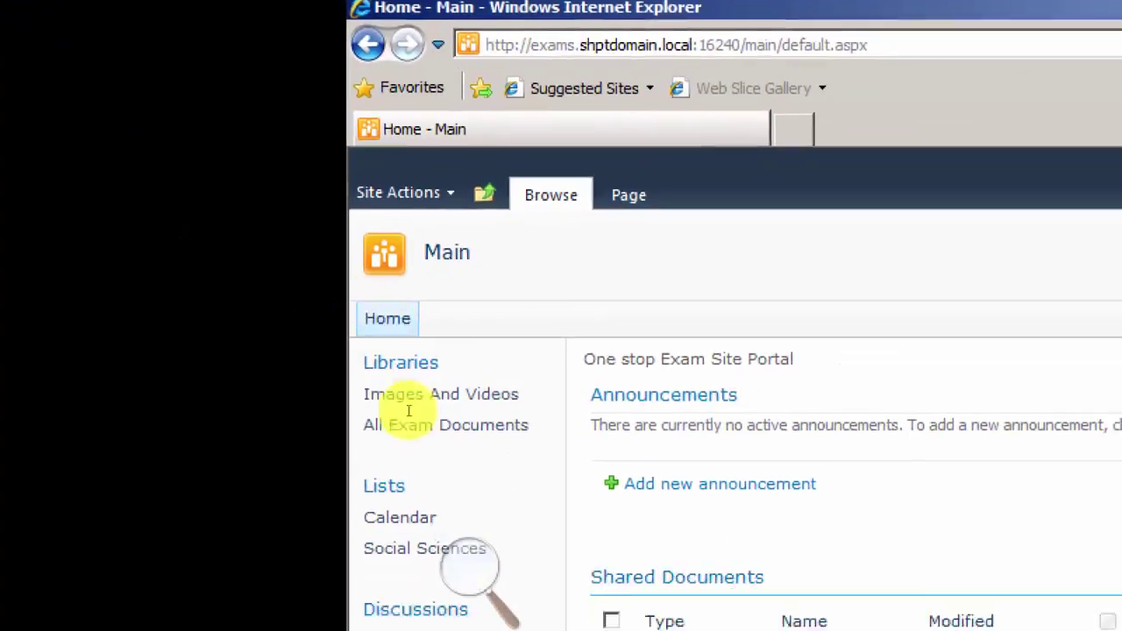
{"action": "left_click", "coordinate": [314, 539]}
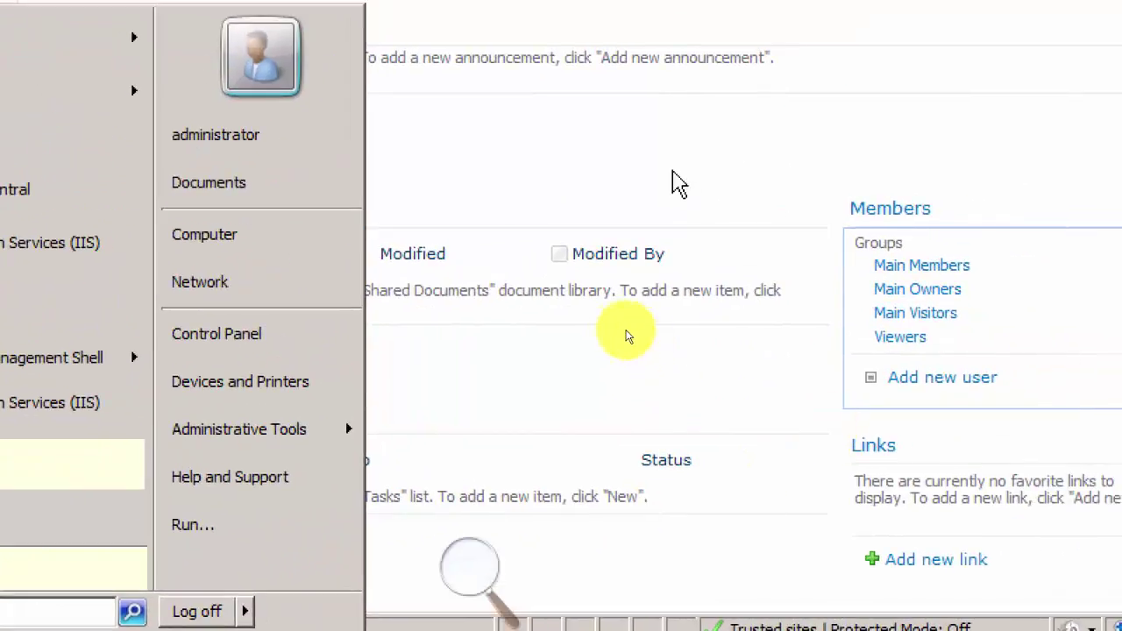
{"action": "left_click", "coordinate": [846, 275]}
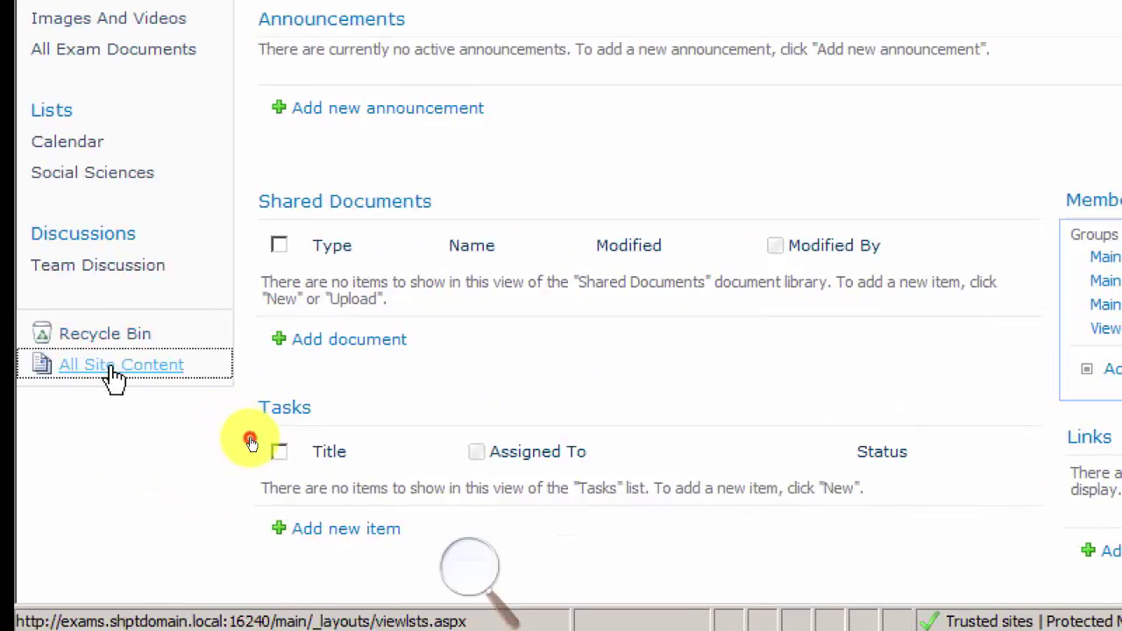
{"action": "left_click", "coordinate": [114, 368]}
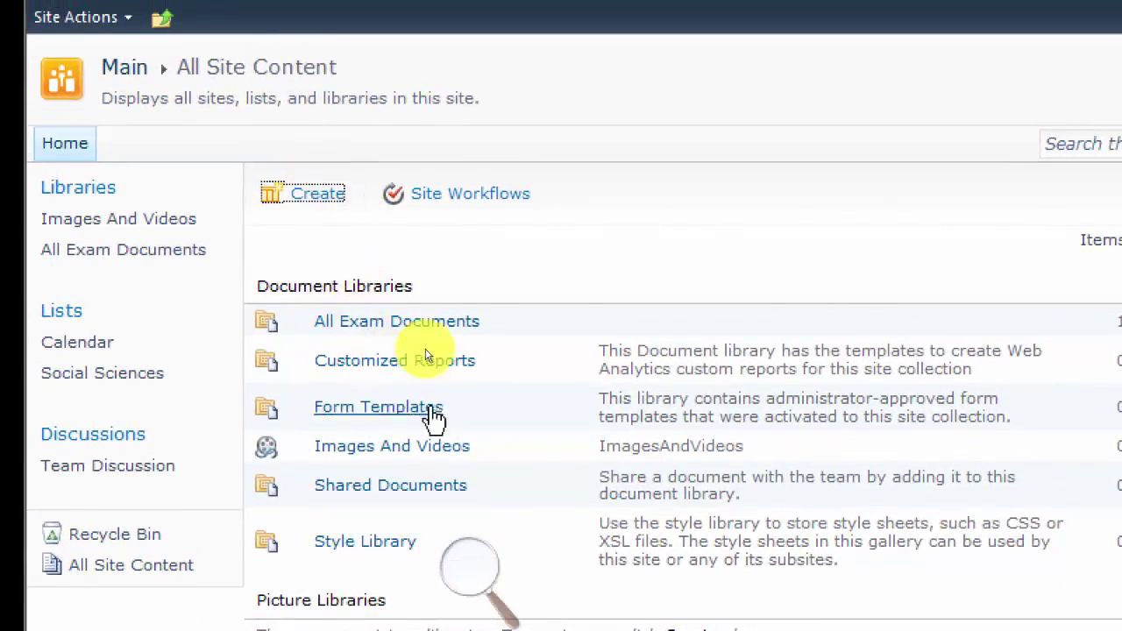
{"action": "left_click", "coordinate": [75, 377]}
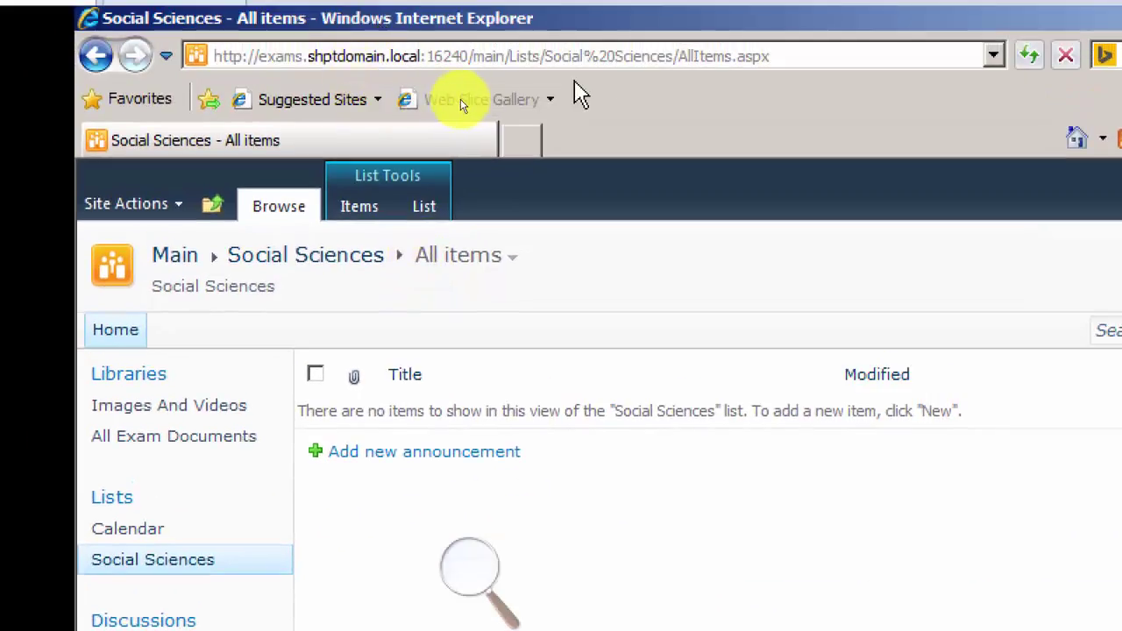
{"action": "left_click", "coordinate": [424, 207]}
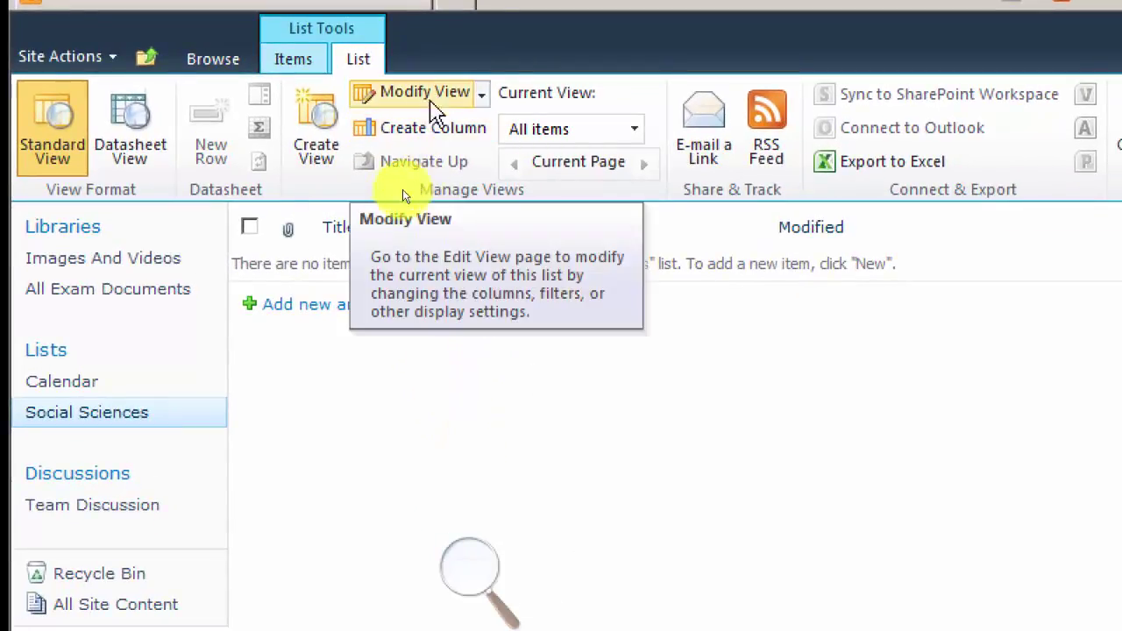
{"action": "left_click", "coordinate": [143, 151]}
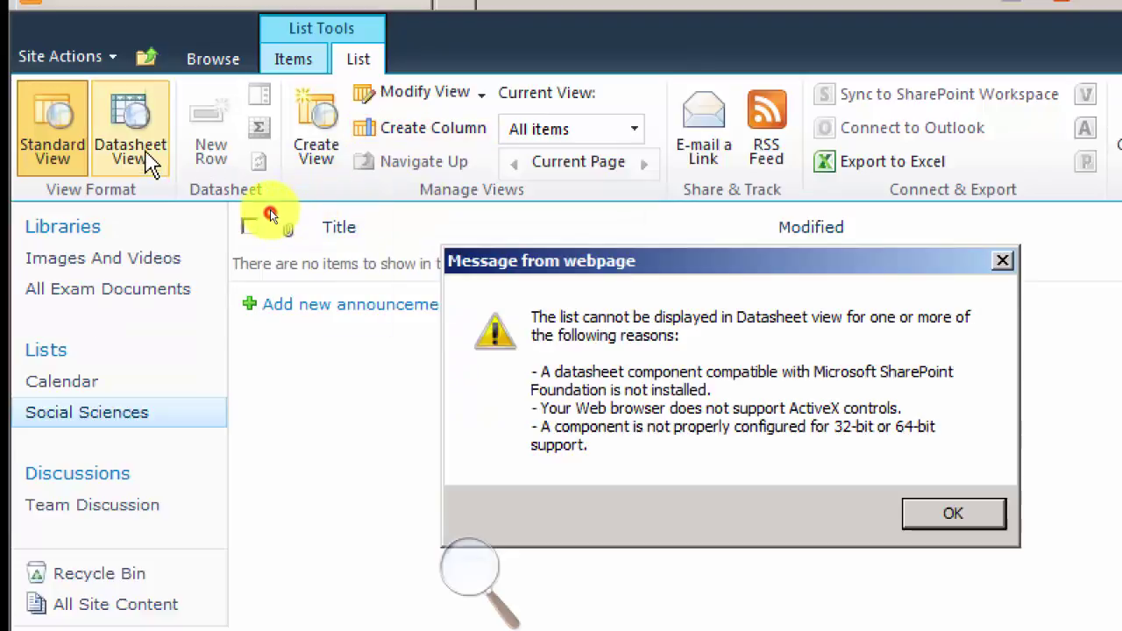
{"action": "left_click", "coordinate": [956, 512]}
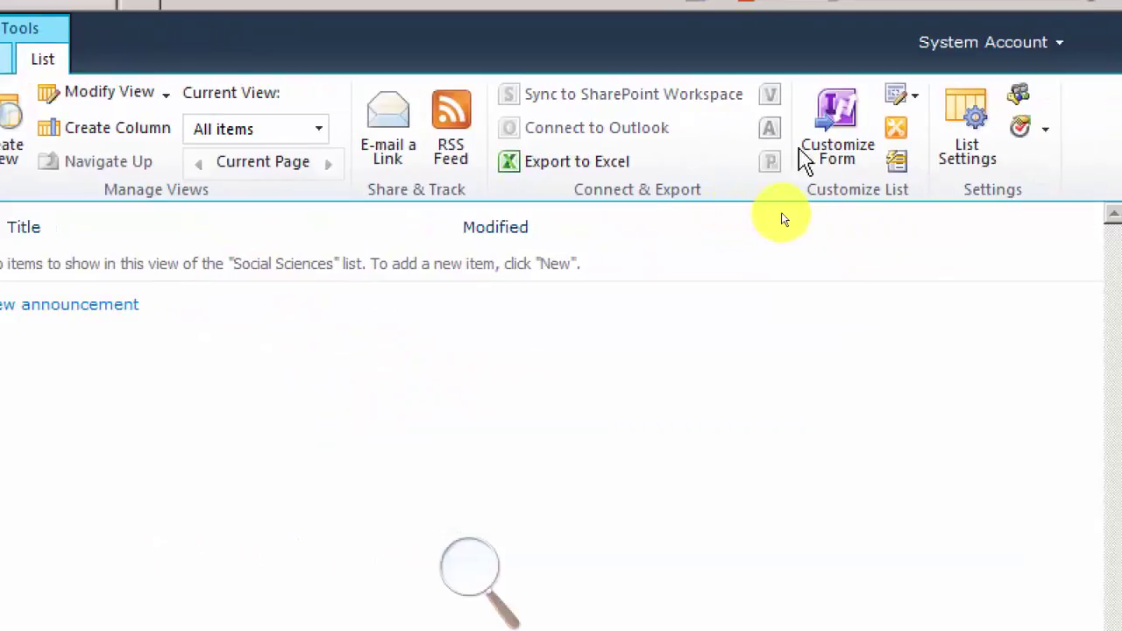
{"action": "left_click", "coordinate": [974, 167]}
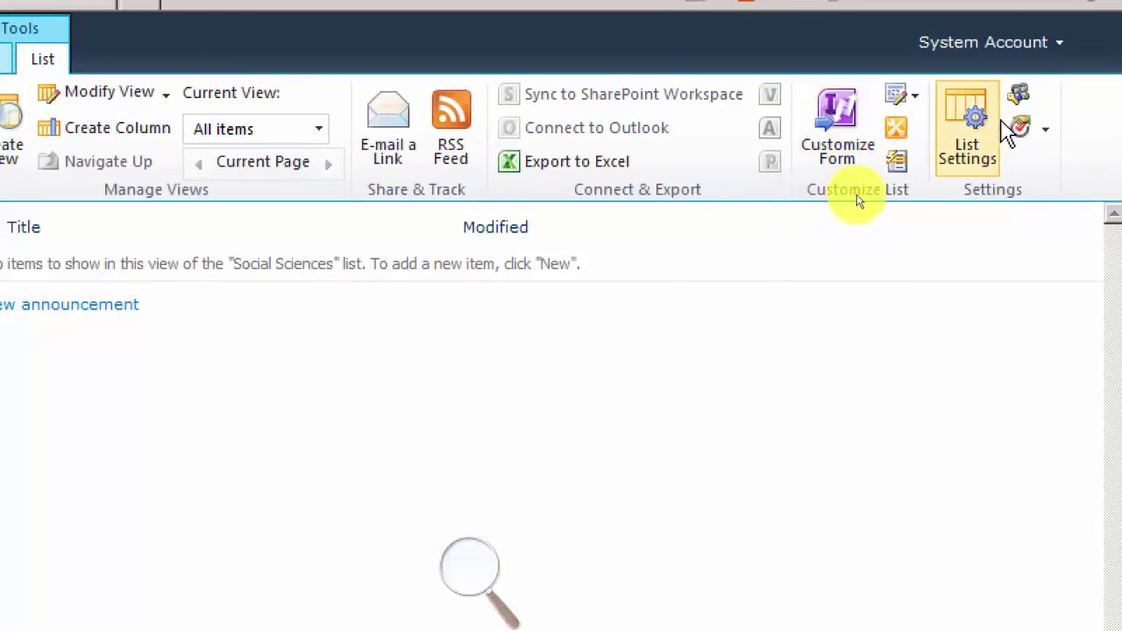
{"action": "left_click", "coordinate": [975, 151]}
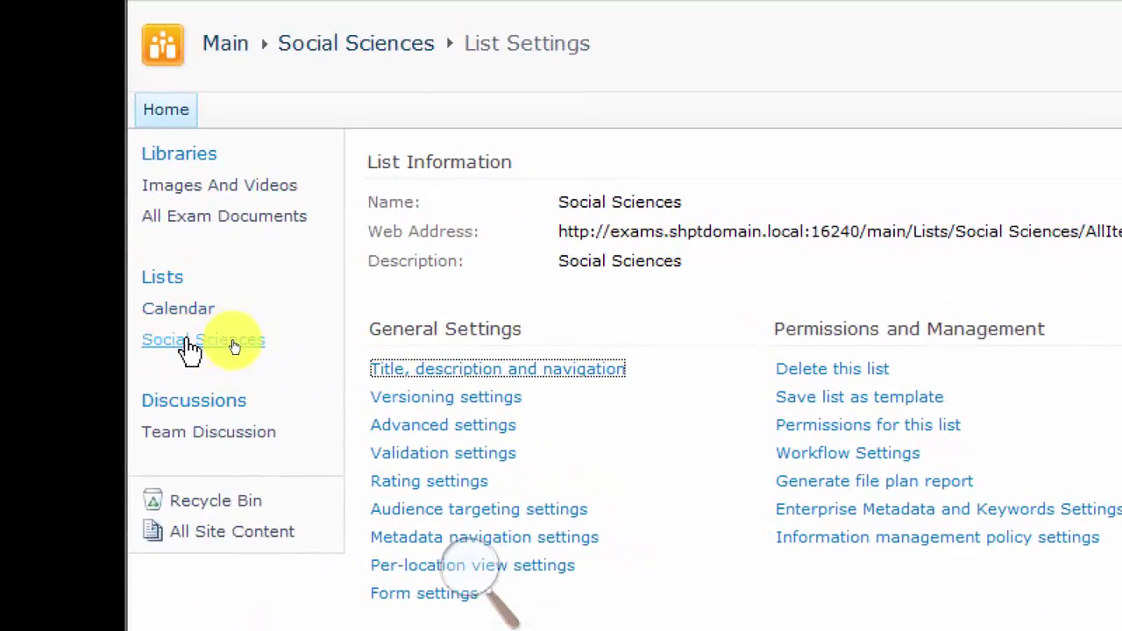
{"action": "left_click", "coordinate": [232, 342]}
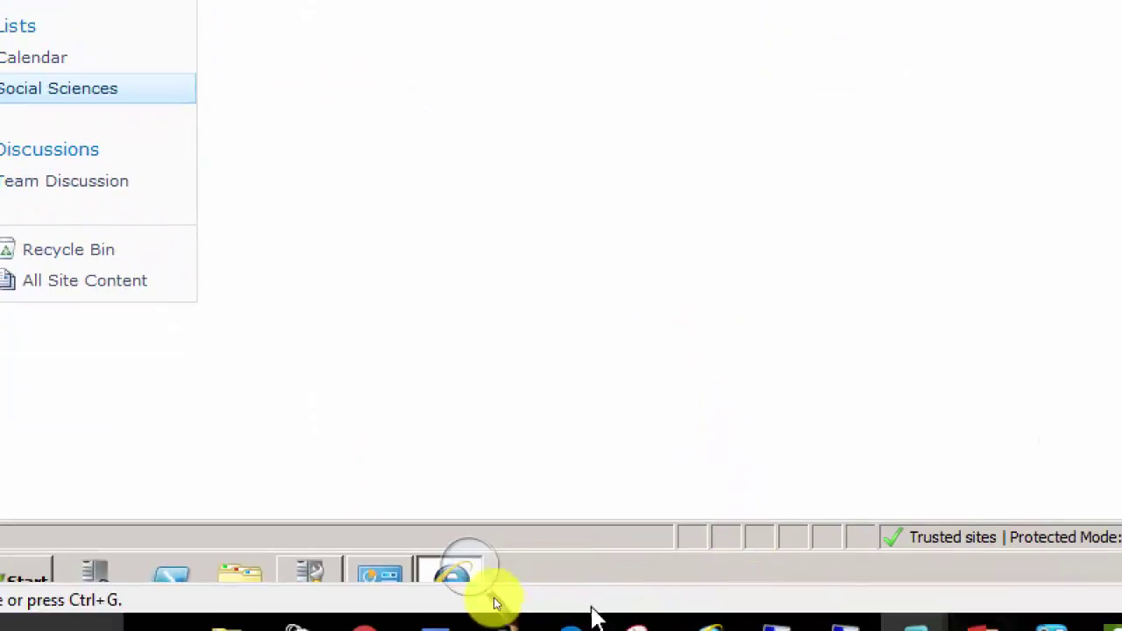
- Reset the screen magnifier to 100% and pause the screen recorder
{"action": "left_click", "coordinate": [464, 568]}
{"action": "left_click", "coordinate": [462, 585]}
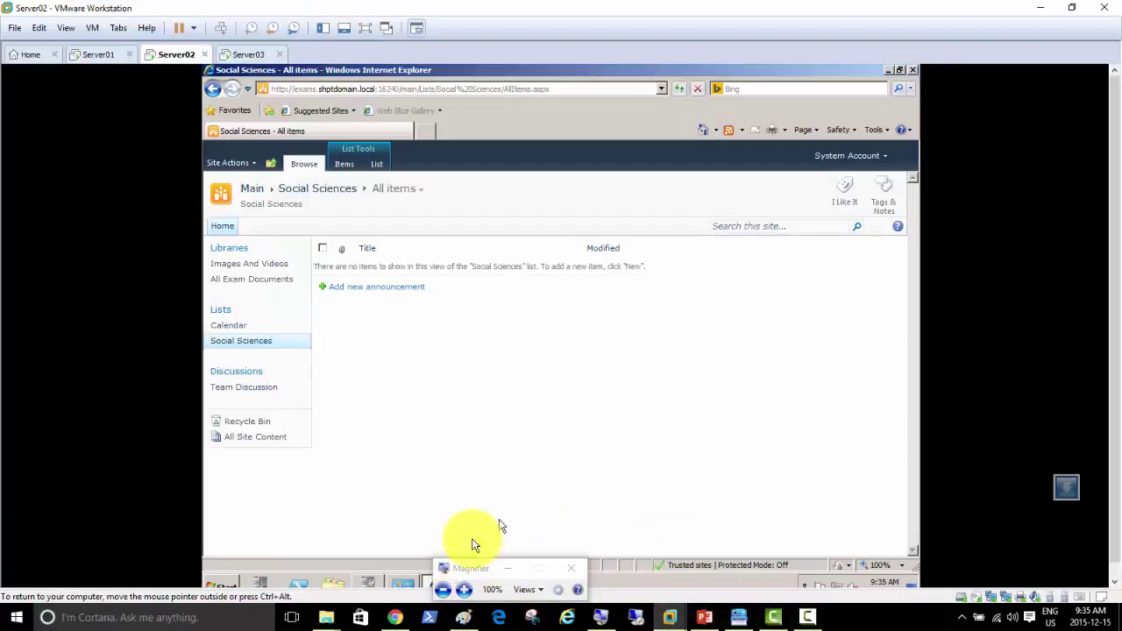
{"action": "left_click", "coordinate": [745, 616]}
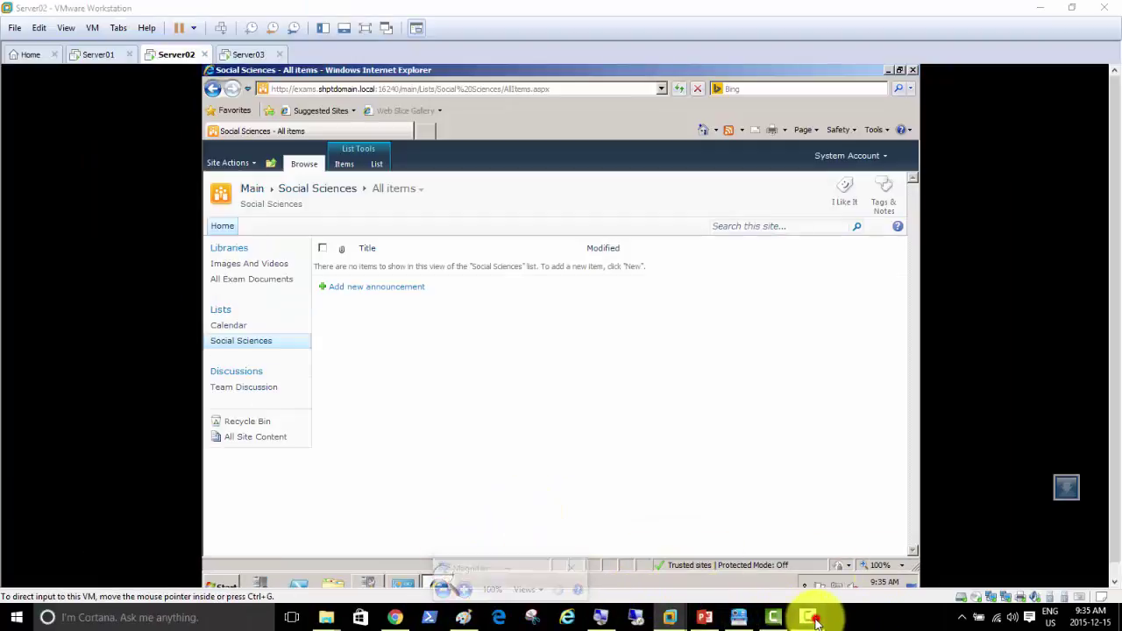
- Advance the slide deck to the Resource Throttling slide, then return to the Server01 VM
{"action": "left_click", "coordinate": [1061, 554]}
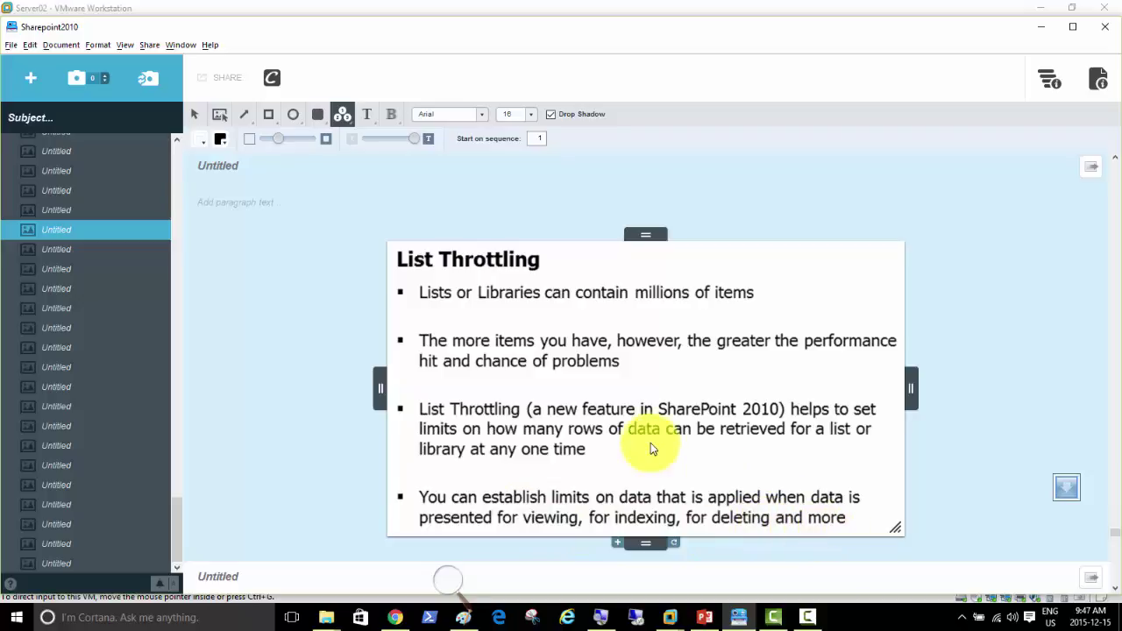
{"action": "left_click", "coordinate": [63, 251]}
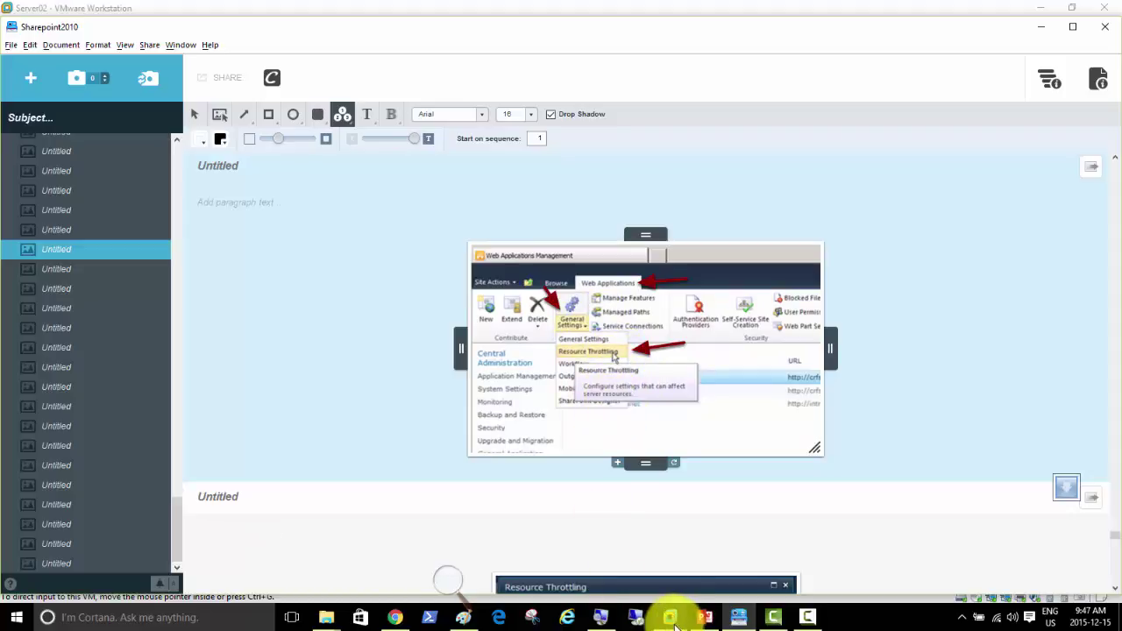
{"action": "mouse_move", "coordinate": [672, 614]}
{"action": "left_click", "coordinate": [641, 528]}
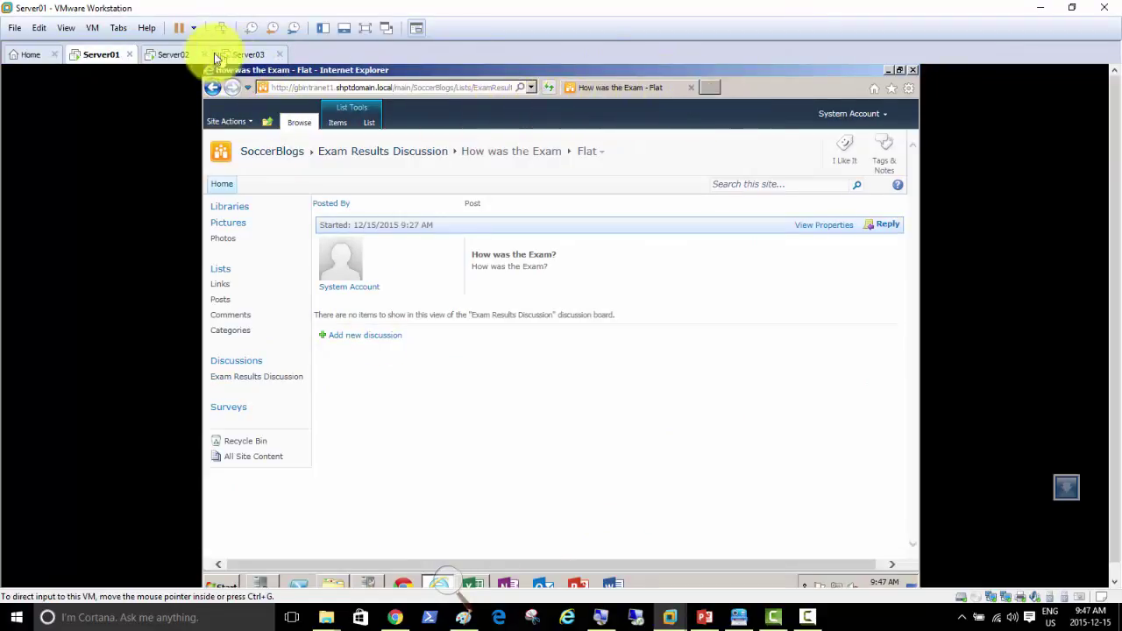
- Launch SharePoint 2010 Central Administration on the Server02 virtual machine
{"action": "left_click", "coordinate": [170, 55]}
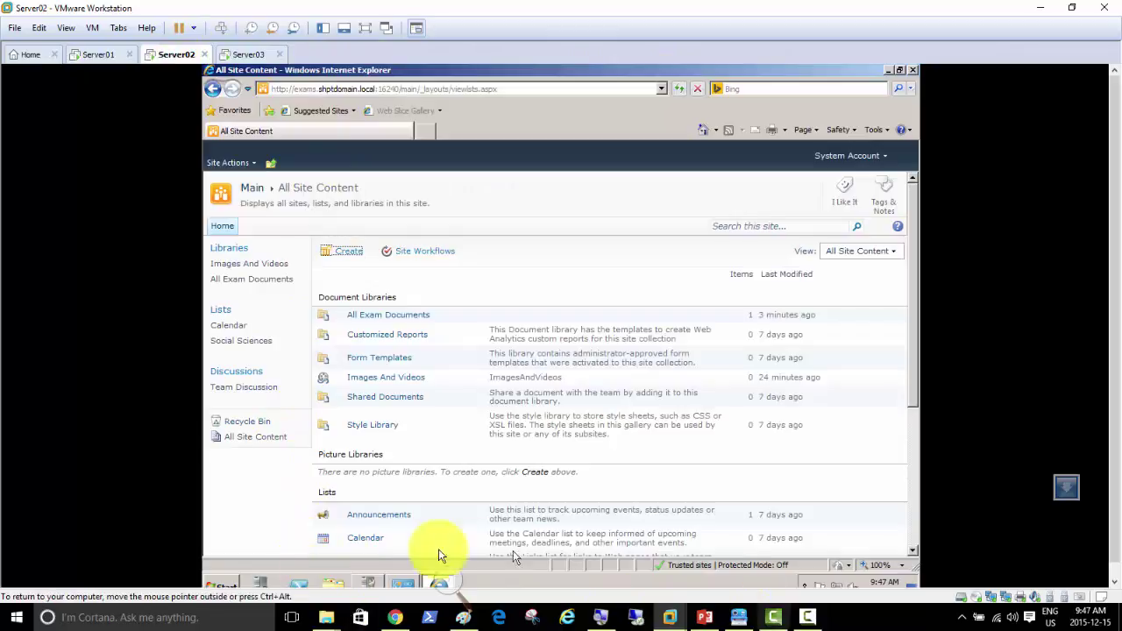
{"action": "left_click", "coordinate": [217, 586]}
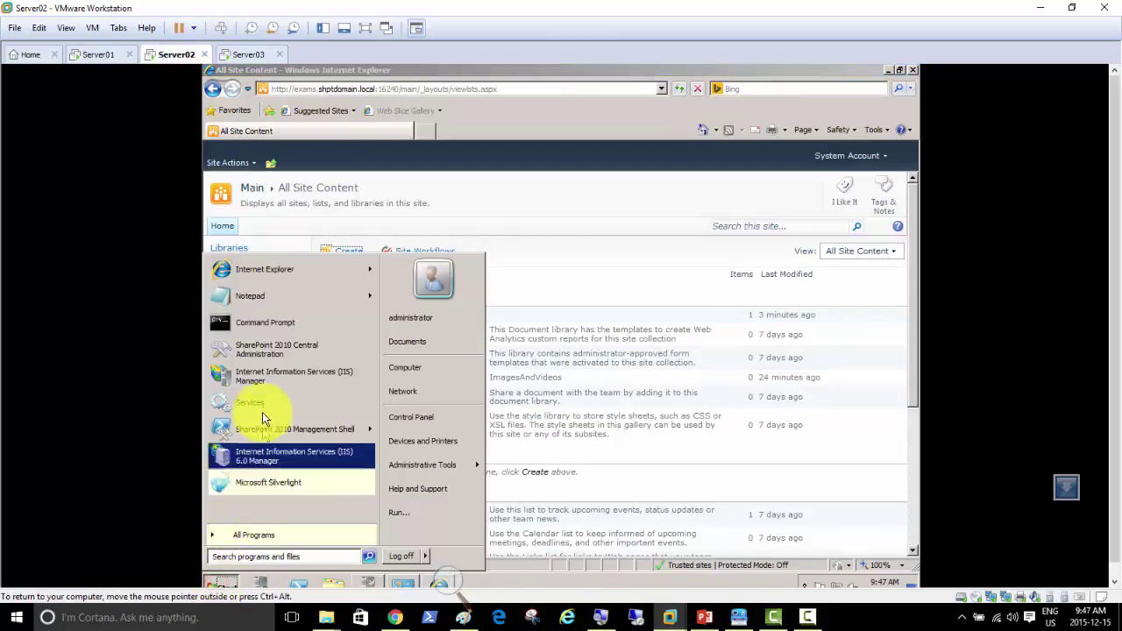
{"action": "left_click", "coordinate": [258, 348]}
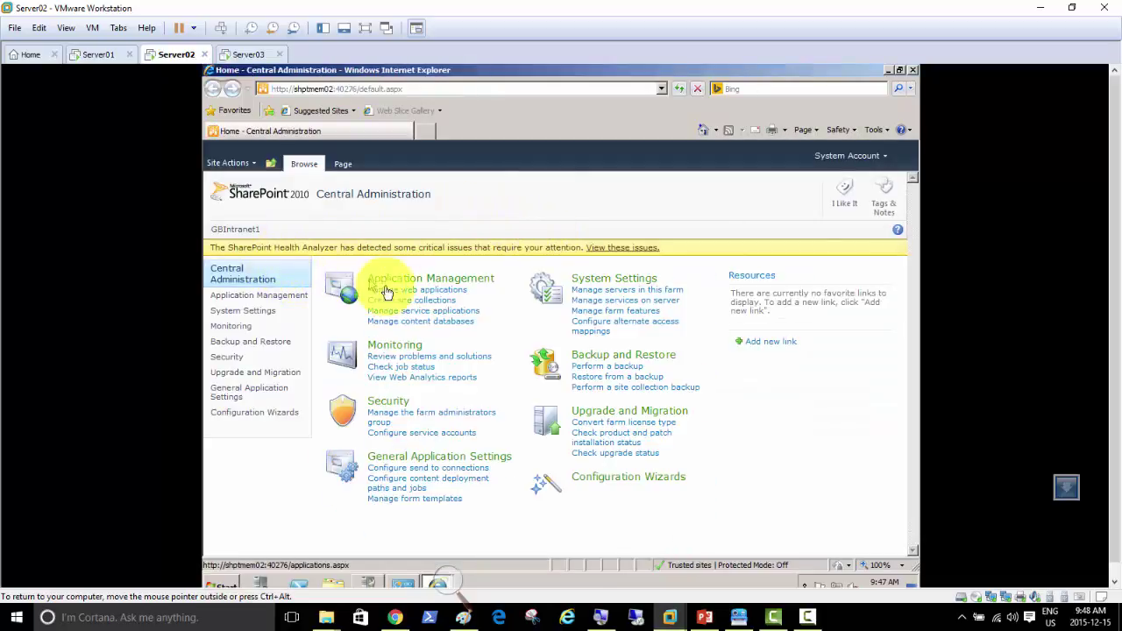
- Under Application Management > Manage web applications, select SharePoint - Exams and open General Settings
{"action": "left_click", "coordinate": [259, 301]}
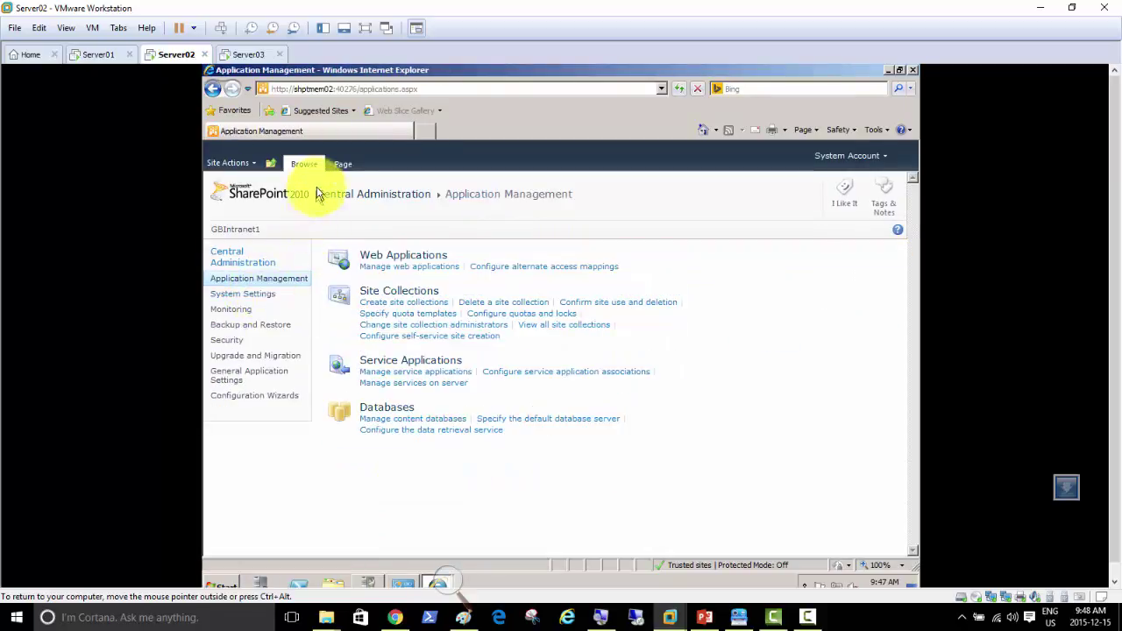
{"action": "left_click", "coordinate": [395, 268]}
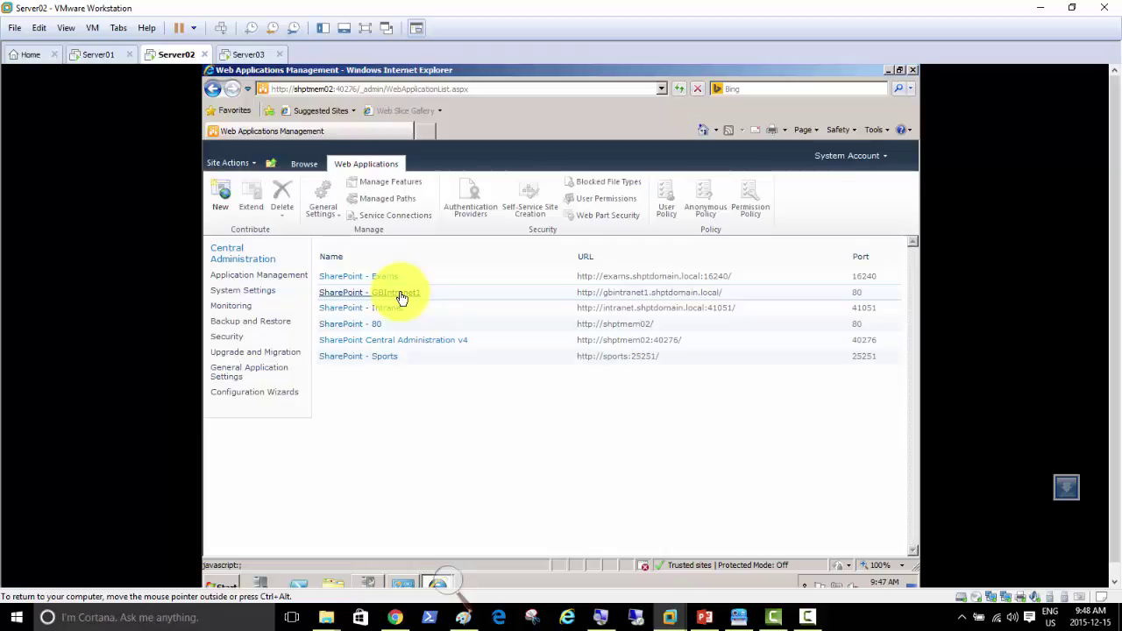
{"action": "left_click", "coordinate": [389, 279]}
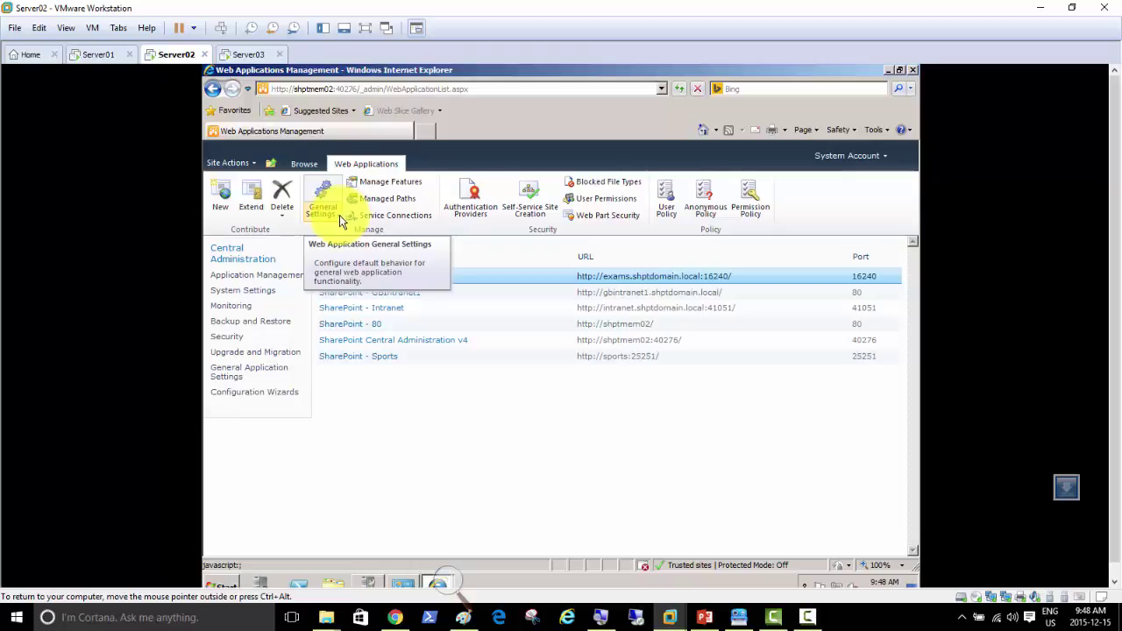
{"action": "left_click", "coordinate": [394, 278]}
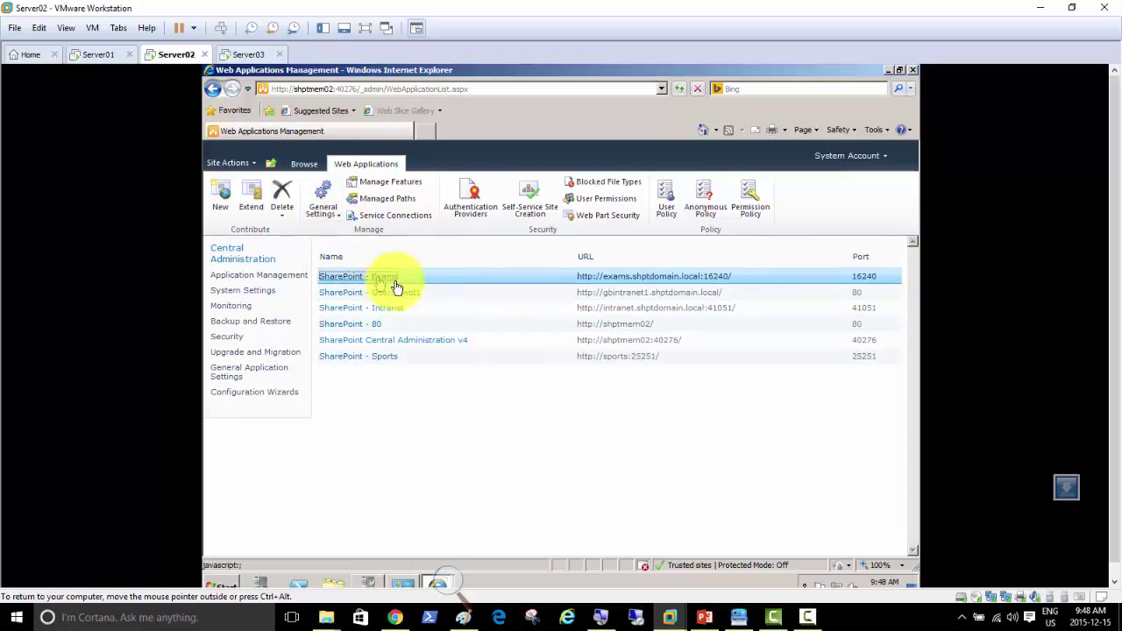
{"action": "left_click", "coordinate": [334, 211]}
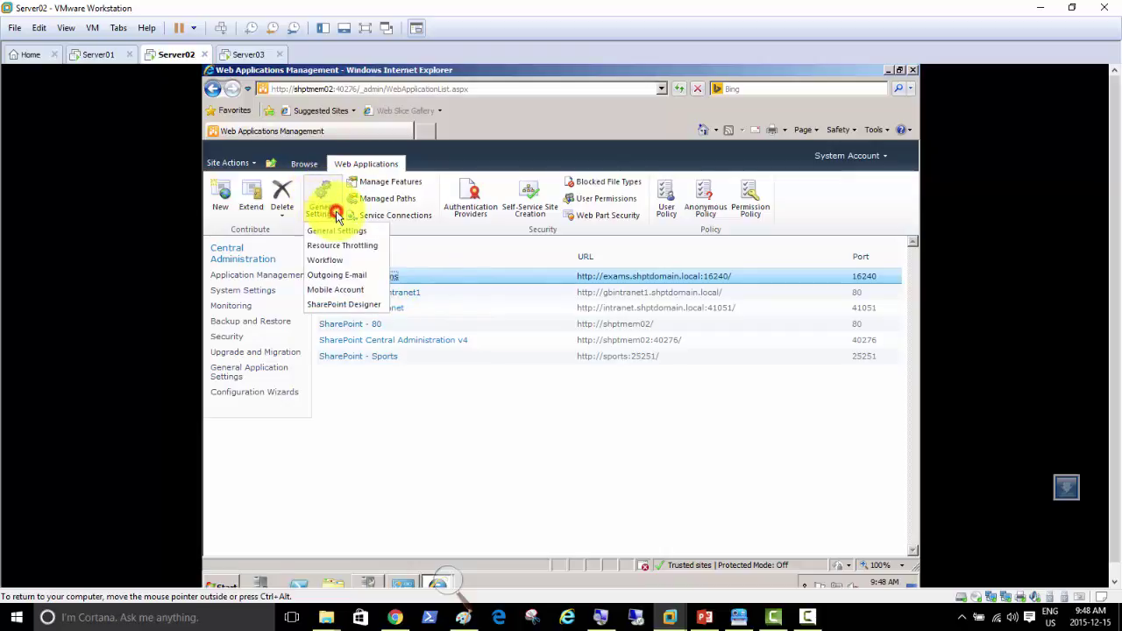
- Review Exams Resource Throttling (List View Threshold 5000, 20000 for auditors, 60-day change log), then cancel
{"action": "left_click", "coordinate": [362, 251]}
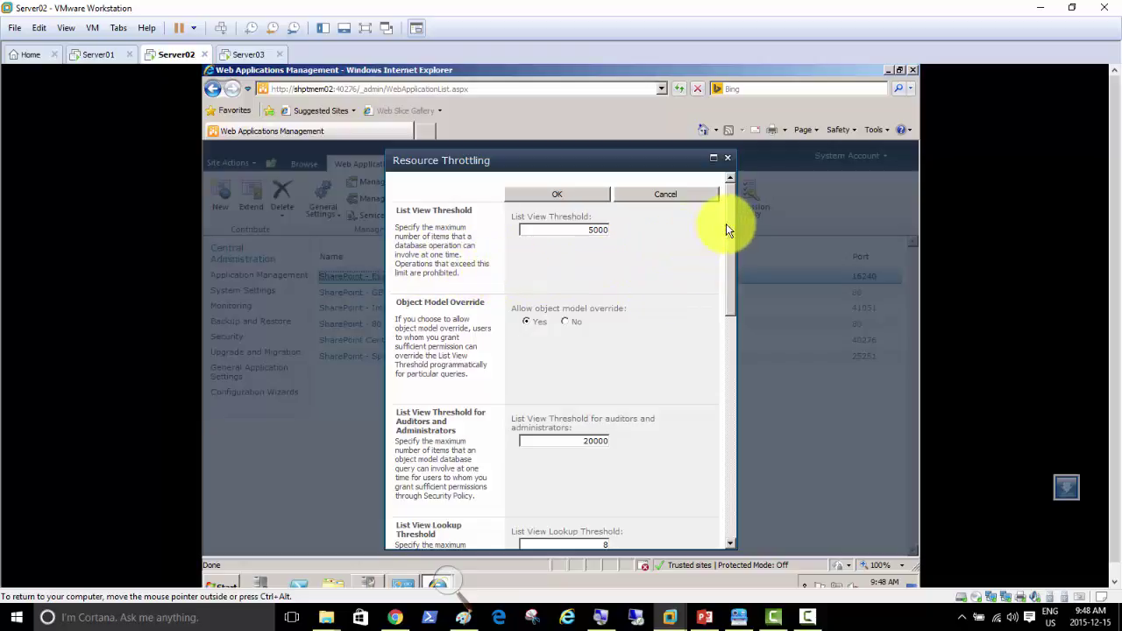
{"action": "left_click_drag", "start_coordinate": [735, 227], "coordinate": [735, 283]}
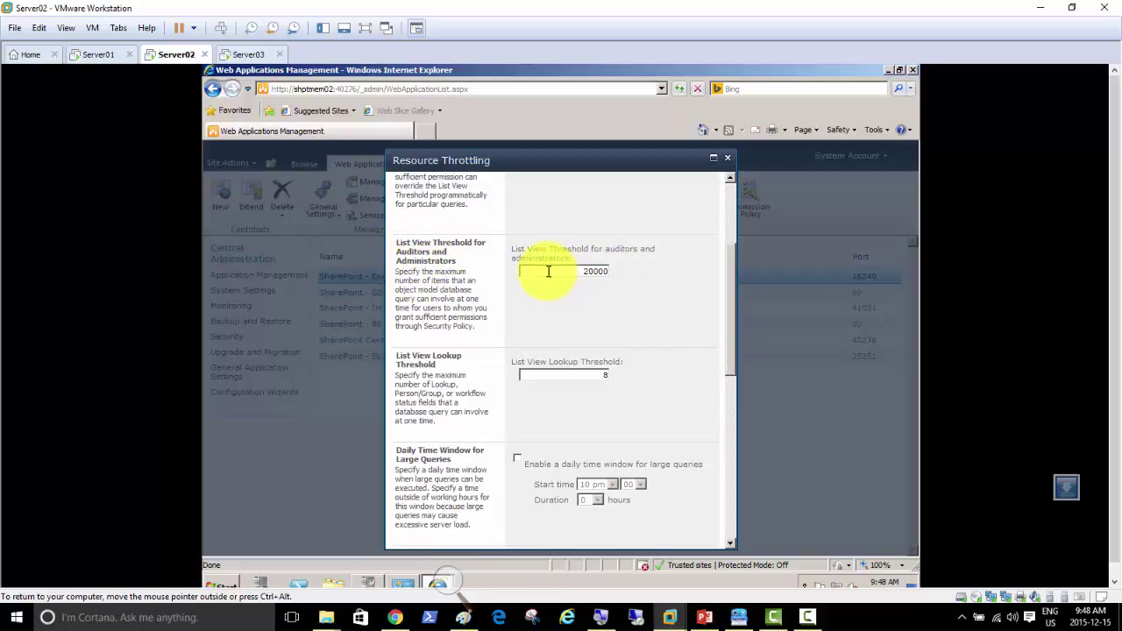
{"action": "left_click_drag", "start_coordinate": [729, 265], "coordinate": [732, 316]}
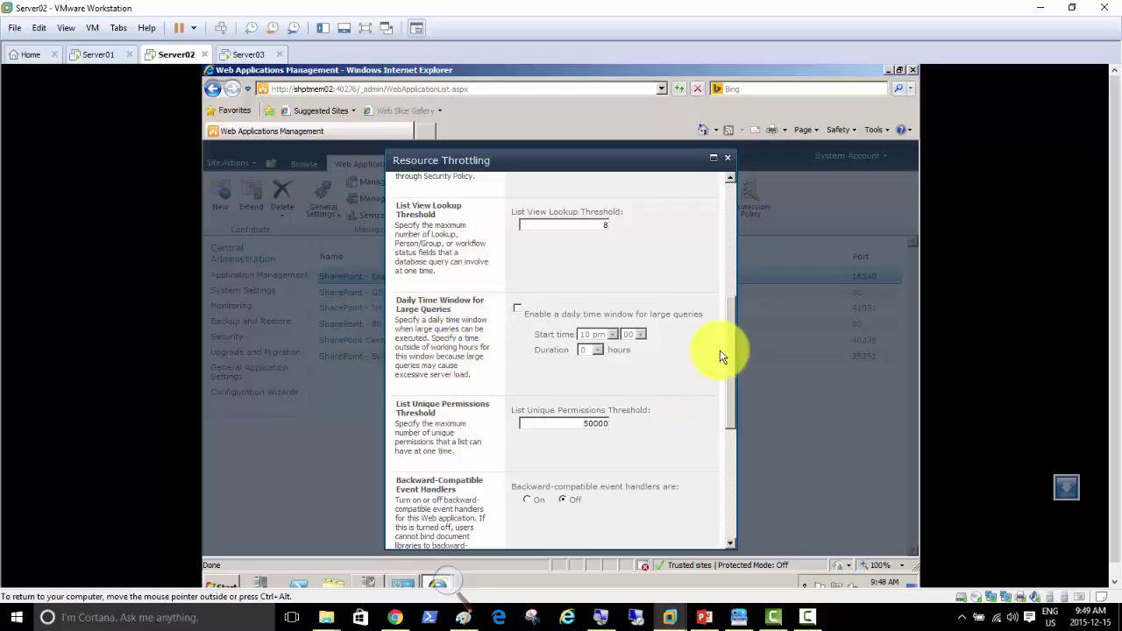
{"action": "left_click_drag", "start_coordinate": [732, 330], "coordinate": [733, 364]}
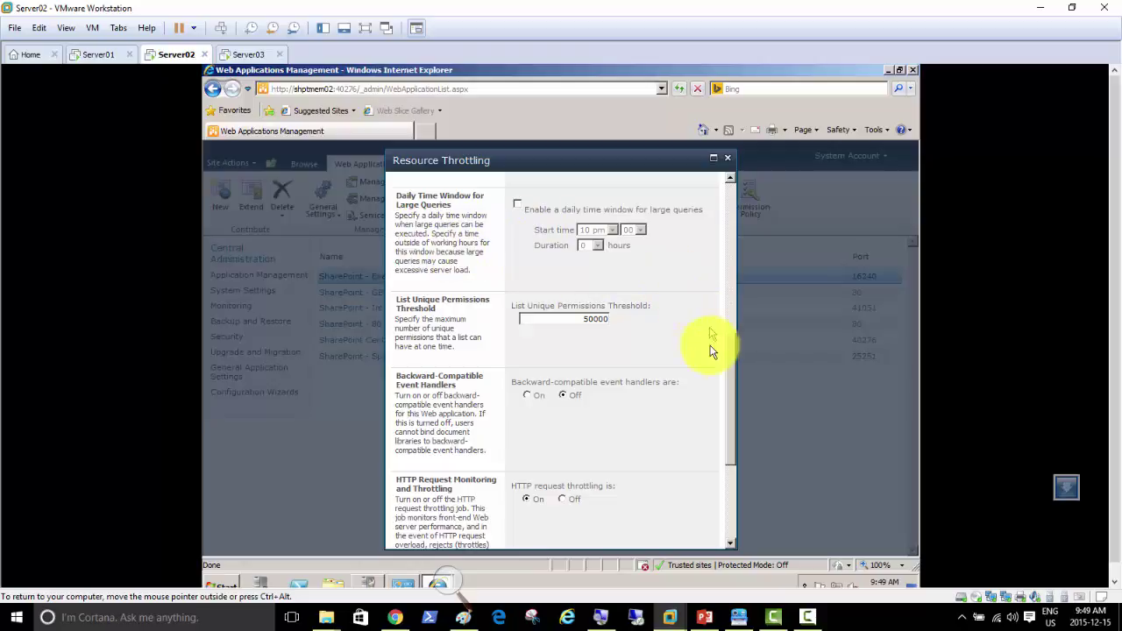
{"action": "left_click_drag", "start_coordinate": [733, 342], "coordinate": [733, 368]}
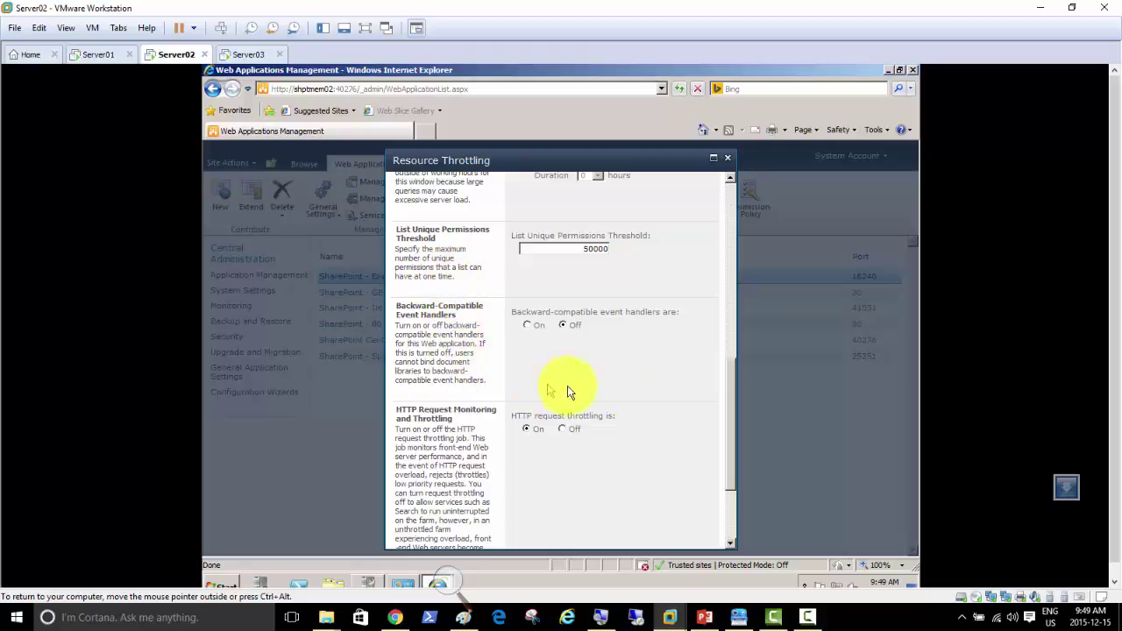
{"action": "left_click_drag", "start_coordinate": [732, 379], "coordinate": [743, 185]}
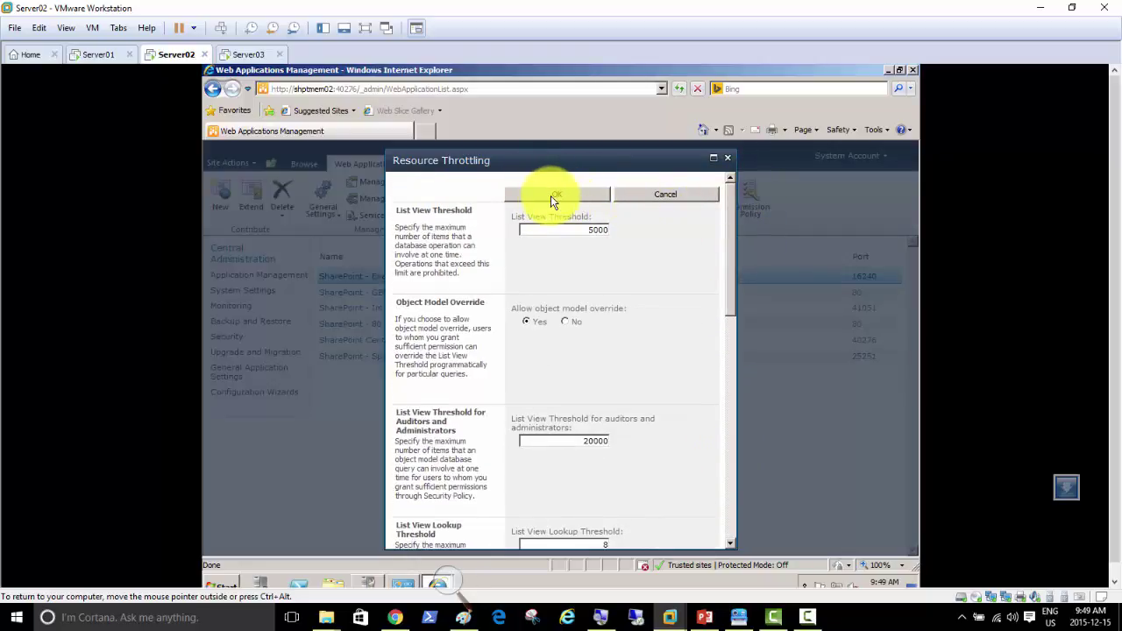
{"action": "left_click", "coordinate": [652, 195]}
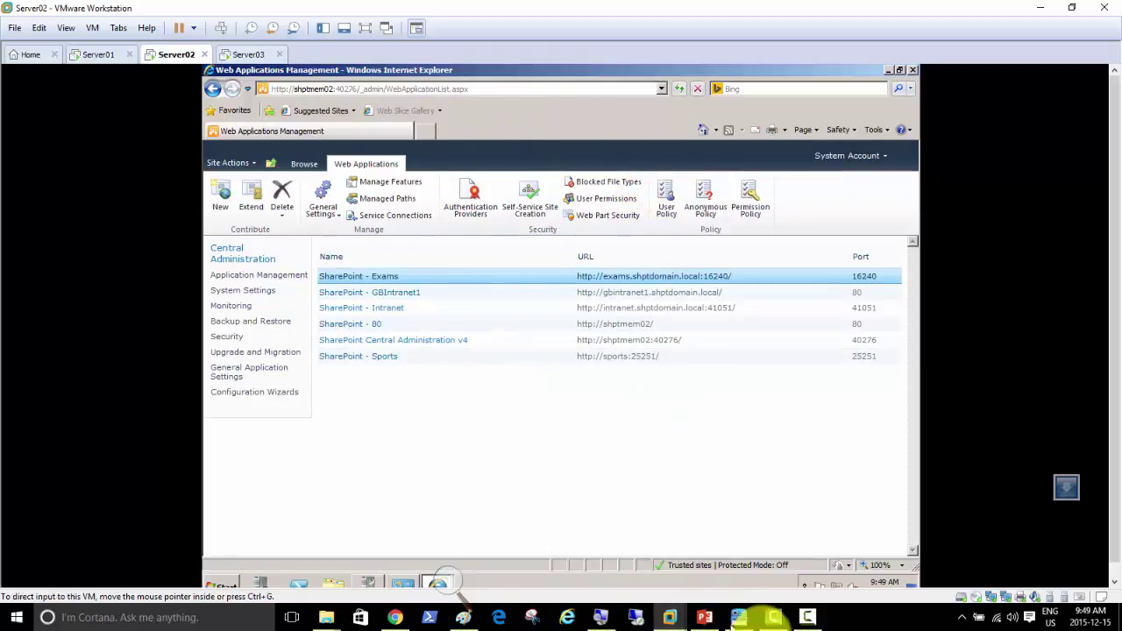
{"action": "left_click", "coordinate": [808, 618]}
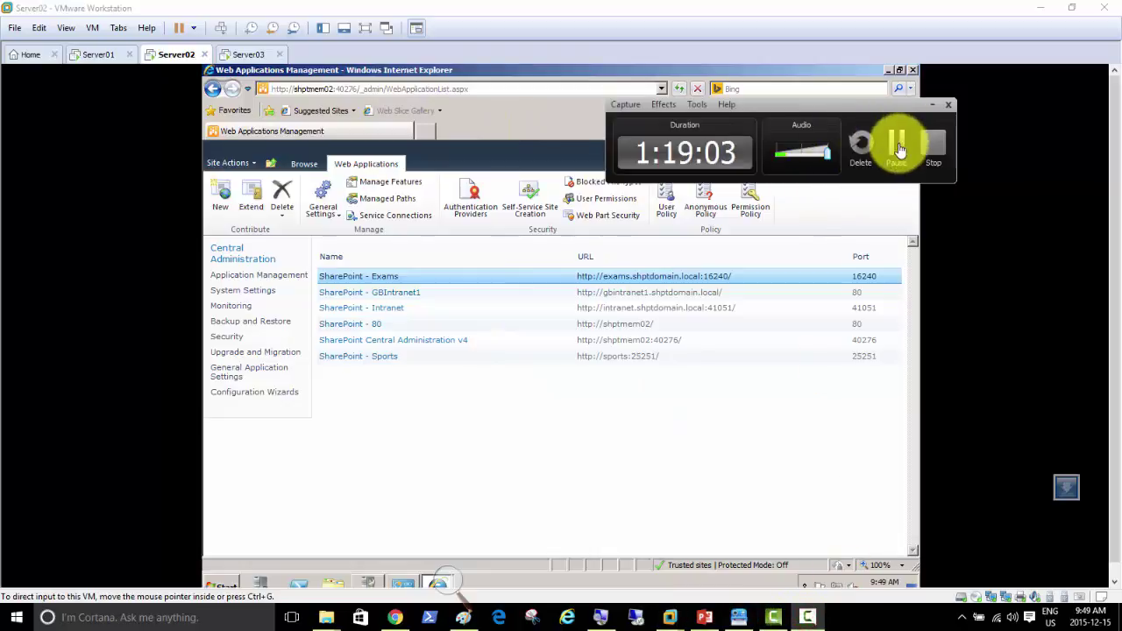